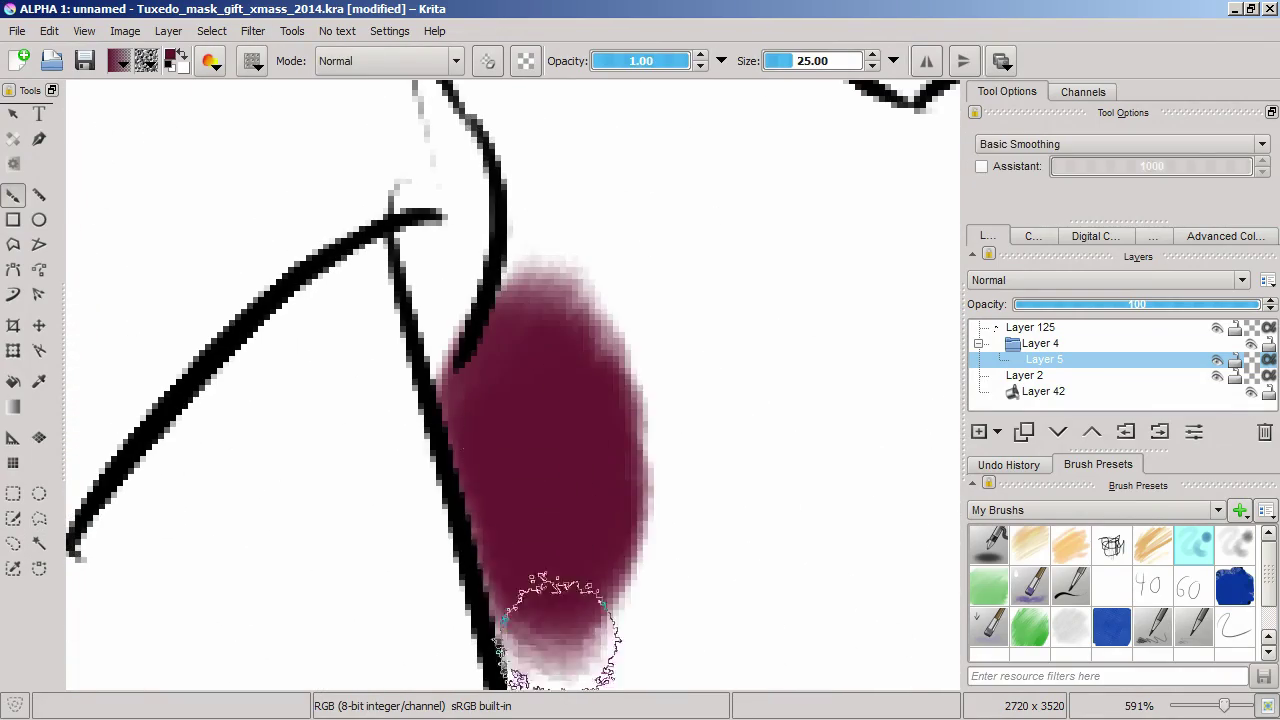
Paint the cape dark maroon and show the selection commands for the selected waistcoat and collar
left_click_drag(557, 600, 786, 443)
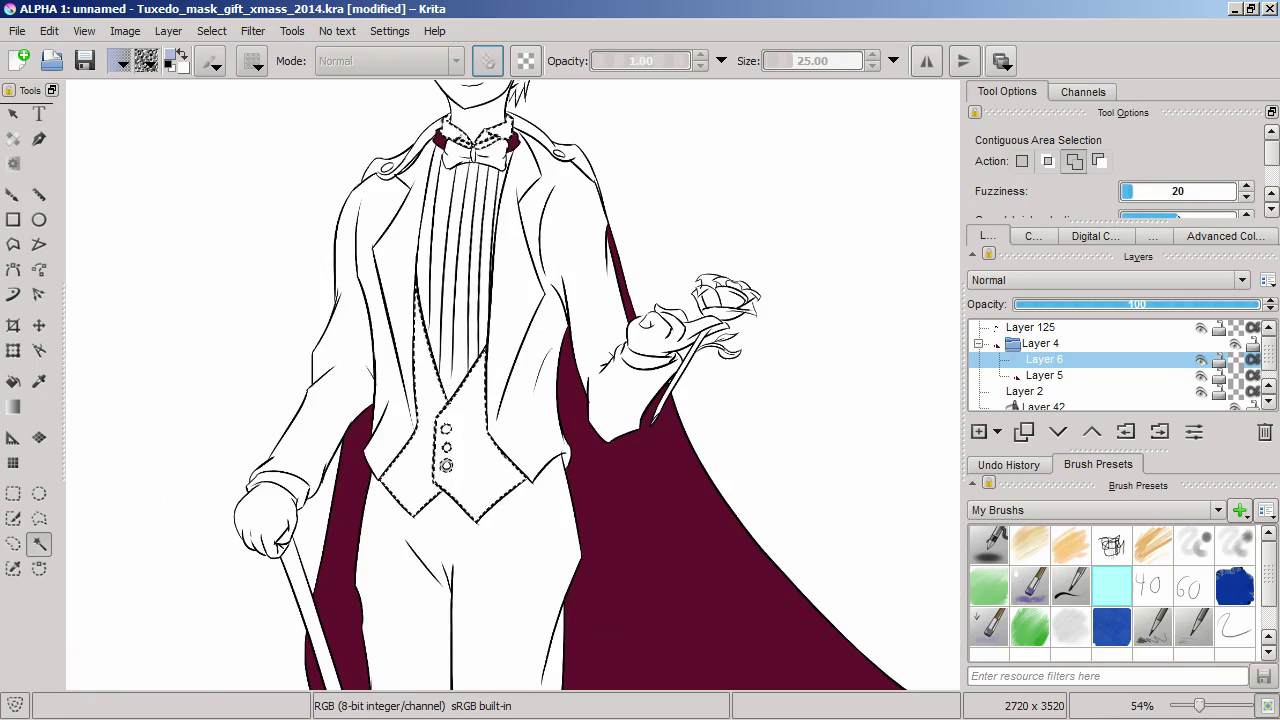
left_click(211, 31)
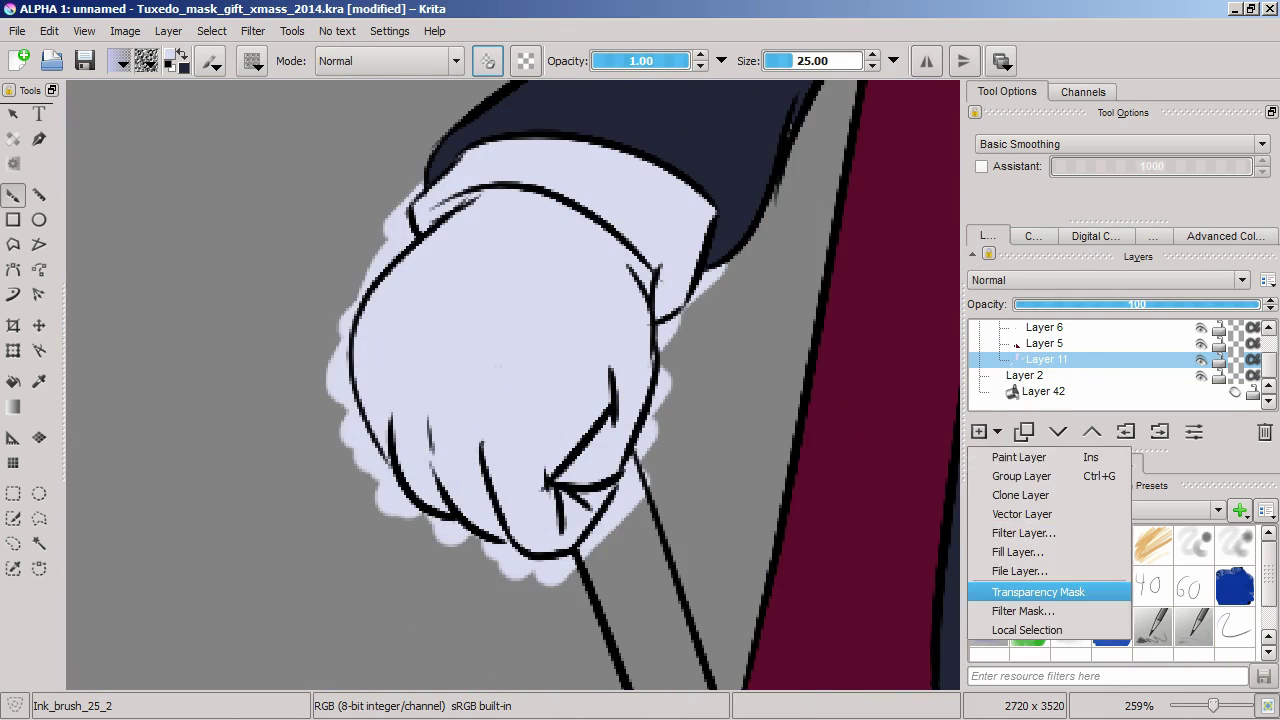
Add a transparency mask to the glove layer, and paint the eye mask pale lavender on its own layer with a transparency mask
left_click(1038, 592)
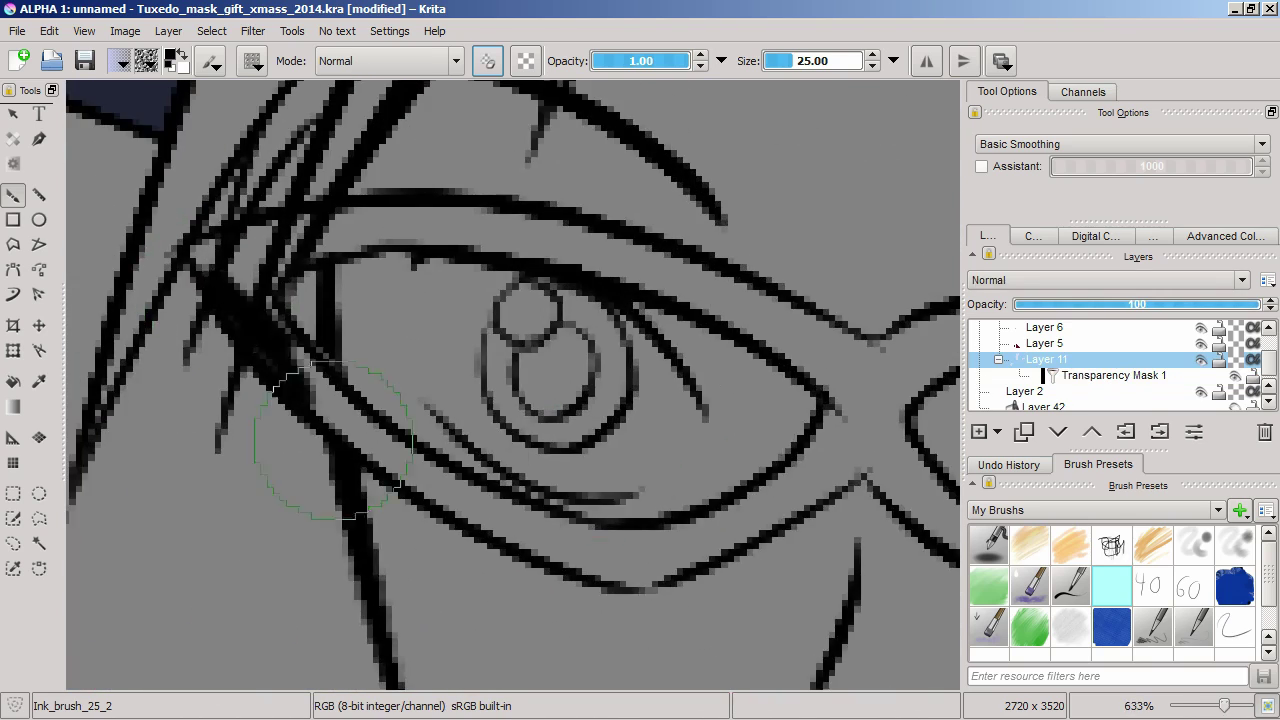
scroll(333, 440, "down", 2)
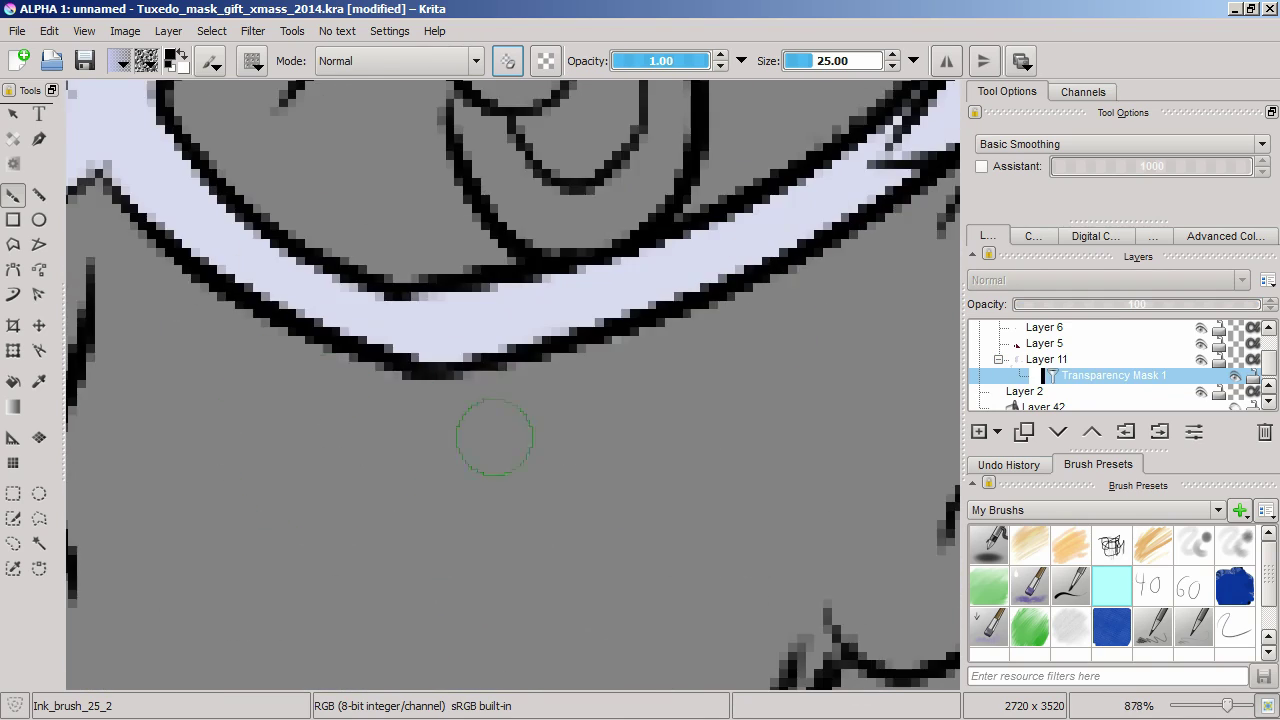
scroll(494, 437, "down", 10)
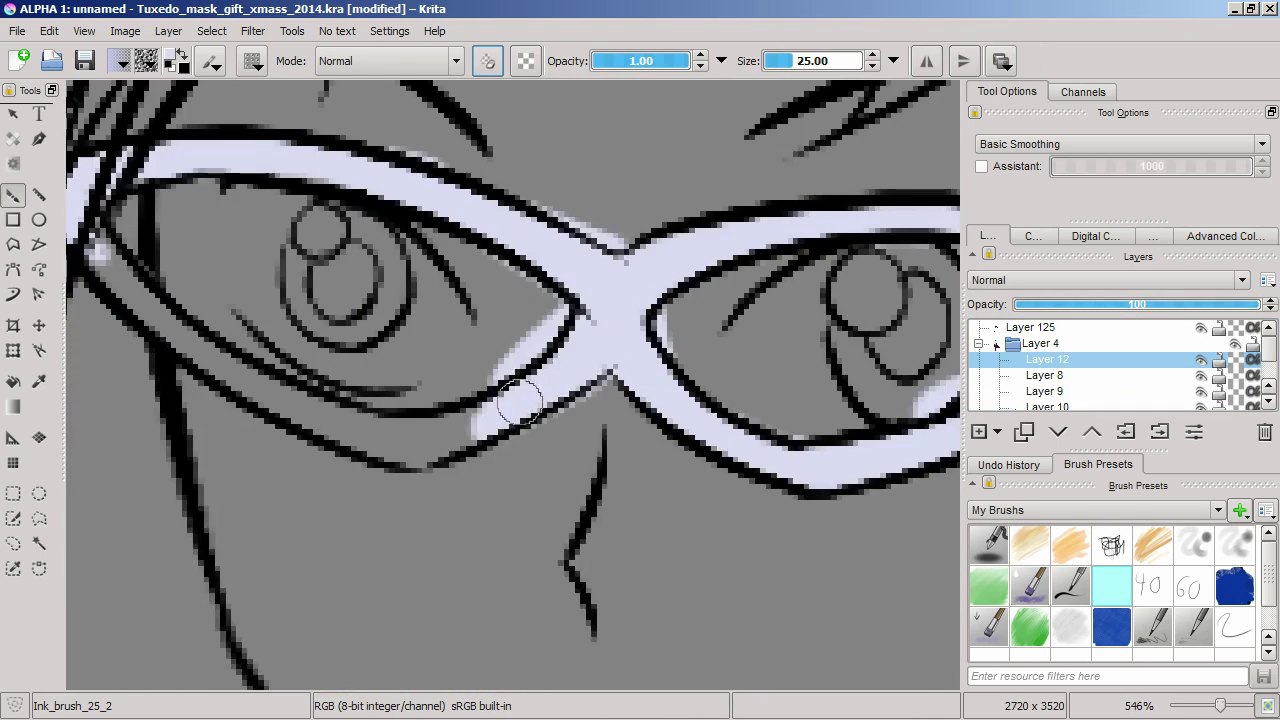
left_click(997, 431)
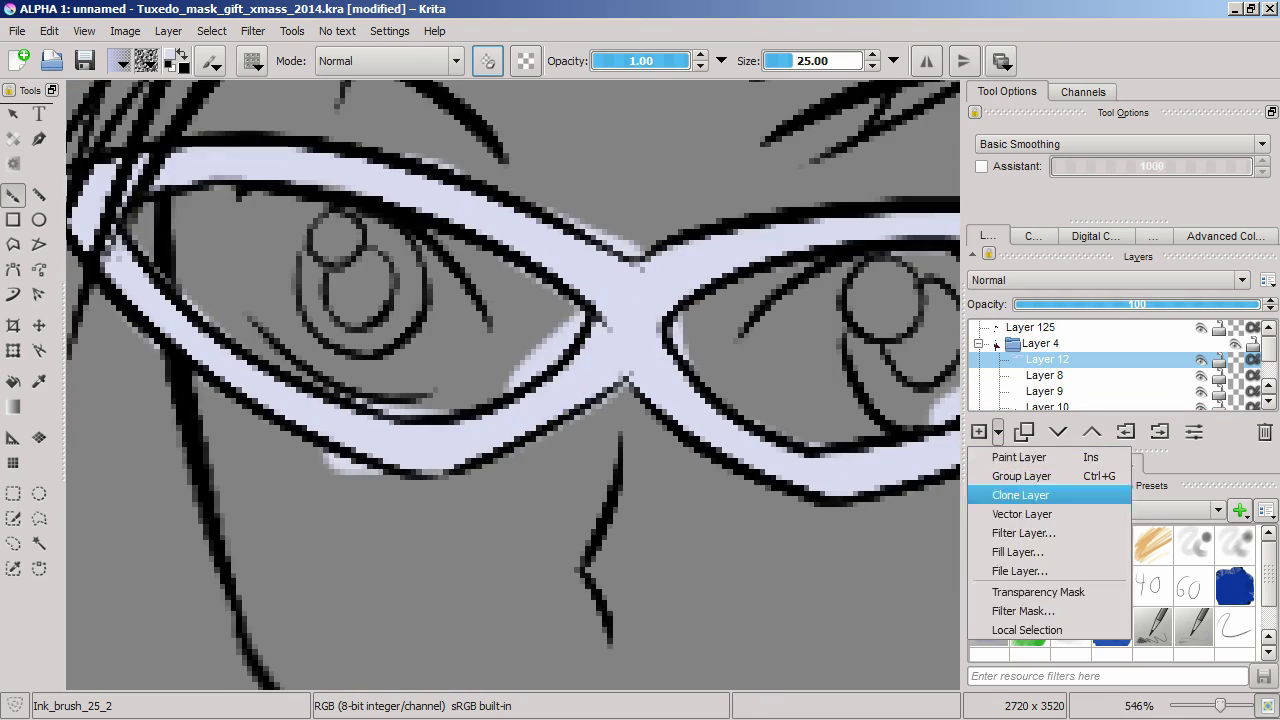
left_click(1038, 592)
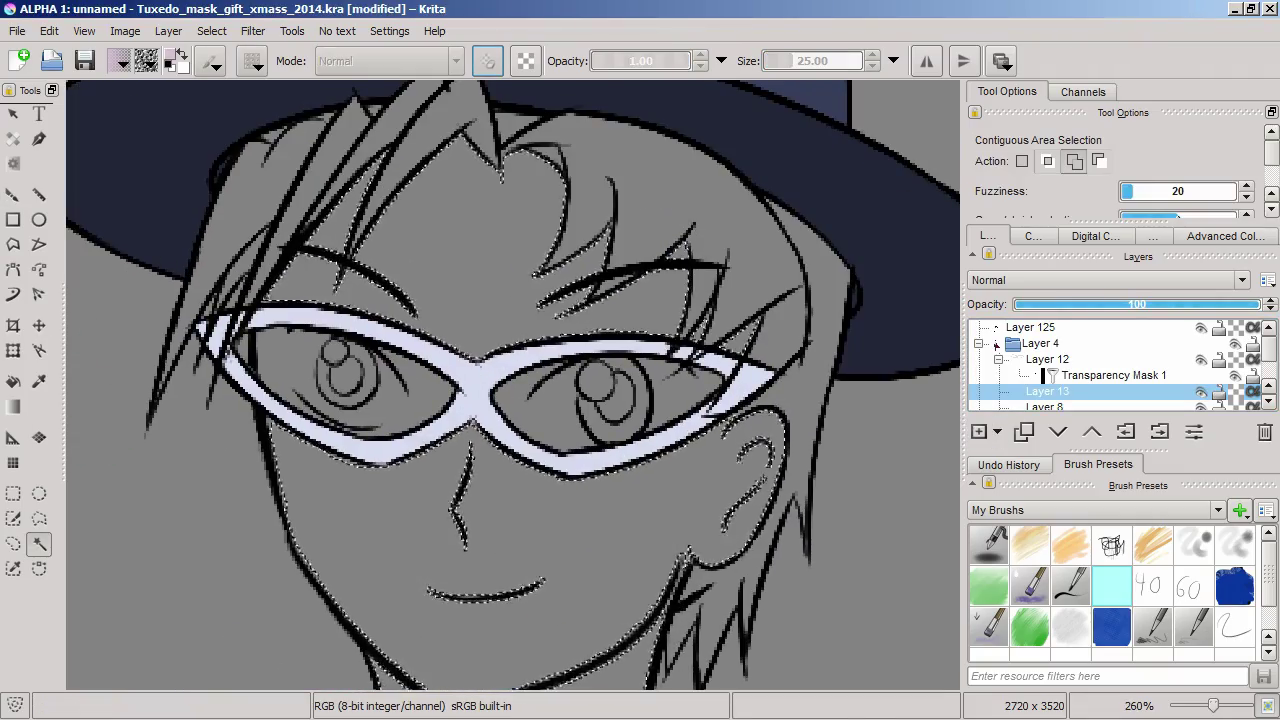
Fill the selected face, ear and neck with a light peach skin tone on Layer 13 and touch up the gaps between the hair strands
key("minus")
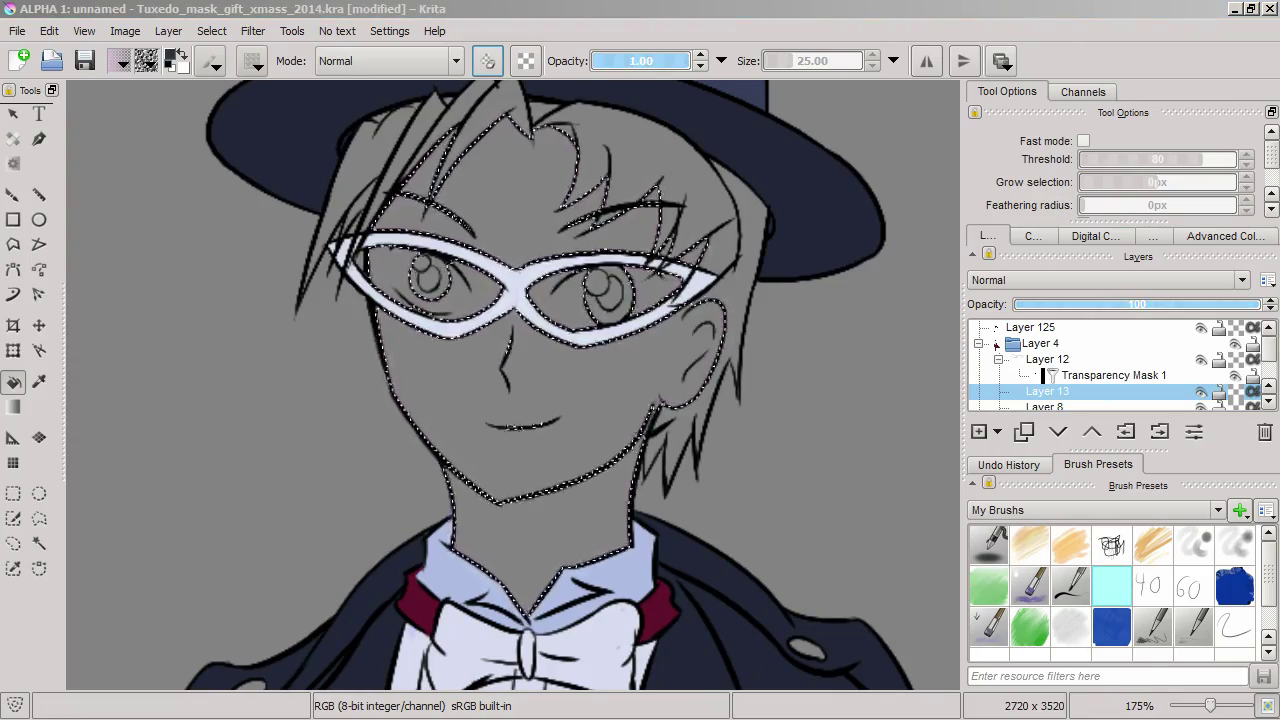
left_click(1225, 236)
left_click(1096, 236)
left_click(1225, 236)
left_click(1033, 236)
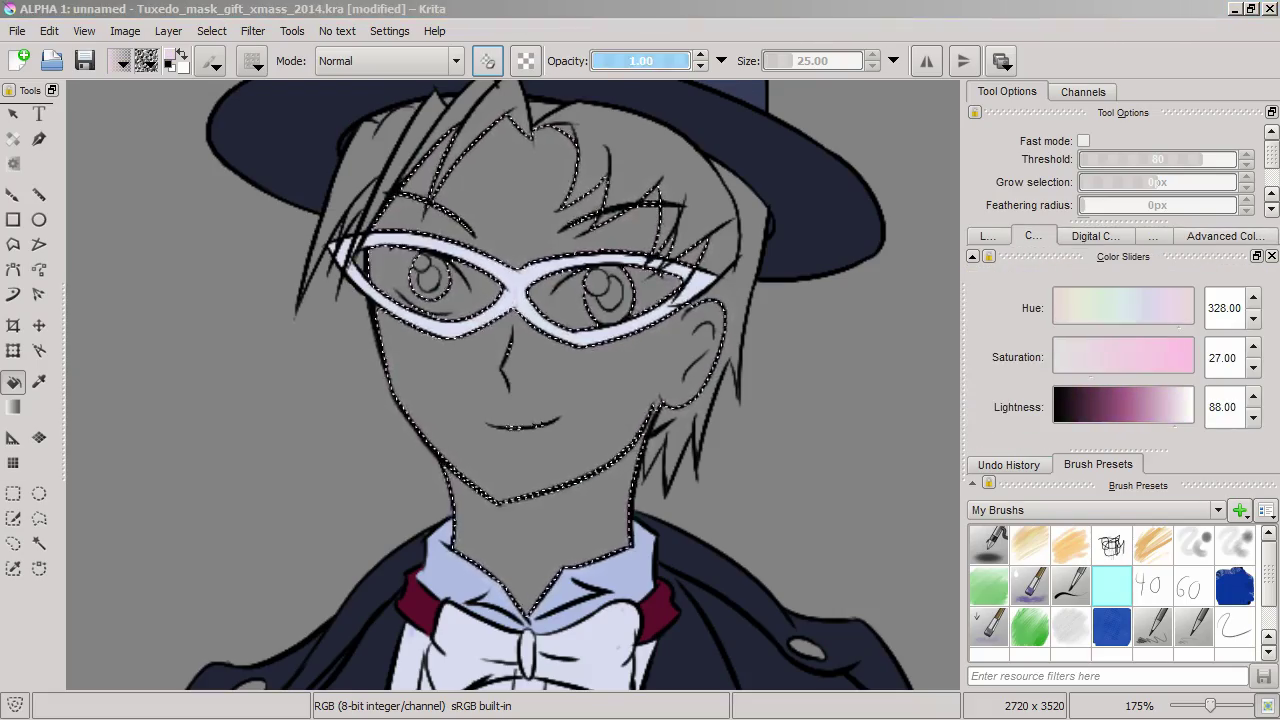
left_click(1225, 236)
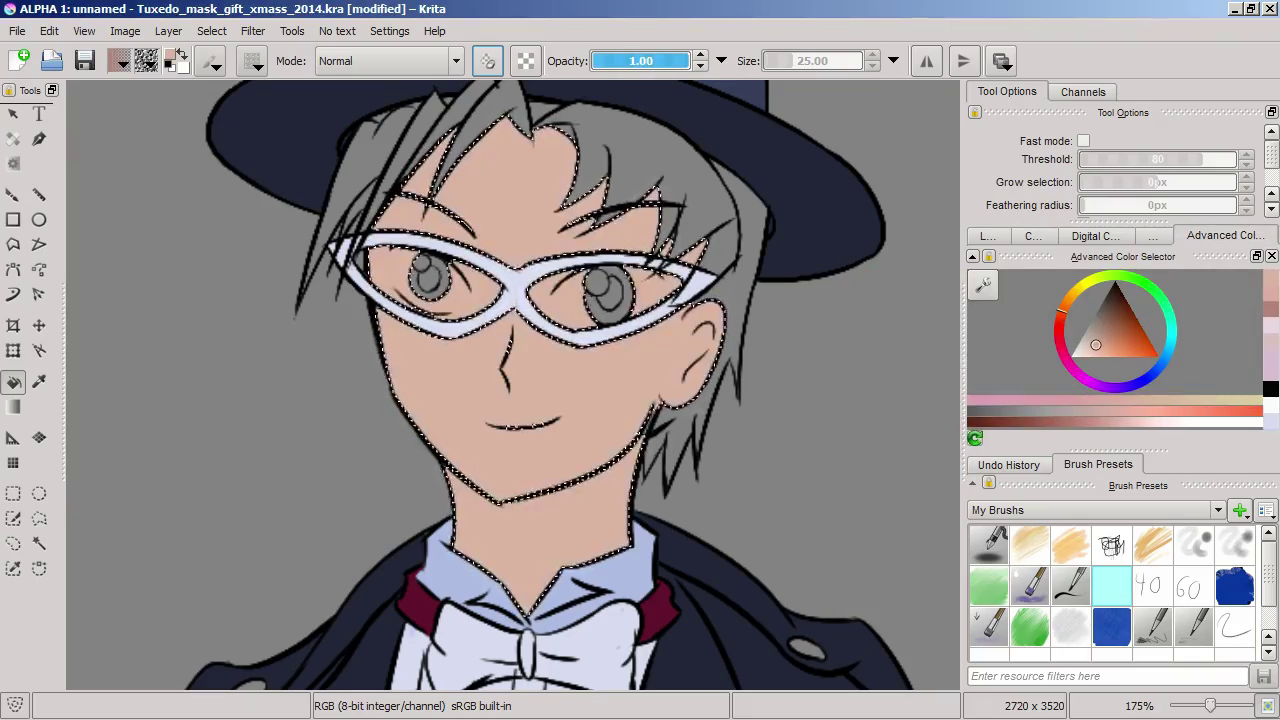
left_click(1096, 236)
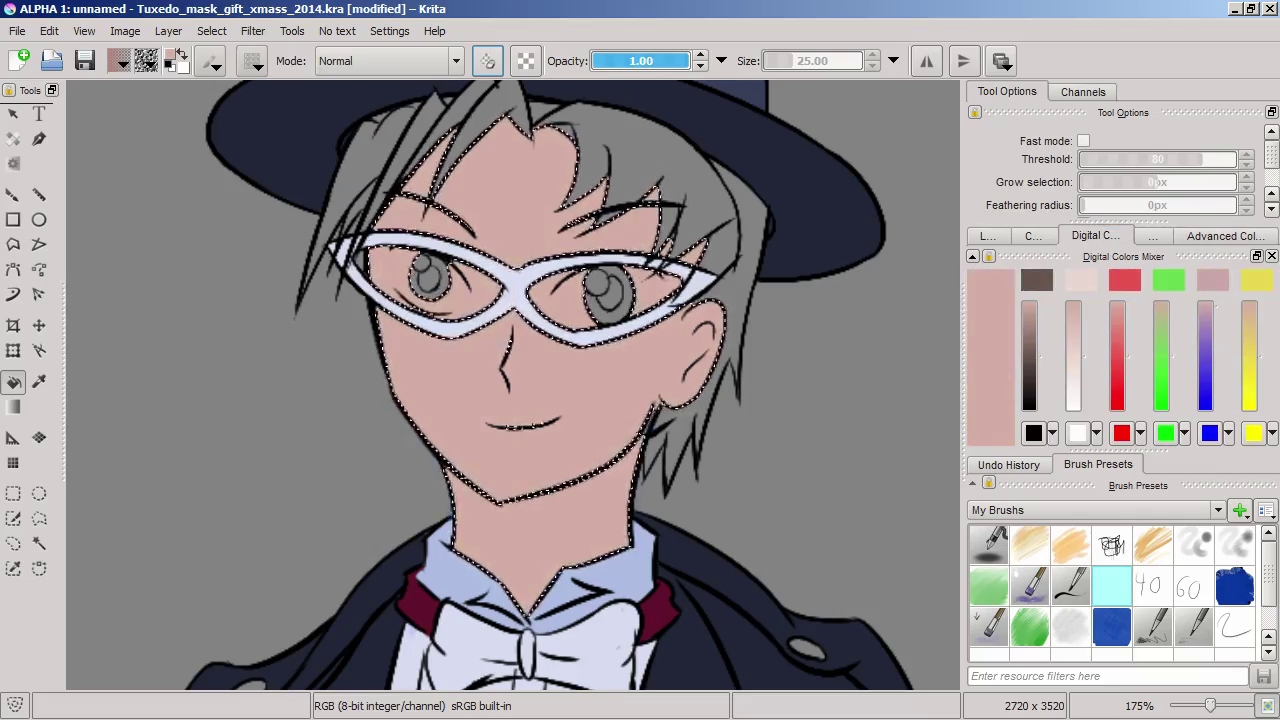
left_click(987, 236)
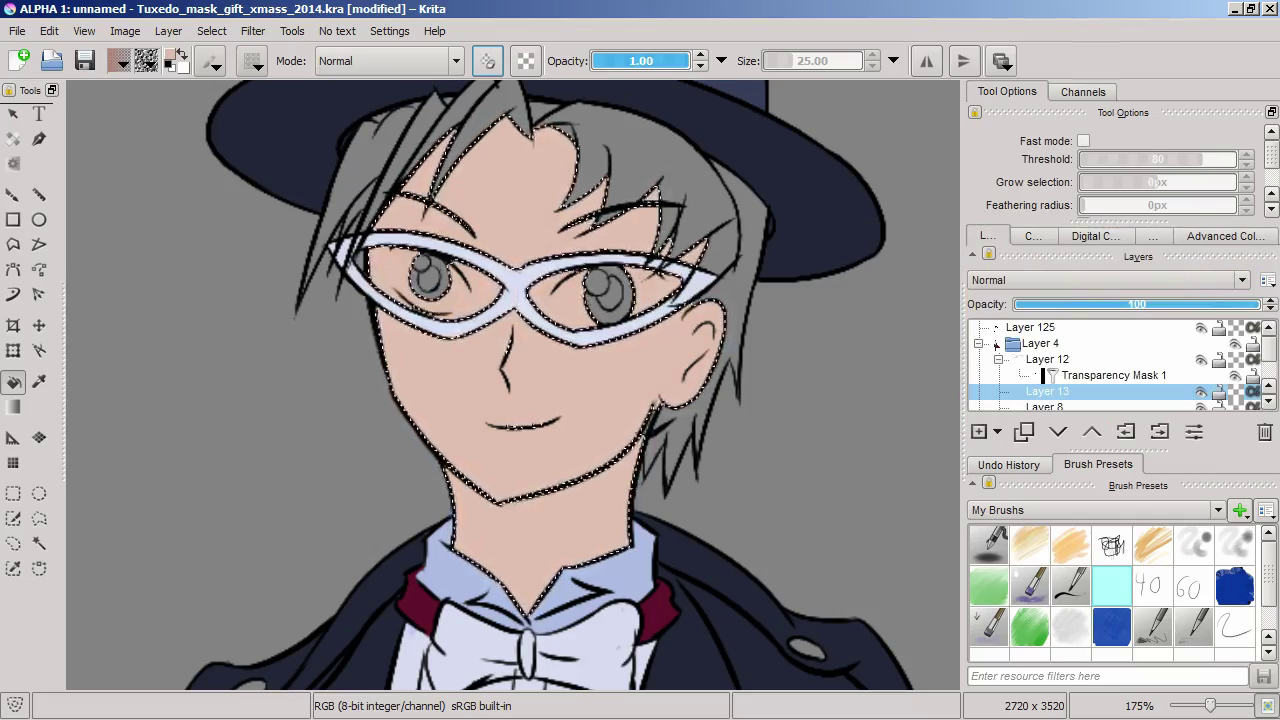
scroll(512, 386, "up", 5)
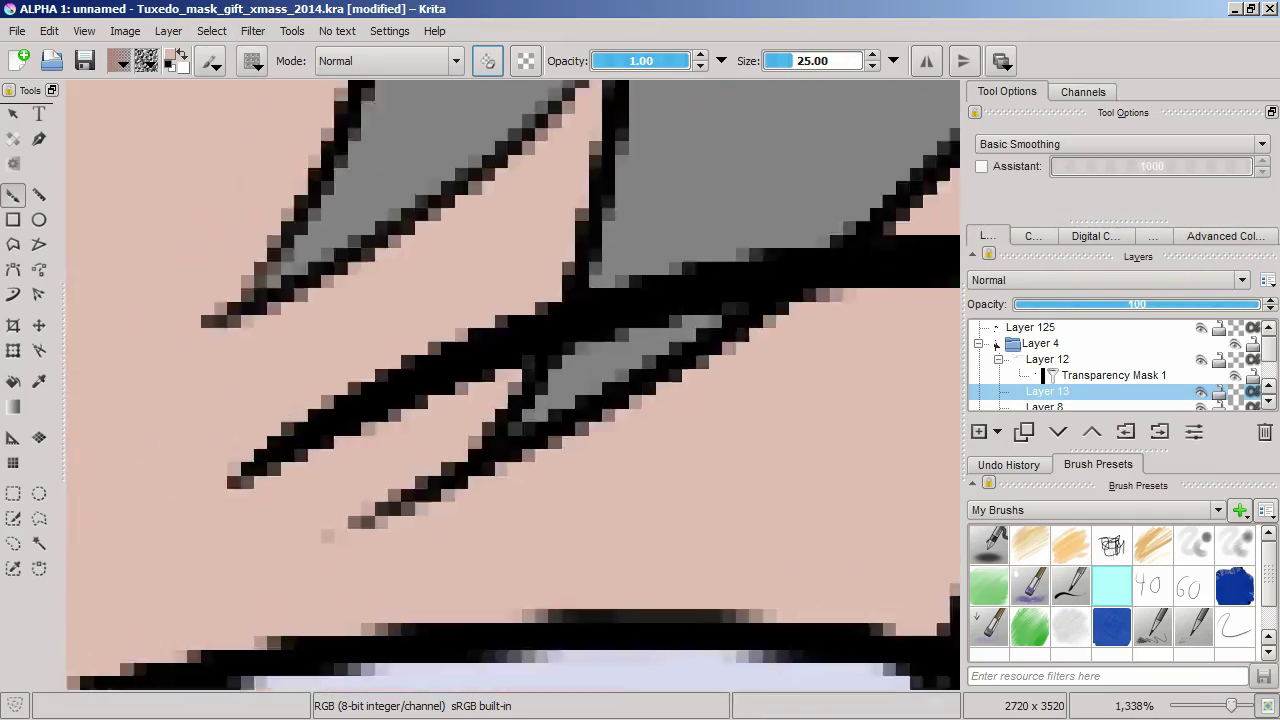
scroll(528, 286, "down", 4)
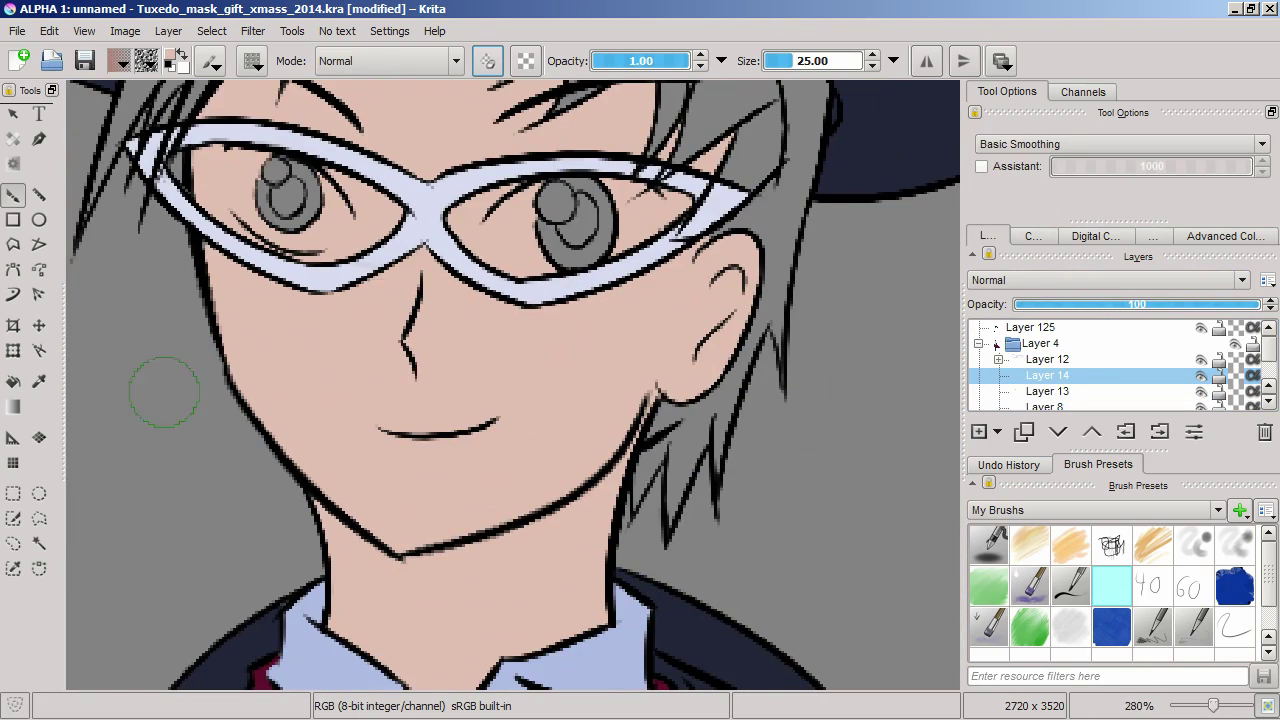
Paint the whites of both eyes very pale lavender on Layer 14, erasing any colour outside the eye shapes
left_click(1033, 236)
left_click(1096, 236)
scroll(320, 238, "up", 3)
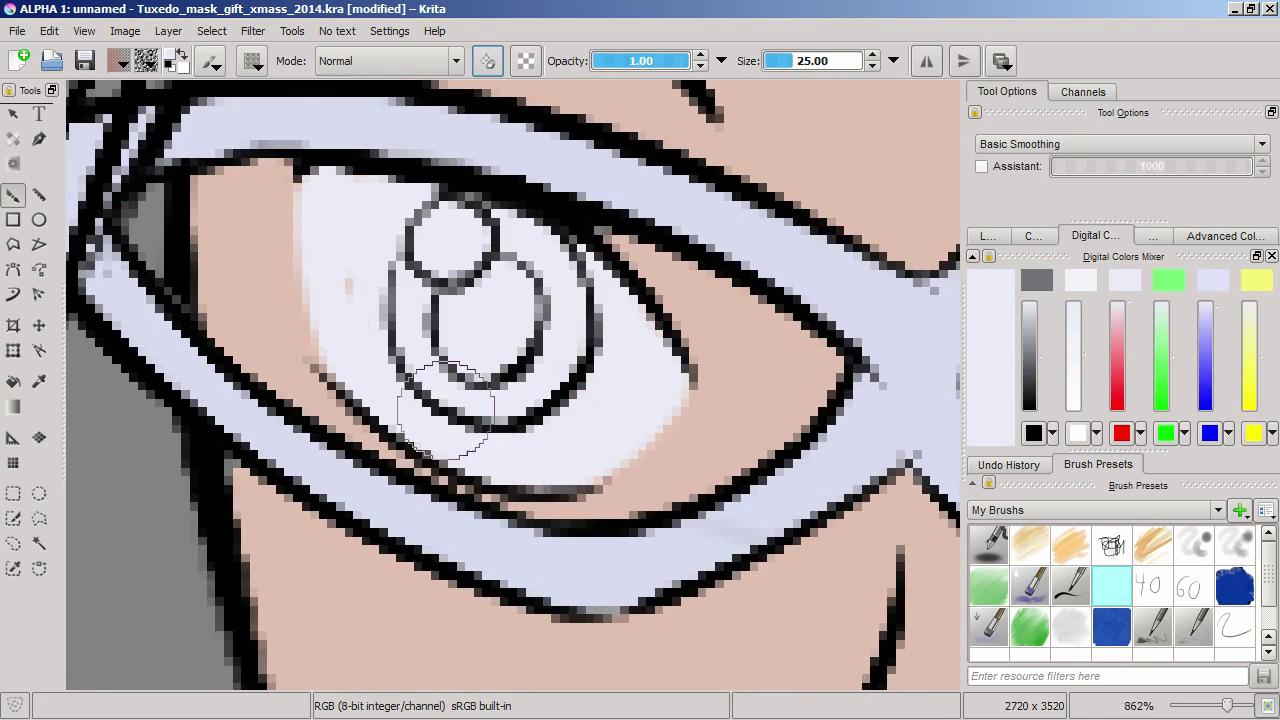
key("e")
left_click_drag(272, 284, 473, 492)
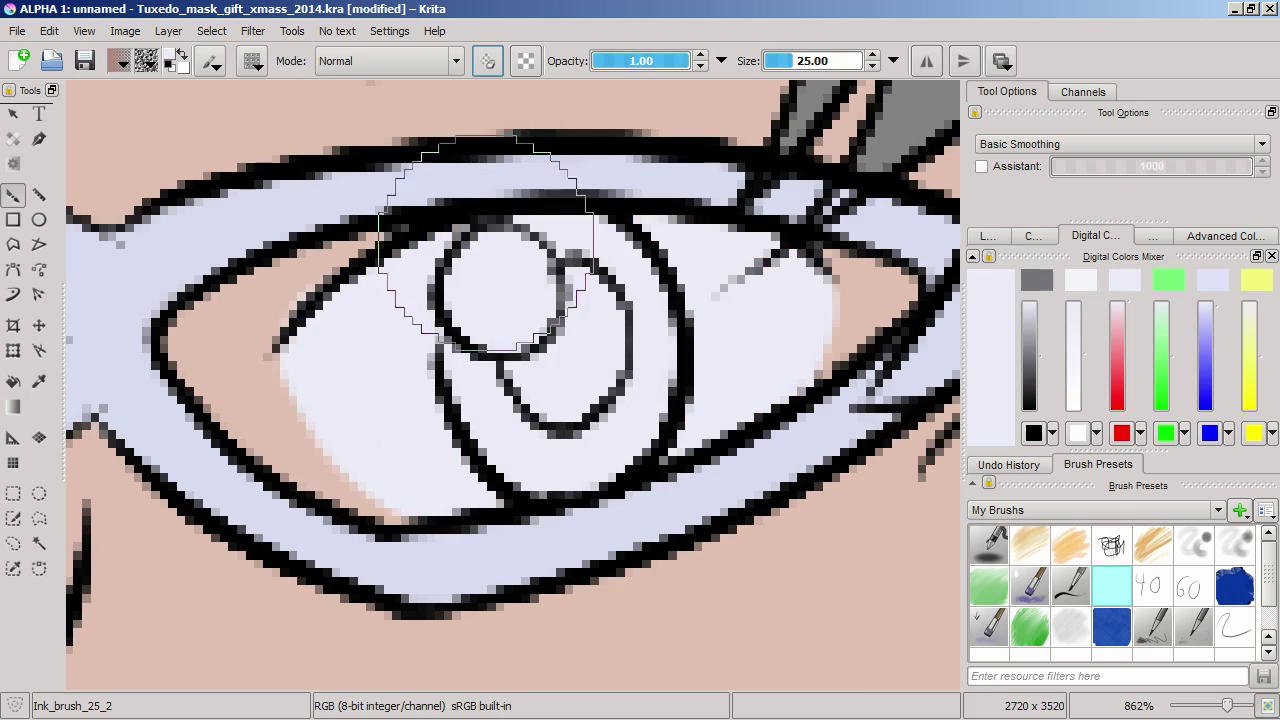
scroll(487, 245, "down", 4)
scroll(250, 320, "up", 3)
key("e")
key("e")
scroll(300, 340, "down", 3)
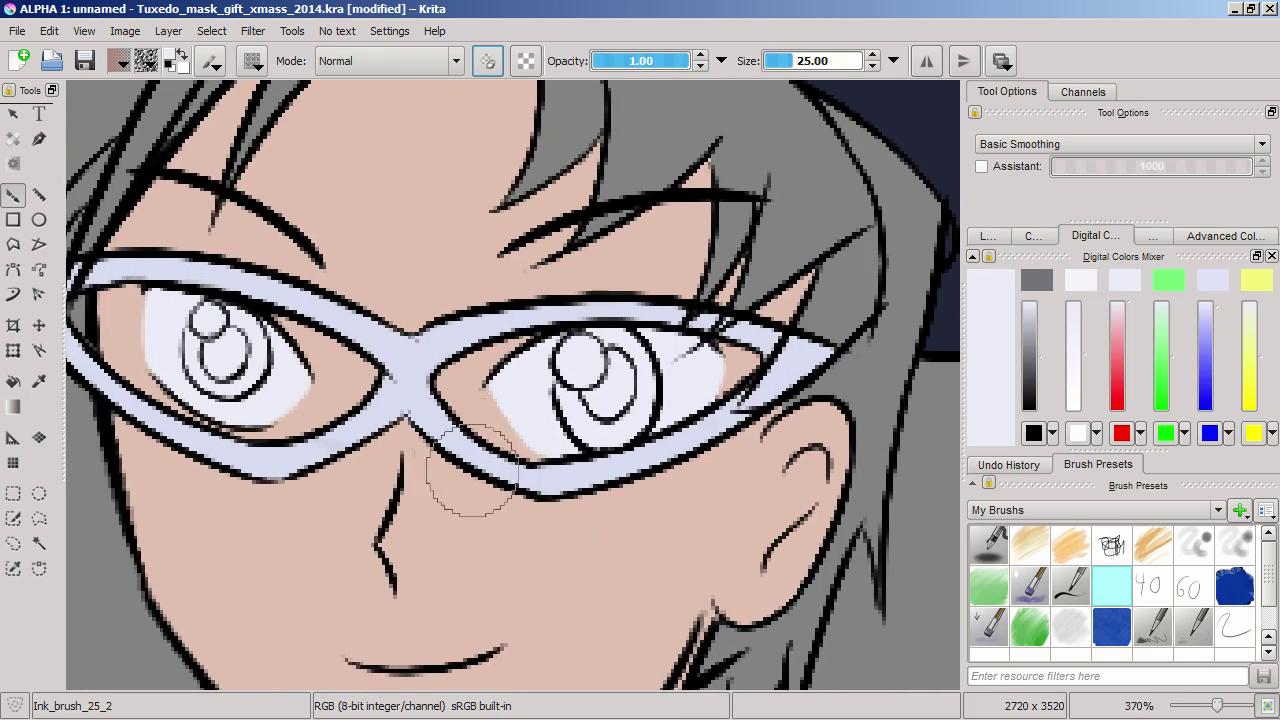
Select the iris of the eye beside the long hair strands on the line art layer and enlarge it slightly with Free Transform
scroll(470, 475, "up", 3)
left_click(13, 543)
left_click(987, 236)
scroll(450, 420, "up", 2)
left_click_drag(505, 362, 496, 345)
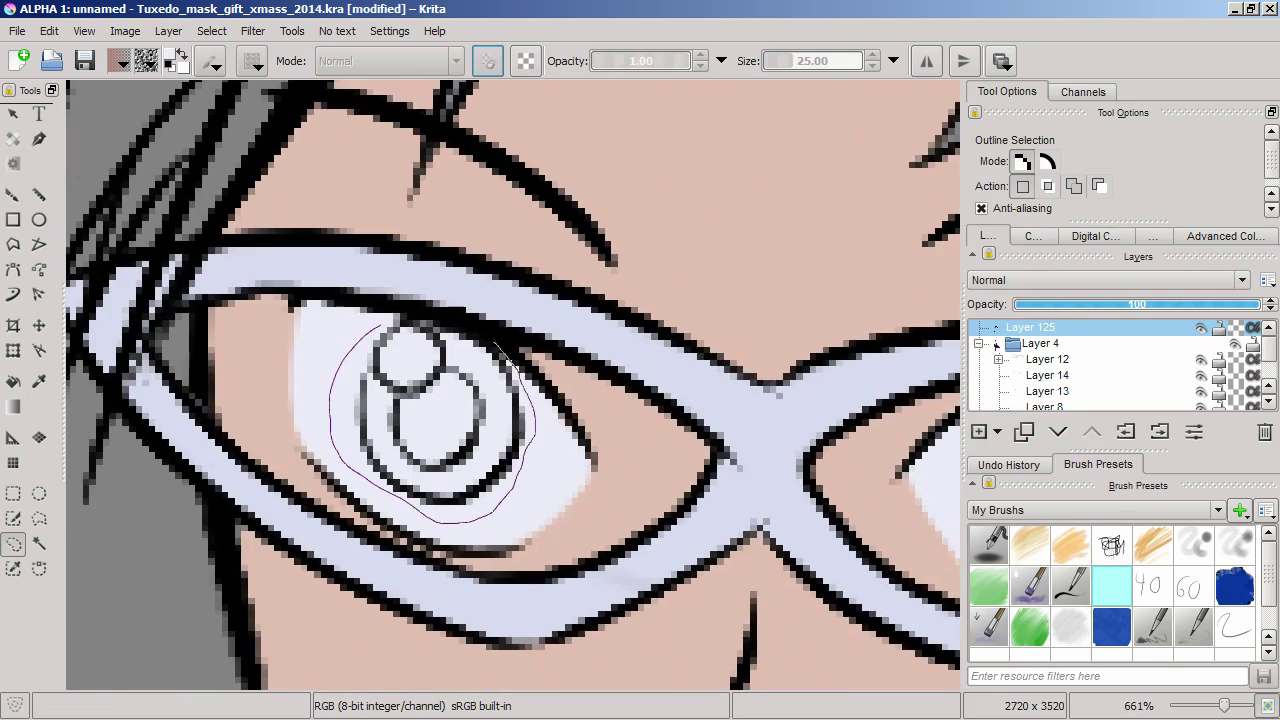
scroll(400, 330, "down", 4)
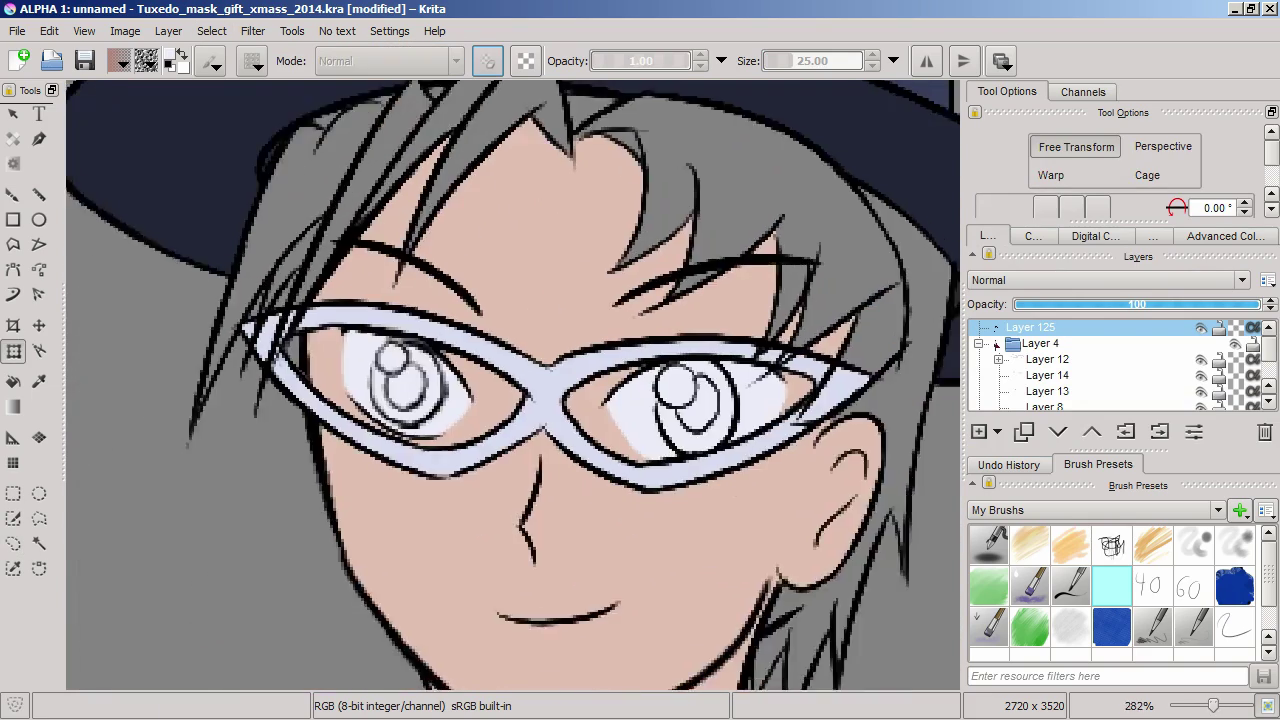
Add a new paint layer above the line art for touching up the iris outlines
scroll(400, 330, "up", 6)
key("b")
key("Insert")
scroll(512, 385, "down", 4)
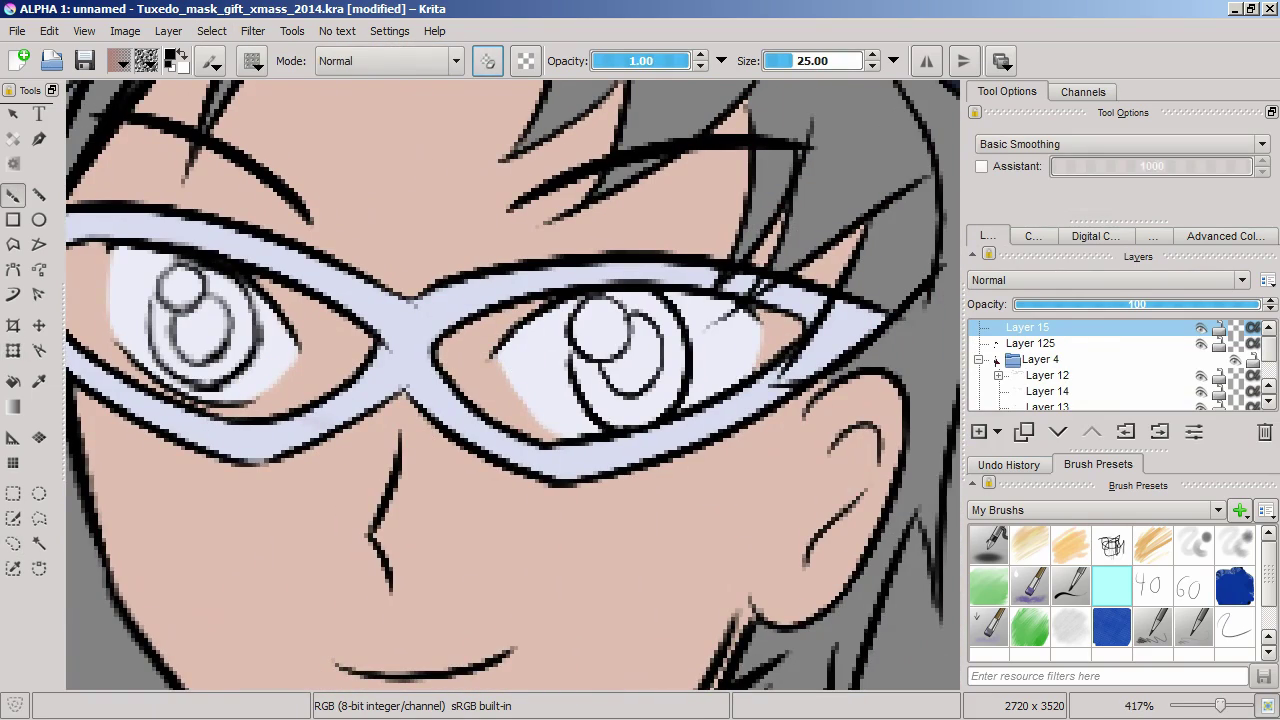
Paint the irises dark blue on a new layer below the eye mask and erase the blue from the round highlights
scroll(525, 493, "up", 5)
mouse_move(330, 330)
left_mouse_down()
mouse_move(386, 414)
mouse_move(357, 214)
mouse_move(350, 340)
left_mouse_up()
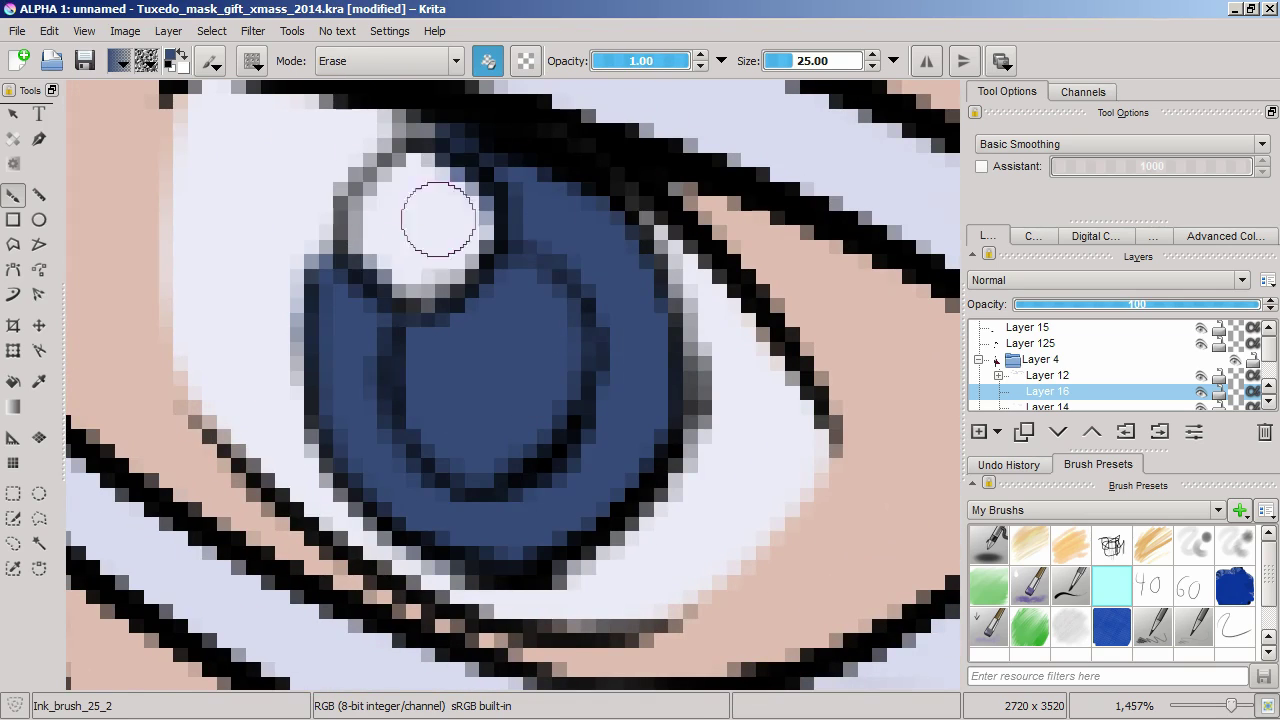
scroll(438, 218, "down", 6)
key("e")
Paint both pupils very dark teal with hue 201, saturation 60 and lightness 10
left_click(1034, 236)
scroll(347, 383, "up", 6)
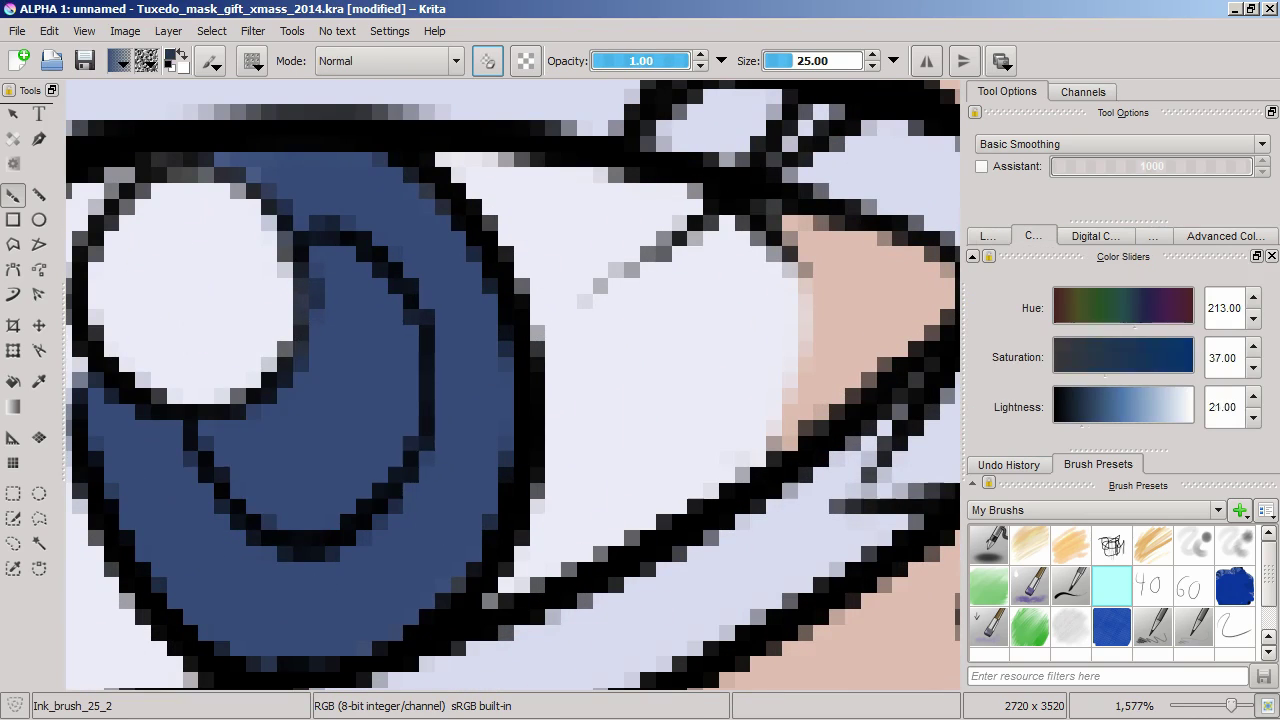
scroll(318, 503, "down", 6)
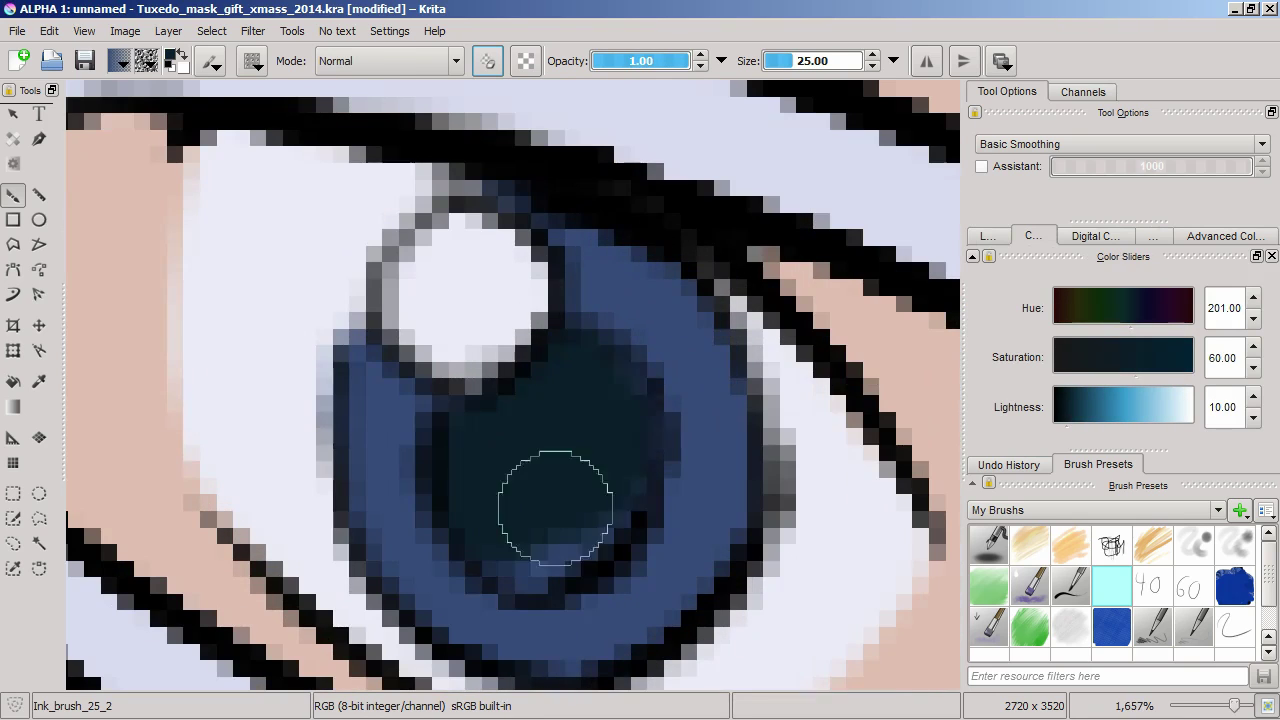
left_click(987, 236)
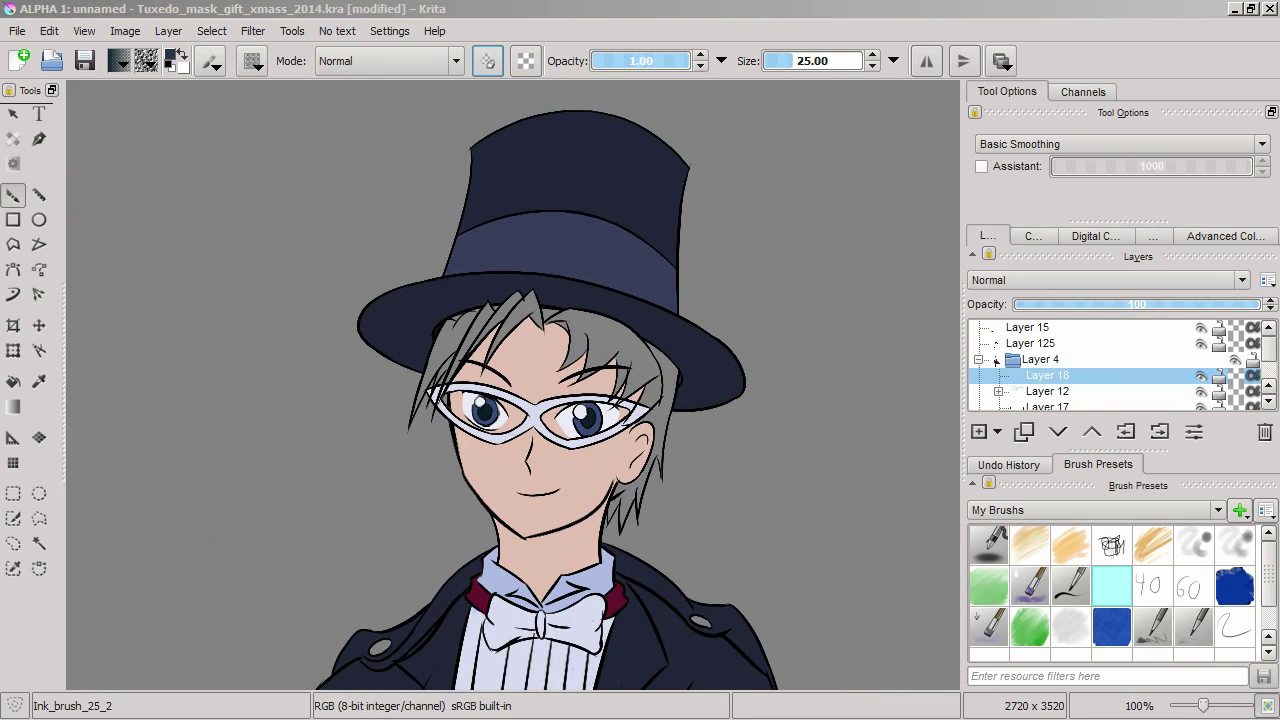
Paint the hair dark blue-grey on Layer 18, covering the fringe, the strands under the hat and the hair around the ear
scroll(422, 372, "up", 5)
scroll(487, 421, "up", 5)
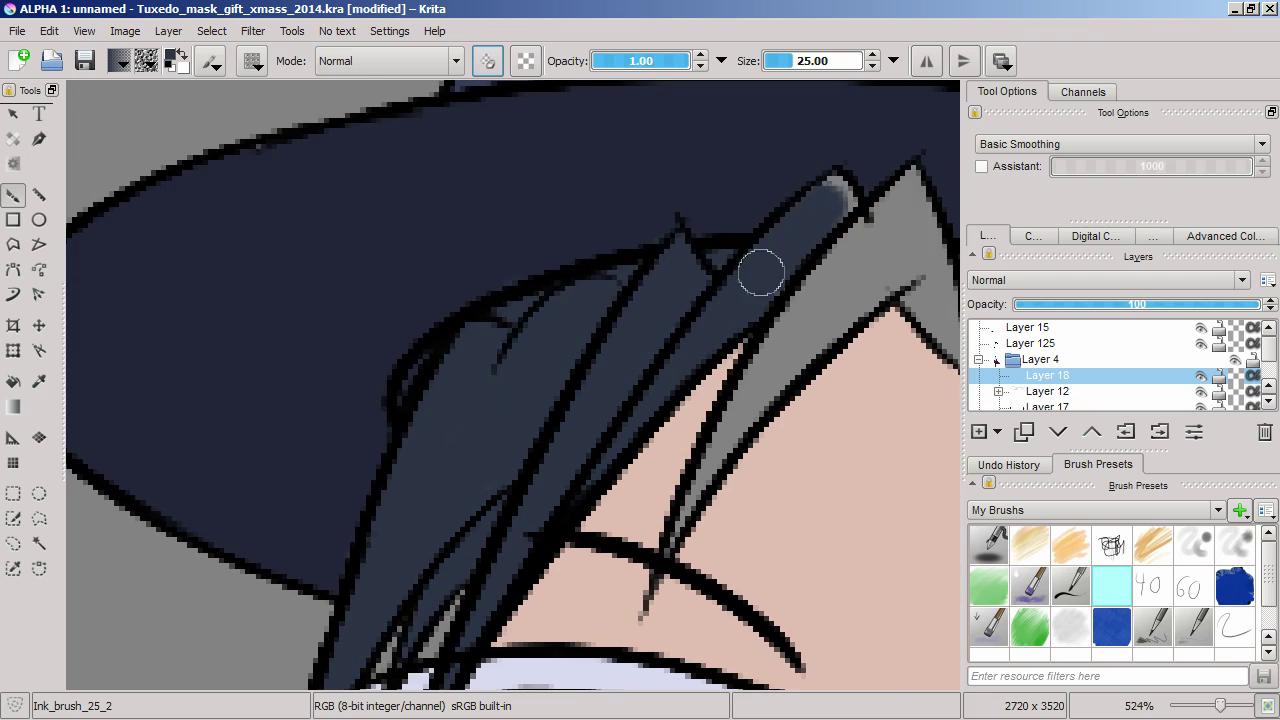
left_click(1009, 464)
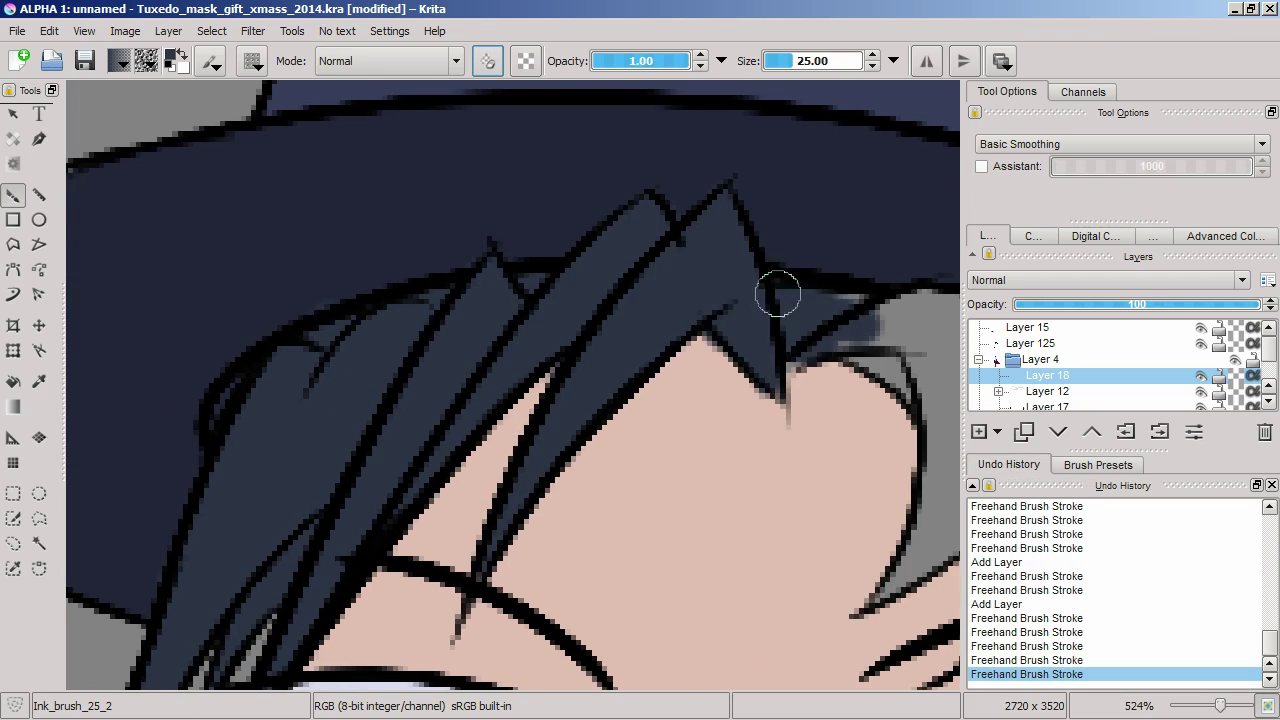
scroll(729, 394, "down", 3)
scroll(563, 334, "down", 2)
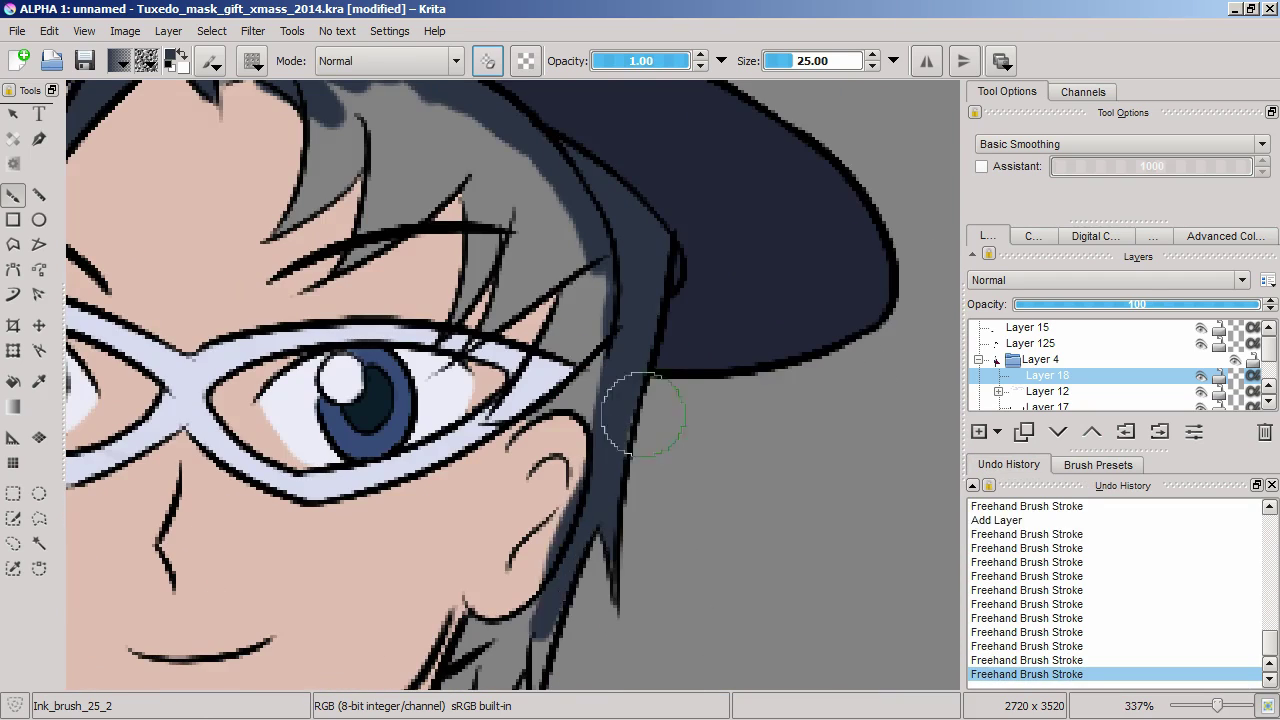
scroll(643, 415, "up", 4)
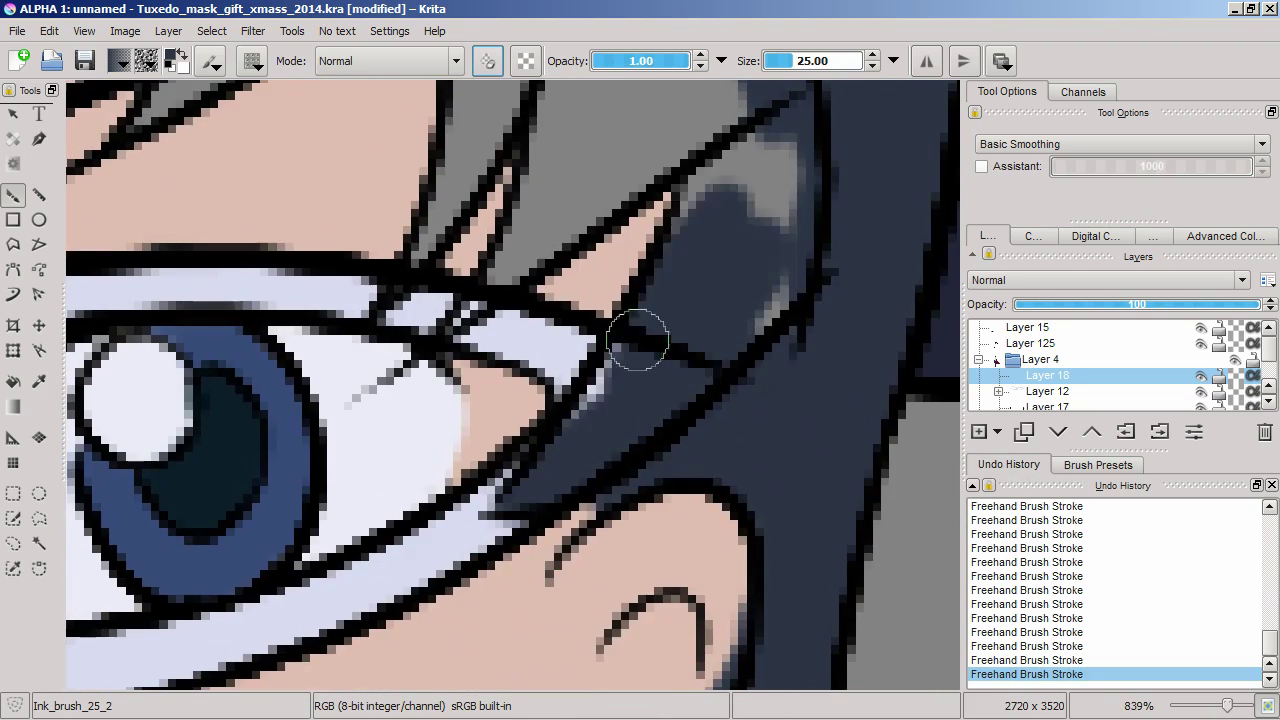
scroll(637, 340, "up", 8)
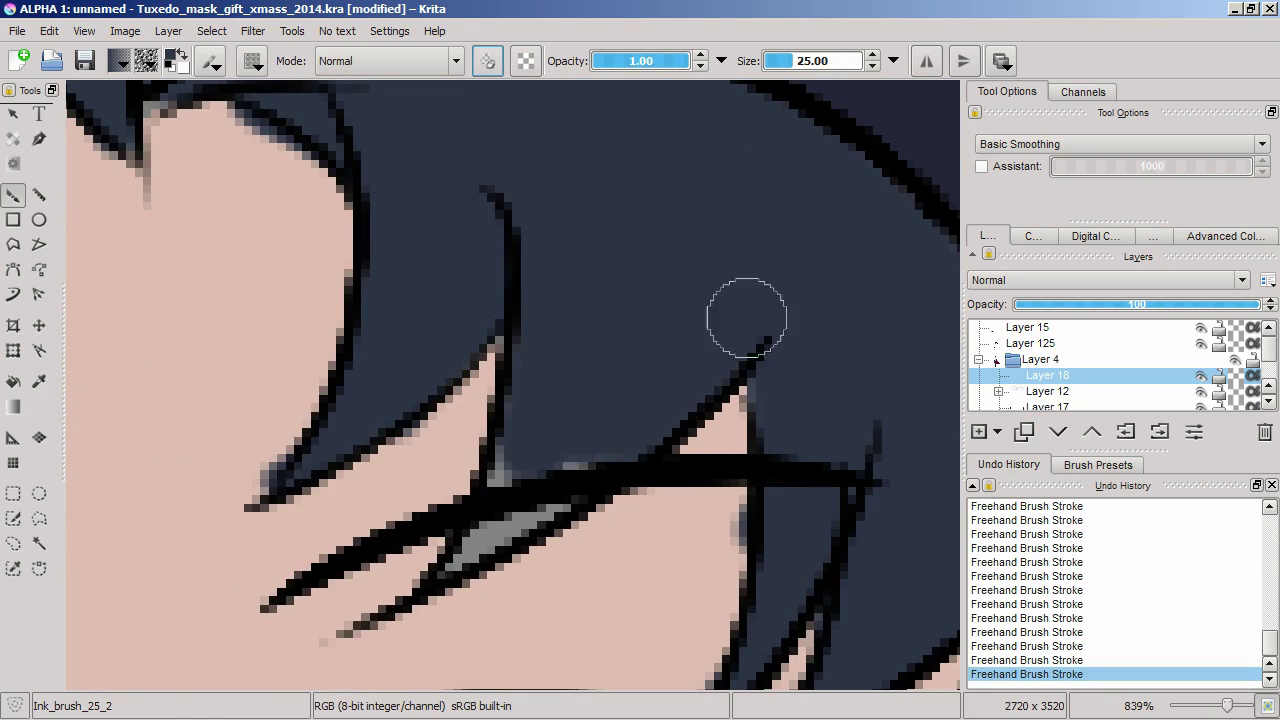
Add a transparency mask to the hair layer and mask out the hair colour spilling onto the face, hat and eye mask
scroll(747, 318, "down", 4)
left_click(997, 431)
left_click(1014, 591)
scroll(354, 251, "up", 6)
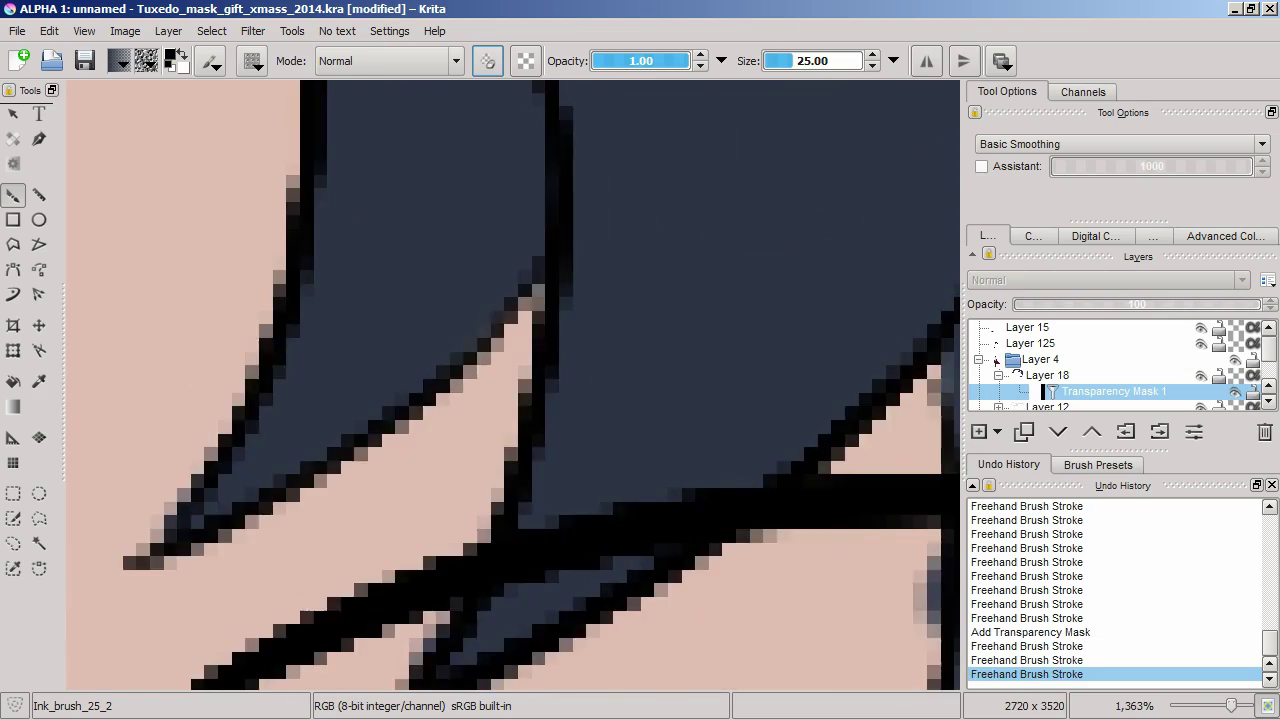
left_click_drag(600, 300, 714, 223)
scroll(586, 220, "down", 5)
scroll(600, 257, "up", 5)
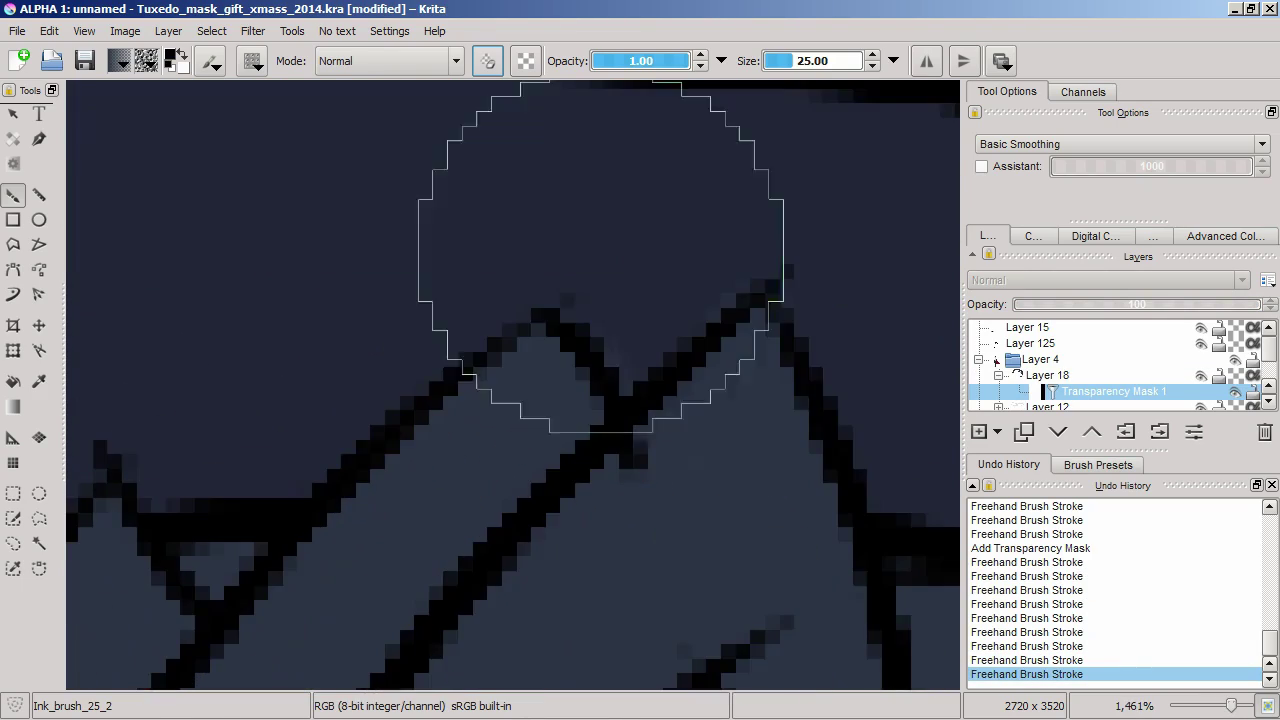
scroll(600, 257, "down", 5)
scroll(600, 257, "up", 5)
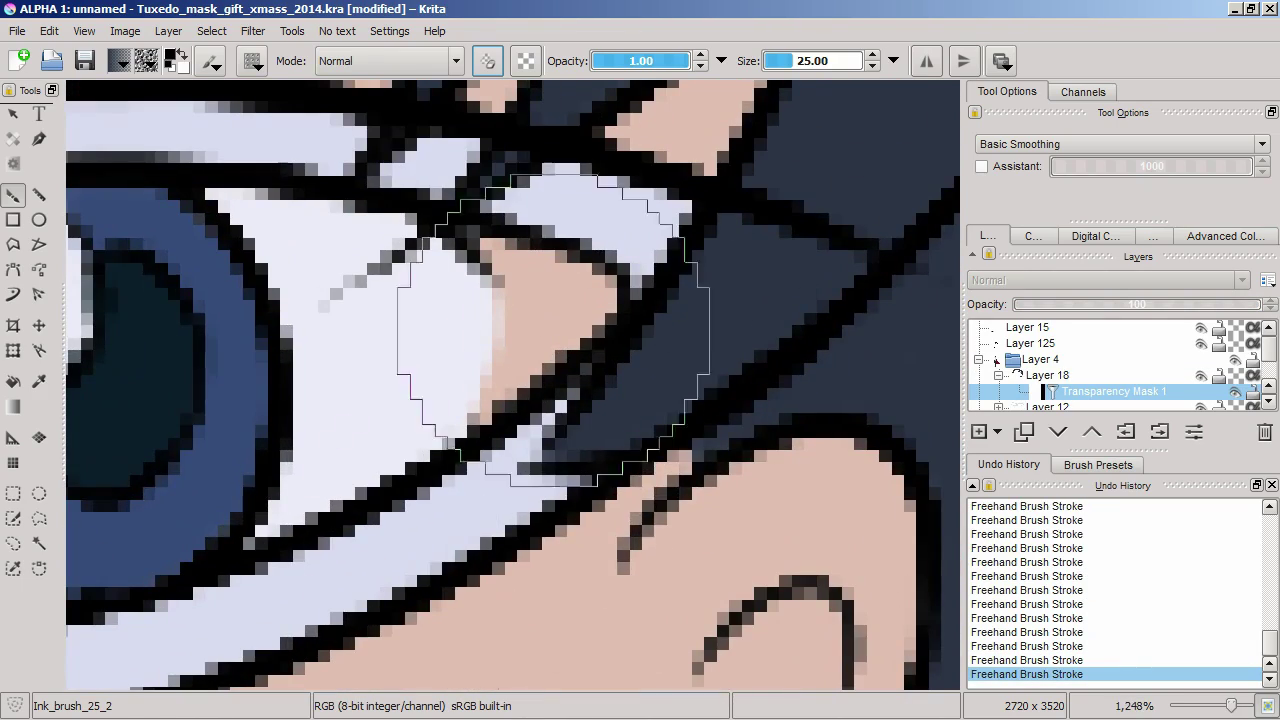
scroll(554, 331, "down", 6)
scroll(593, 374, "up", 4)
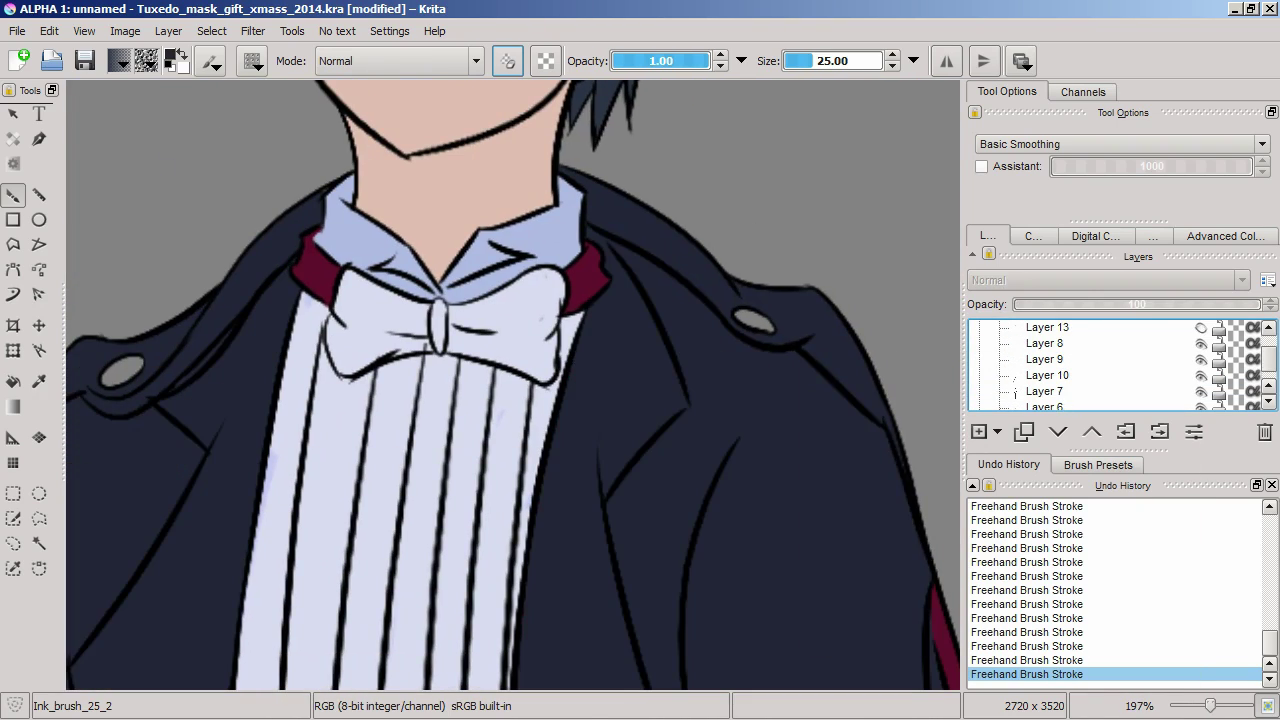
Paint the coat's shoulder buttons pale lavender on Layer 11 and show the rest of the My Brushes presets
scroll(656, 450, "up", 5)
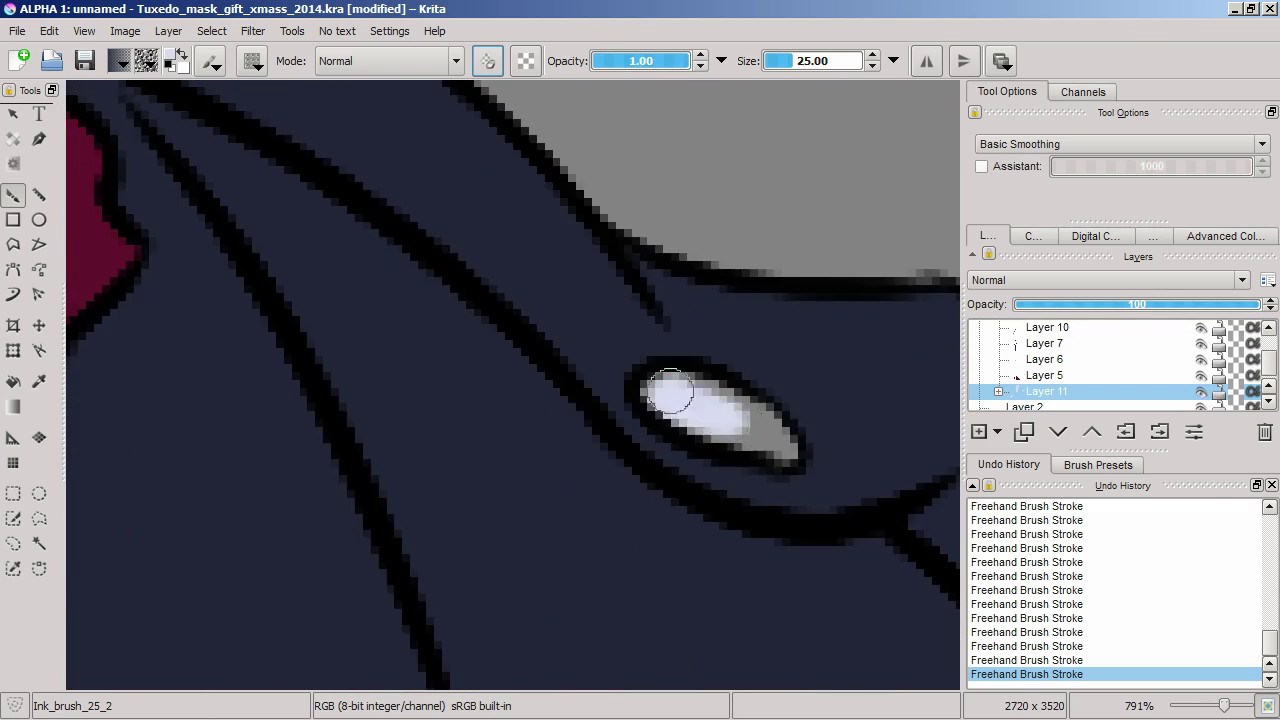
scroll(514, 420, "down", 6)
scroll(571, 514, "up", 3)
left_click(1098, 464)
scroll(513, 386, "down", 3)
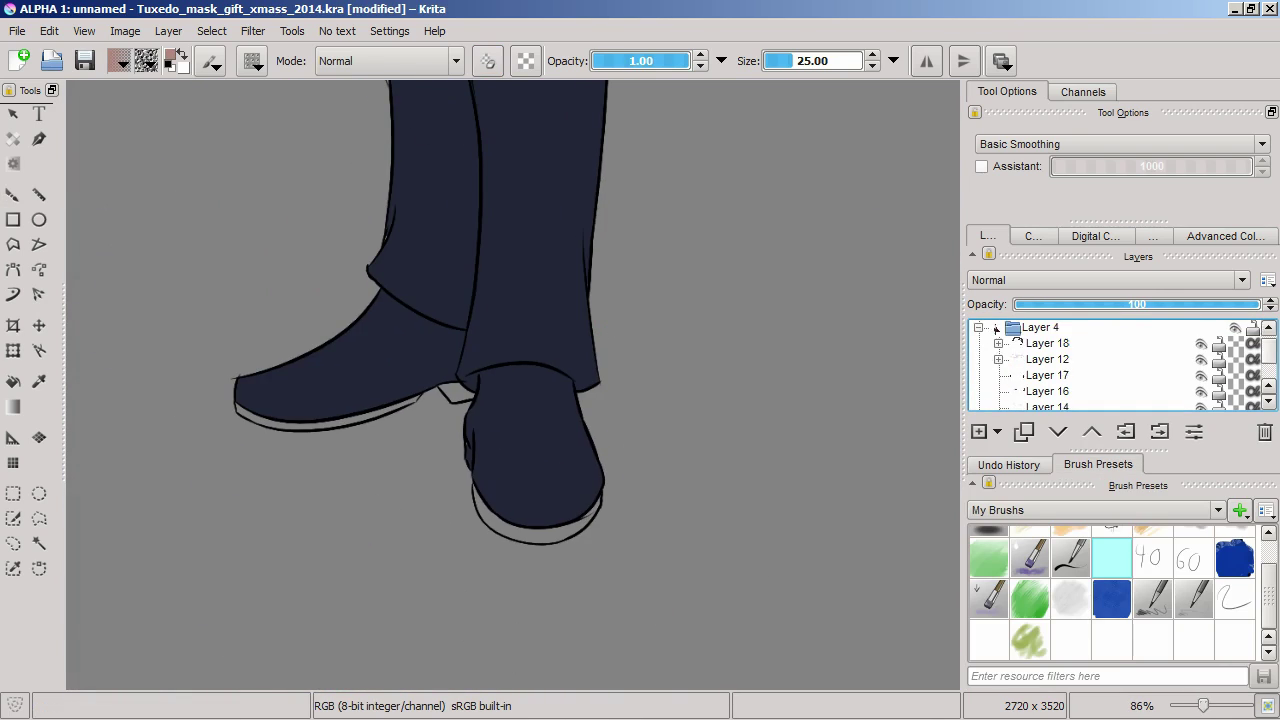
Paint the soles and heels of both shoes dark blue-grey on Layer 22
scroll(513, 386, "up", 10)
scroll(513, 386, "down", 10)
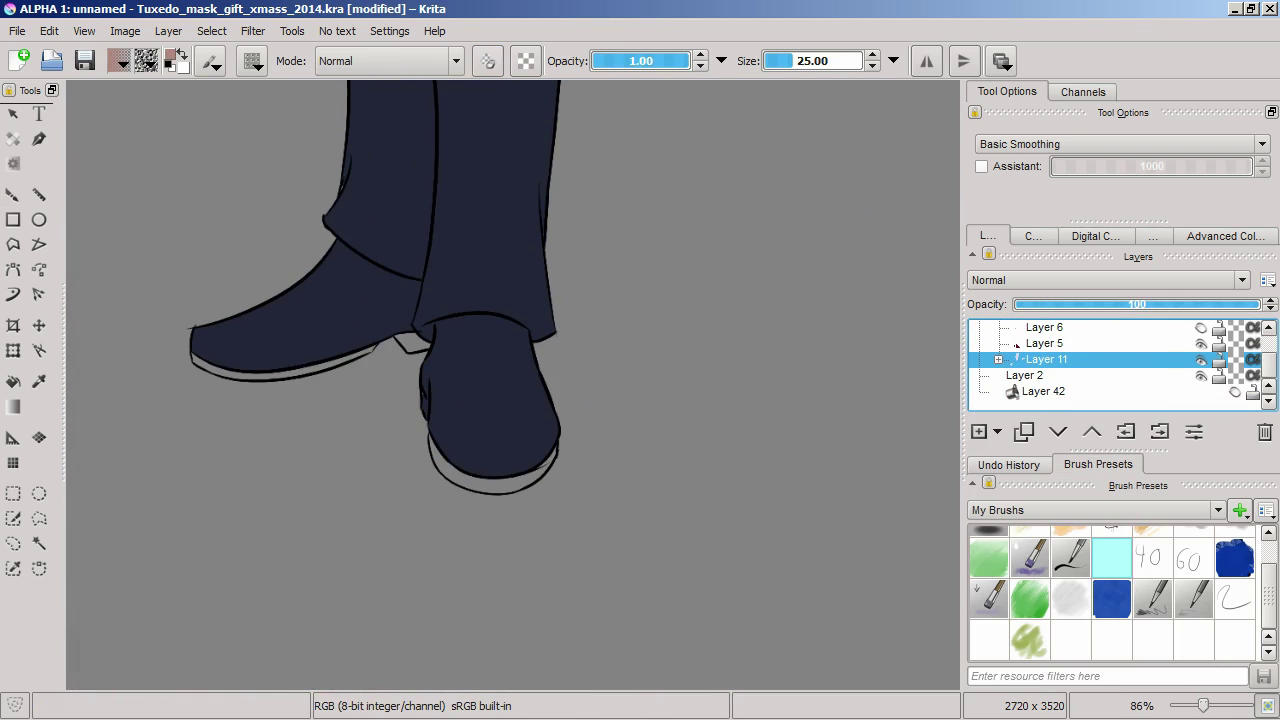
scroll(432, 449, "up", 4)
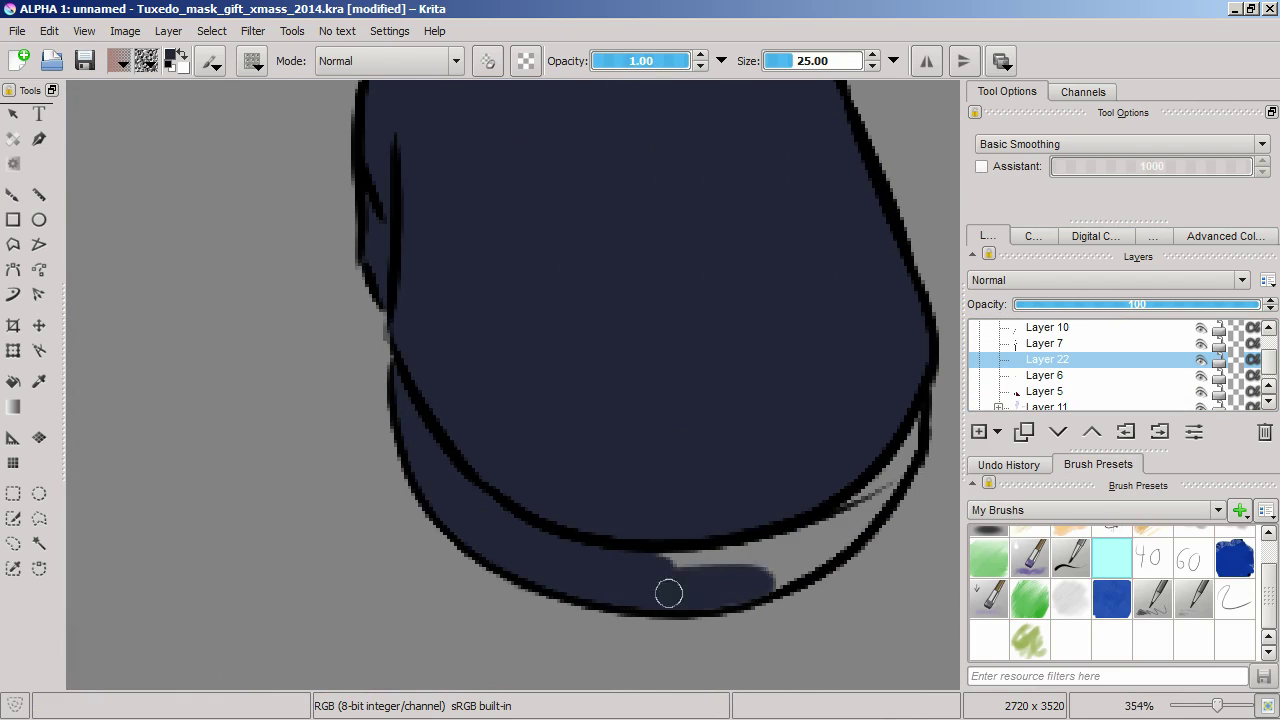
left_click_drag(876, 497, 243, 448)
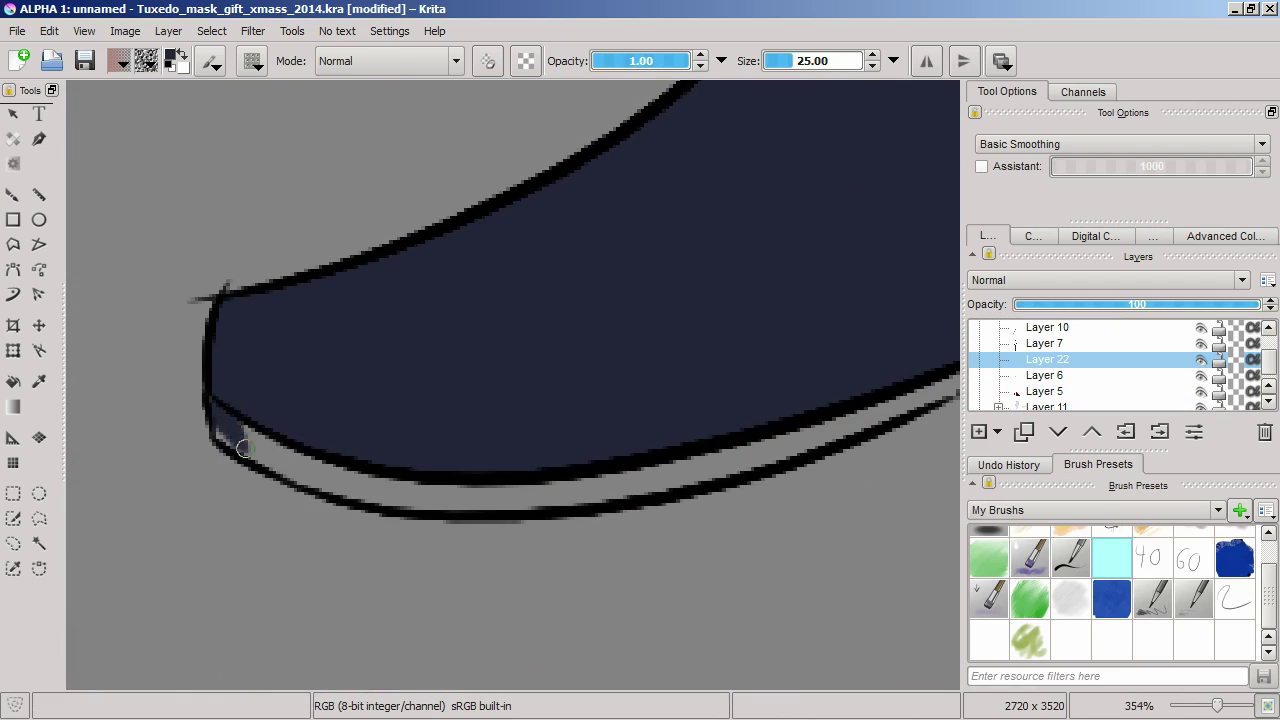
key("shift+BackSpace")
key("b")
scroll(577, 480, "down", 8)
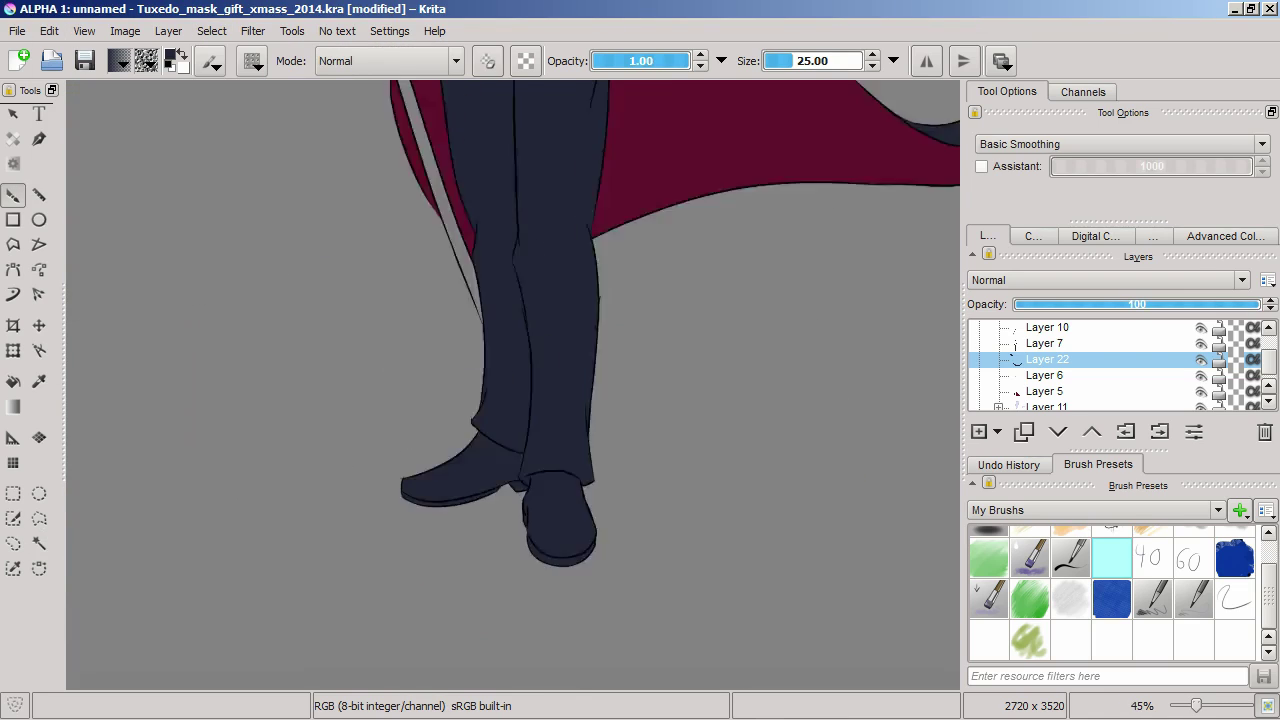
Set a near-black blue with hue 220, saturation 36 and lightness 5, and paint it inside the selected cane
scroll(512, 385, "up", 3)
left_click(1033, 236)
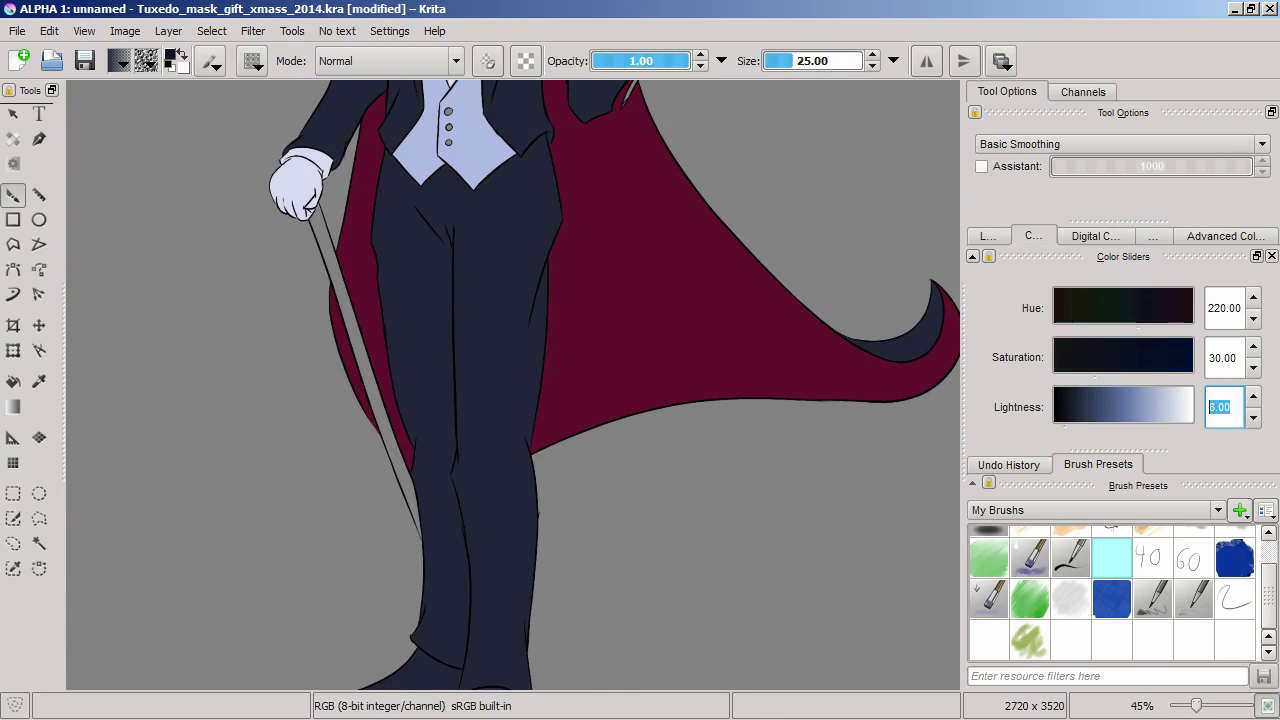
left_click(398, 470)
scroll(320, 215, "up", 5)
key("b")
scroll(614, 586, "down", 3)
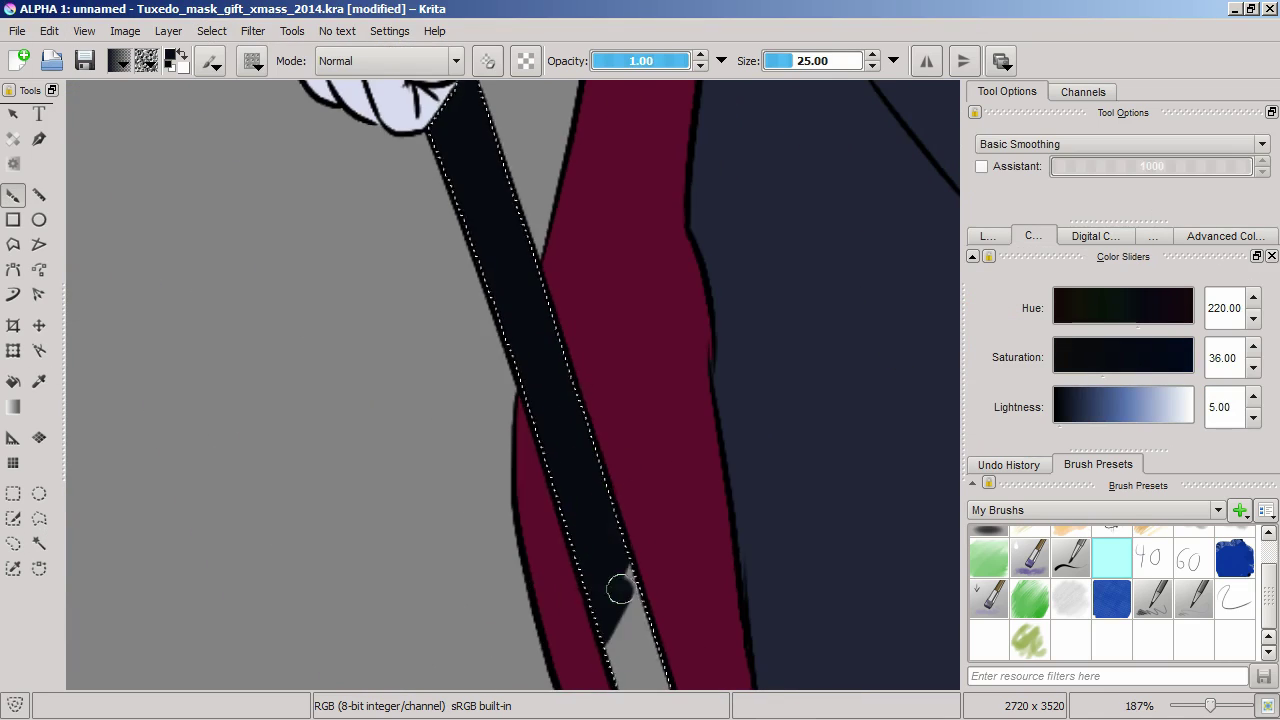
scroll(512, 385, "down", 2)
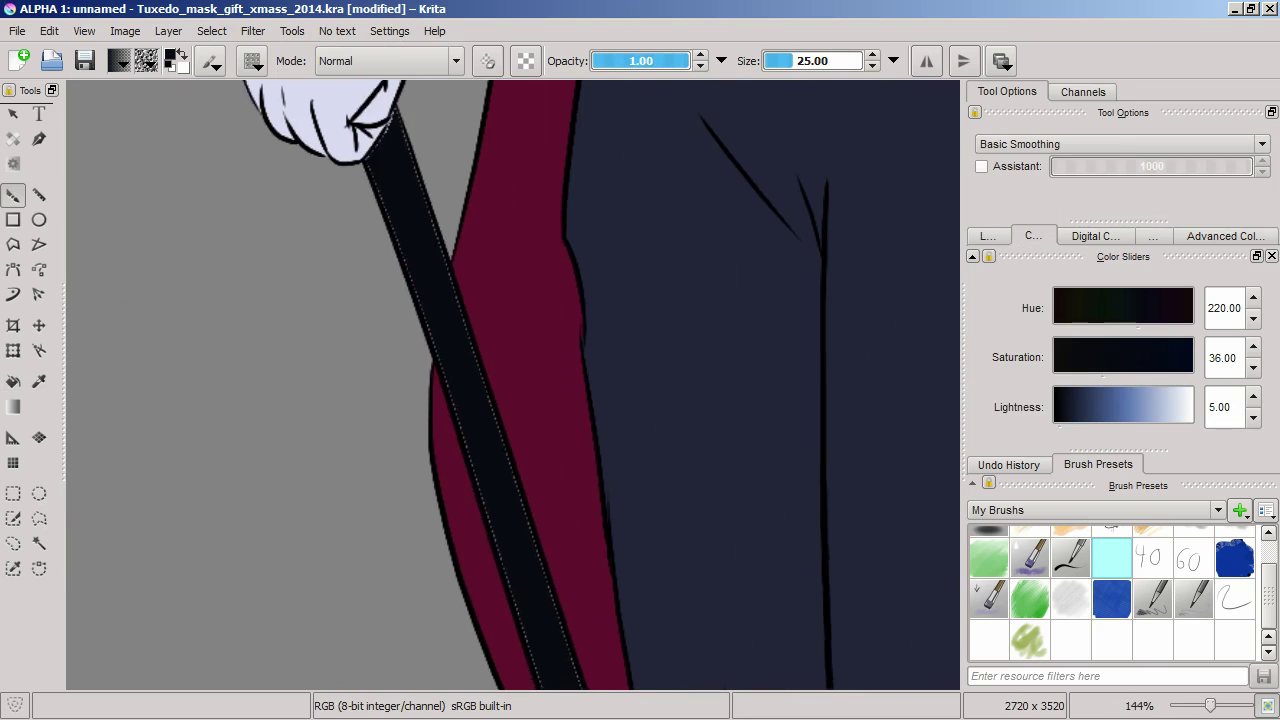
Check the cane's painted edges up close, clear the colour and restore the cane selection
left_click(211, 31)
key("Escape")
key("f")
scroll(512, 385, "up", 4)
key("b")
scroll(512, 385, "up", 5)
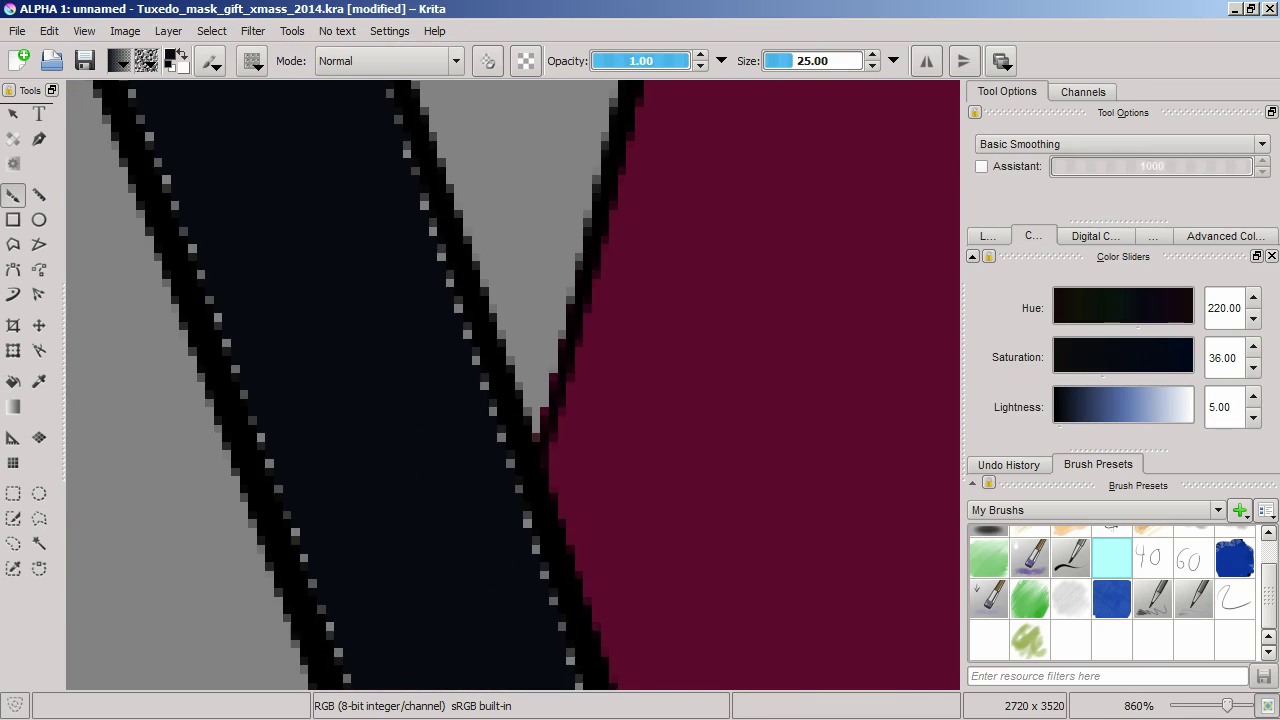
scroll(512, 385, "down", 5)
left_click(211, 31)
left_click(258, 284)
key("Escape")
scroll(512, 385, "up", 4)
scroll(512, 385, "down", 6)
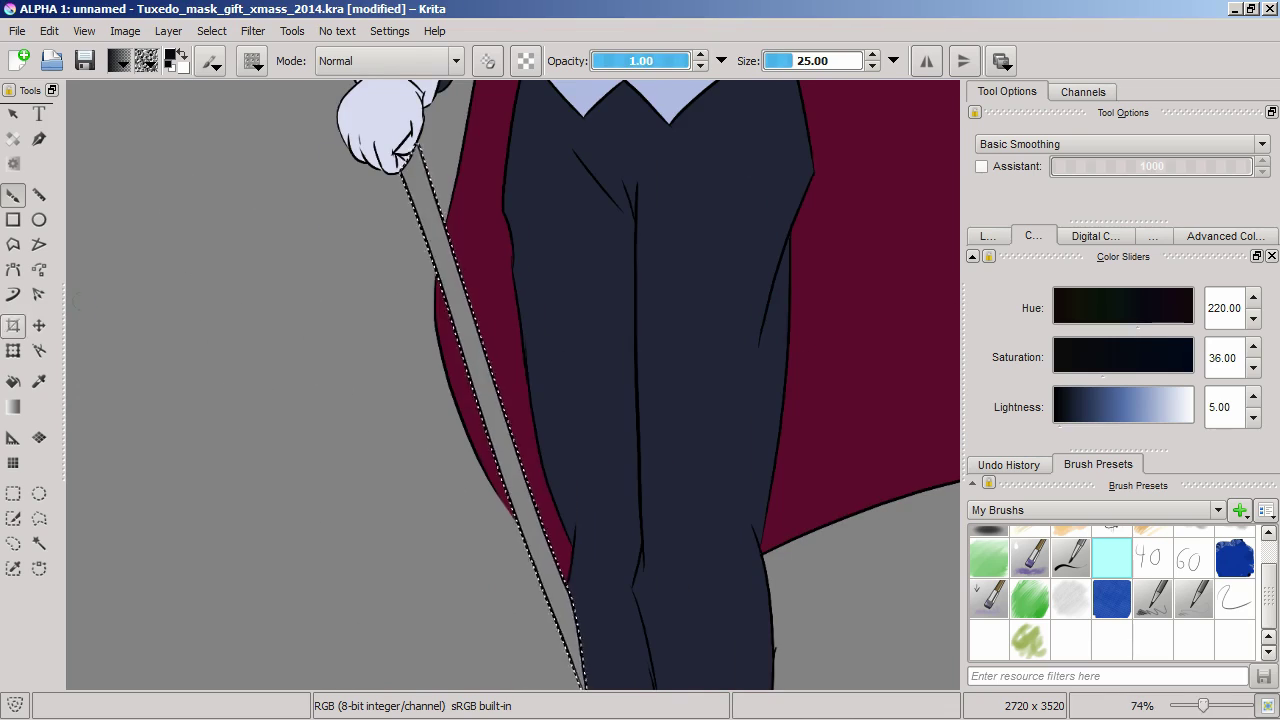
Fill the cane with the near-black blue, deselect it and paint over the light gaps along its outline
key("f")
left_click(211, 31)
key("Escape")
scroll(512, 385, "up", 6)
scroll(373, 175, "down", 10)
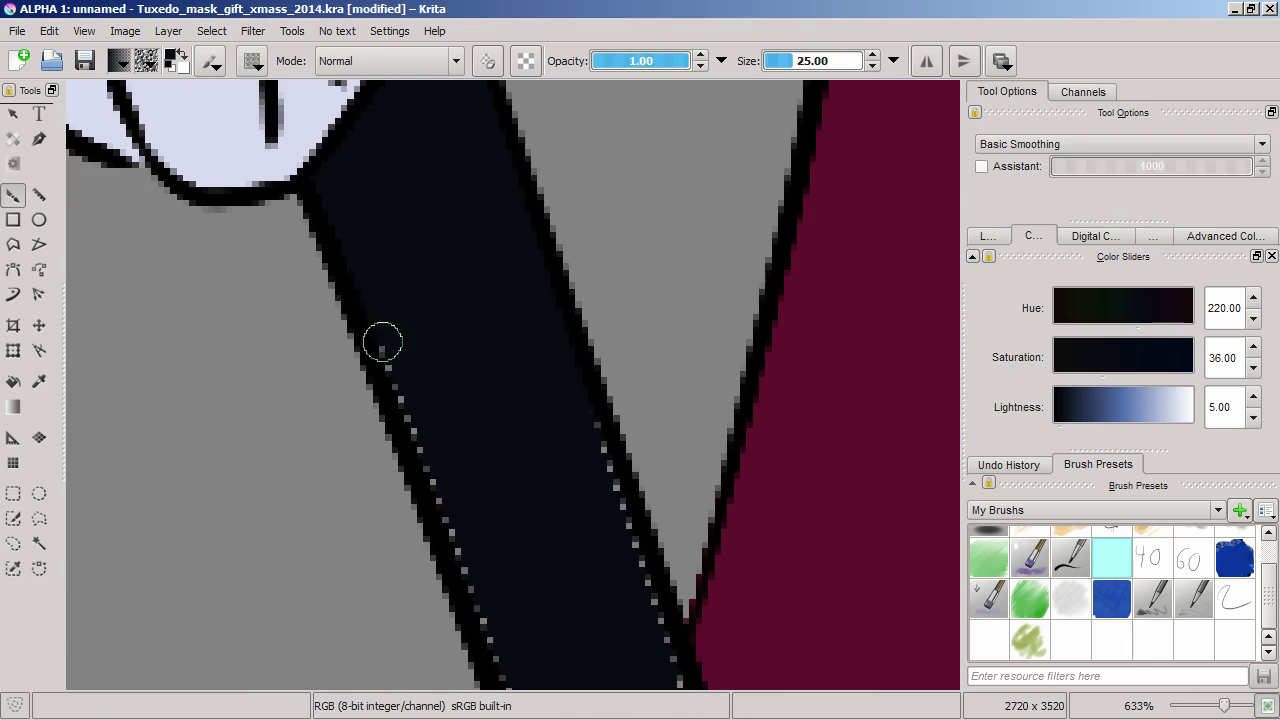
scroll(594, 477, "down", 10)
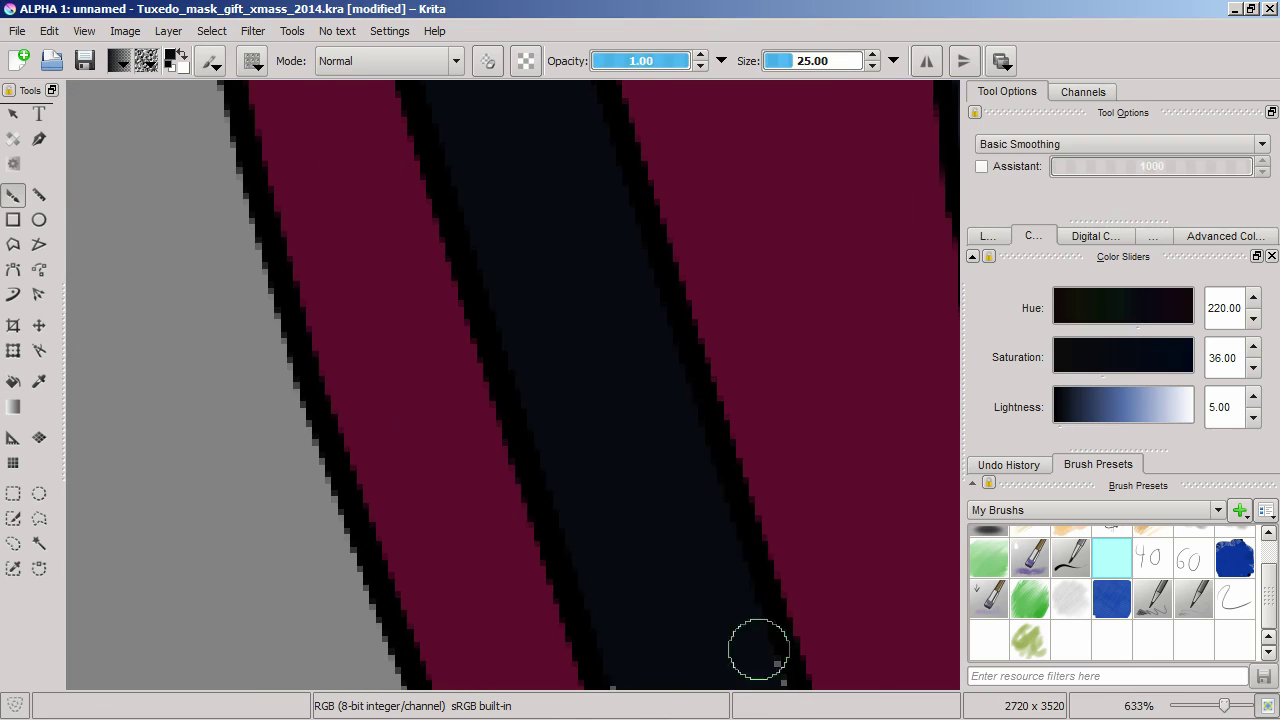
left_click_drag(720, 680, 562, 318)
scroll(530, 300, "down", 8)
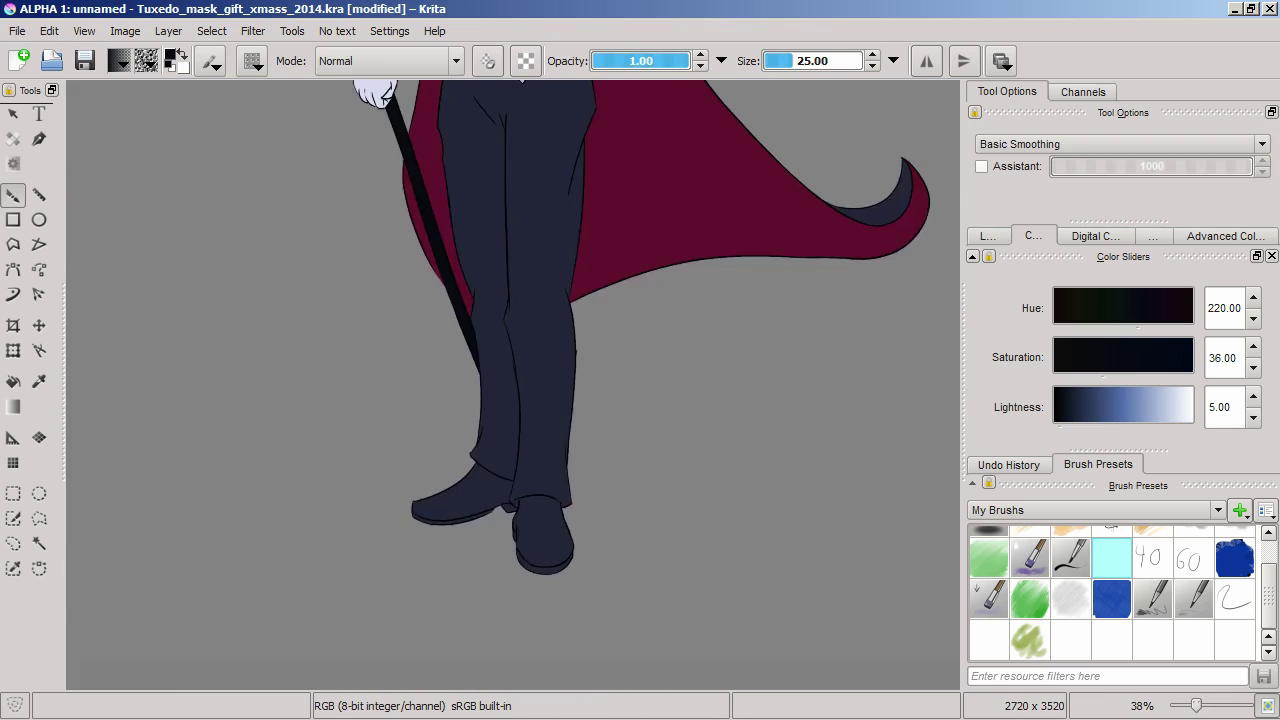
Paint the rose's petals dark red on Layer 24, using hue 348, saturation 100 and lightness 28.04
left_click(610, 430, "ctrl")
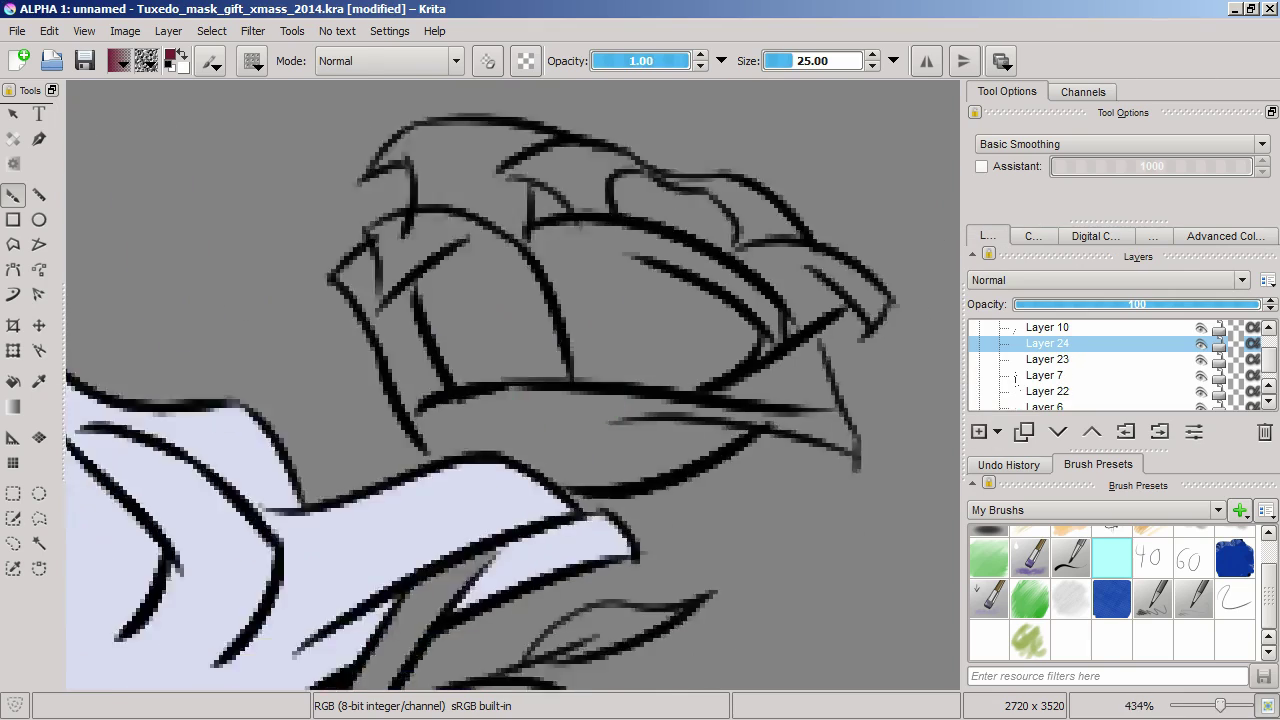
left_click_drag(470, 525, 409, 289)
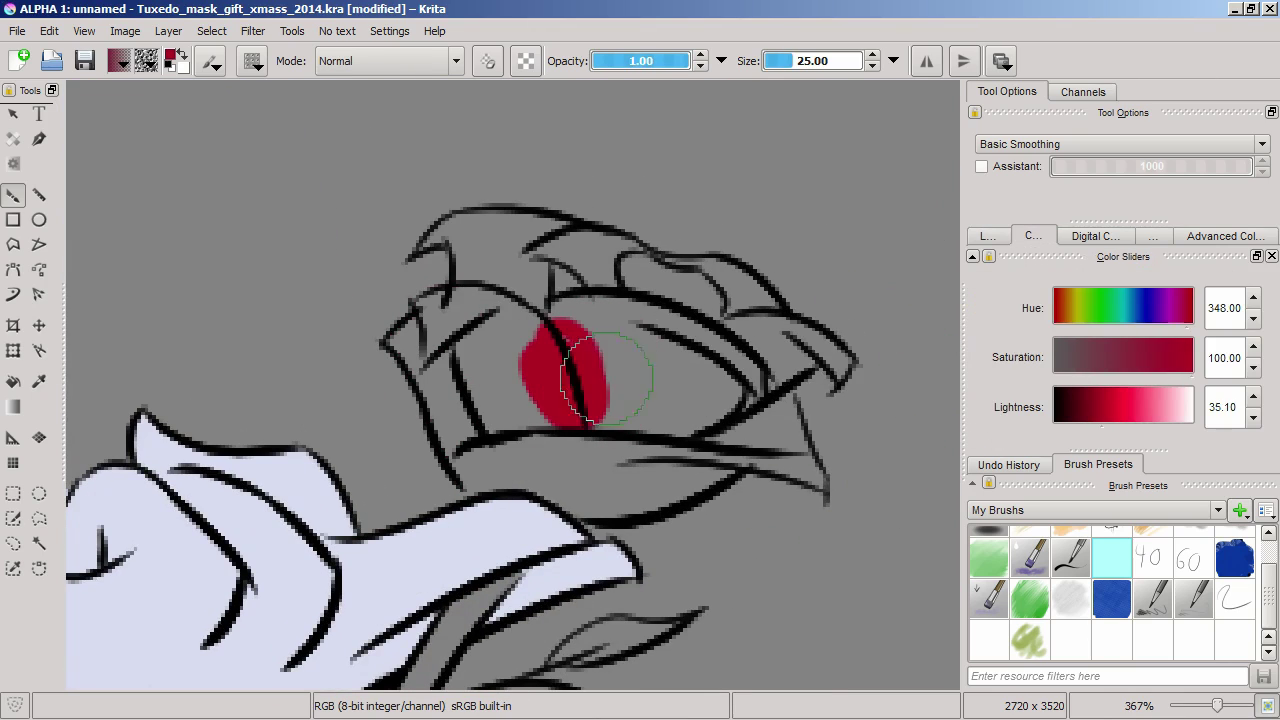
left_click_drag(607, 376, 650, 380)
left_click_drag(530, 400, 477, 486)
scroll(520, 410, "up", 5)
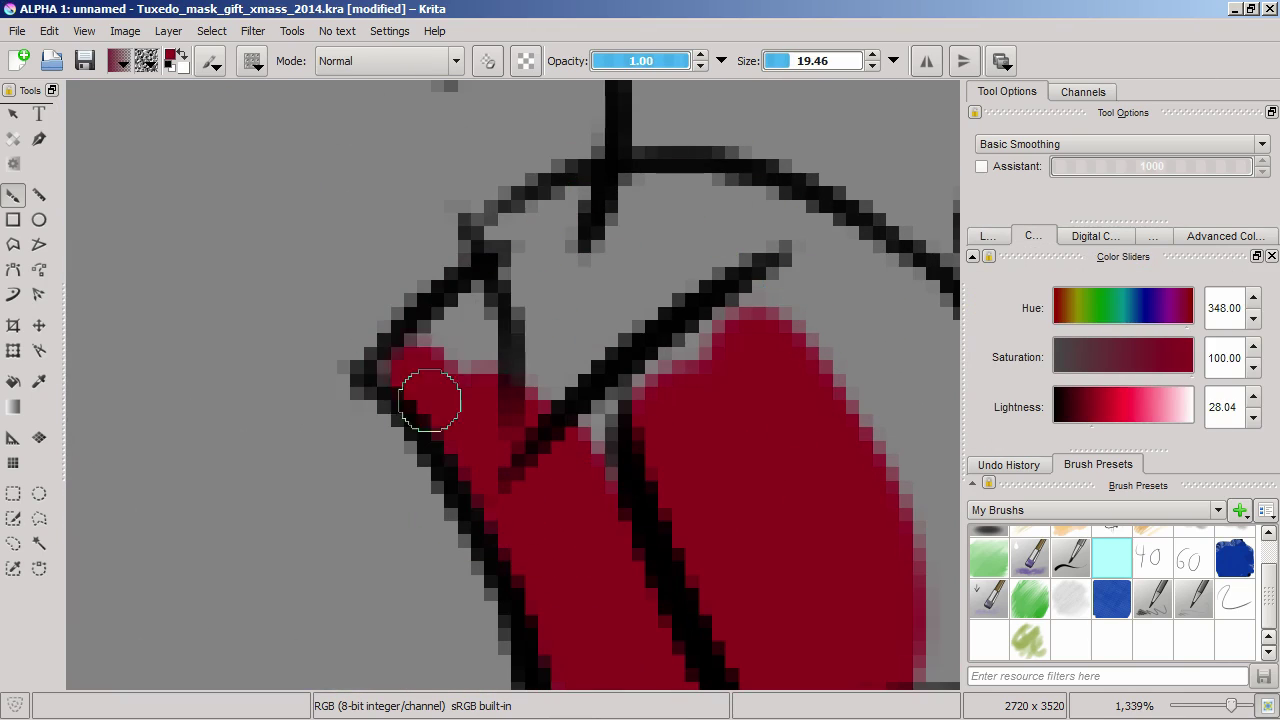
mouse_move(430, 400)
left_mouse_down()
mouse_move(524, 253)
mouse_move(614, 443)
mouse_move(422, 378)
mouse_move(651, 517)
left_mouse_up()
scroll(651, 517, "down", 1)
mouse_move(470, 300)
left_mouse_down()
mouse_move(388, 450)
mouse_move(337, 457)
mouse_move(129, 286)
mouse_move(720, 366)
mouse_move(652, 257)
mouse_move(517, 397)
left_mouse_up()
key("e")
key("e")
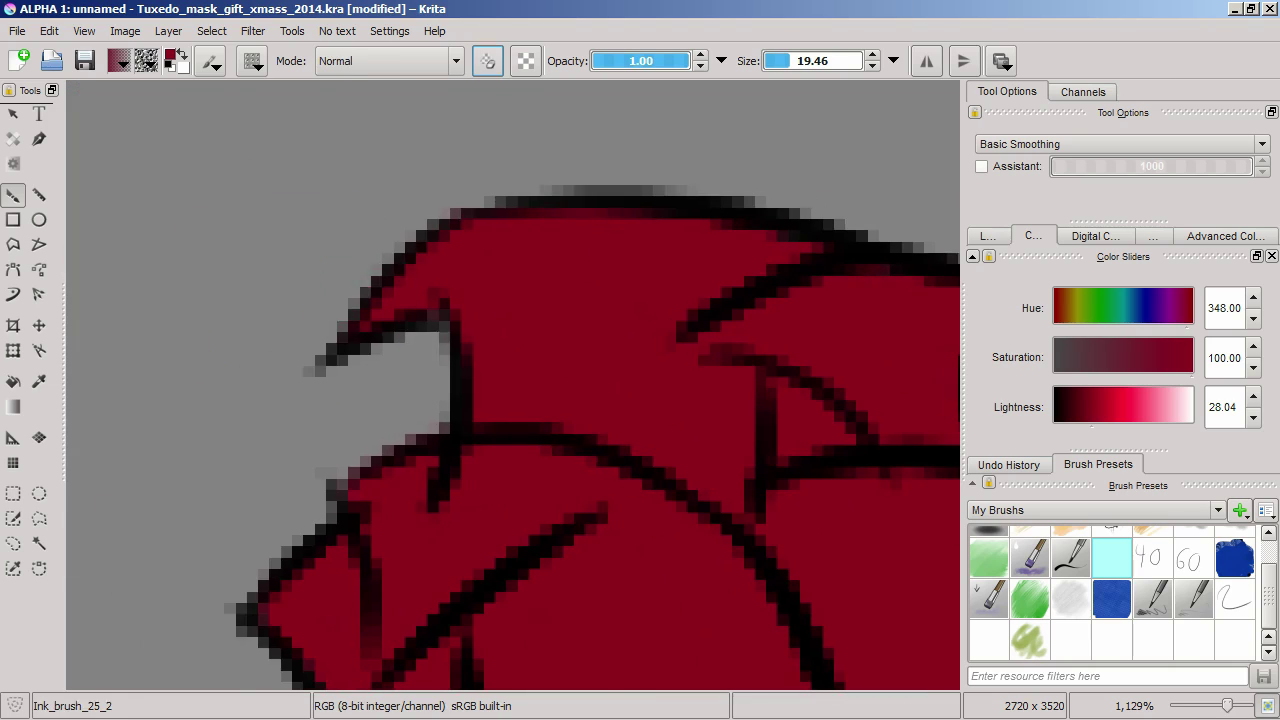
Try green swatches beside the rose stem, including hue 157, saturation 94 and lightness 28, and undo them
scroll(652, 314, "down", 5)
left_click_drag(650, 262, 612, 350)
left_click_drag(740, 272, 690, 330)
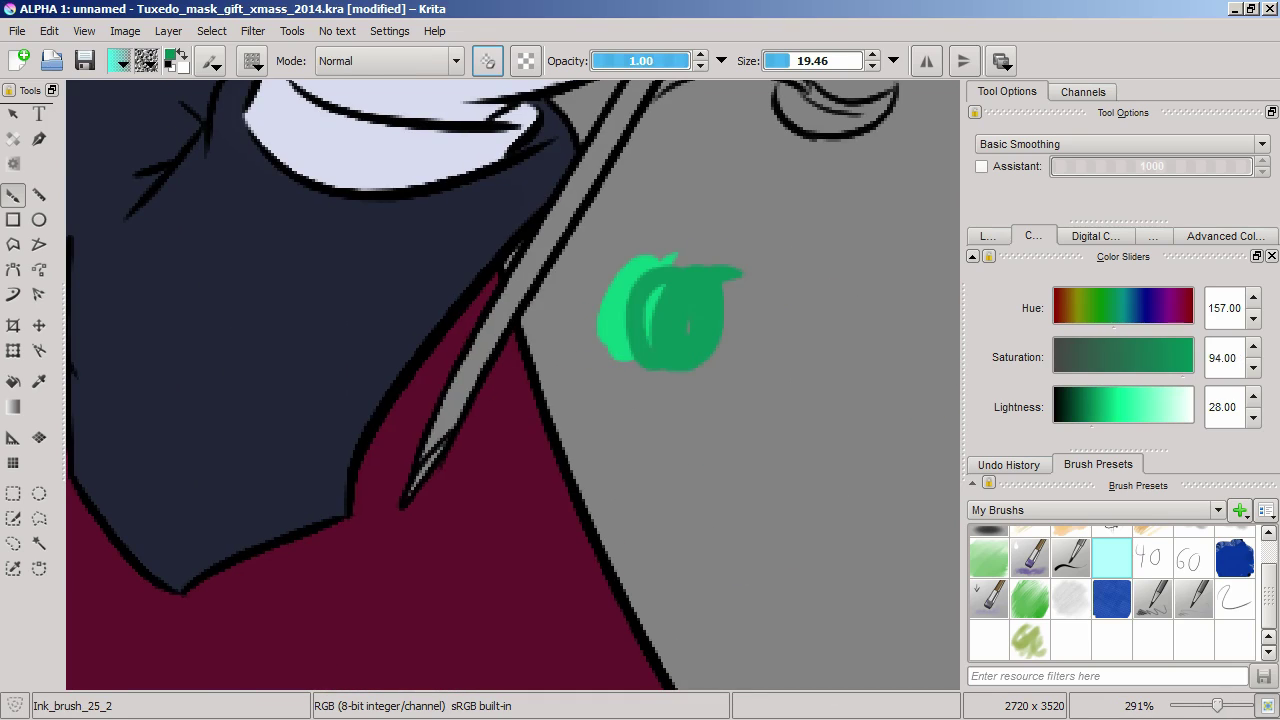
key("ctrl+z")
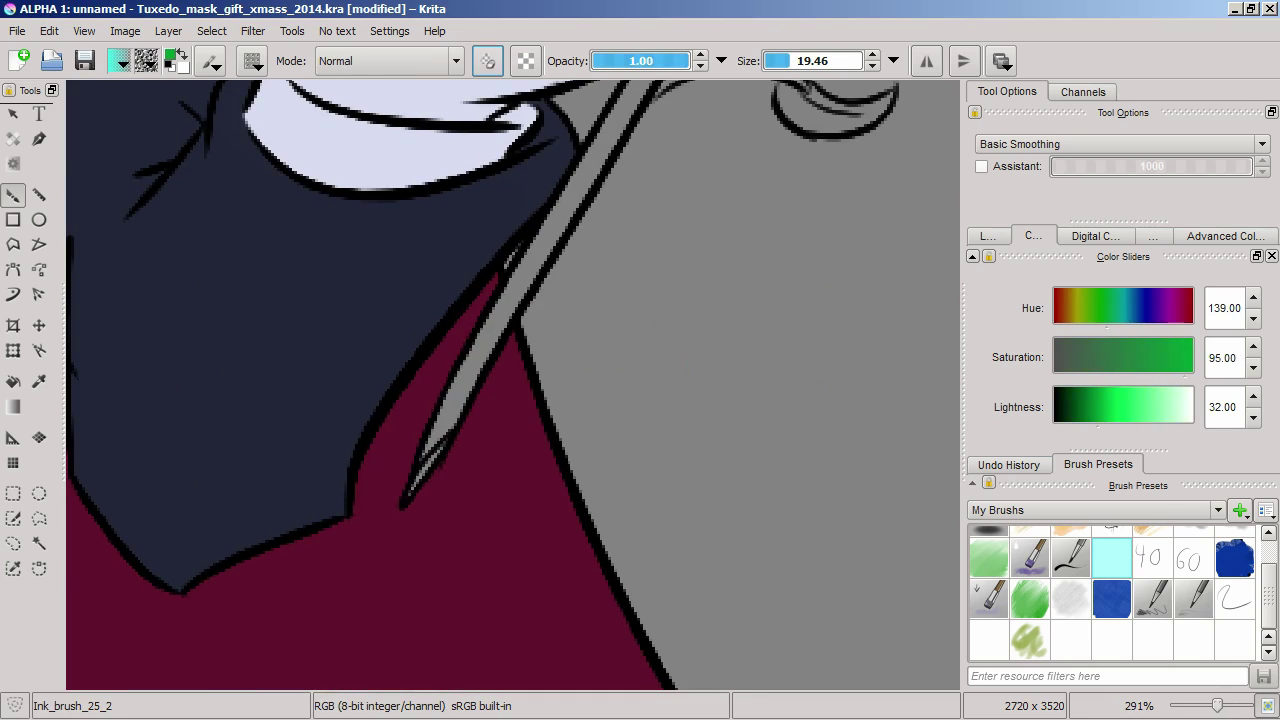
left_click_drag(800, 260, 745, 400)
key("ctrl+z")
left_click_drag(760, 250, 720, 430)
key("ctrl+z")
Mix a yellowish green with the Digital Colors Mixer and paint the rose's stem and leaves with it
scroll(494, 449, "up", 3)
left_click(1096, 236)
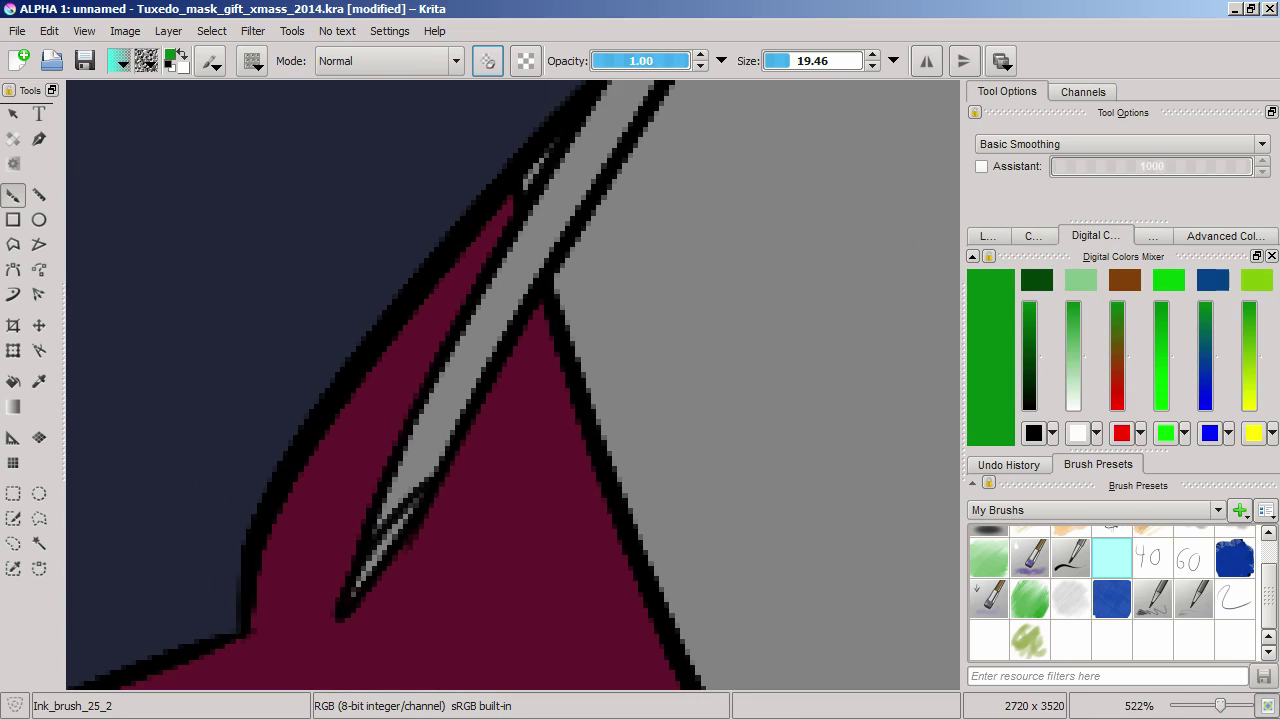
left_click_drag(783, 243, 742, 327)
left_click_drag(740, 240, 840, 370)
key("ctrl+z")
mouse_move(372, 482)
left_mouse_down()
mouse_move(457, 414)
mouse_move(643, 194)
mouse_move(703, 163)
left_mouse_up()
left_click_drag(452, 398, 765, 430)
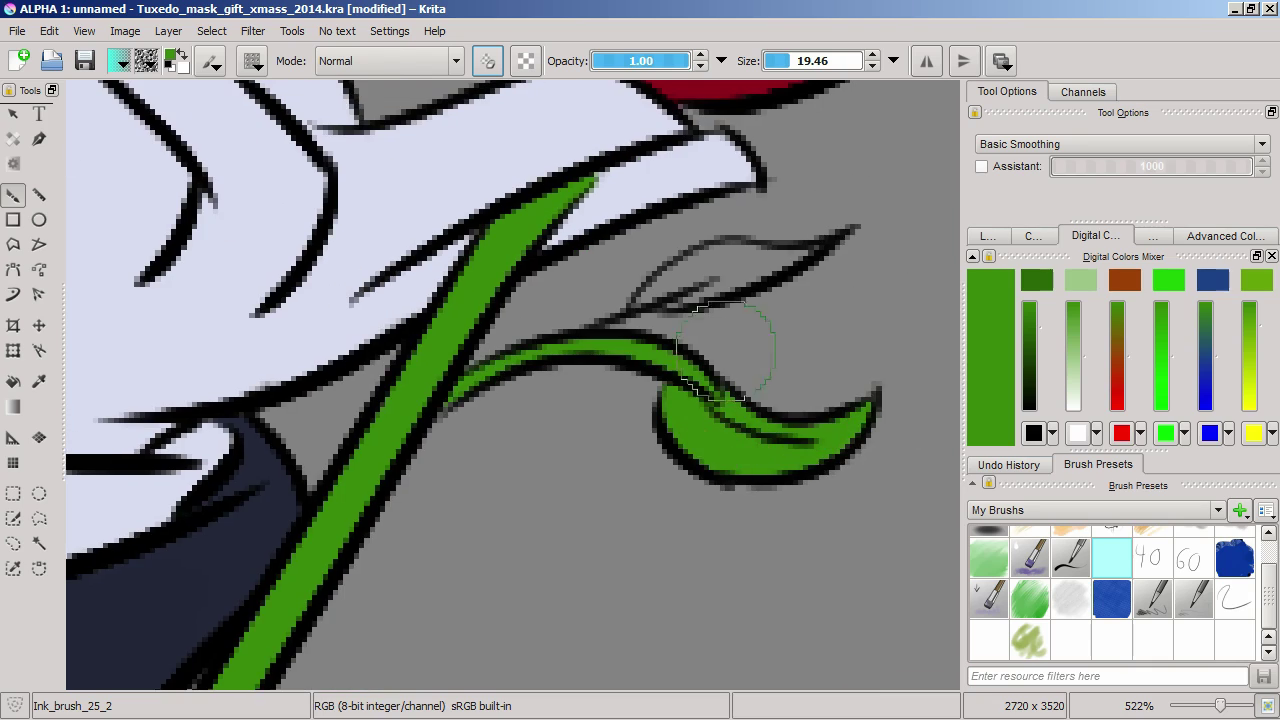
Group Layer 7 and Layer 22 together and add a new paint layer above them inside the group
scroll(645, 300, "down", 9)
left_click(987, 236)
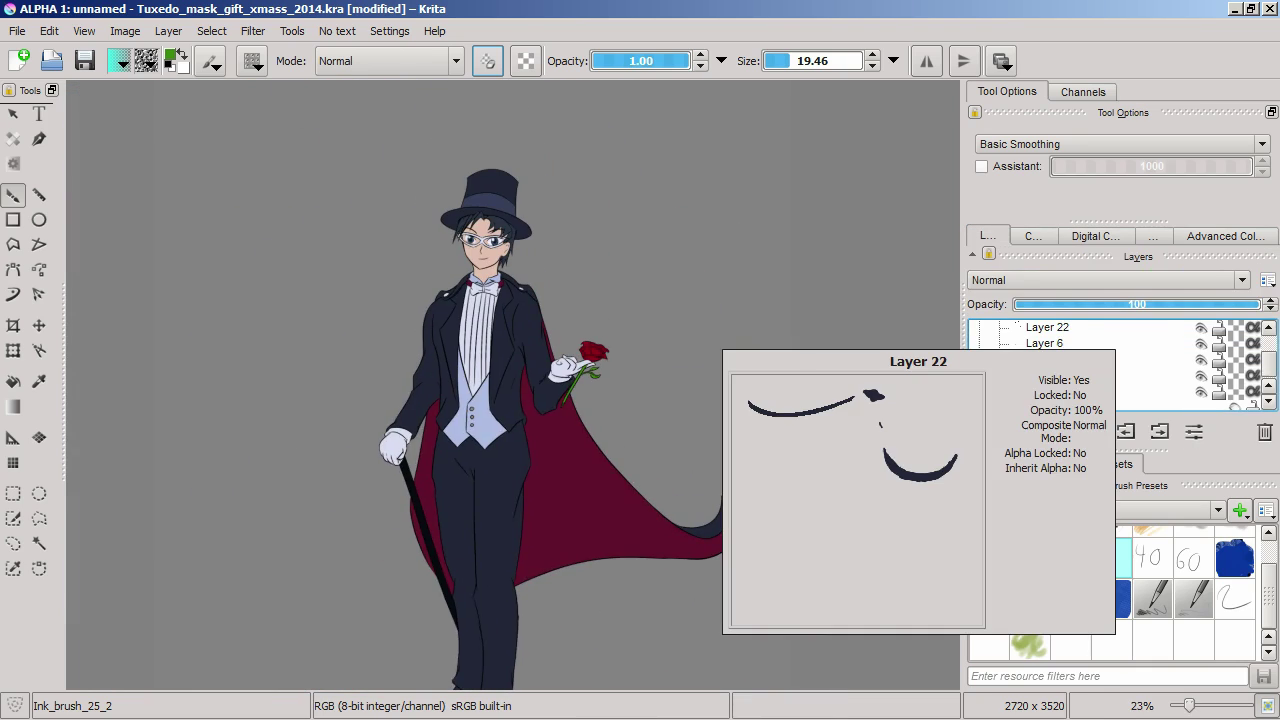
scroll(1110, 365, "up", 1)
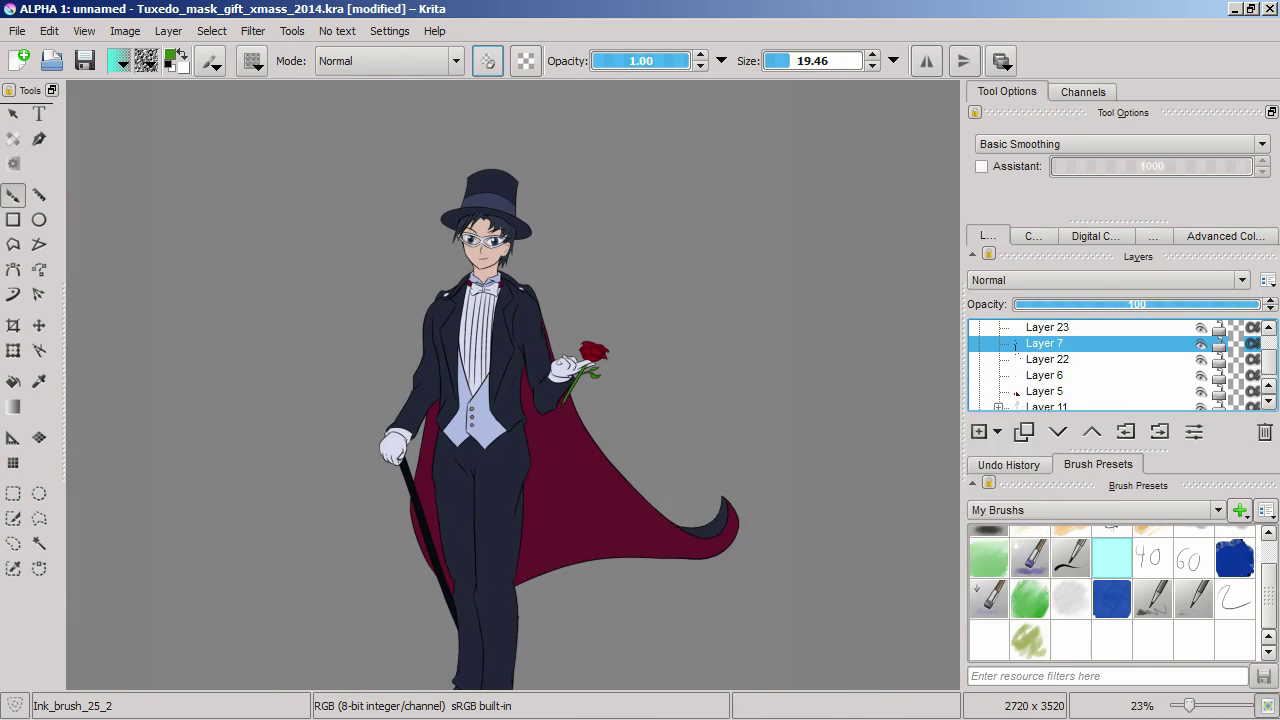
left_click(1159, 431)
left_click(978, 431)
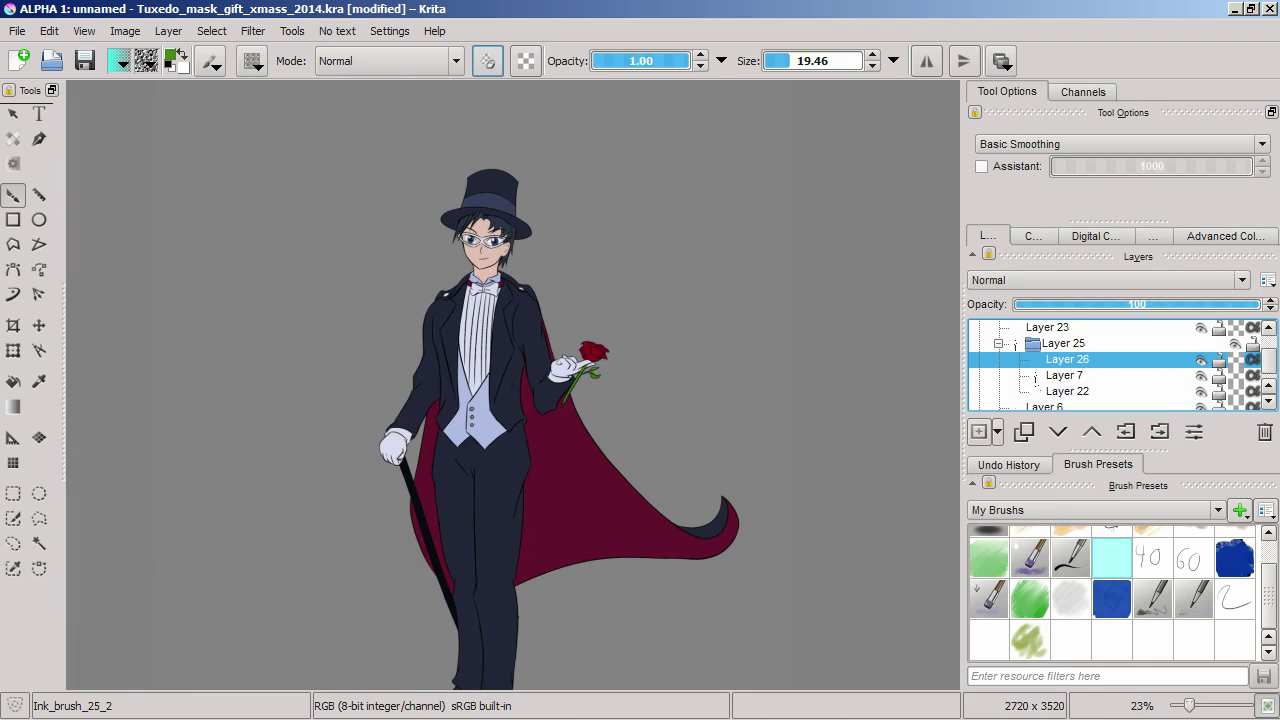
Select the suit's colour area from Layer 7 and subtract the side-facing shoe using a selection brush of size 30
left_click(38, 543)
left_click(450, 380)
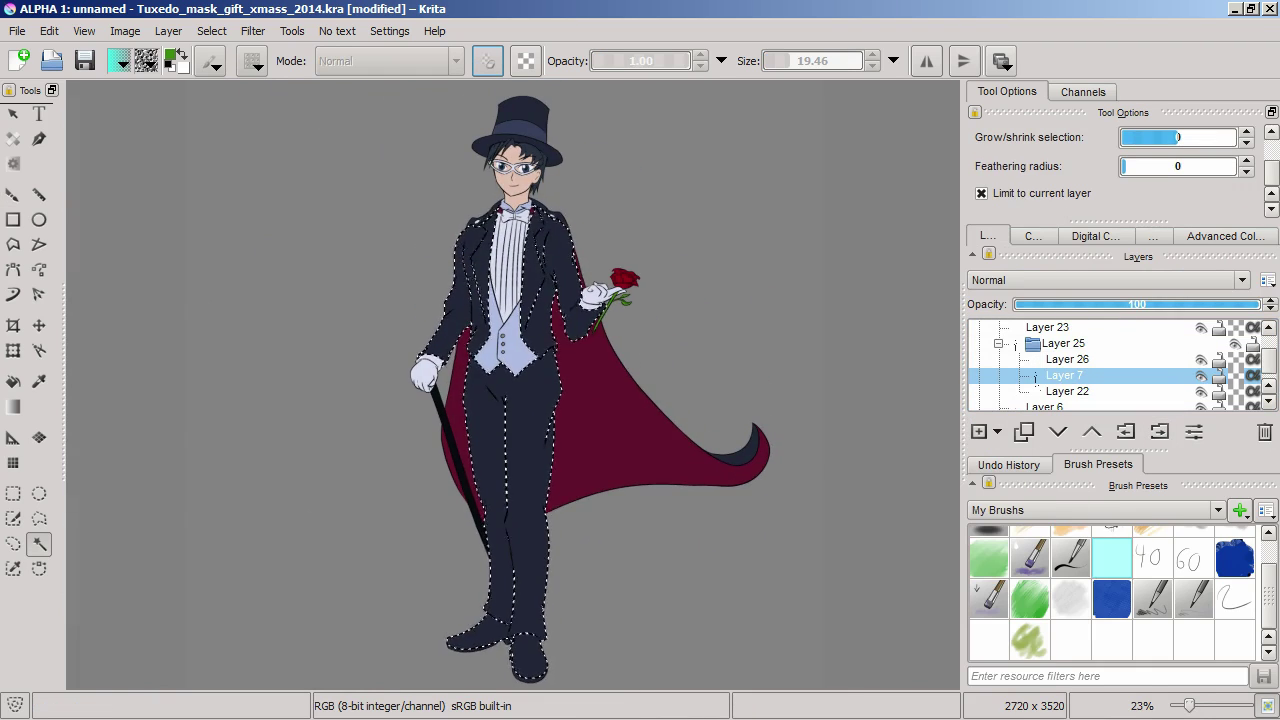
scroll(500, 640, "up", 5)
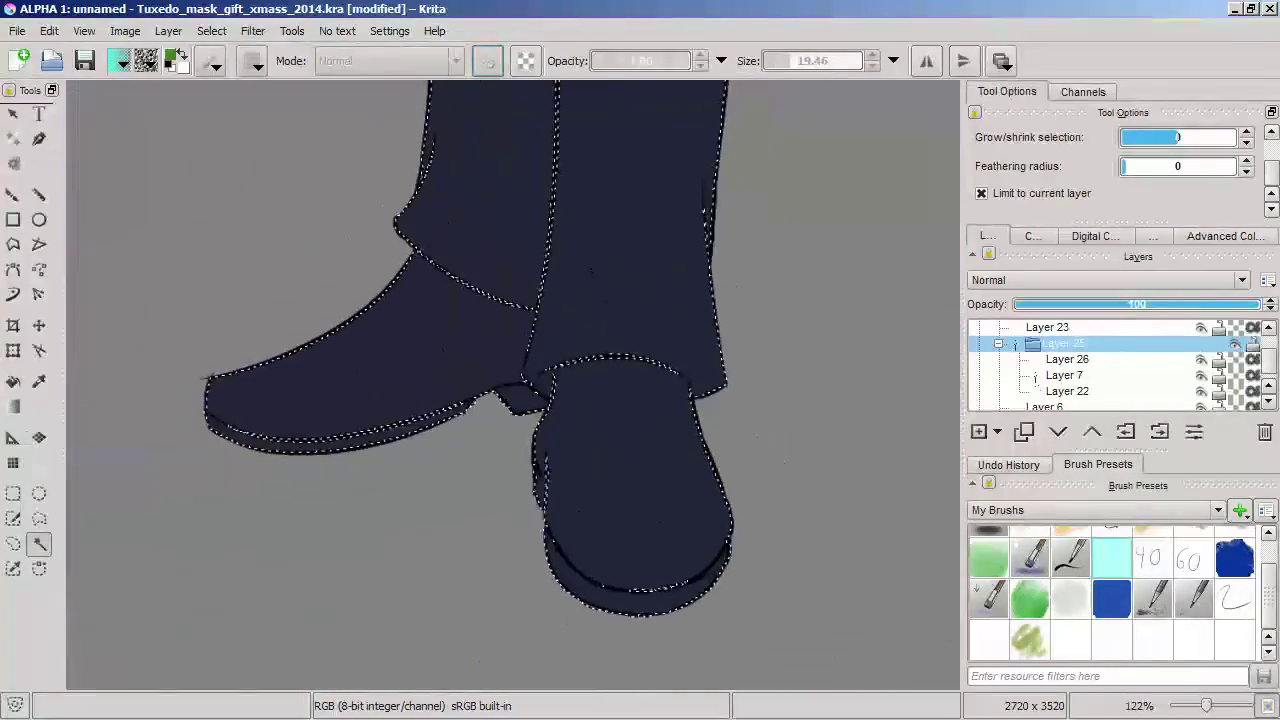
left_click(13, 518)
scroll(389, 346, "up", 2)
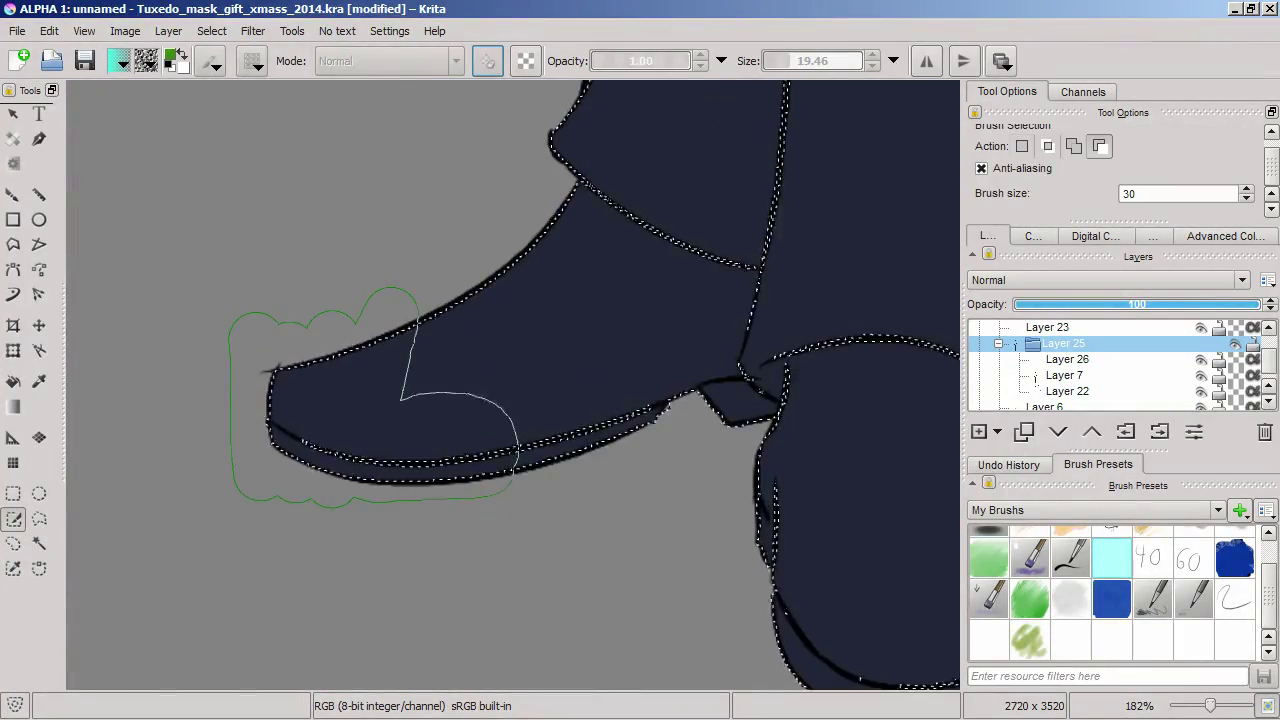
left_click_drag(660, 300, 310, 150)
Subtract the remaining shoe and heel areas along the trouser hems using a selection brush of size 10
scroll(402, 195, "up", 4)
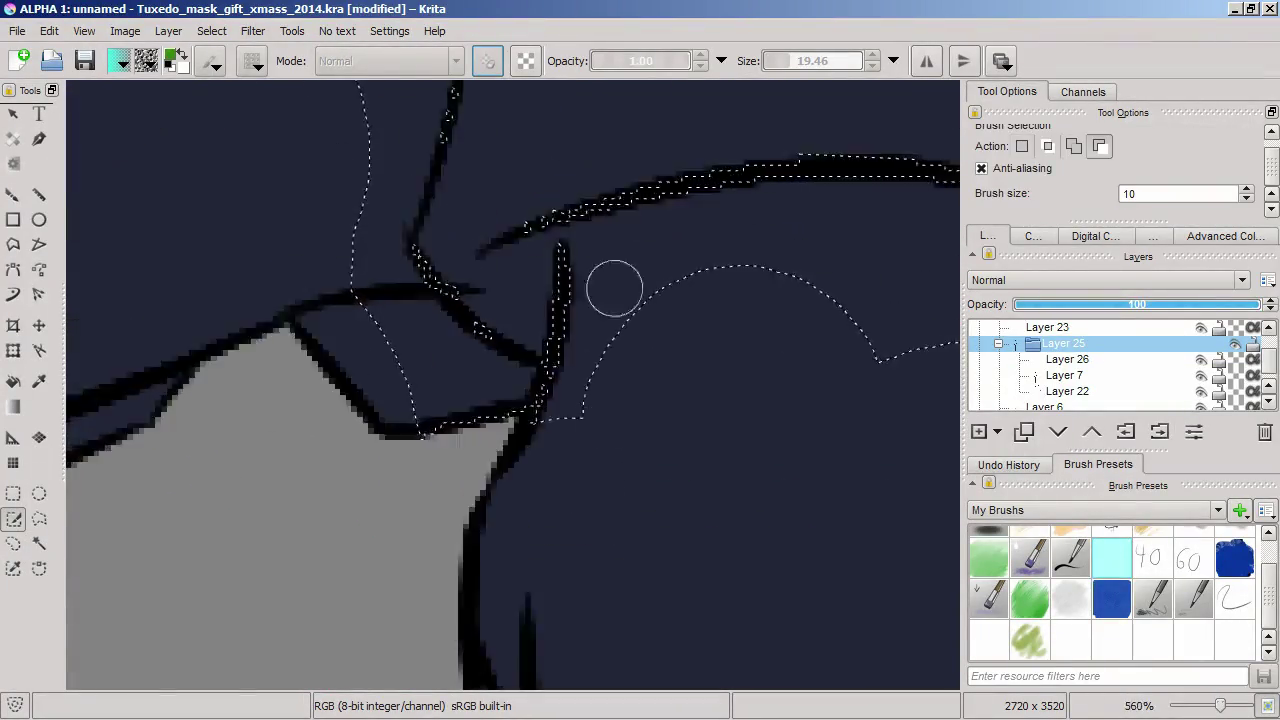
left_click_drag(513, 385, 103, 440)
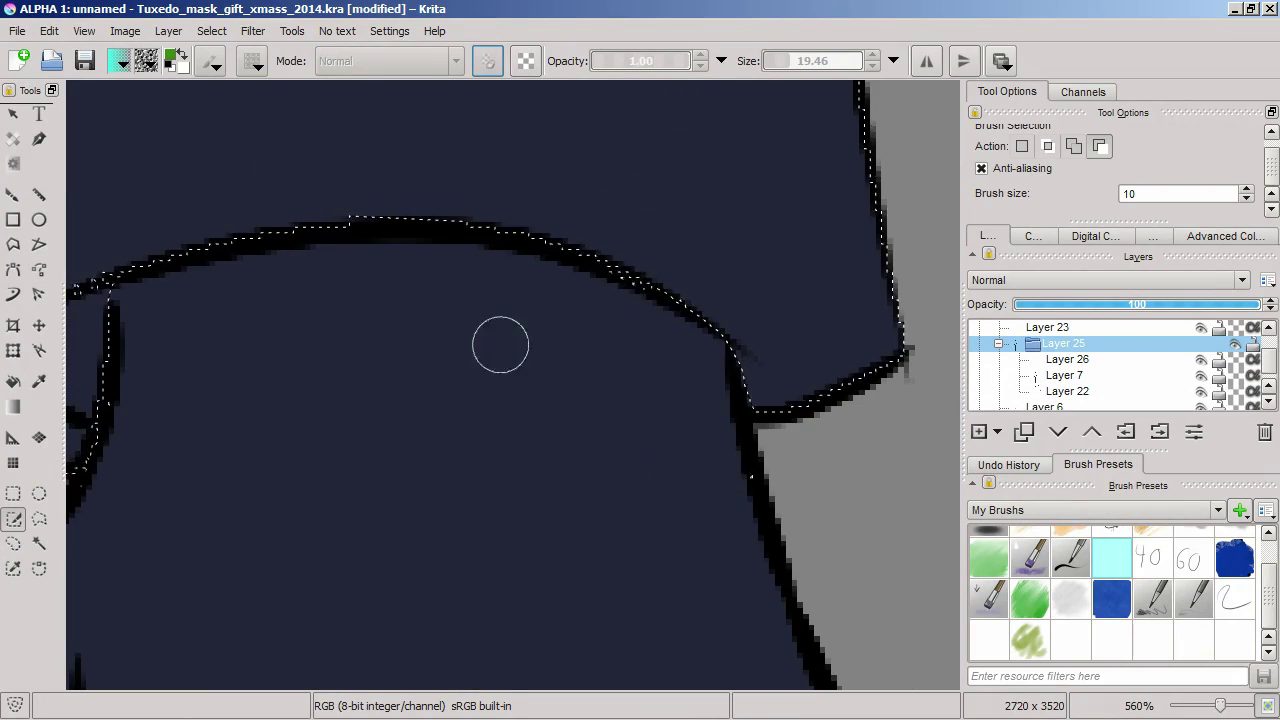
scroll(500, 345, "down", 6)
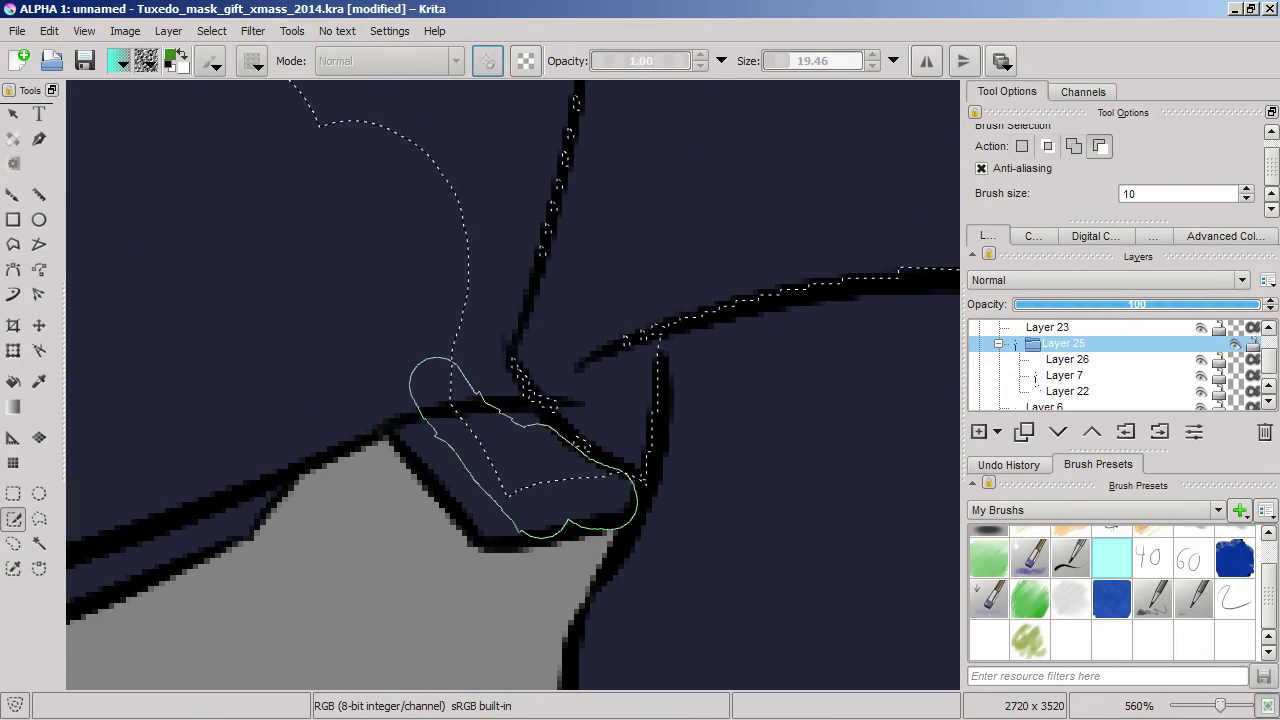
left_click_drag(440, 385, 500, 400)
mouse_move(404, 378)
left_mouse_down()
mouse_move(480, 358)
mouse_move(512, 228)
mouse_move(477, 395)
mouse_move(487, 430)
mouse_move(447, 510)
left_mouse_up()
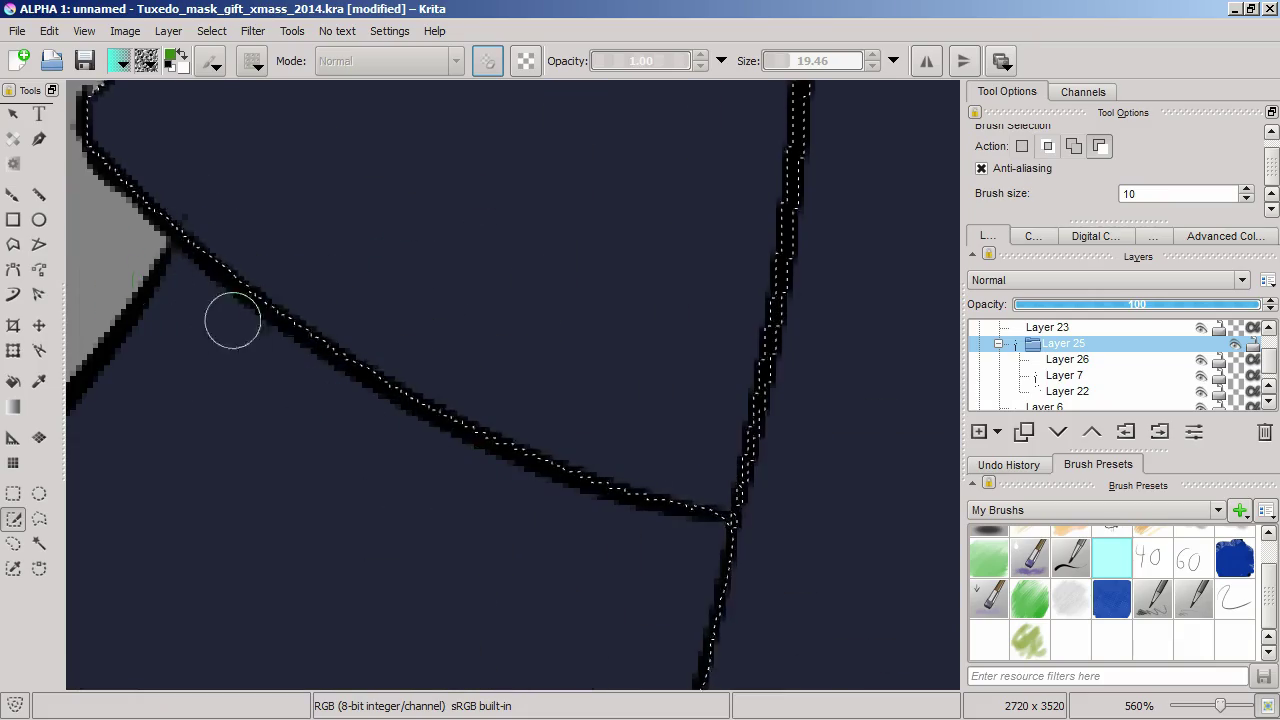
Turn the suit selection into a transparency mask and attach it to Layer 26
scroll(233, 320, "down", 8)
key("Page_Down")
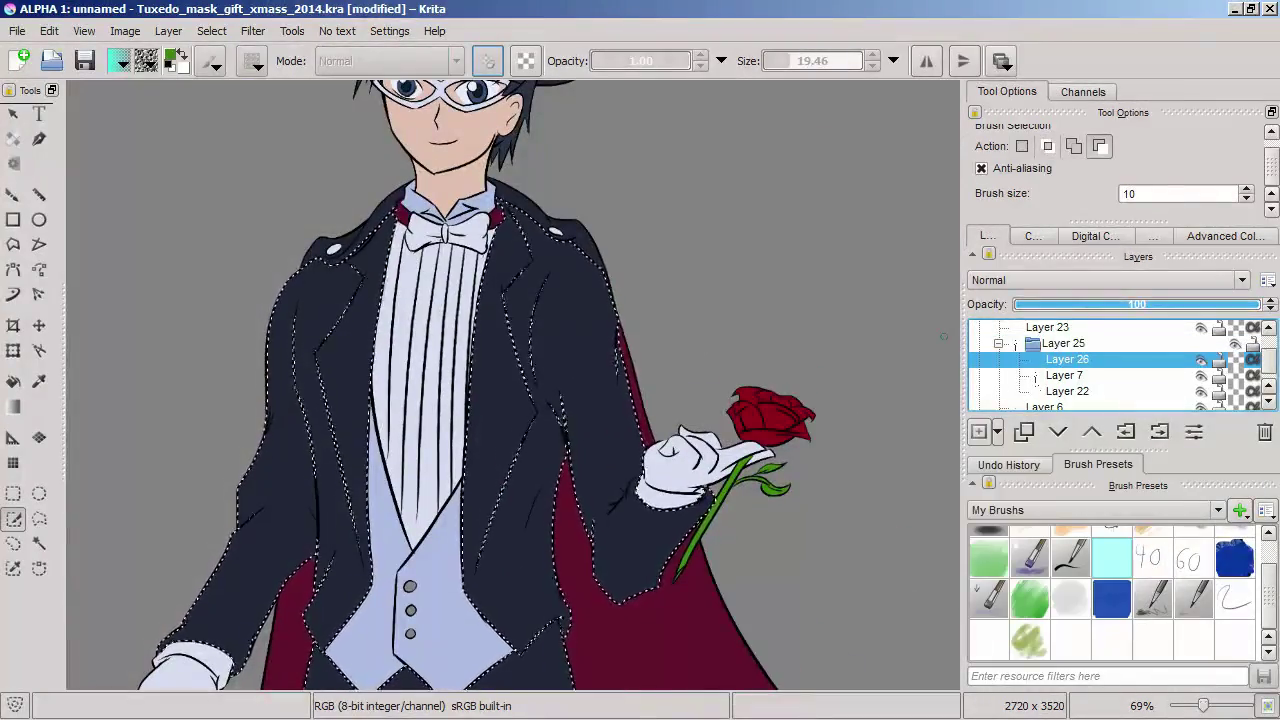
left_click(997, 431)
left_click(975, 591)
scroll(670, 374, "down", 3)
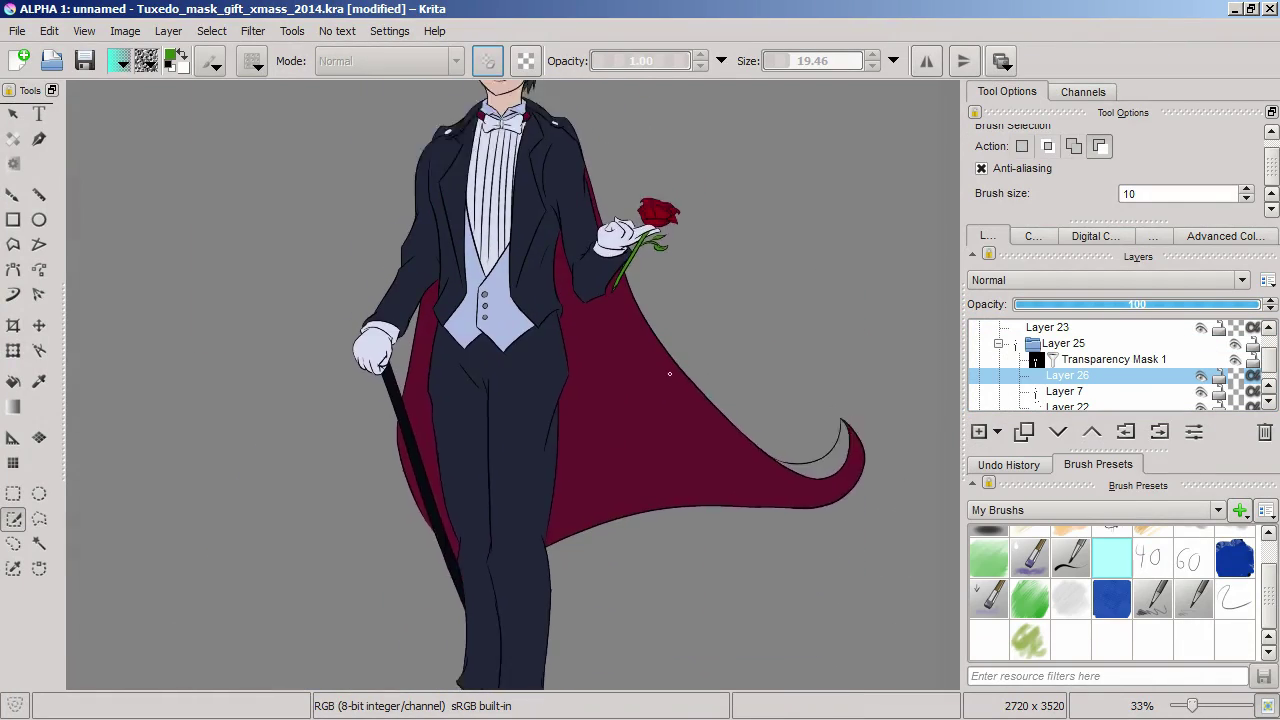
scroll(670, 374, "down", 3)
left_click_drag(1113, 359, 1067, 375)
left_click(1067, 359)
Fill the masked suit on Layer 26 with neutral grey at saturation 0 and lightness 50
left_click(13, 381)
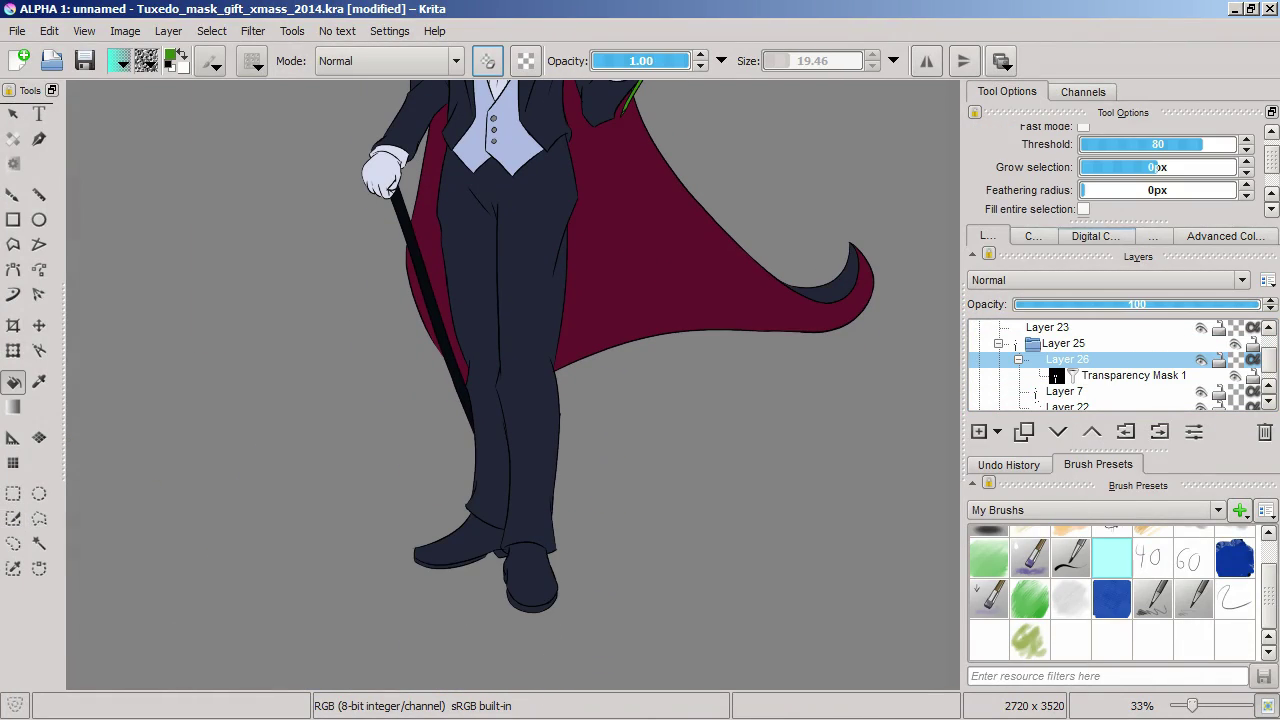
left_click(1225, 236)
left_click(1033, 236)
scroll(512, 385, "up", 3)
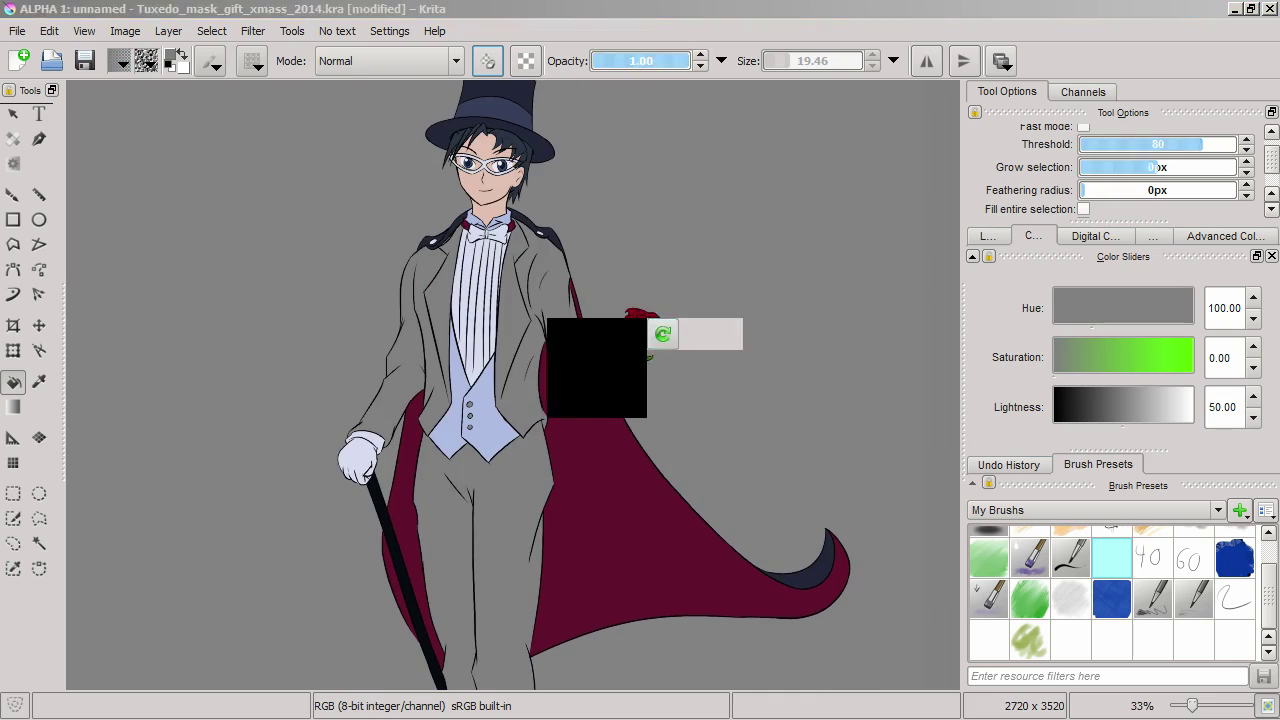
left_click(253, 31)
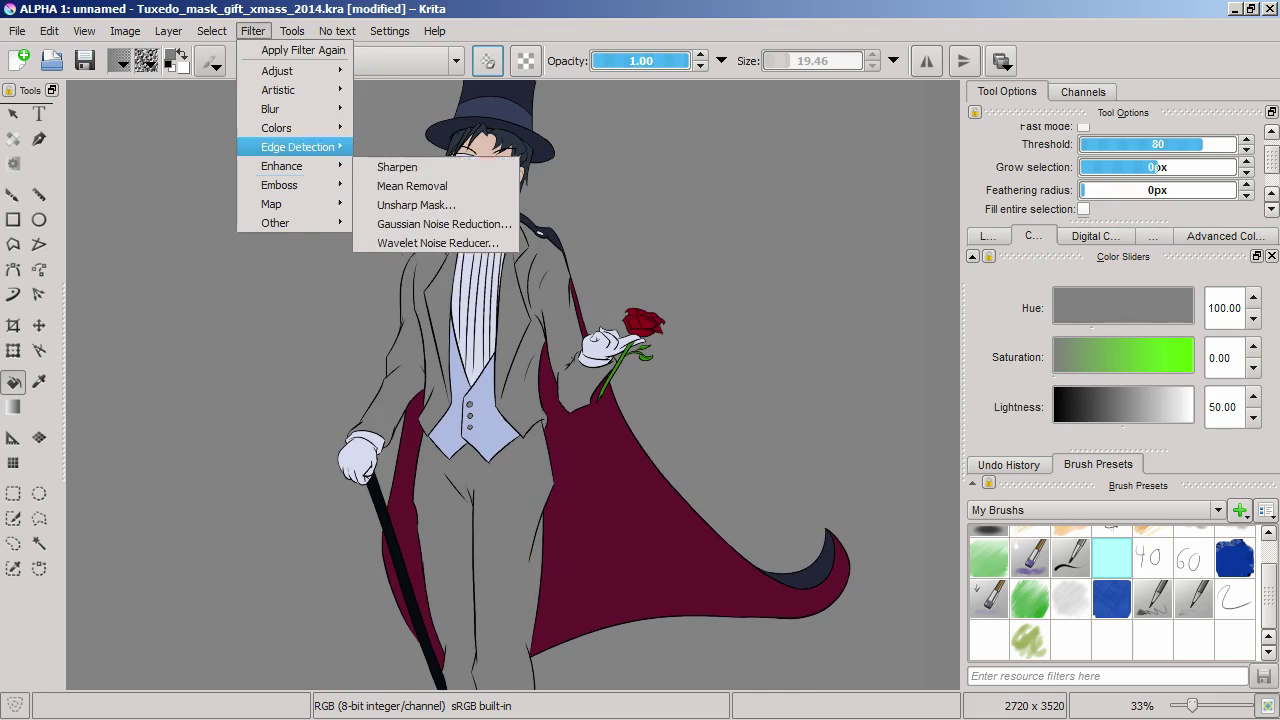
mouse_move(285, 90)
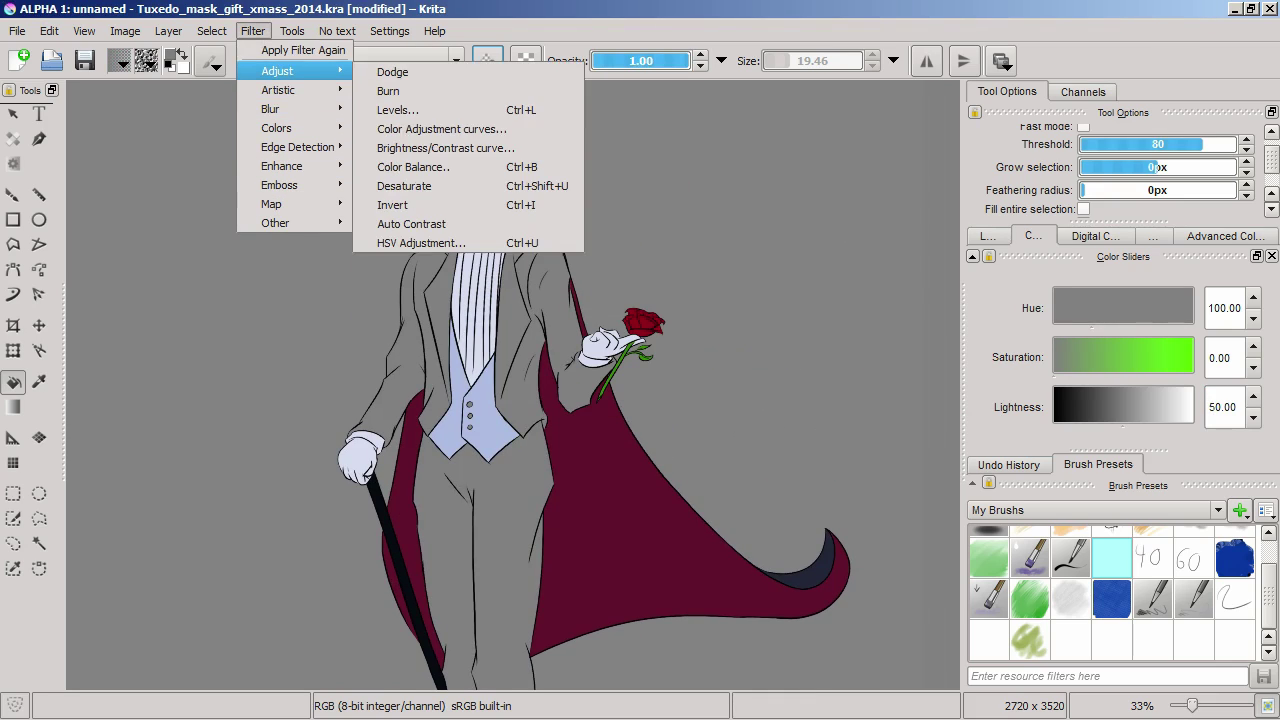
mouse_move(280, 185)
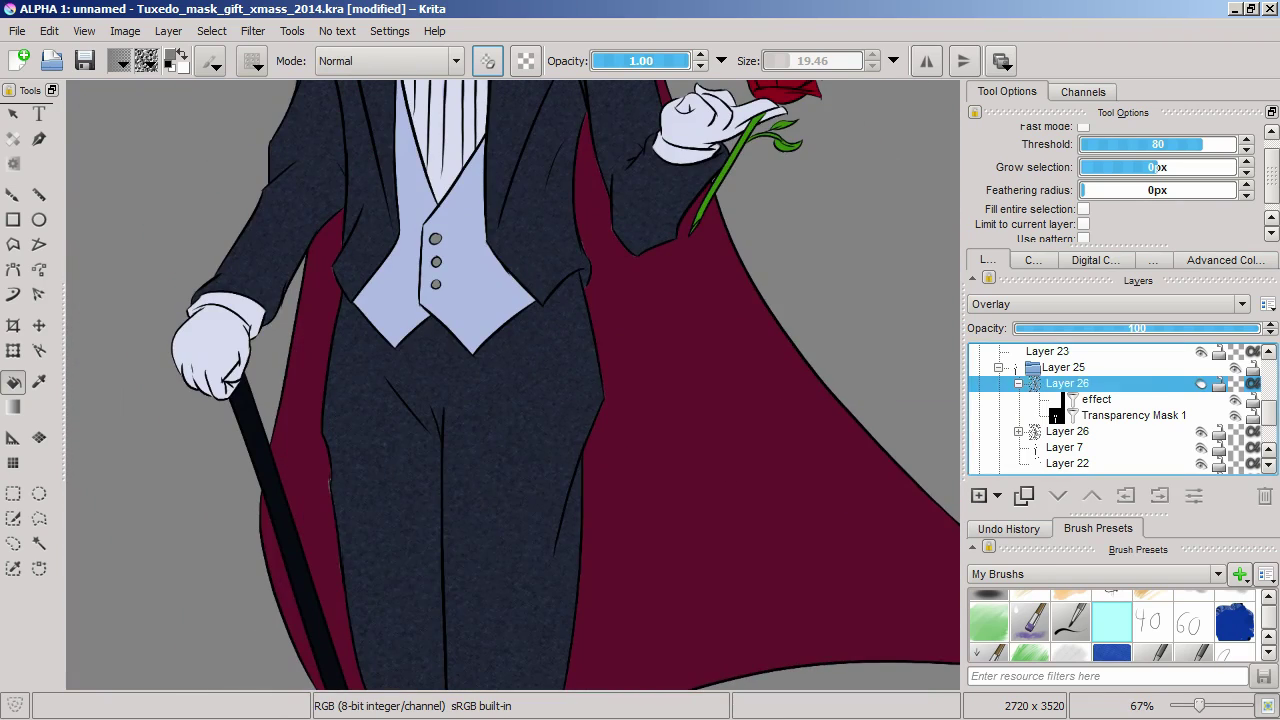
Set the motion blur filter mask named effect on the lower Layer 26 to an angle of 90° and a length of 20
right_click(1090, 415)
left_click(1085, 424)
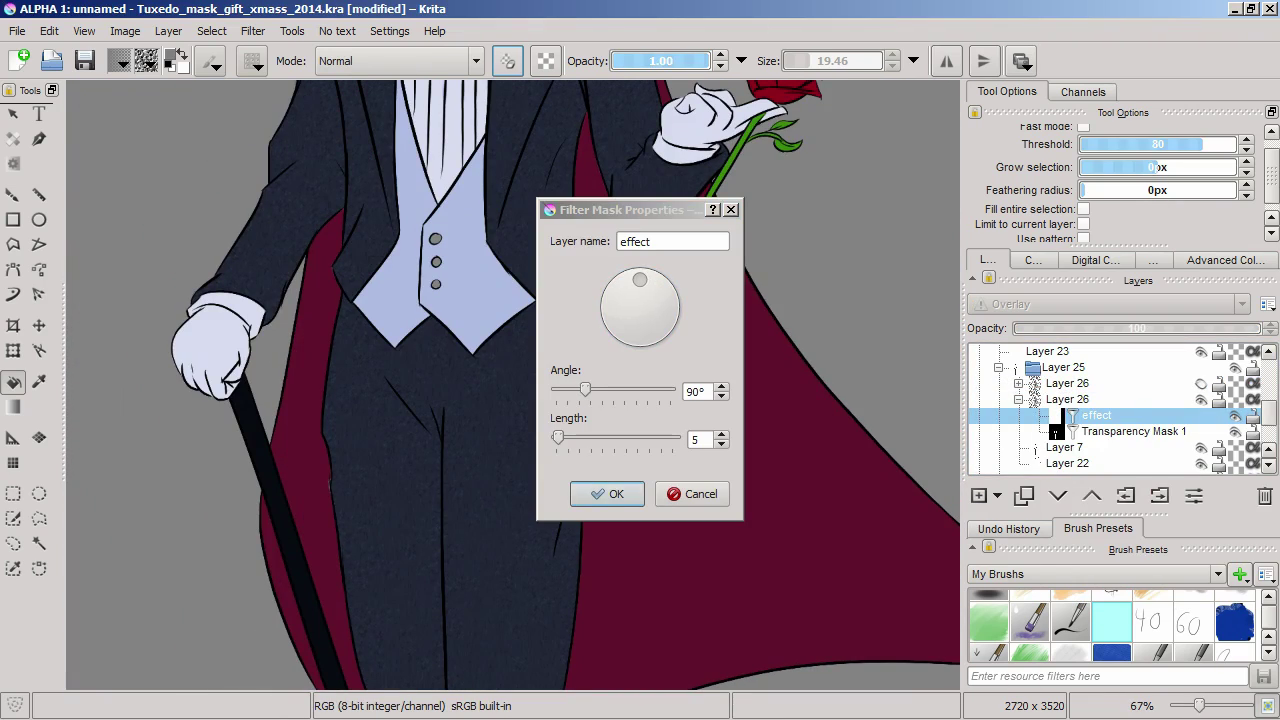
key("Return")
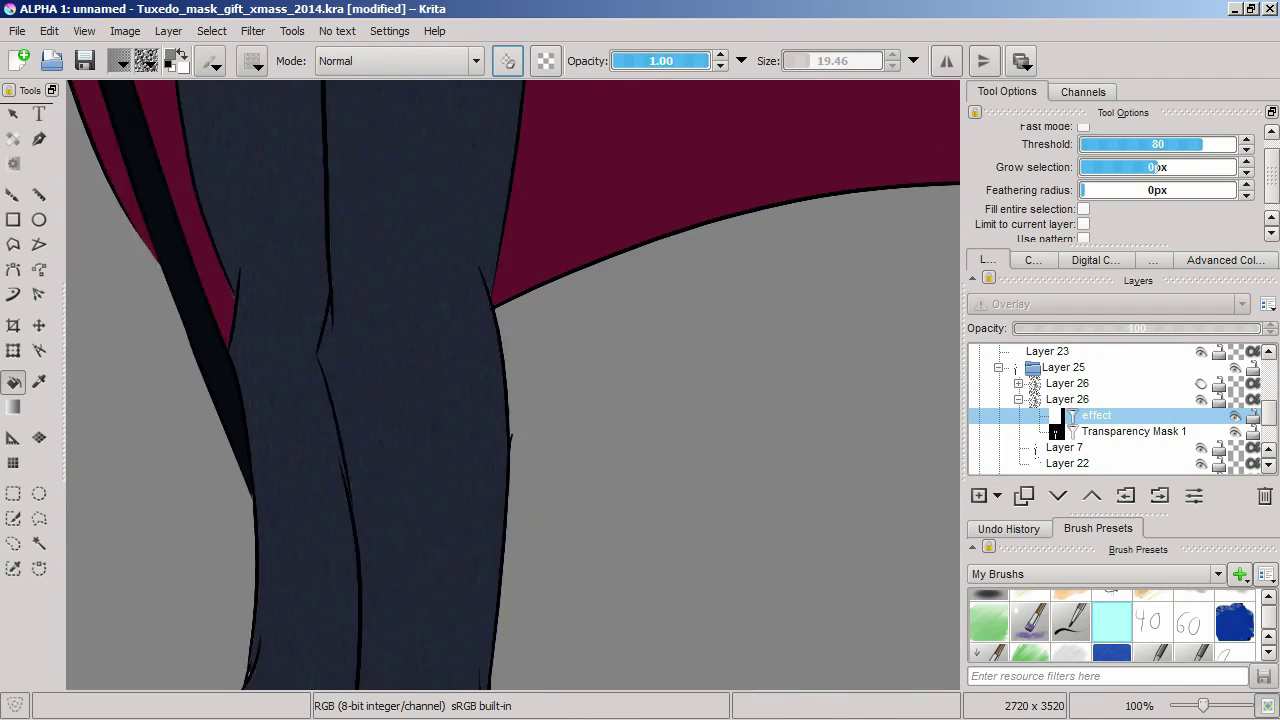
right_click(1014, 415)
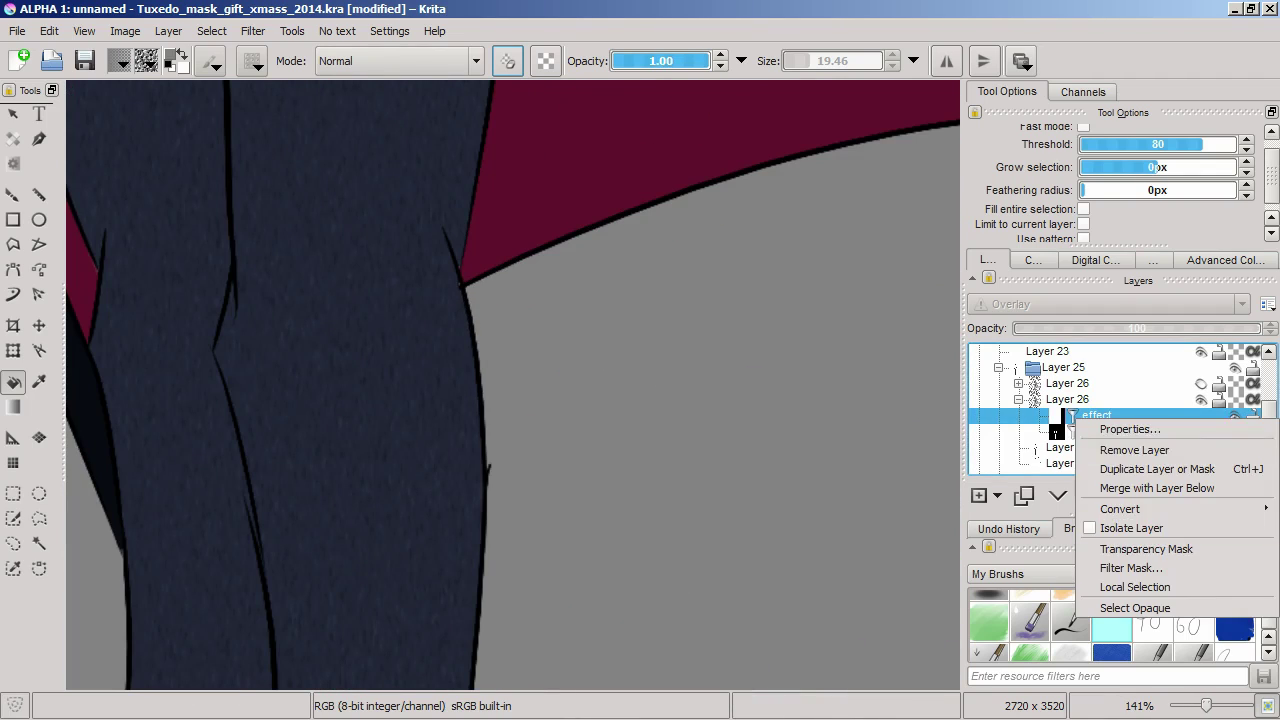
left_click(1050, 429)
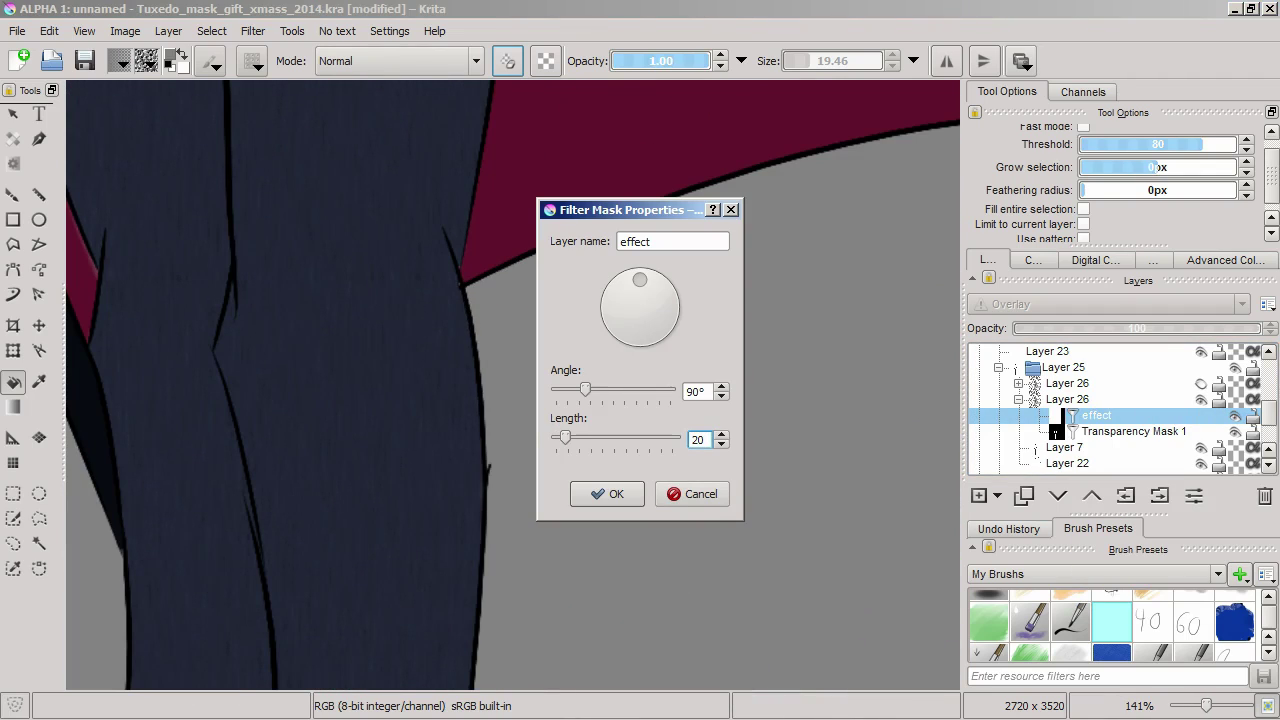
key("Return")
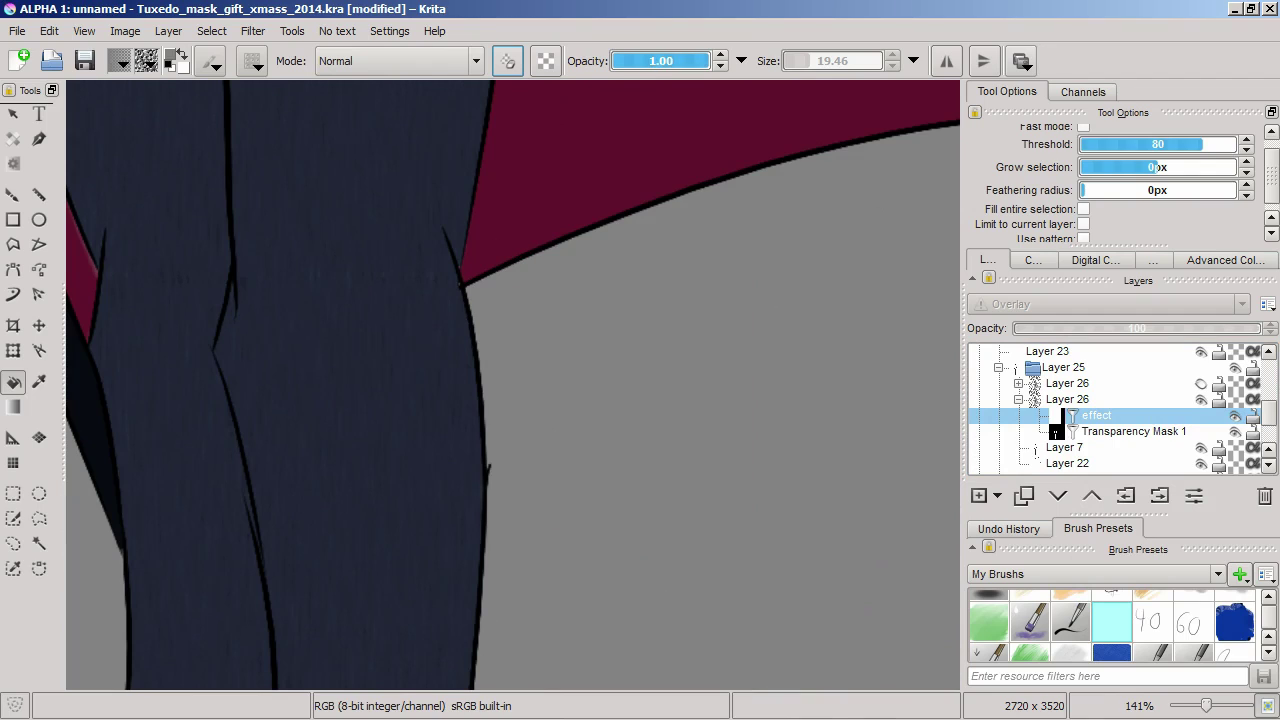
Examine the suit's fabric texture on the trousers, jacket and sleeves, checking how it meets the suit's outlines
scroll(513, 385, "down", 5)
scroll(513, 385, "up", 5)
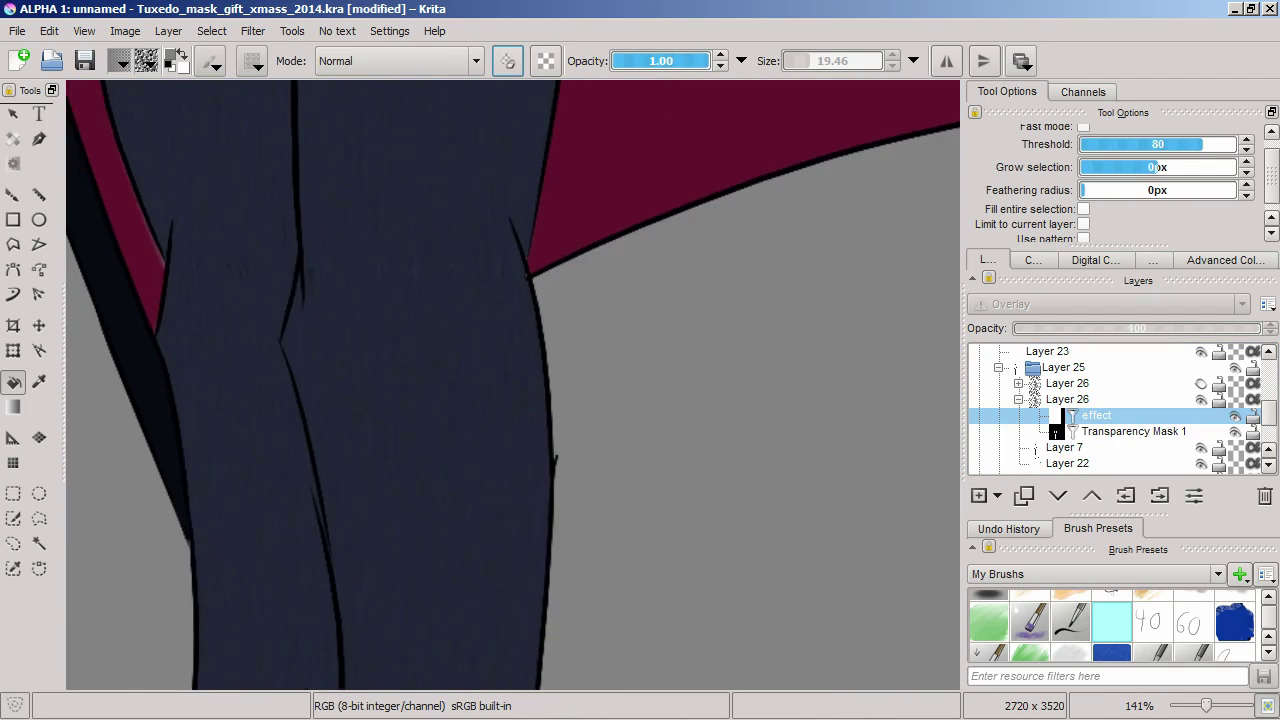
scroll(513, 385, "down", 3)
scroll(513, 385, "up", 4)
scroll(513, 385, "down", 5)
scroll(565, 405, "up", 4)
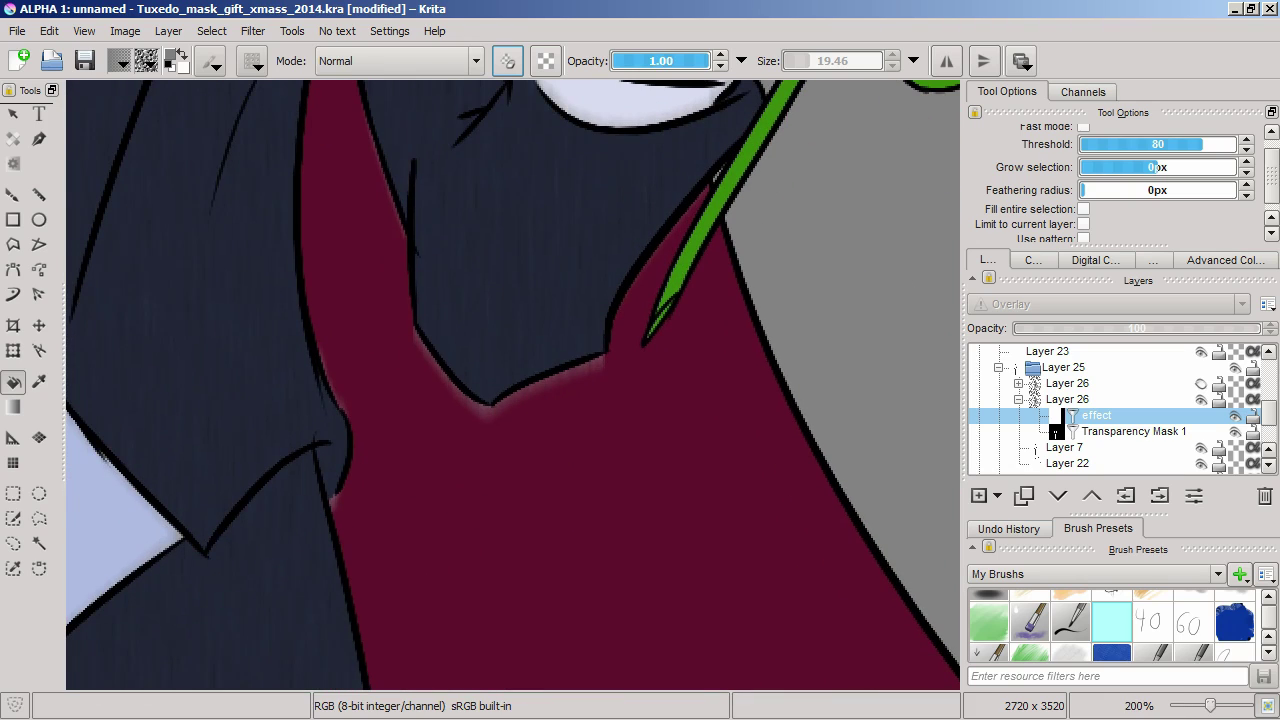
scroll(513, 385, "down", 4)
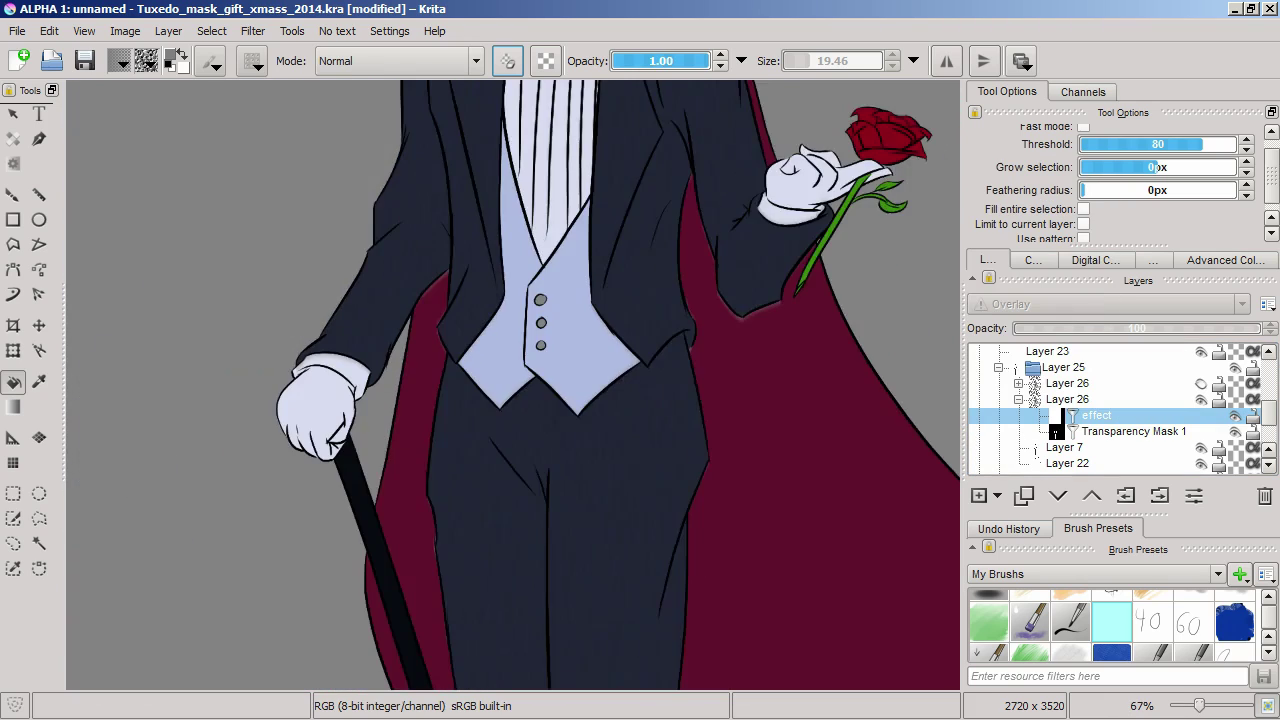
scroll(513, 385, "up", 5)
scroll(513, 385, "down", 5)
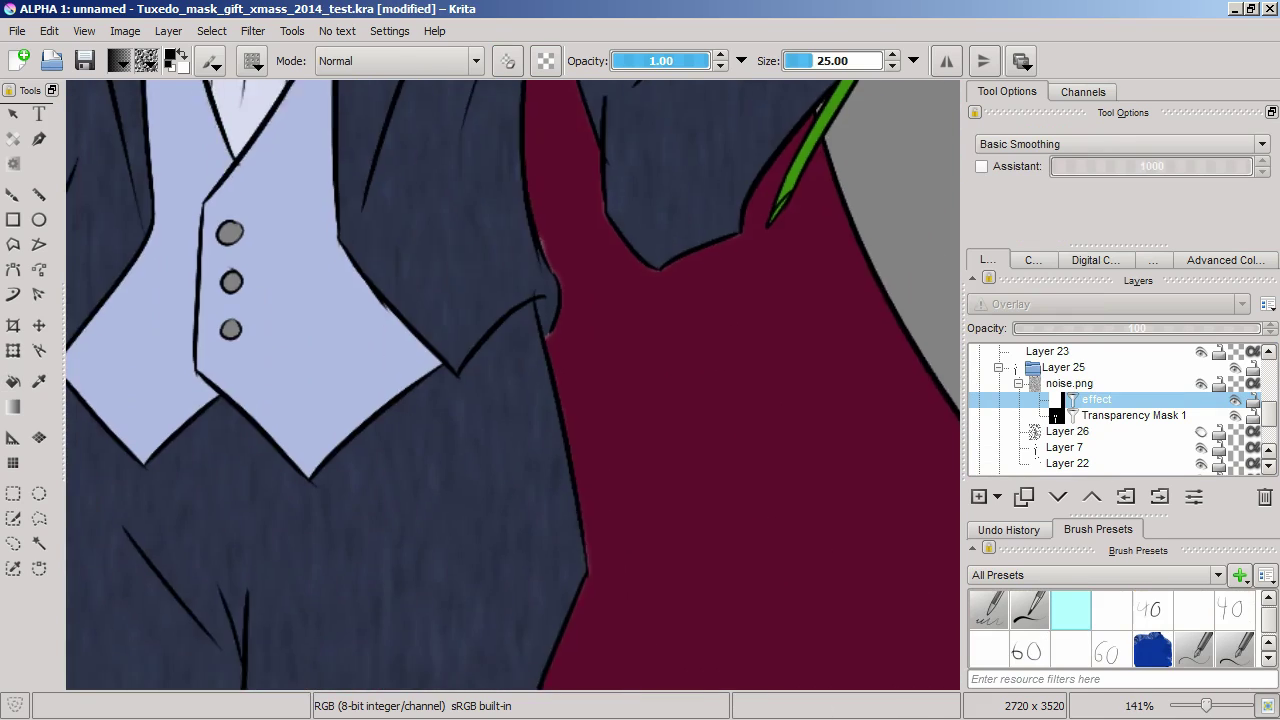
Paint on Transparency Mask 1 of the noise.png layer to hide the fabric texture across the jacket and both sleeves
scroll(513, 385, "down", 2)
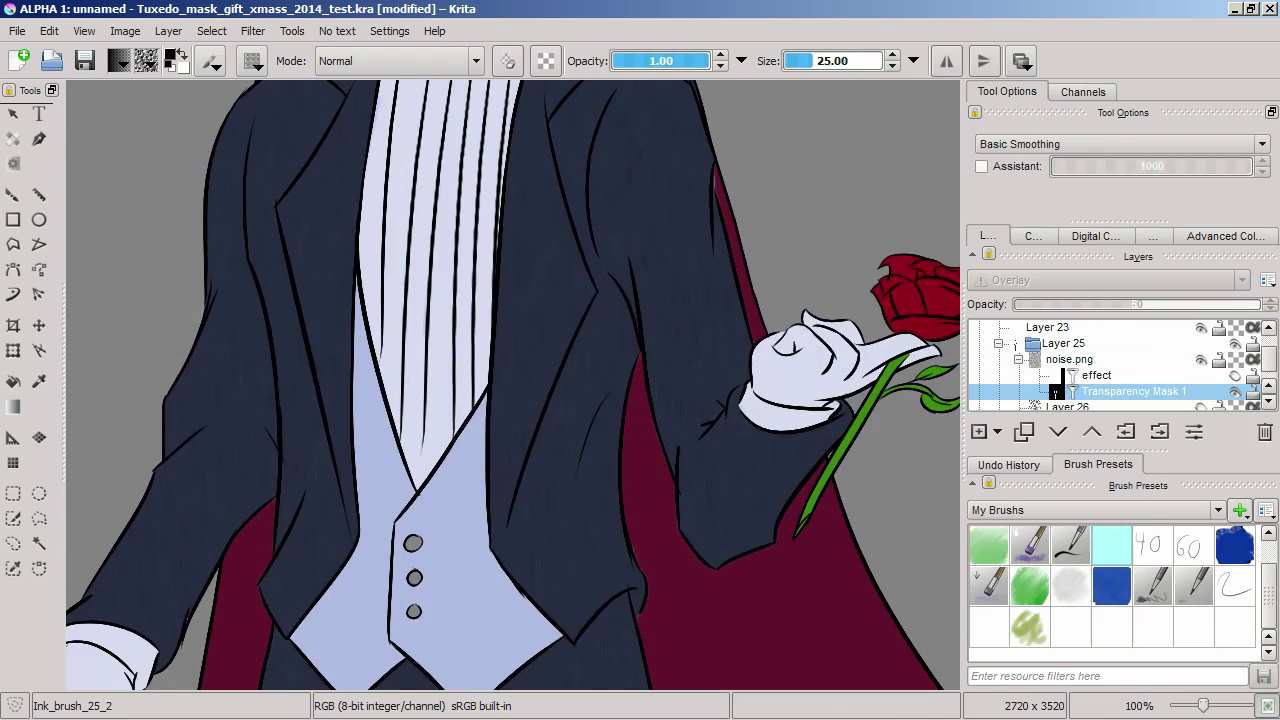
scroll(529, 325, "up", 4)
scroll(529, 325, "up", 10)
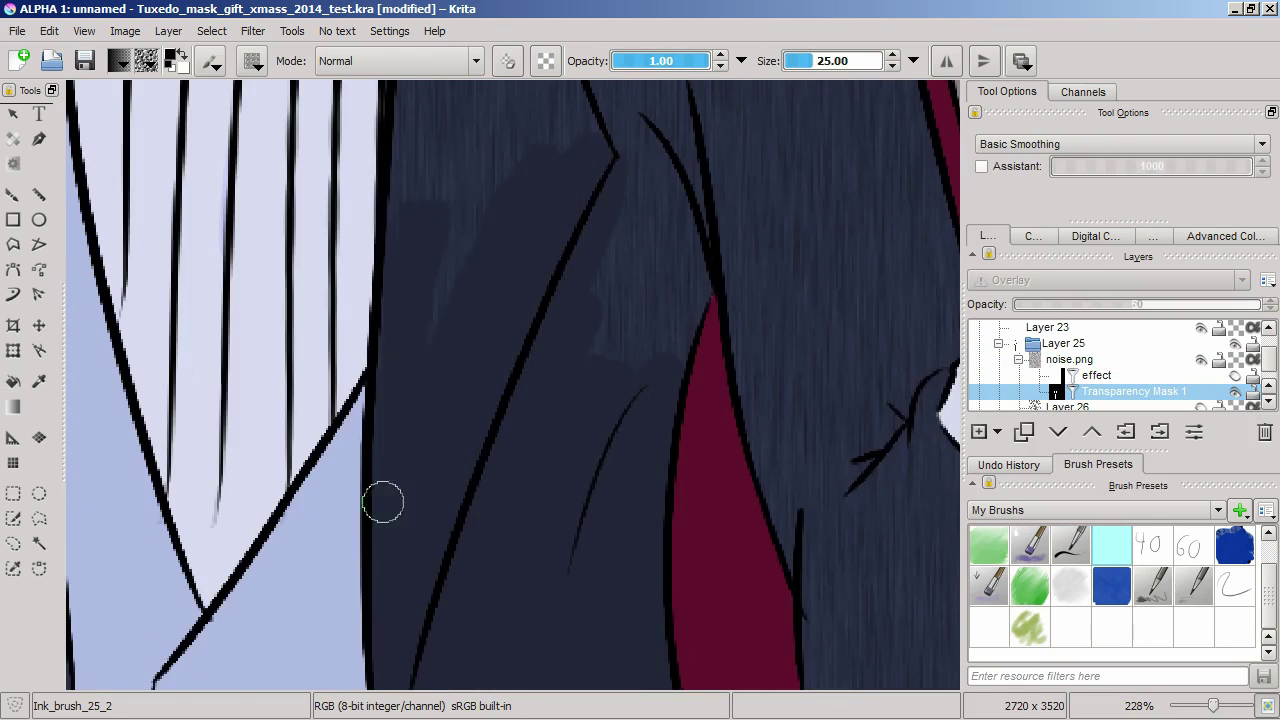
scroll(290, 467, "down", 10)
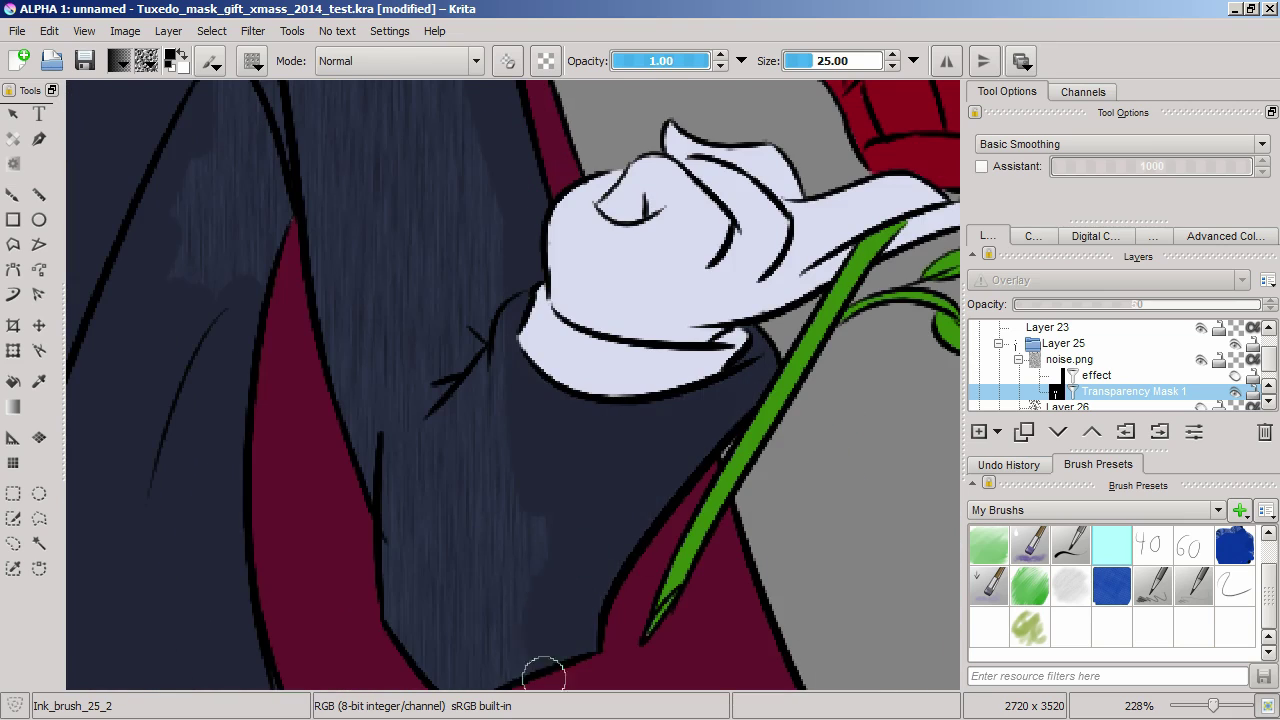
scroll(543, 671, "left", 8)
scroll(186, 657, "down", 5)
scroll(394, 309, "up", 5)
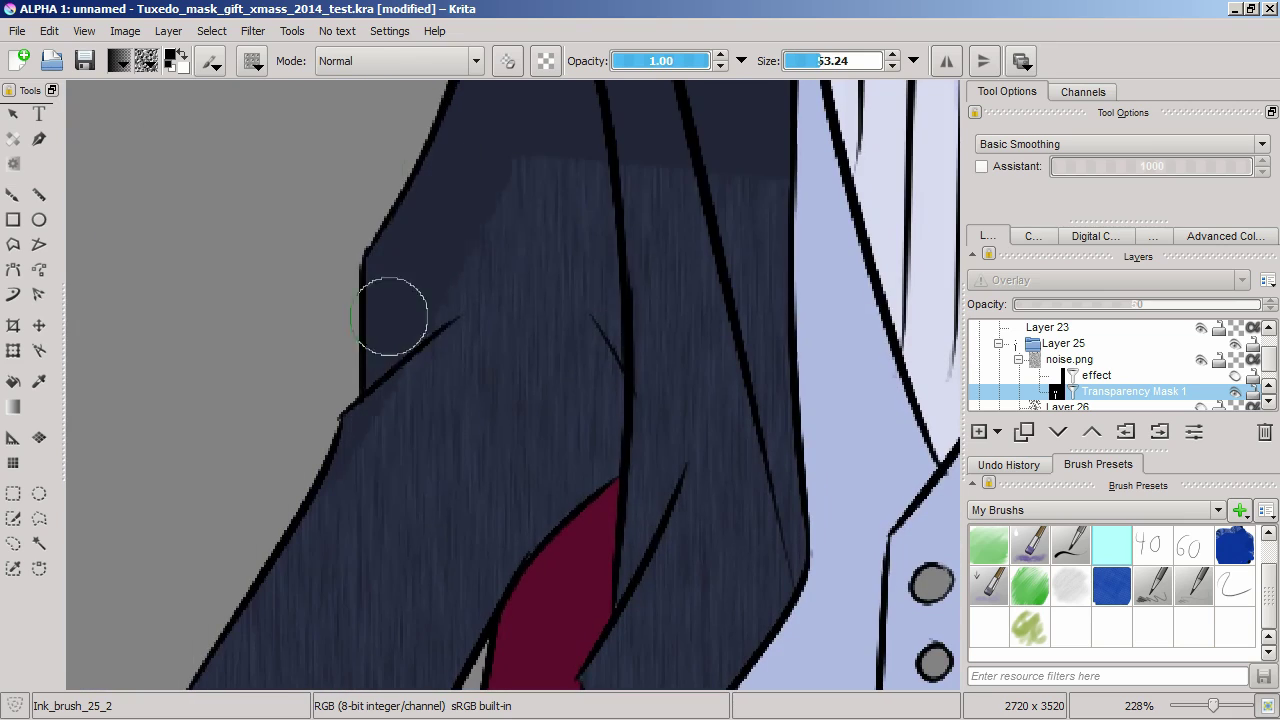
scroll(651, 286, "up", 8)
scroll(423, 331, "down", 12)
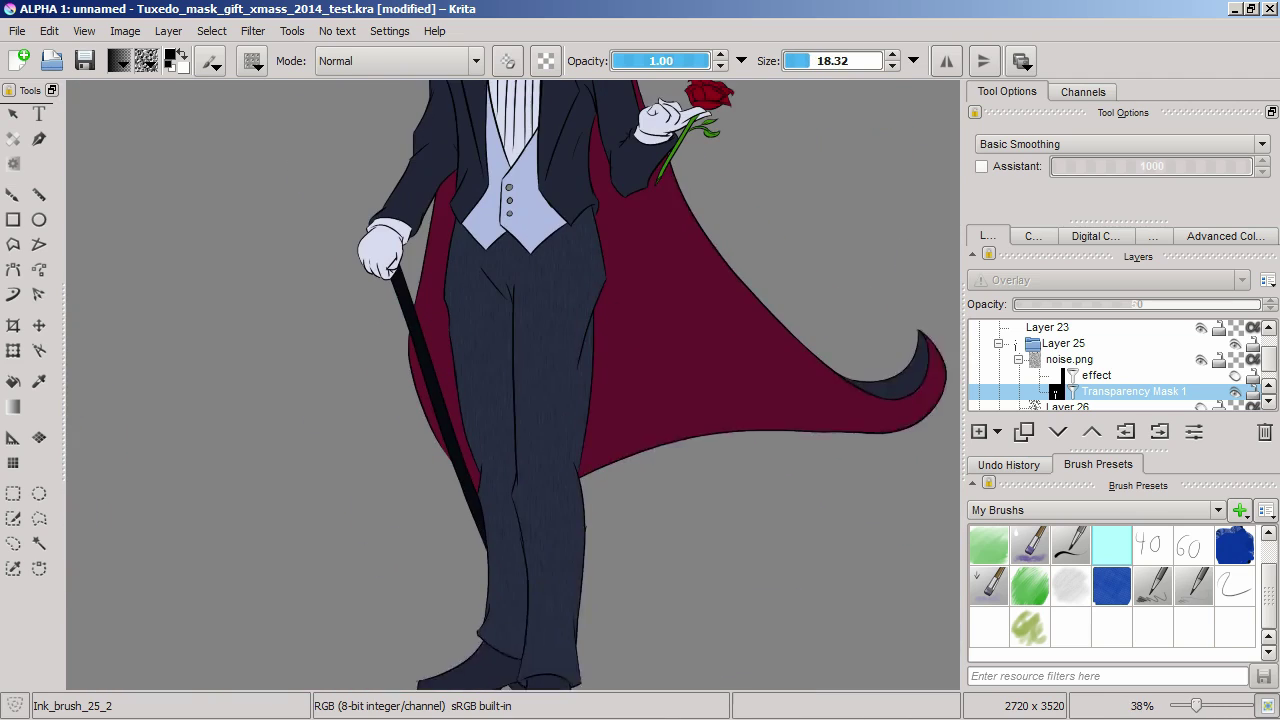
Darken the noise.png layer with a Brightness/Contrast curve and show its effect mask again
scroll(580, 400, "up", 3)
left_click(1069, 359)
left_click(253, 31)
mouse_move(286, 89)
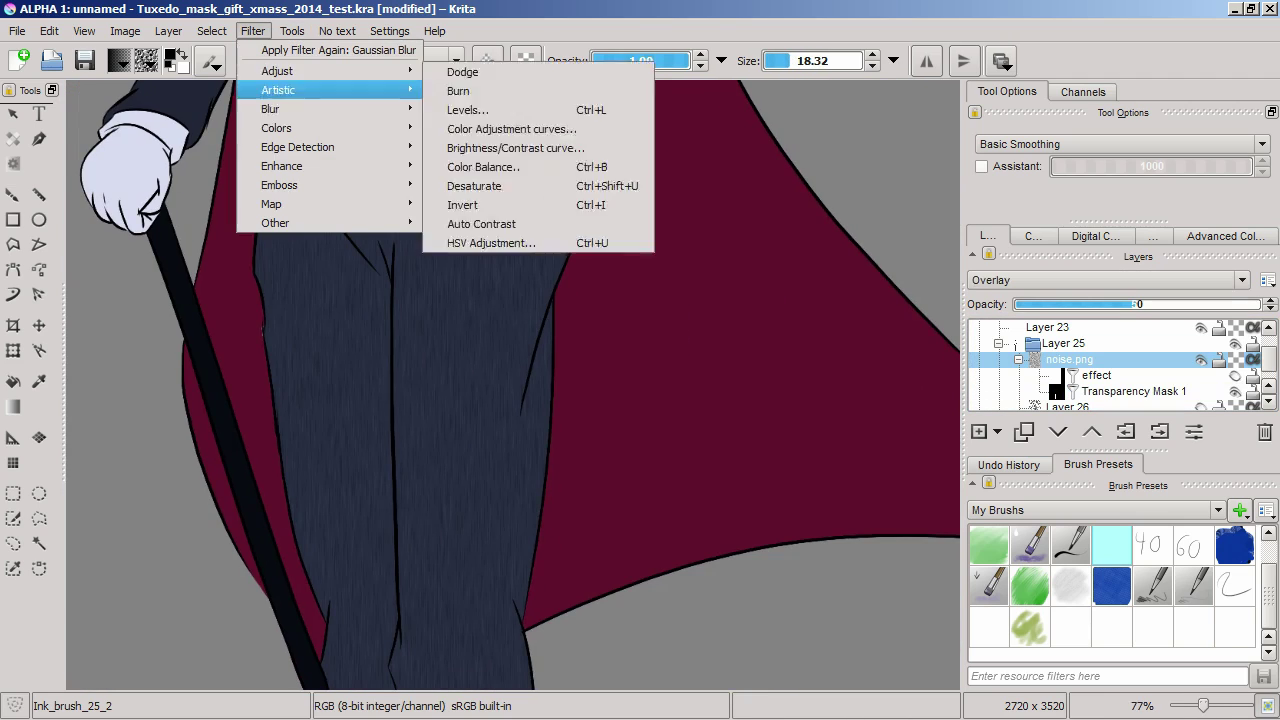
left_click(471, 149)
scroll(400, 400, "down", 3)
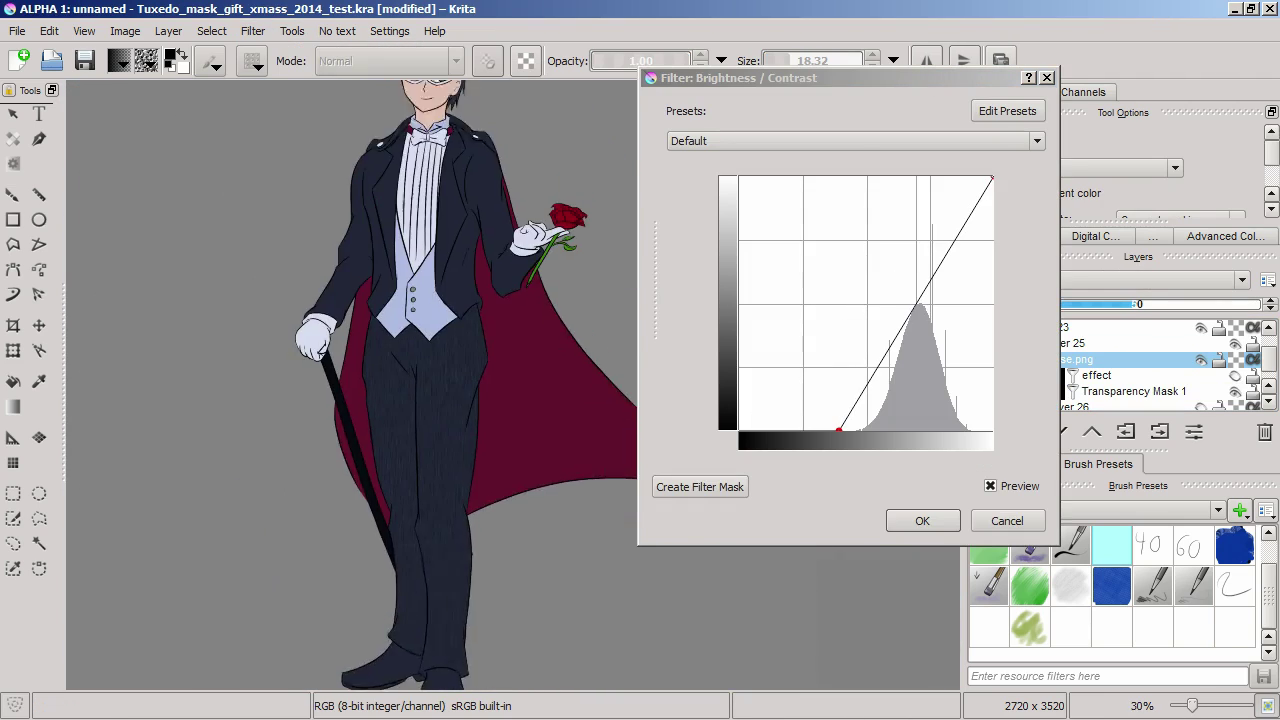
scroll(400, 400, "up", 4)
key("Escape")
key("ctrl+alt+f")
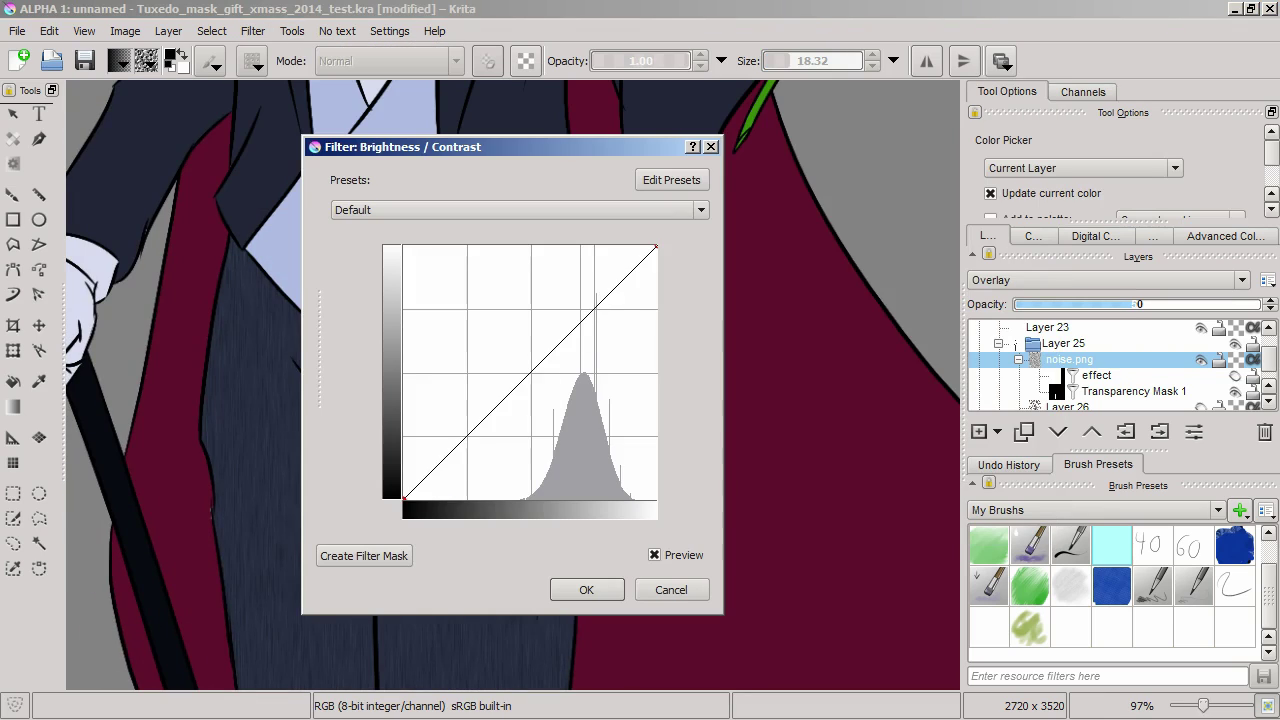
left_click(363, 555)
left_click(943, 551)
scroll(709, 271, "down", 3)
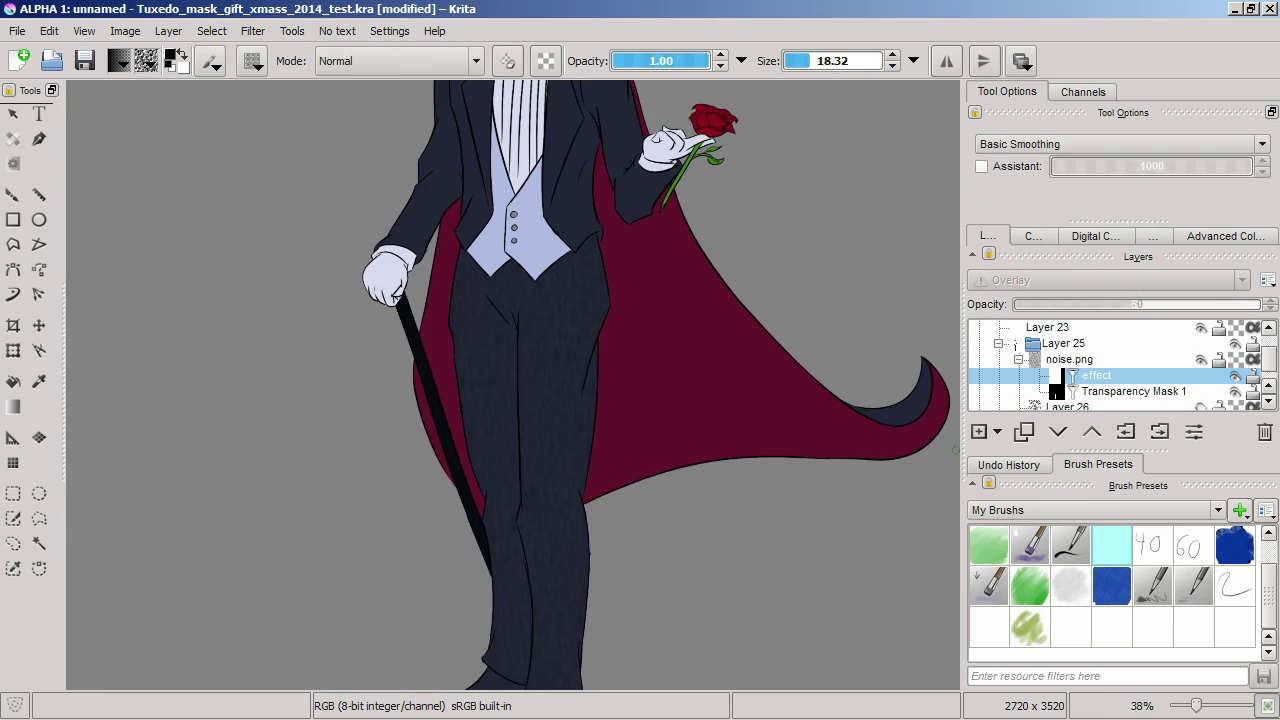
Add a paint layer above noise.png, set its blending mode to Multiply and choose the sketsh_brush_10 preset
scroll(709, 271, "up", 5)
scroll(709, 271, "down", 4)
scroll(709, 271, "up", 1)
key("Insert")
scroll(640, 400, "up", 3)
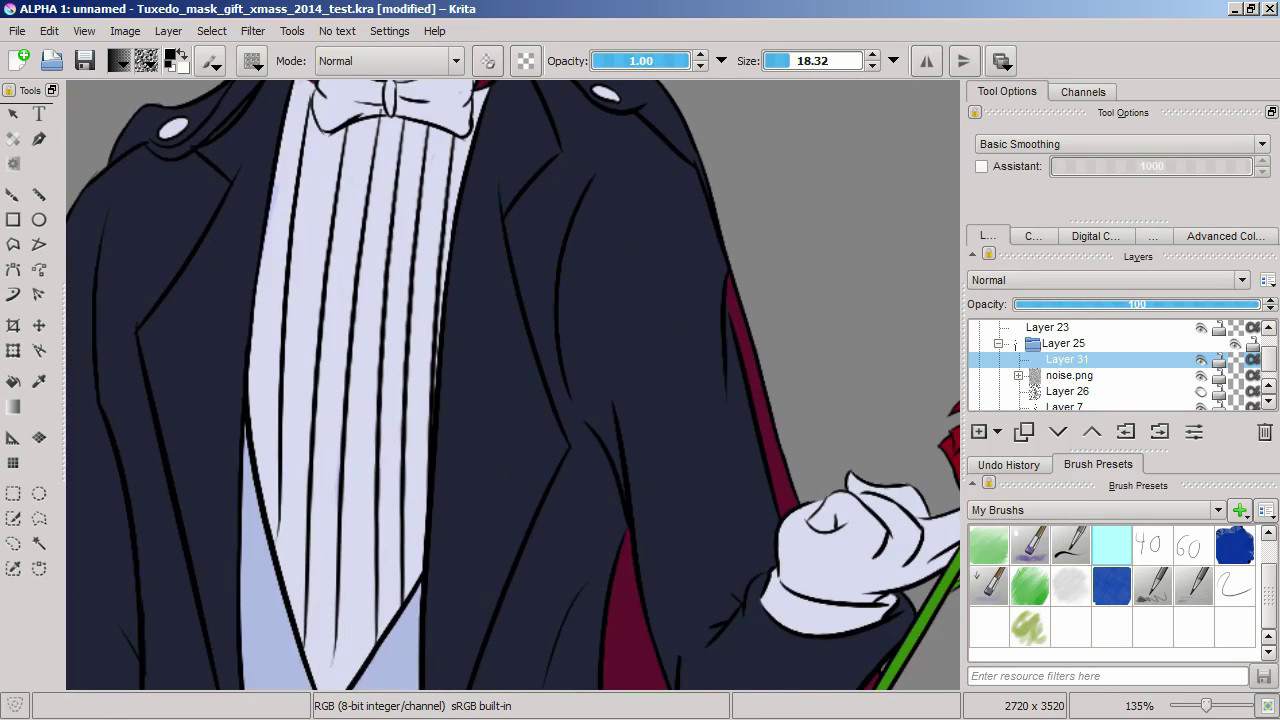
left_click(1029, 627)
left_click(1105, 280)
left_click(990, 434)
Shade the outer and lower edges of the raised sleeve on Layer 31 and blend the shadow with the Bristles_pencil_smug brush
scroll(500, 400, "down", 3)
scroll(542, 528, "up", 3)
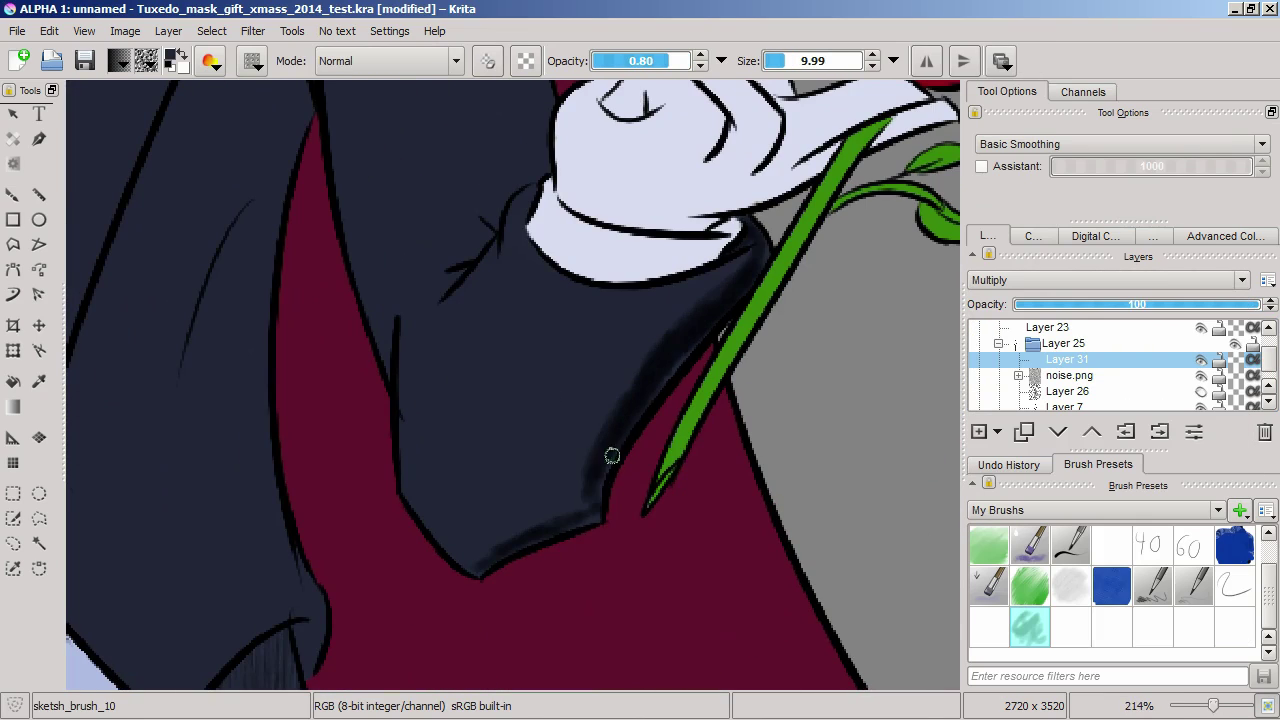
scroll(1110, 590, "up", 1)
left_click(989, 545)
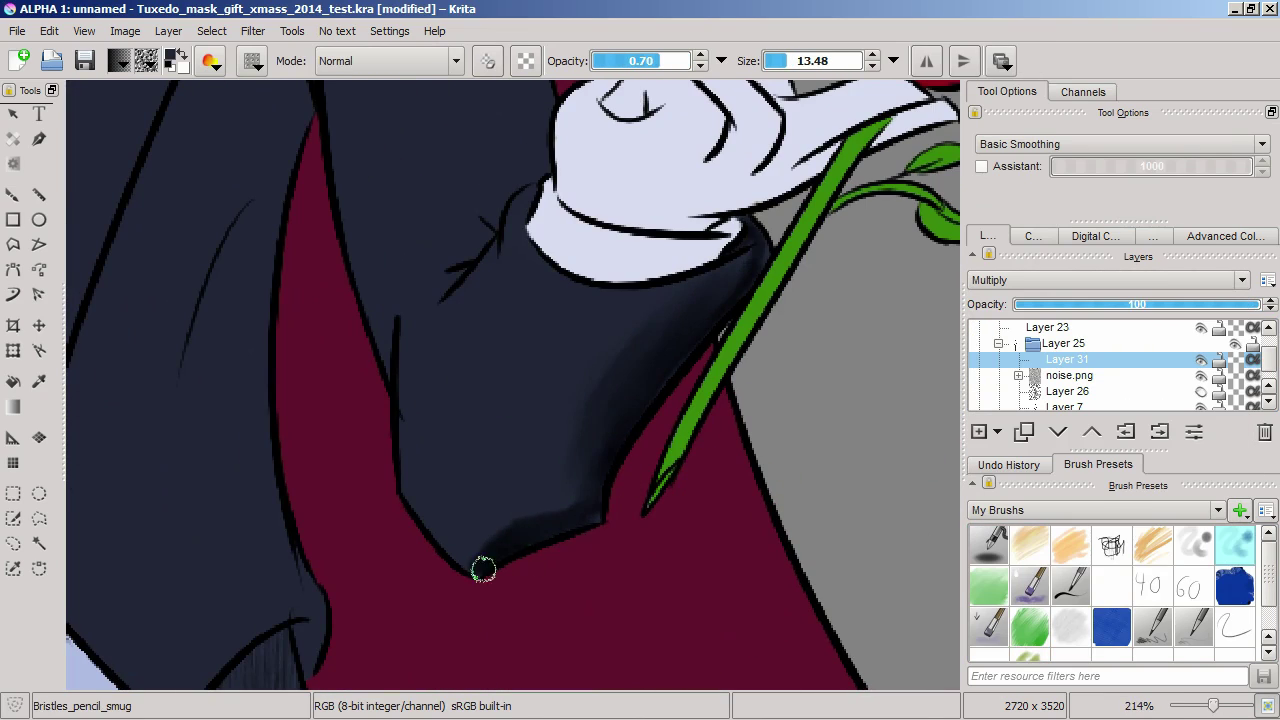
scroll(591, 529, "up", 4)
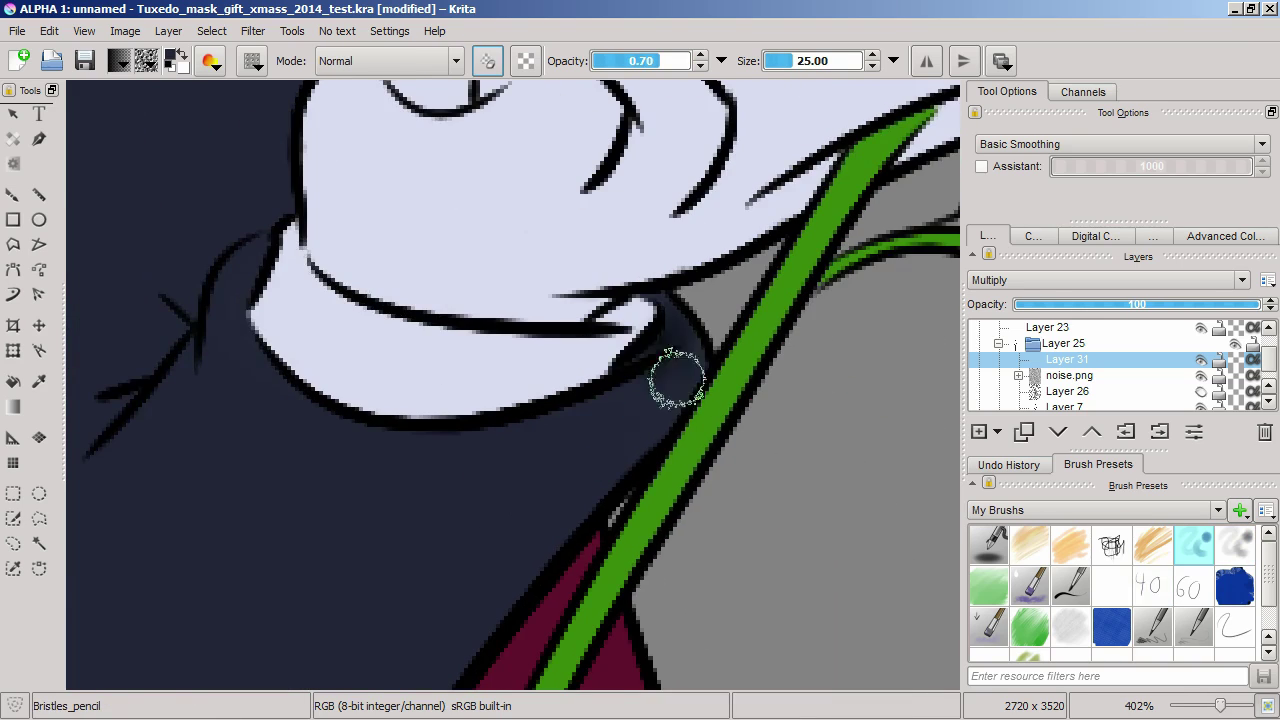
key("ctrl+z")
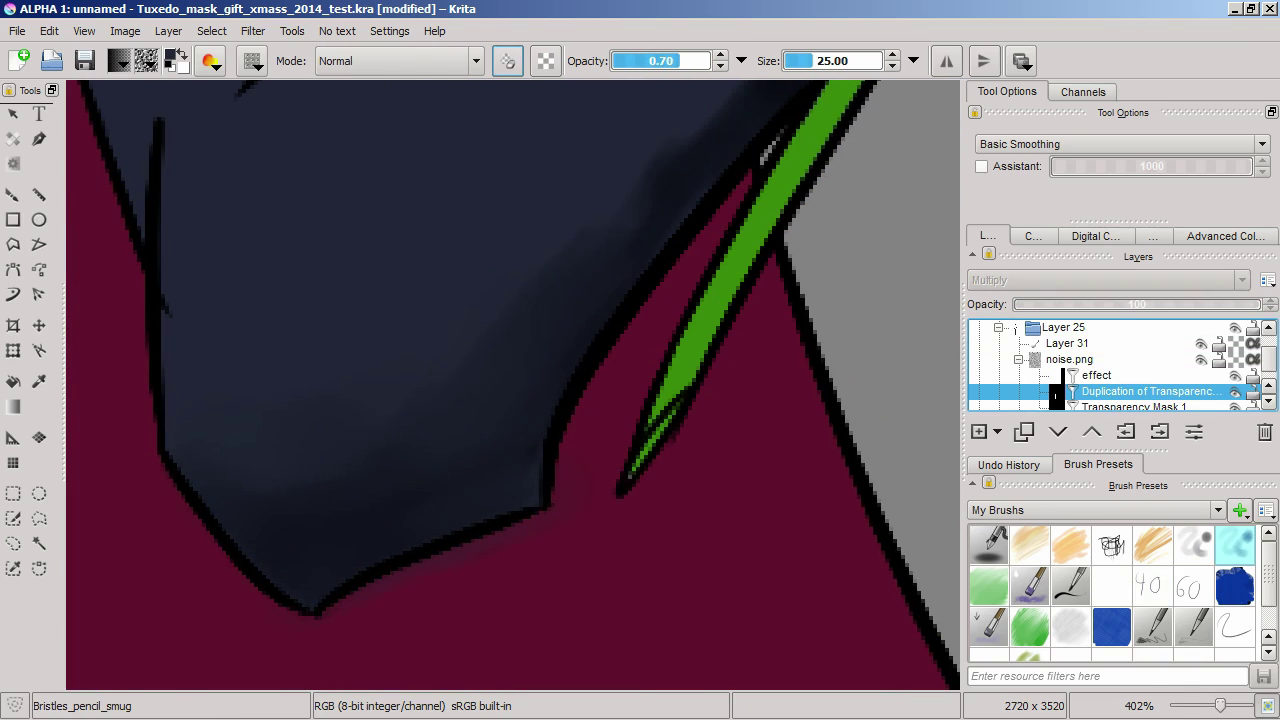
Move the duplicated transparency mask onto Layer 31 and test it with strokes over the raised sleeve and glove
key("ctrl+Page_Up")
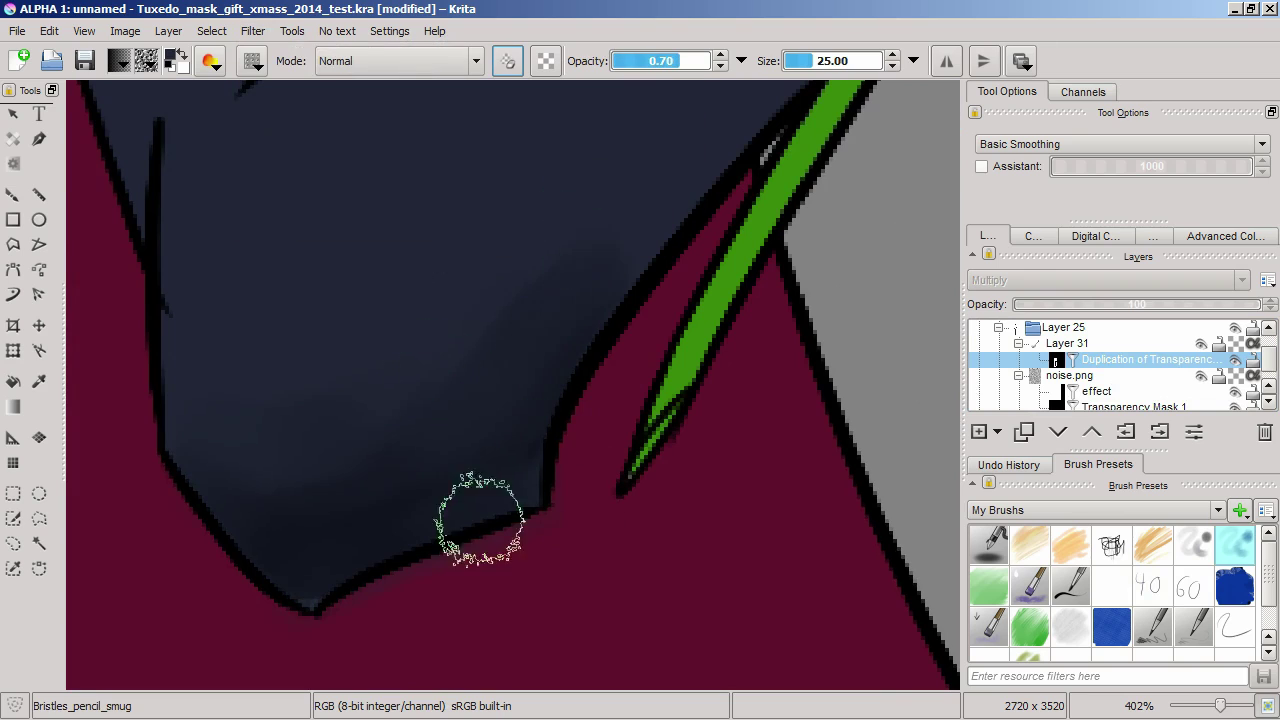
scroll(479, 518, "down", 8)
key("Page_Up")
scroll(571, 247, "up", 5)
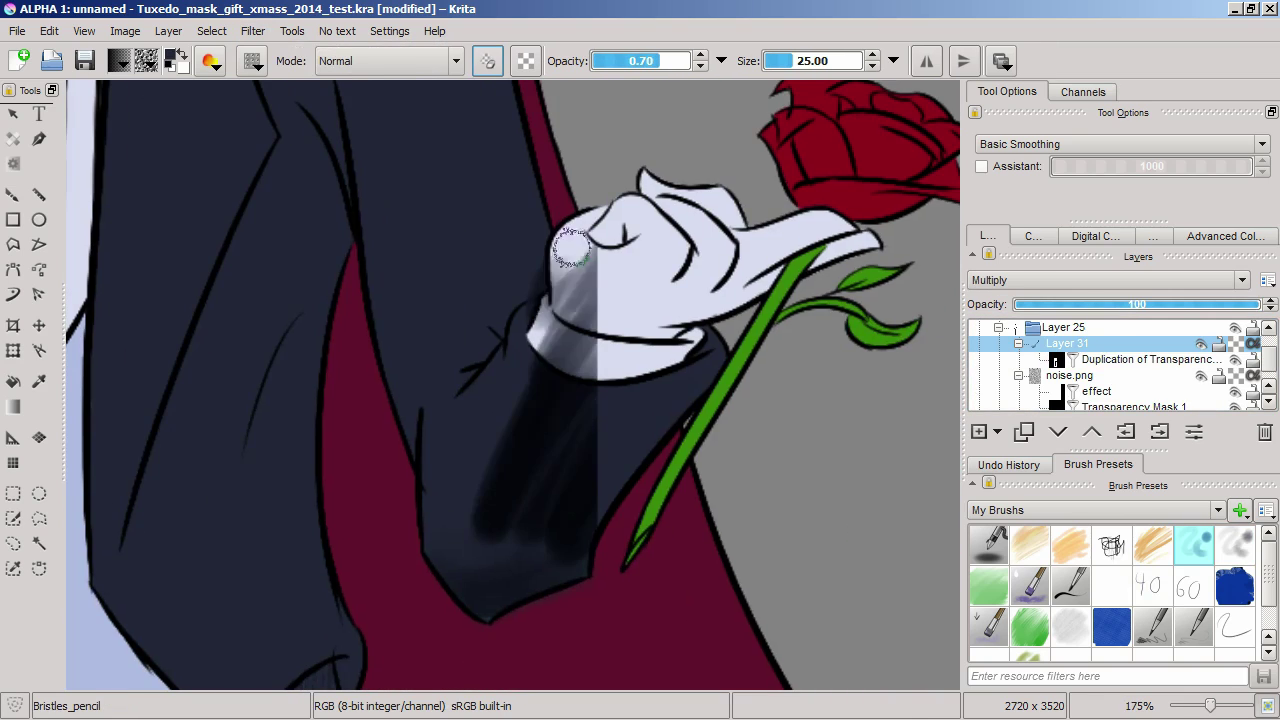
scroll(530, 280, "down", 5)
left_click_drag(360, 443, 567, 519)
key("Page_Down")
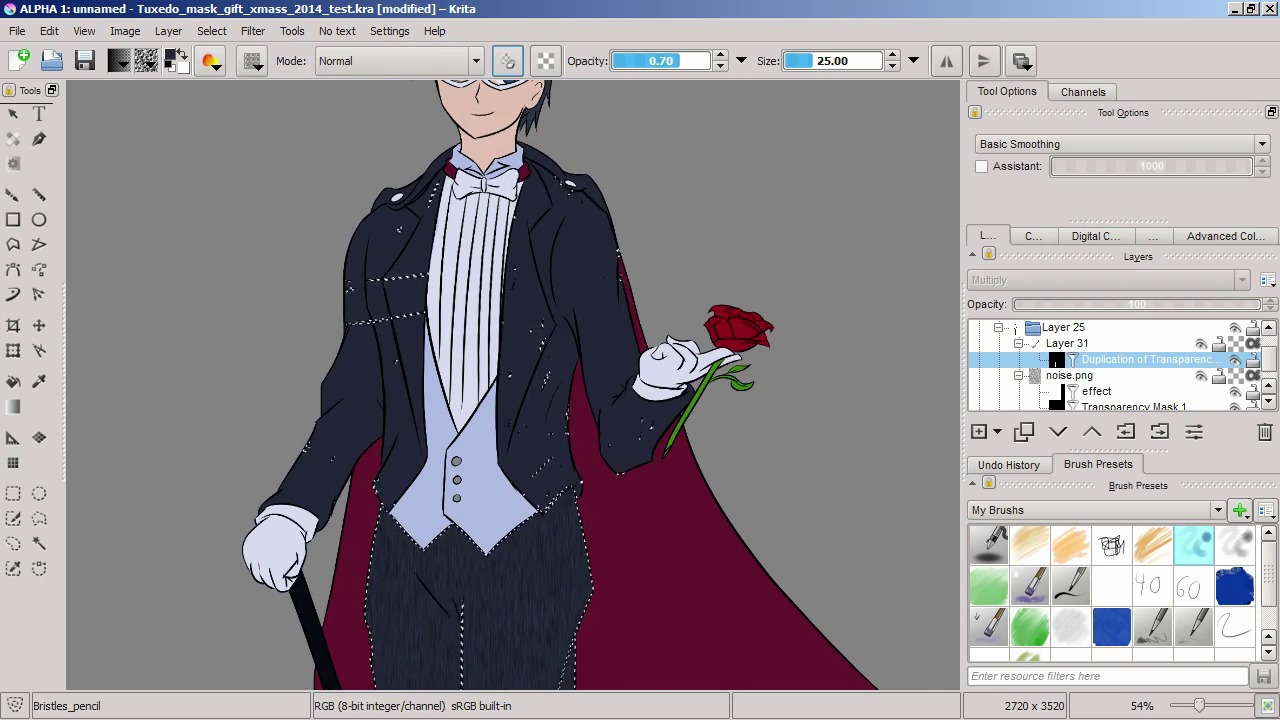
Replace Layer 31's mask with a transparency mask made from the inverted suit selection of Layer 7, and deselect
key("Page_Down")
left_click(38, 543)
left_click(211, 30)
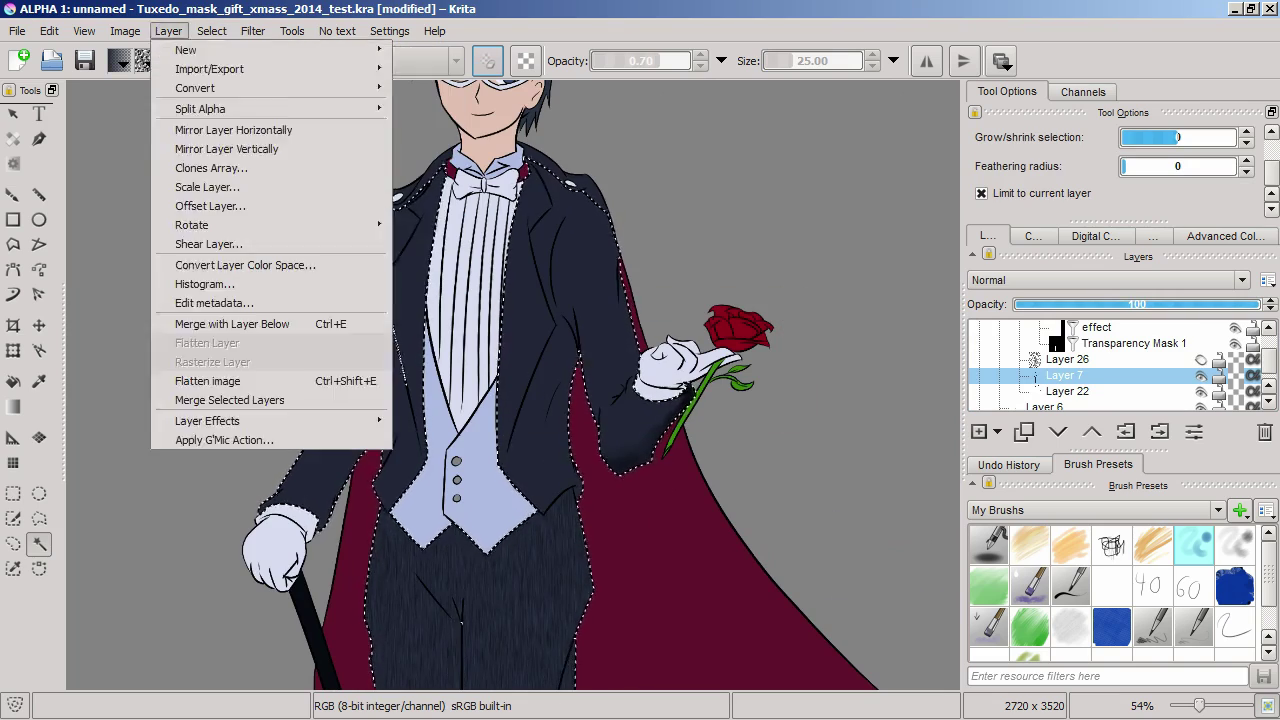
key("Escape")
scroll(495, 390, "down", 5)
left_click(1062, 343)
right_click(1045, 343)
left_click(211, 30)
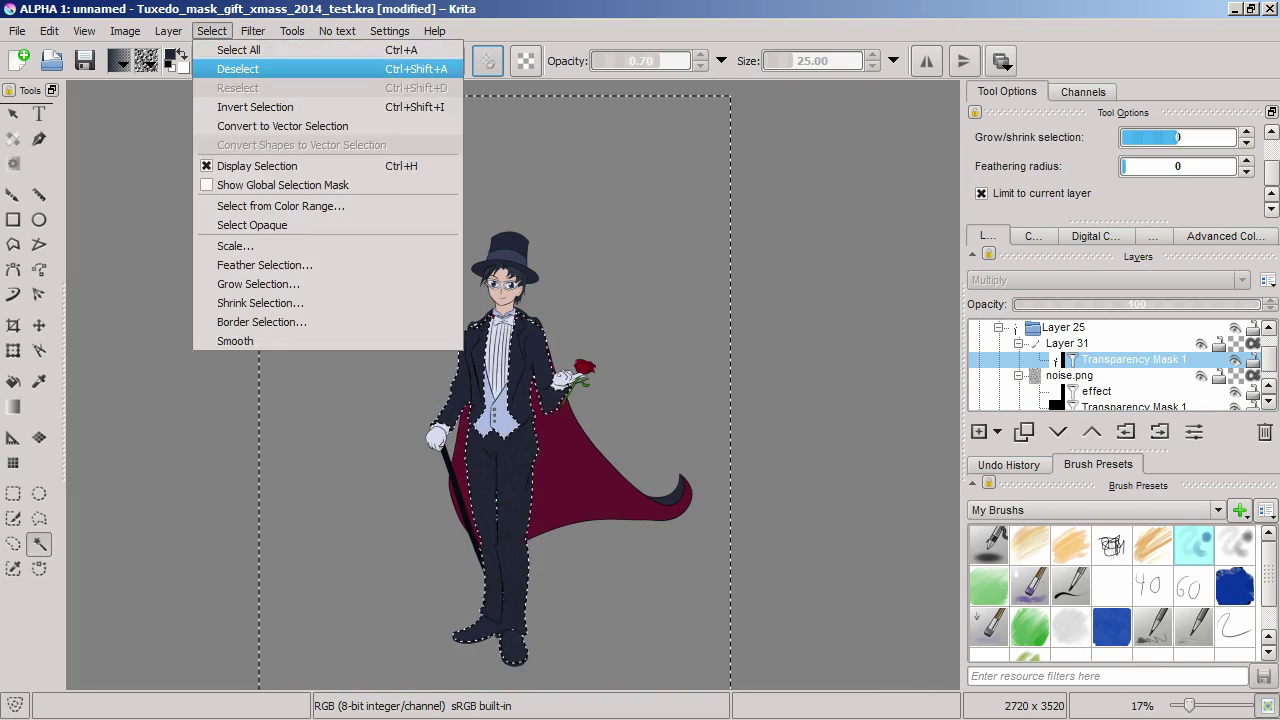
left_click(257, 66)
Invert the new transparency mask on Layer 31
scroll(554, 385, "up", 8)
scroll(513, 385, "up", 1)
key("Page_Down")
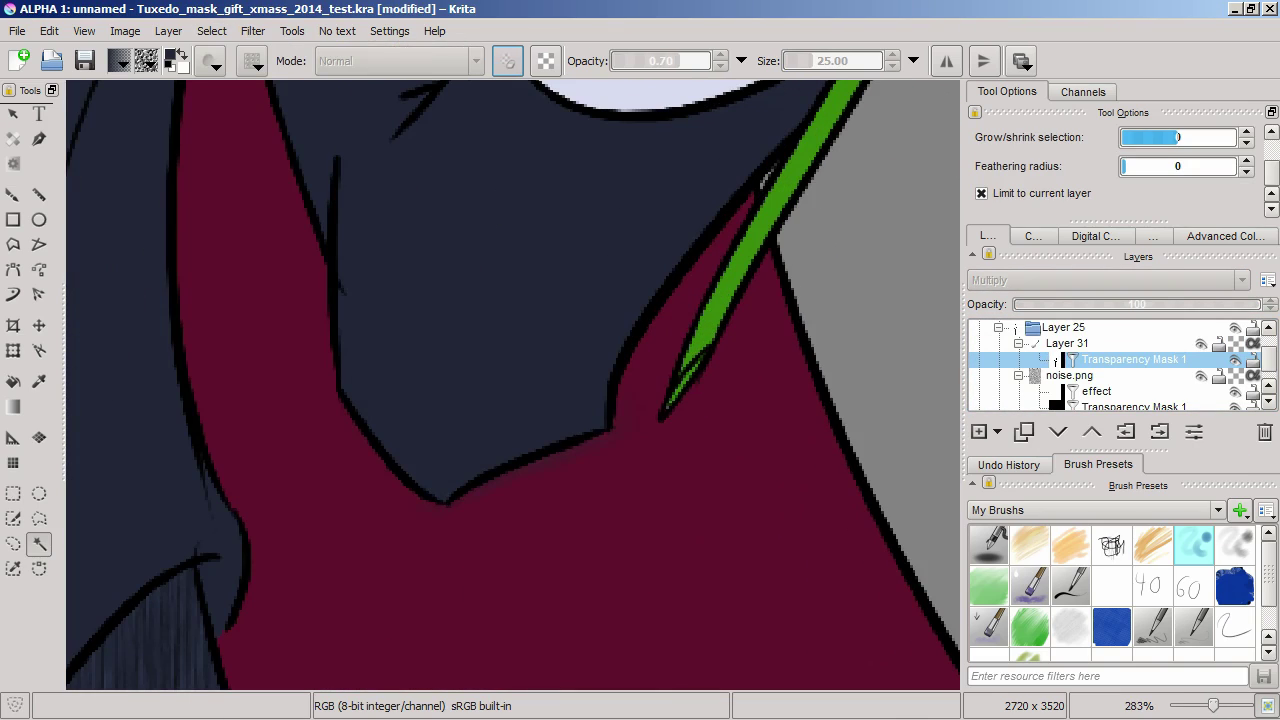
left_click(253, 30)
left_click(328, 46)
Return from the transparency mask to Layer 31 and blend the raised sleeve's lower-edge shadow with the Bristles_pencil_smug brush
key("b")
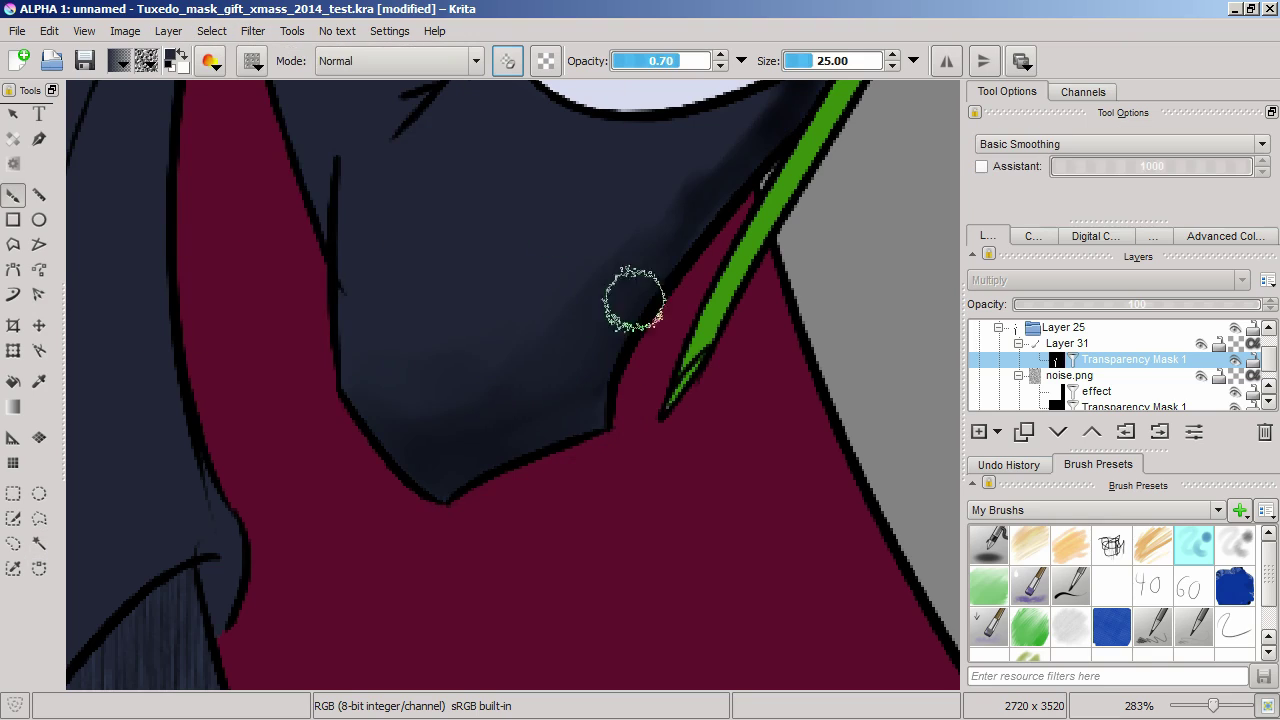
scroll(703, 257, "up", 1)
key("Page_Up")
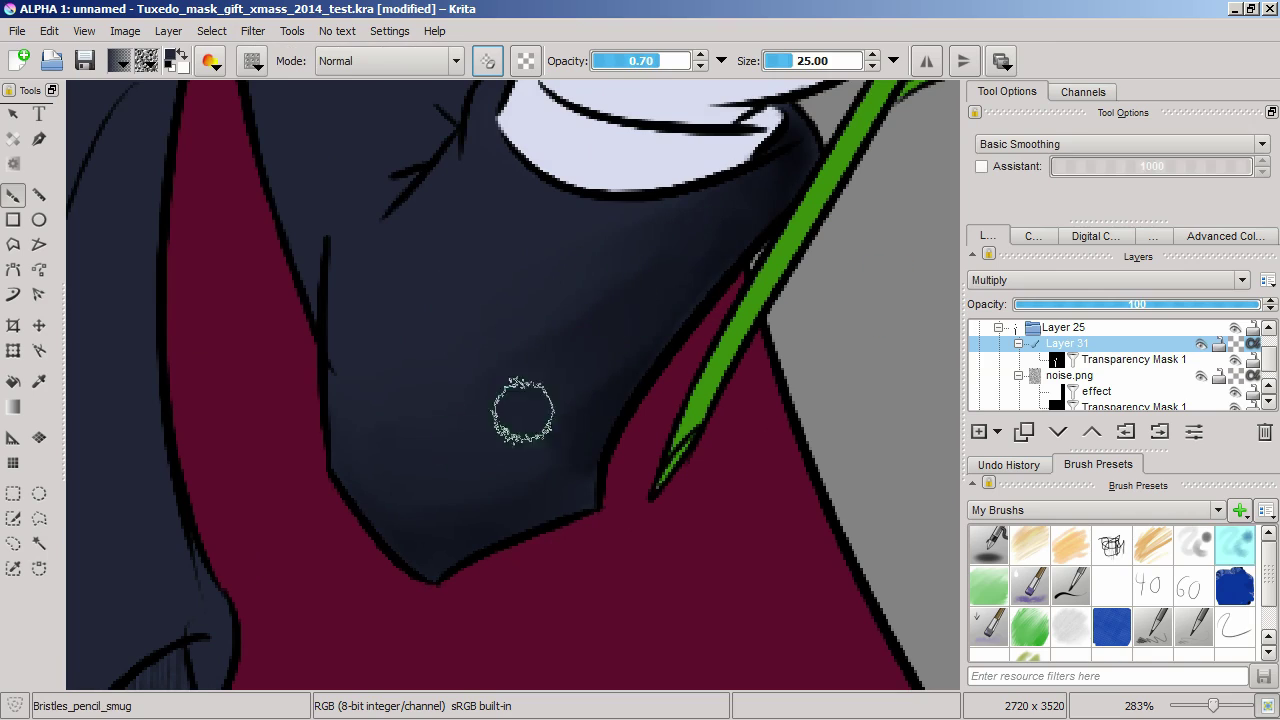
mouse_move(523, 414)
left_mouse_down()
mouse_move(623, 386)
mouse_move(760, 470)
left_mouse_up()
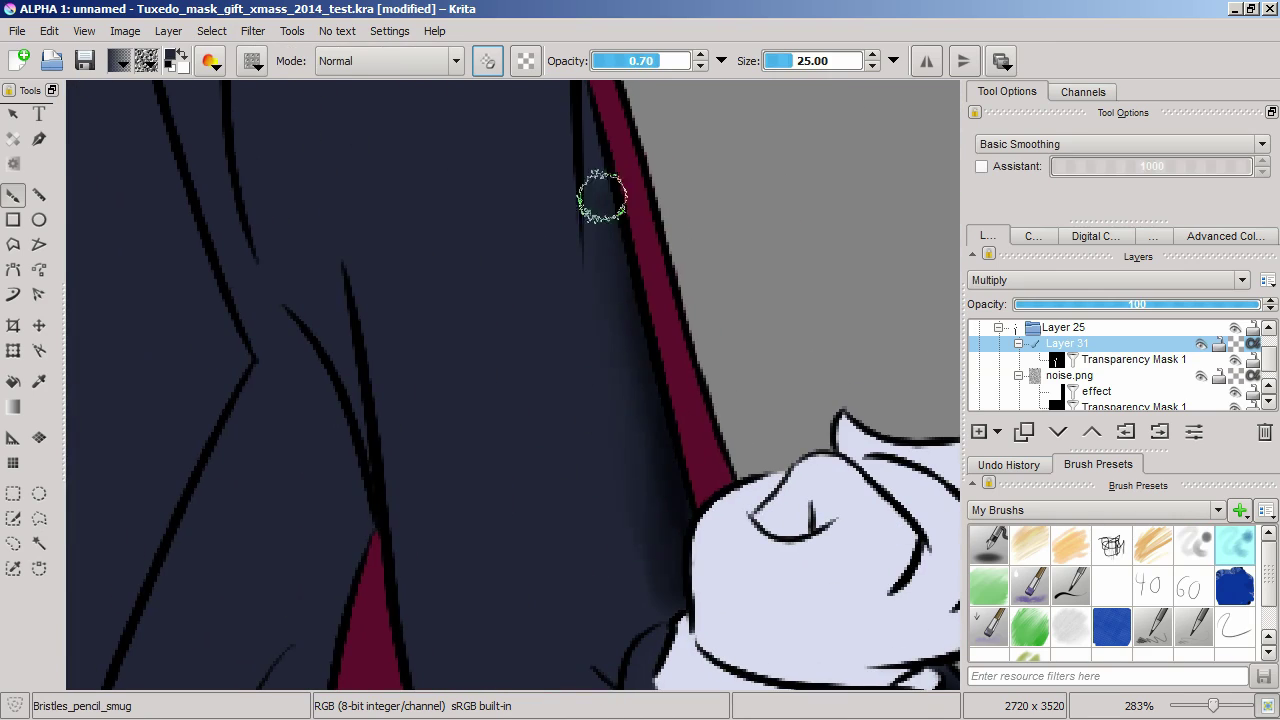
Shade and blend the raised arm's outer and inner edges and the adjacent side and lower corner of the jacket on Layer 31
left_click_drag(626, 660, 908, 455)
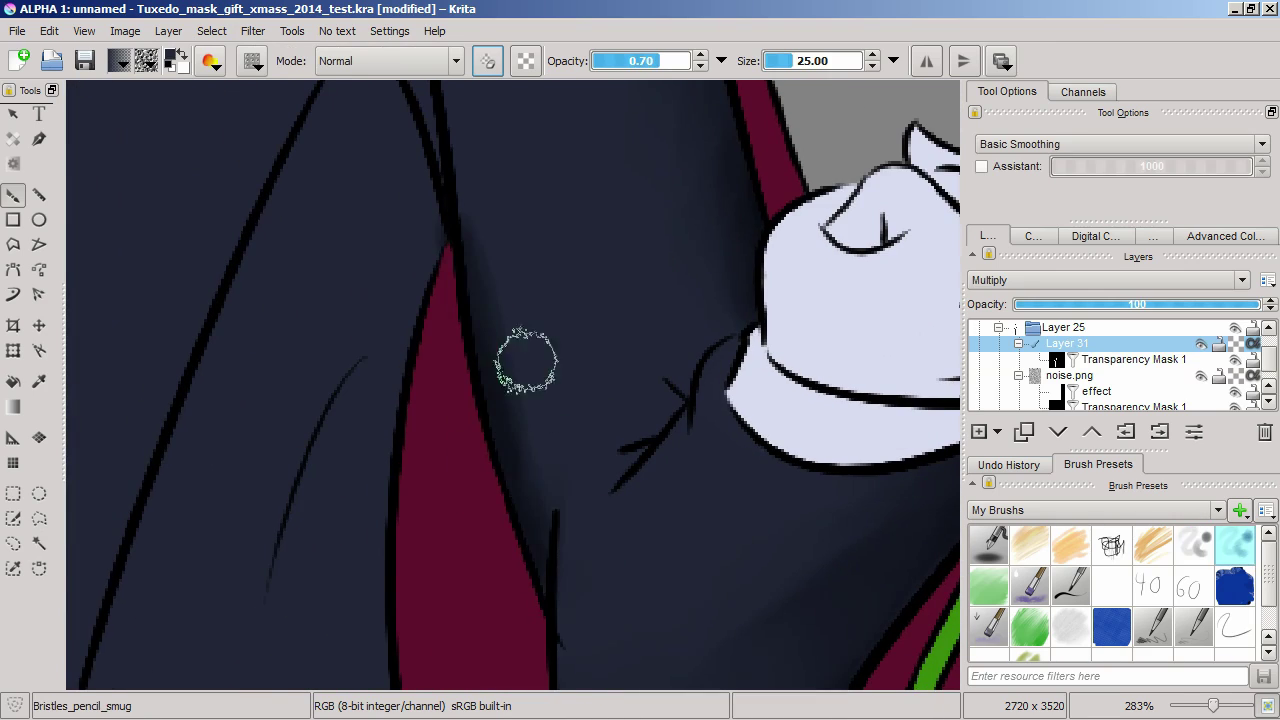
mouse_move(526, 360)
left_mouse_down()
mouse_move(510, 480)
mouse_move(576, 248)
mouse_move(527, 388)
mouse_move(562, 535)
mouse_move(606, 210)
mouse_move(510, 248)
mouse_move(602, 270)
mouse_move(674, 437)
mouse_move(576, 509)
left_mouse_up()
key("bracketleft")
key("bracketleft")
key("bracketleft")
scroll(509, 249, "down", 3)
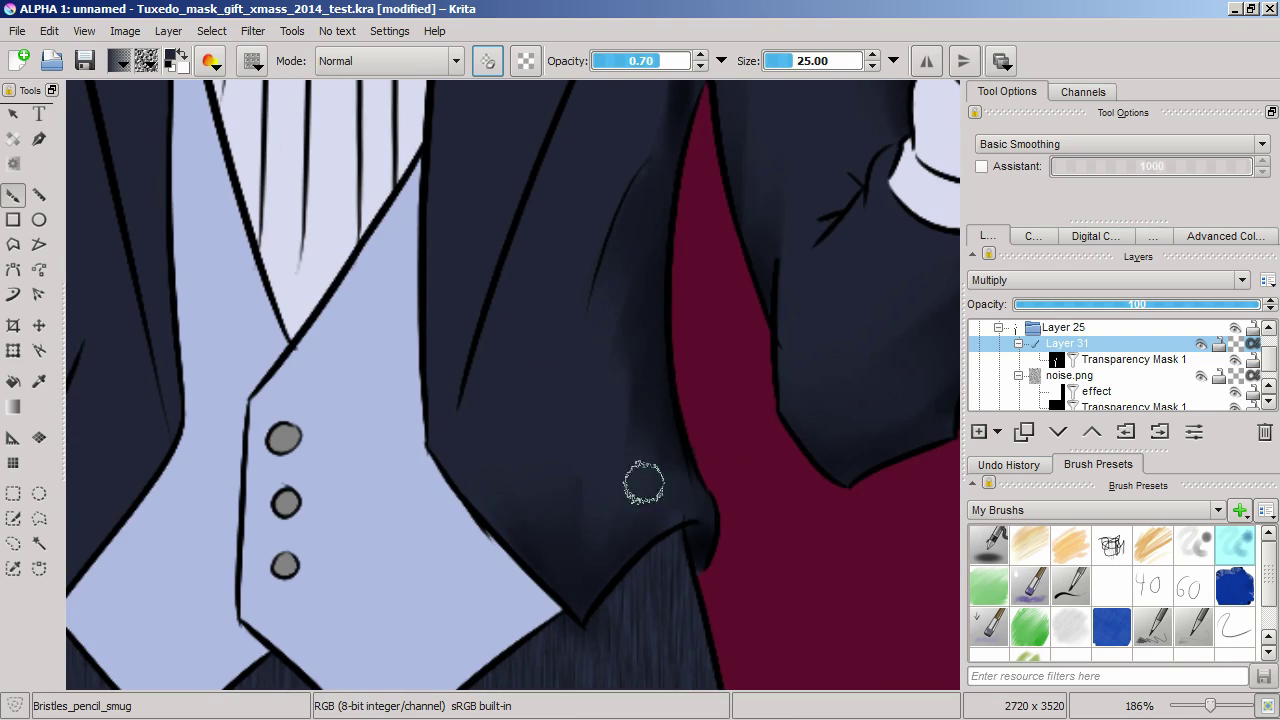
Blend the armpit and upper-sleeve shadows into soft folds with the bristle_soft_Just_Smug_size brush at size 12.07
scroll(643, 483, "up", 3)
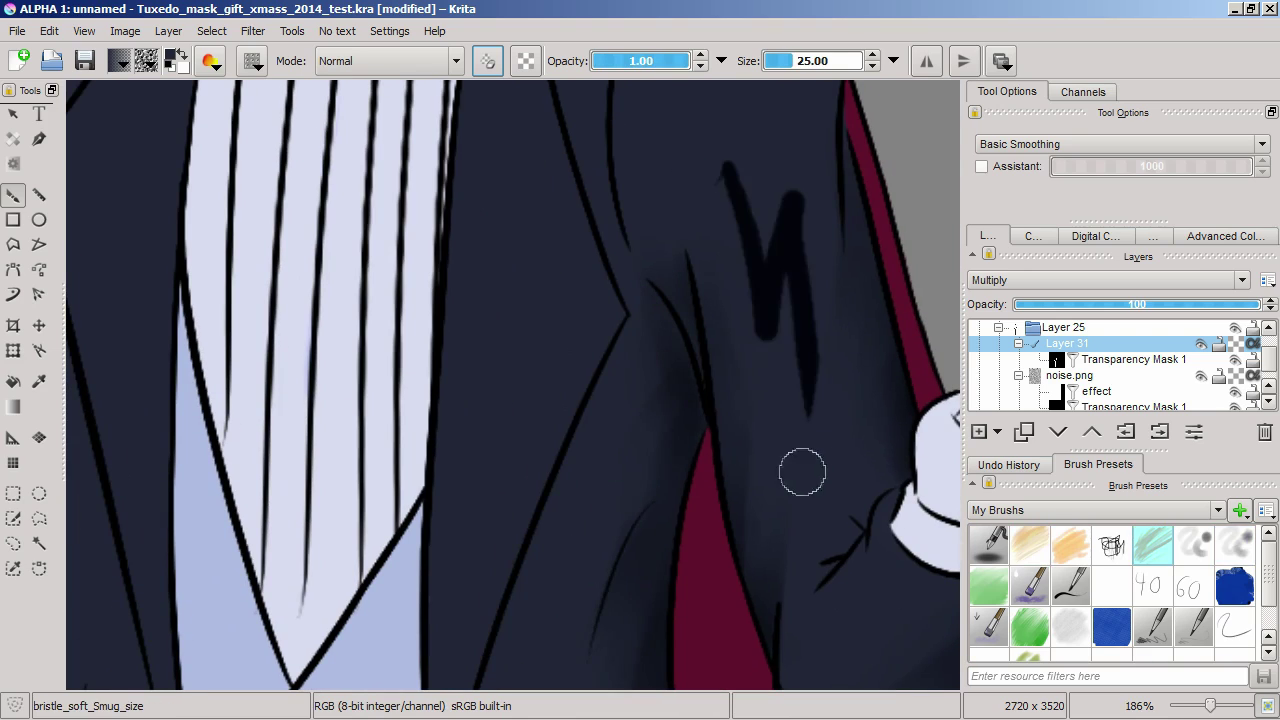
key("bracketleft")
key("bracketleft")
key("bracketleft")
scroll(413, 473, "up", 3)
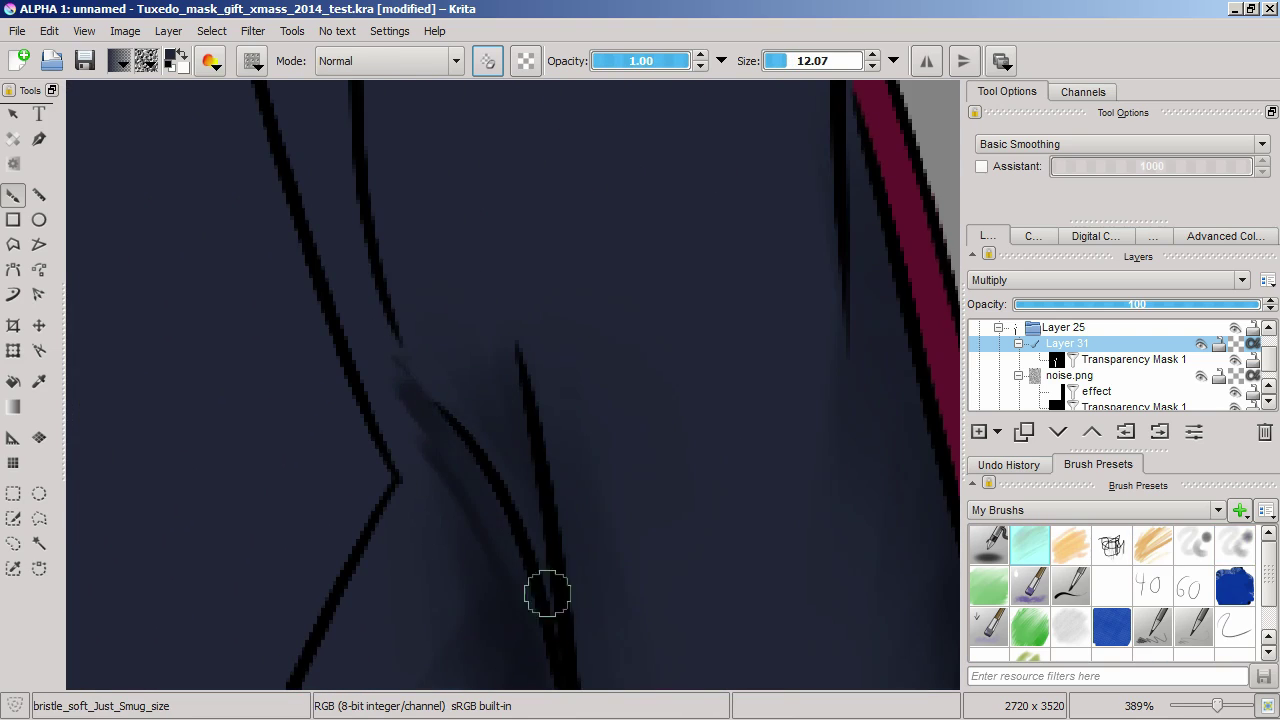
mouse_move(495, 625)
left_mouse_down()
mouse_move(423, 189)
mouse_move(563, 246)
mouse_move(597, 354)
left_mouse_up()
key("slash")
left_click_drag(445, 440, 567, 143)
key("slash")
mouse_move(824, 263)
left_mouse_down()
mouse_move(760, 330)
mouse_move(649, 499)
left_mouse_up()
left_click_drag(669, 203, 568, 536)
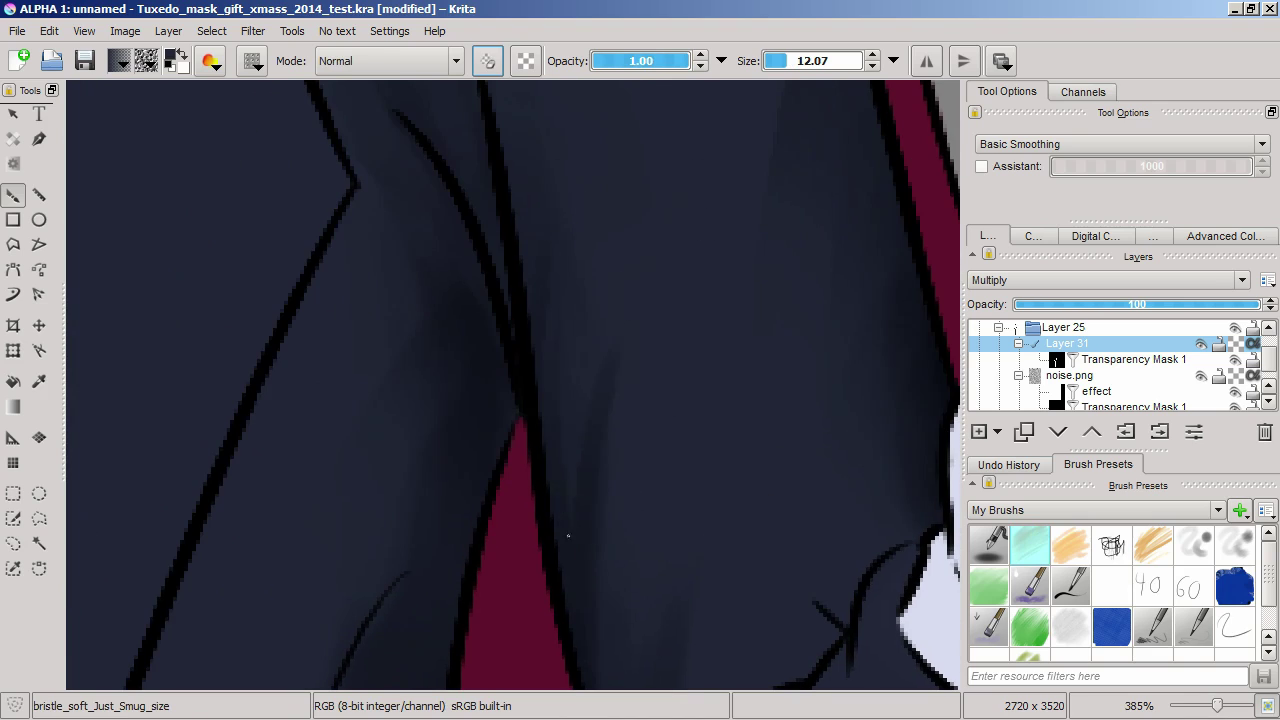
left_click_drag(560, 470, 626, 303)
Smudge the shadows at the raised arm's elbow and in the jacket's lower corner into fold shapes with bristle_soft_Just_Smug_size
scroll(626, 303, "down", 5)
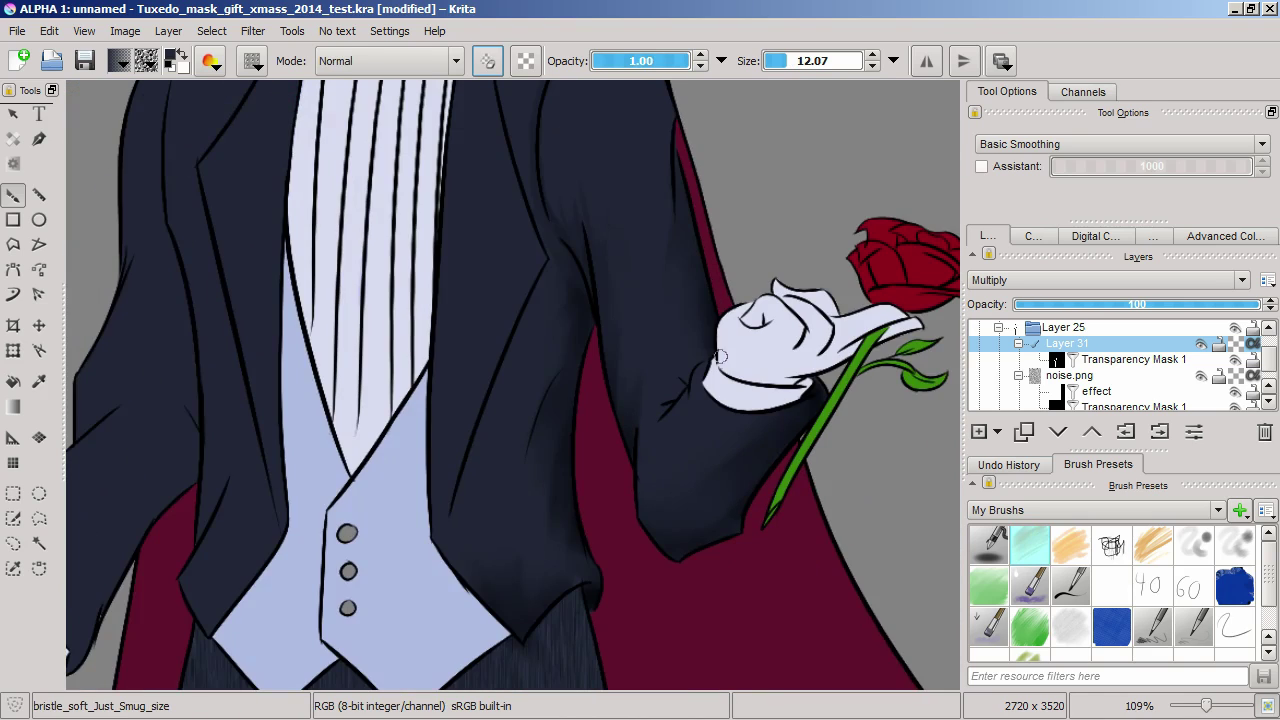
scroll(675, 386, "up", 4)
scroll(577, 270, "up", 2)
mouse_move(375, 372)
left_mouse_down()
mouse_move(640, 294)
mouse_move(420, 150)
mouse_move(300, 120)
left_mouse_up()
left_click_drag(200, 354, 496, 635)
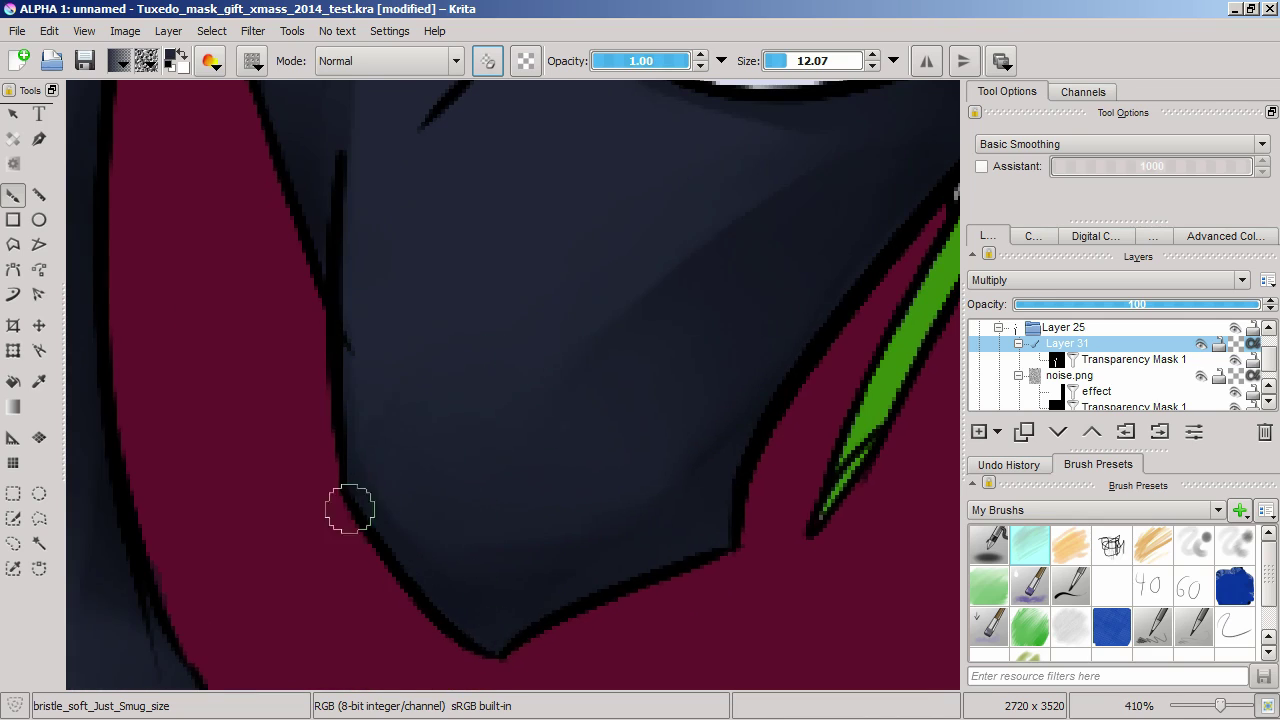
scroll(400, 430, "down", 3)
scroll(468, 507, "up", 5)
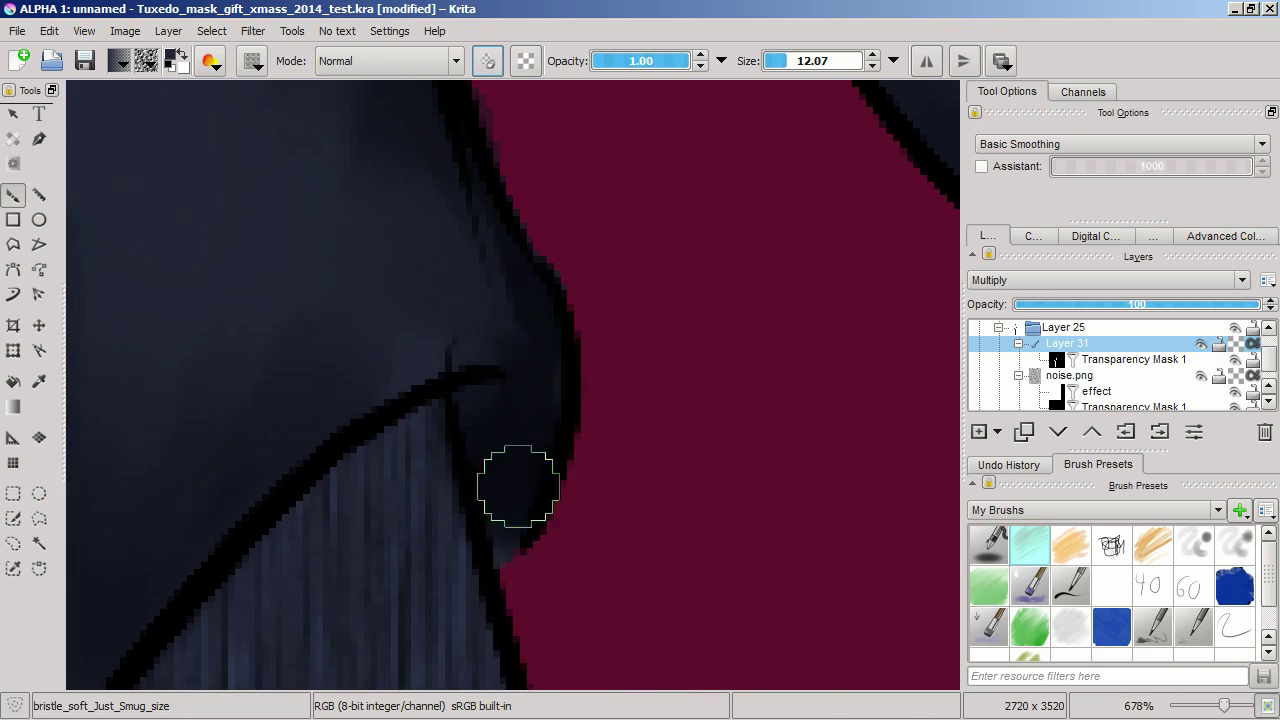
left_click_drag(520, 509, 572, 630)
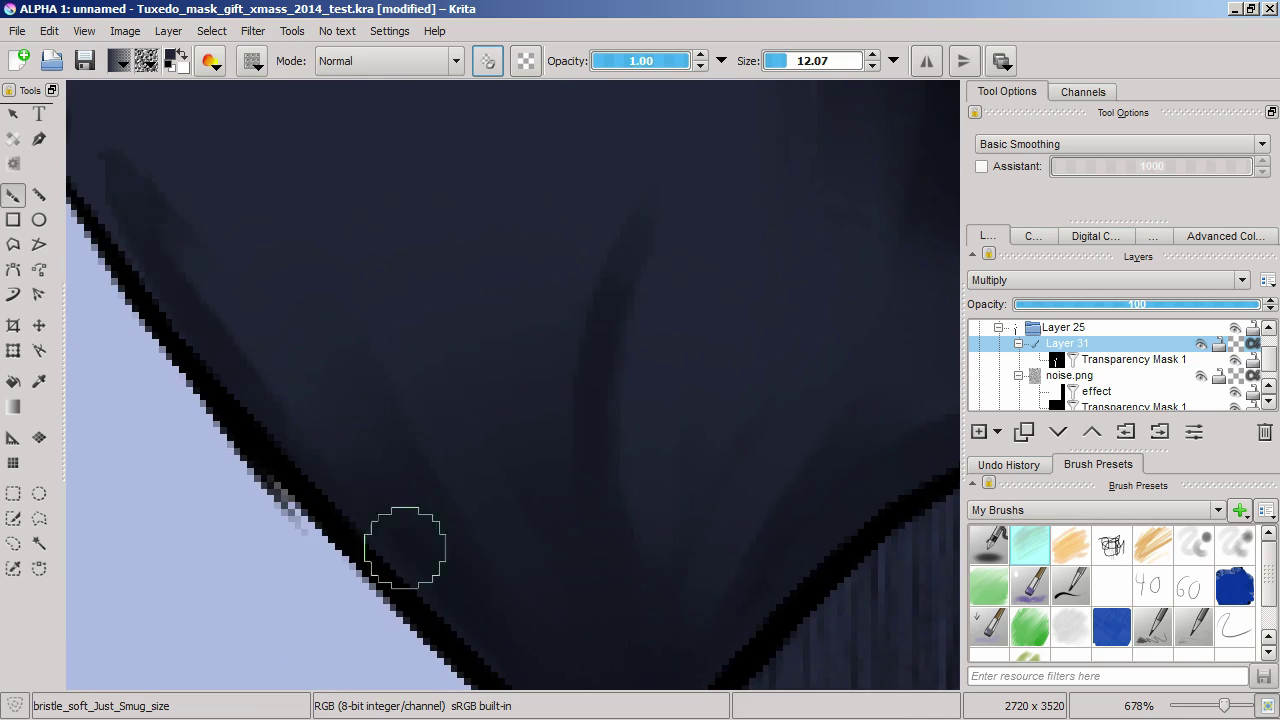
Paint a shadow along the outer edge of the lapel beside the raised arm with Bristles_pencil and blend it with Bristles_pencil_smug
scroll(608, 559, "down", 3)
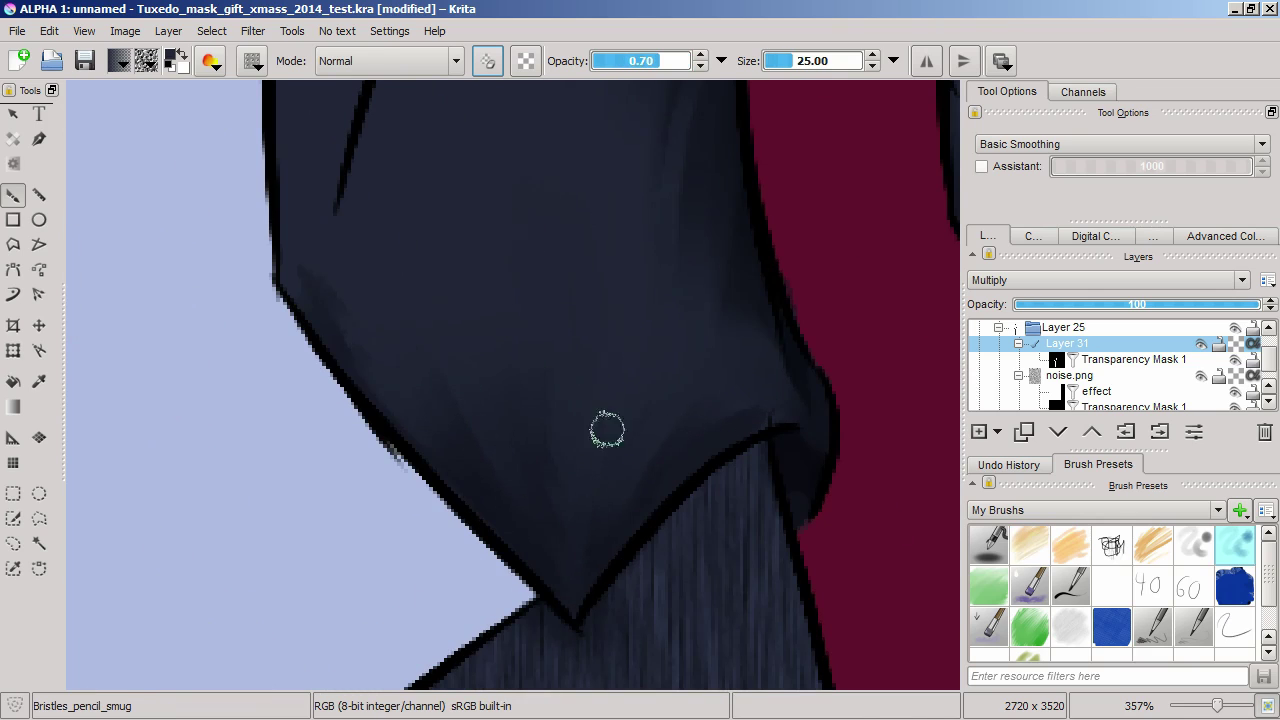
scroll(607, 430, "down", 5)
scroll(570, 390, "up", 3)
key("slash")
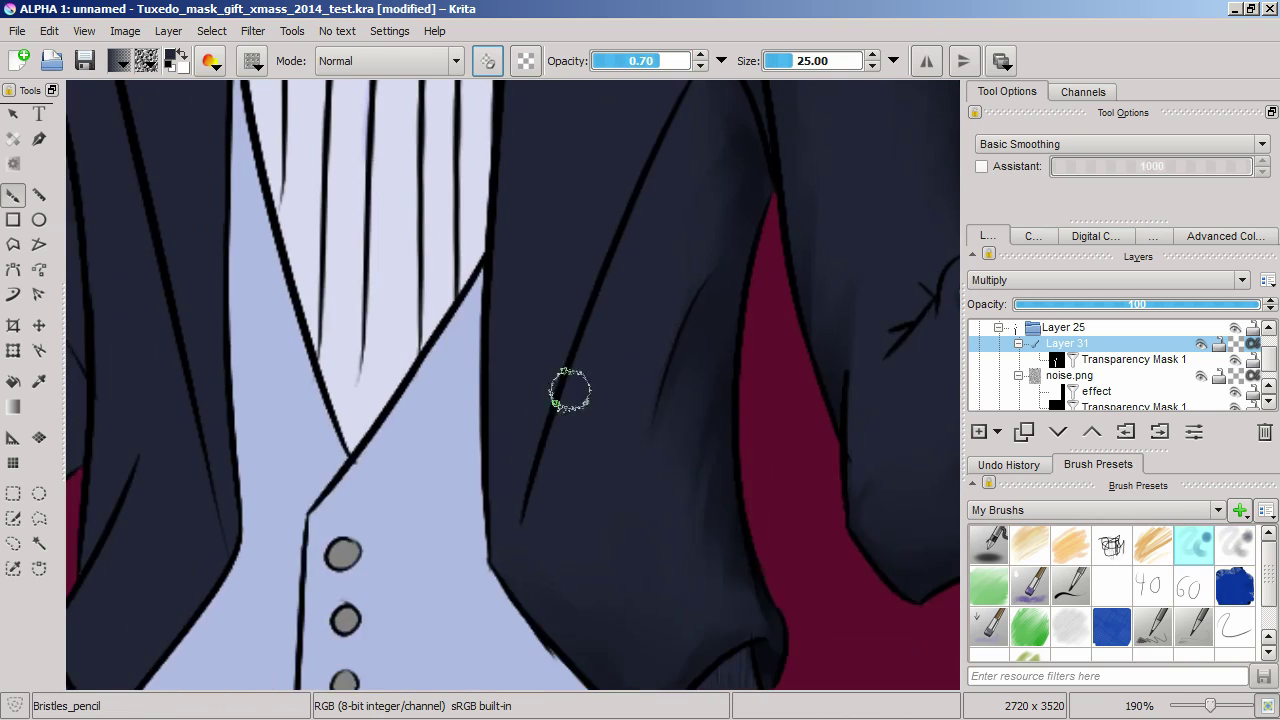
scroll(570, 390, "down", 5)
key("slash")
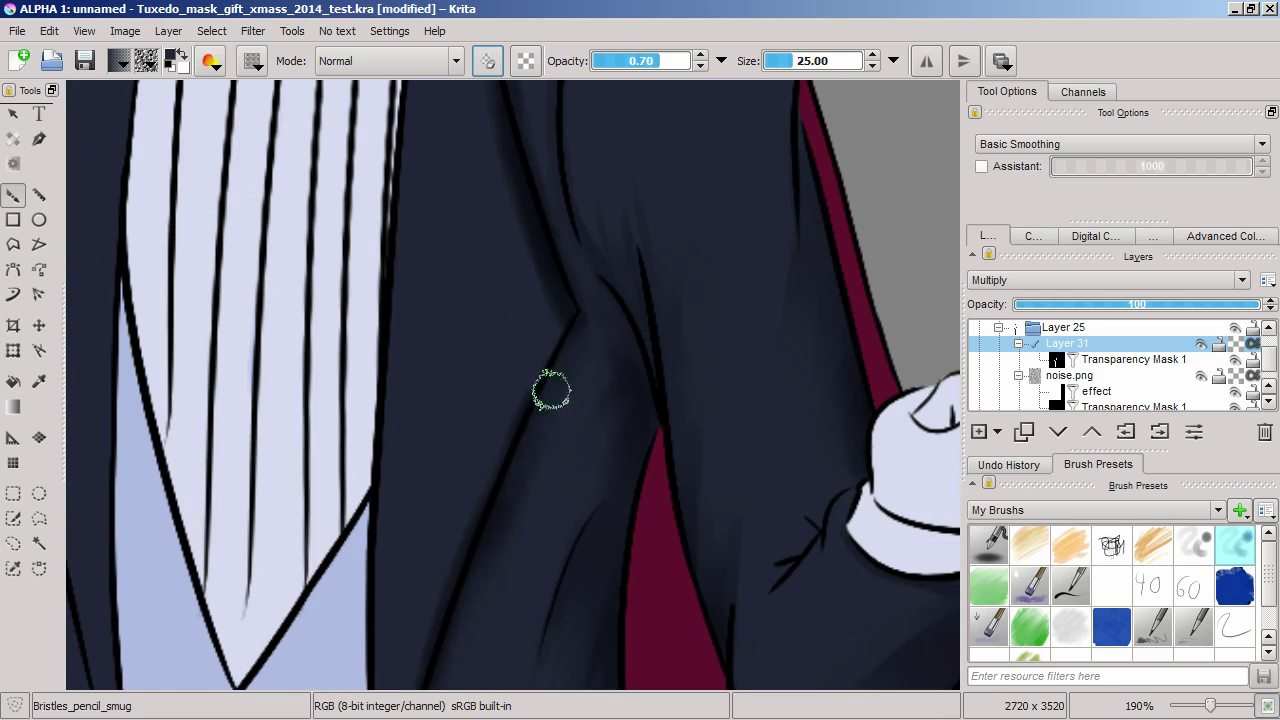
scroll(551, 391, "up", 5)
scroll(565, 362, "up", 5)
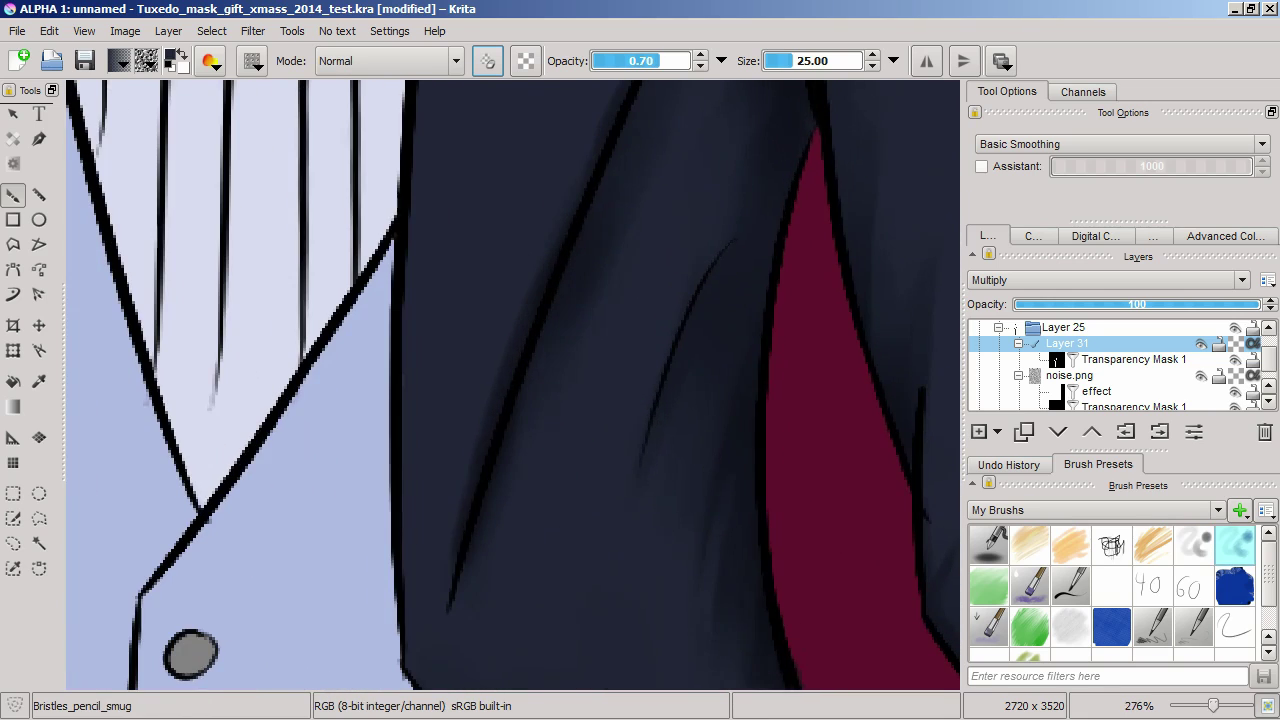
Erase the shadow spilling inside the lapel with Ink_brush_25_2 and blend the shadow outside it with Bristles_pencil_smug at size 14.36
key("slash")
scroll(449, 361, "down", 8)
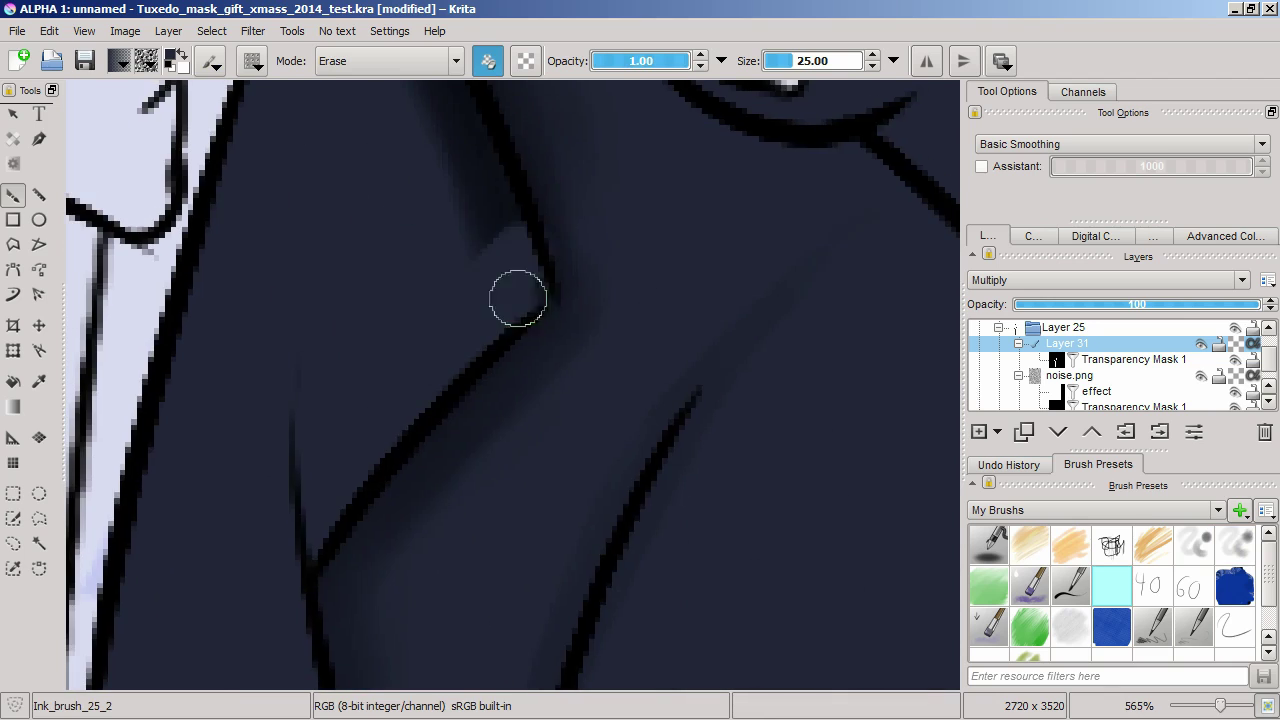
key("slash")
scroll(620, 585, "up", 4)
scroll(620, 585, "up", 5)
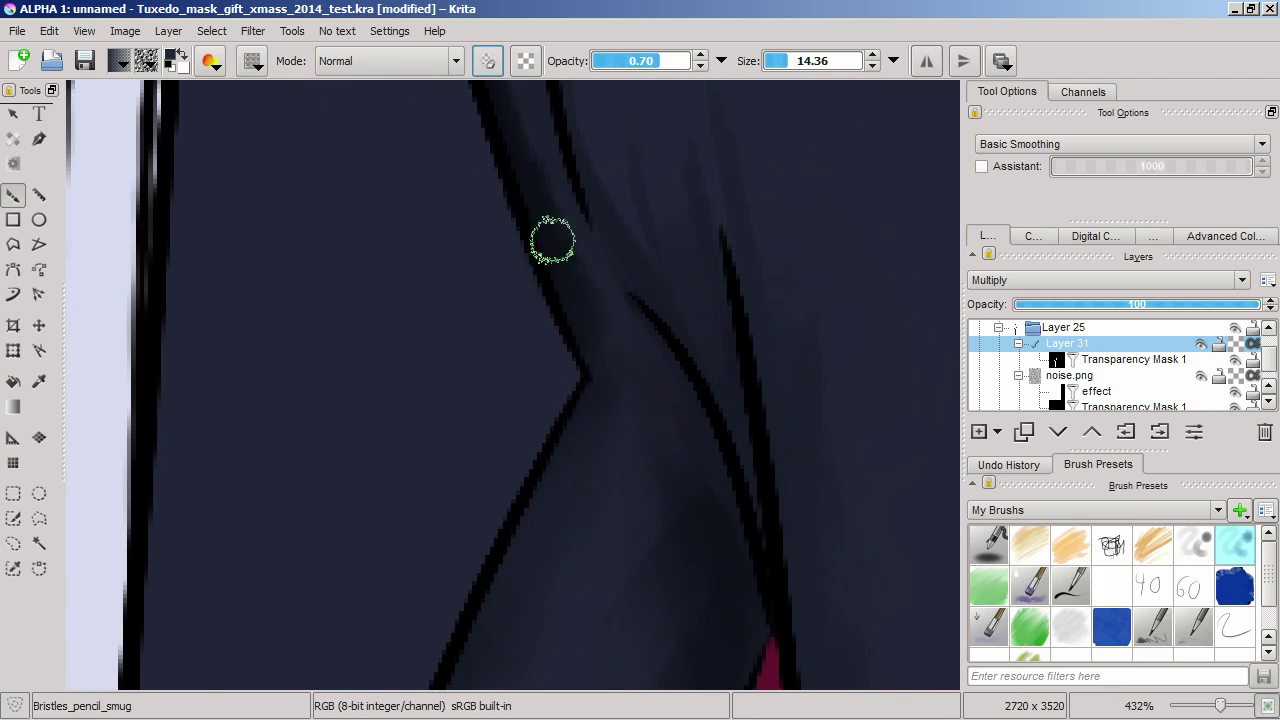
scroll(628, 247, "down", 6)
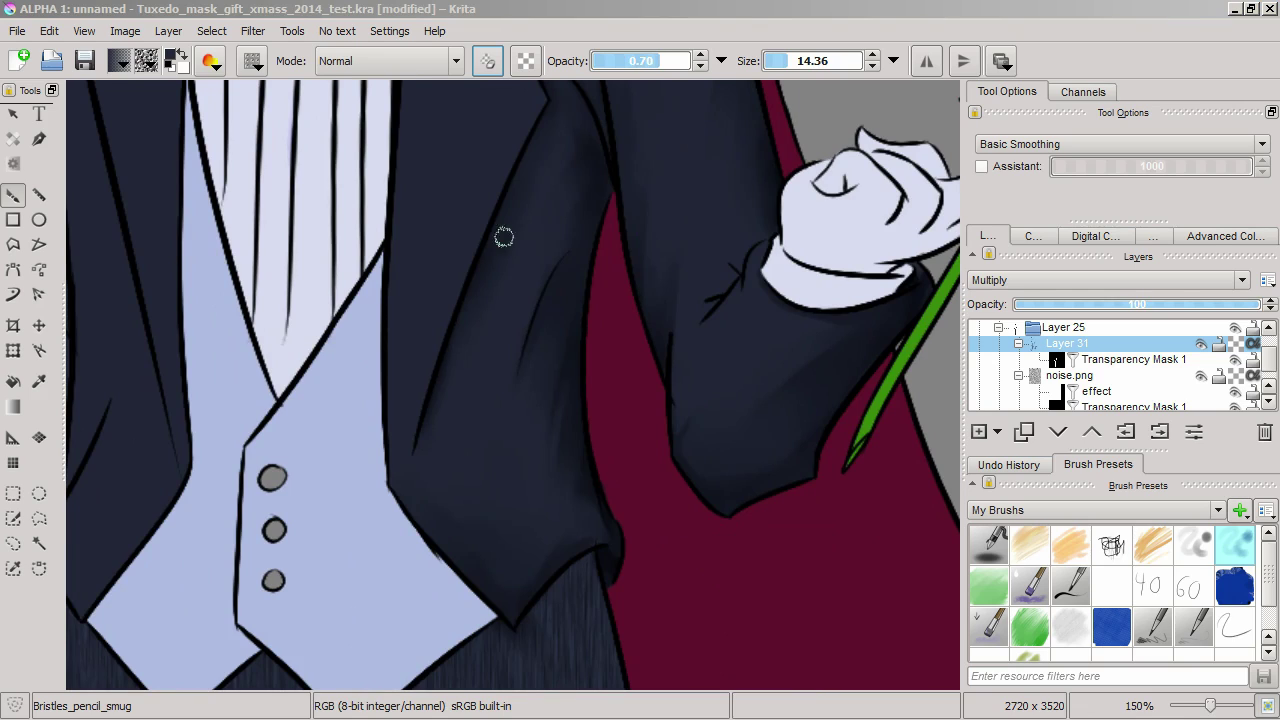
Shade the shoulder and outer upper edge of the raised arm's sleeve on Layer 31 and blend with Bristles_pencil_smug at size 25
key("slash")
scroll(449, 466, "up", 2)
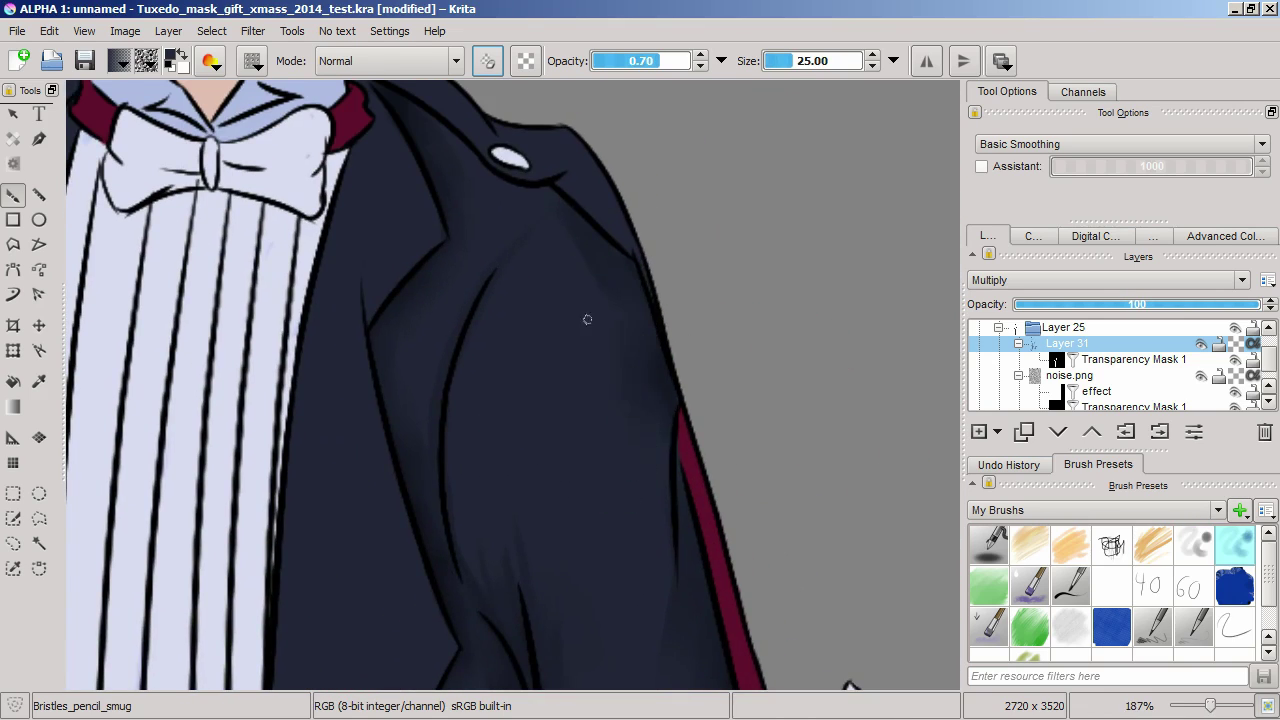
scroll(587, 319, "down", 3)
scroll(549, 389, "up", 2)
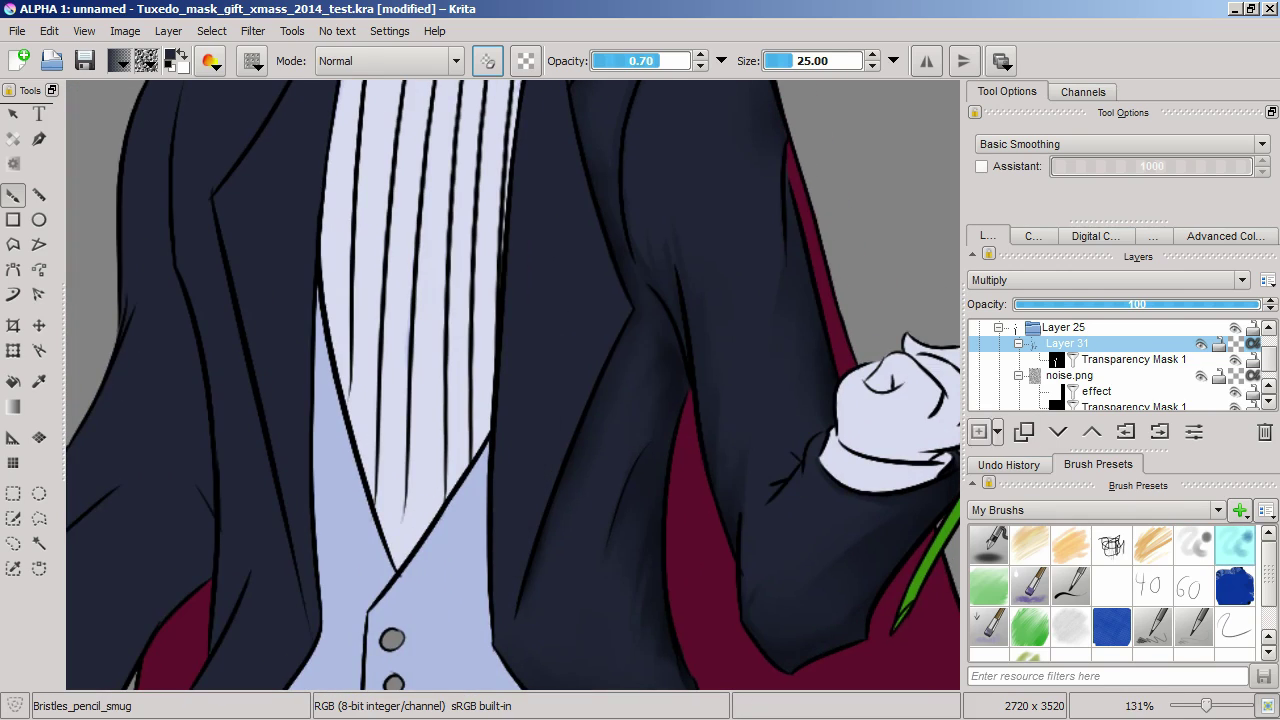
Add a Multiply layer above Layer 31 with a copy of its transparency mask and shade the lower lapel beside the raised arm
key("ctrl+j")
left_click_drag(508, 575, 529, 374)
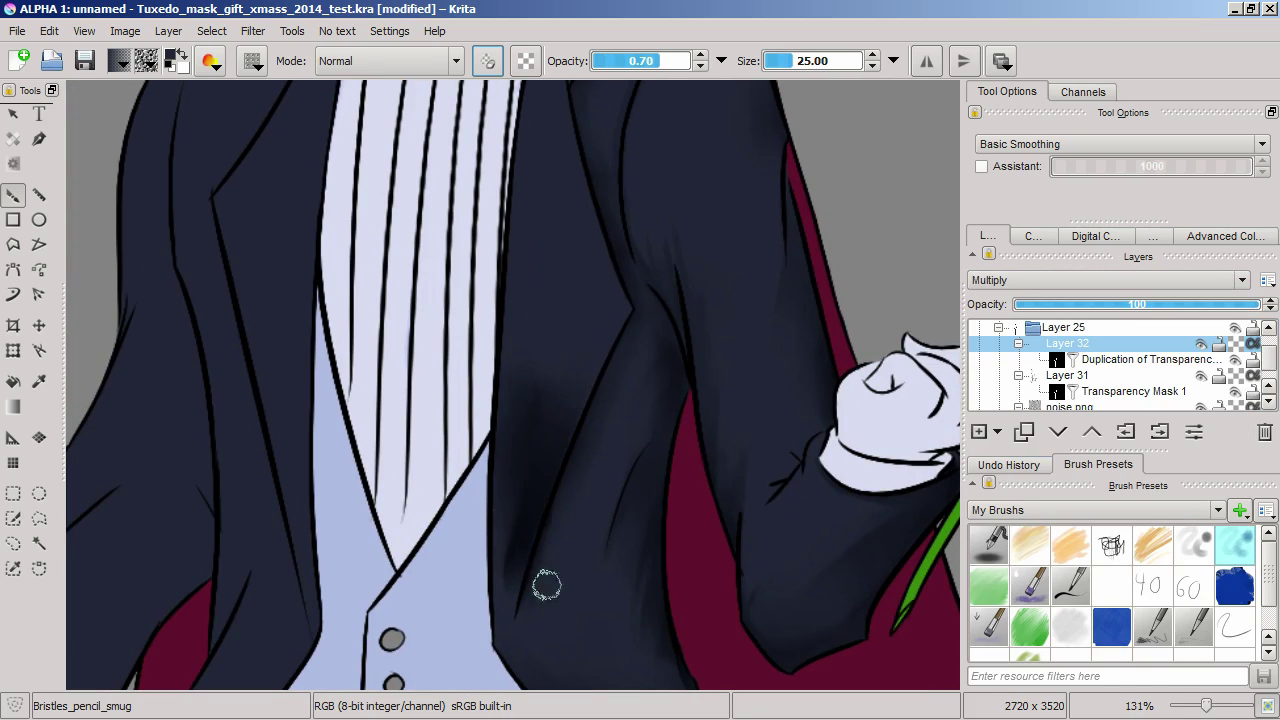
key("ctrl+z")
left_click_drag(530, 560, 557, 294)
left_click_drag(522, 498, 580, 498)
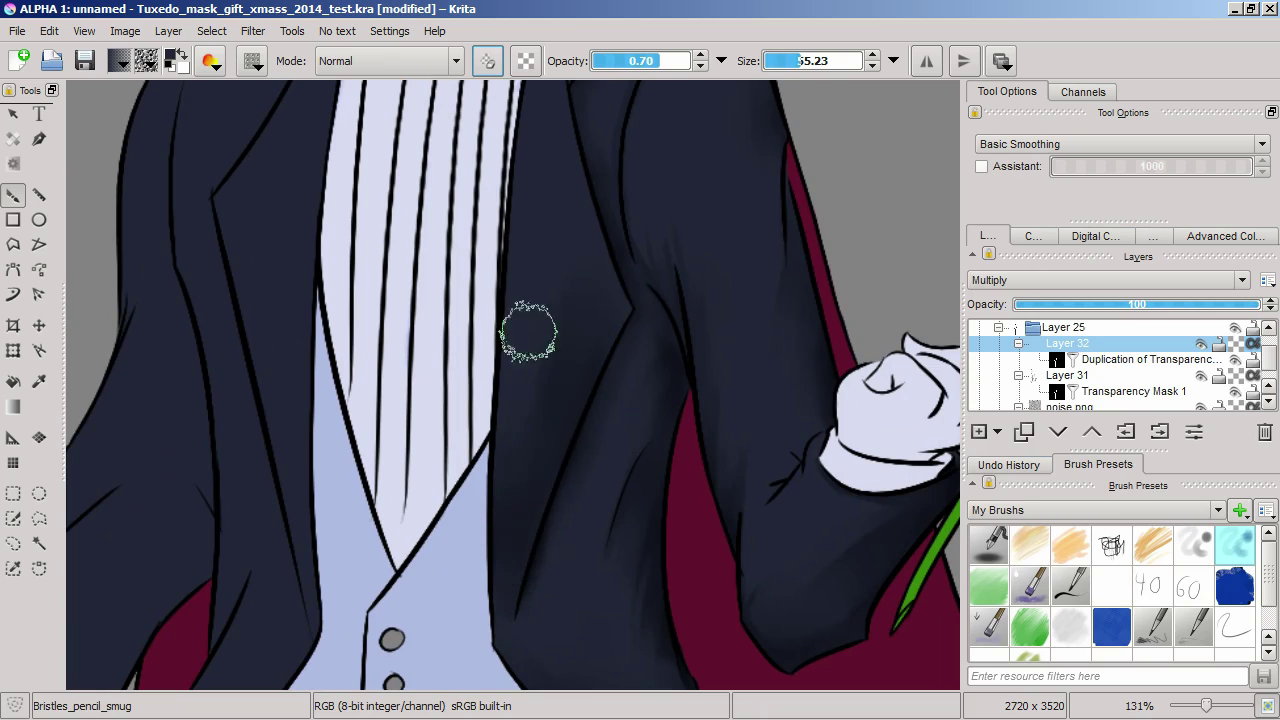
Shade the notch of the same lapel on Layer 32 and blend it with the Bristles_pencil_smug brush
scroll(629, 300, "down", 3)
scroll(754, 400, "up", 5)
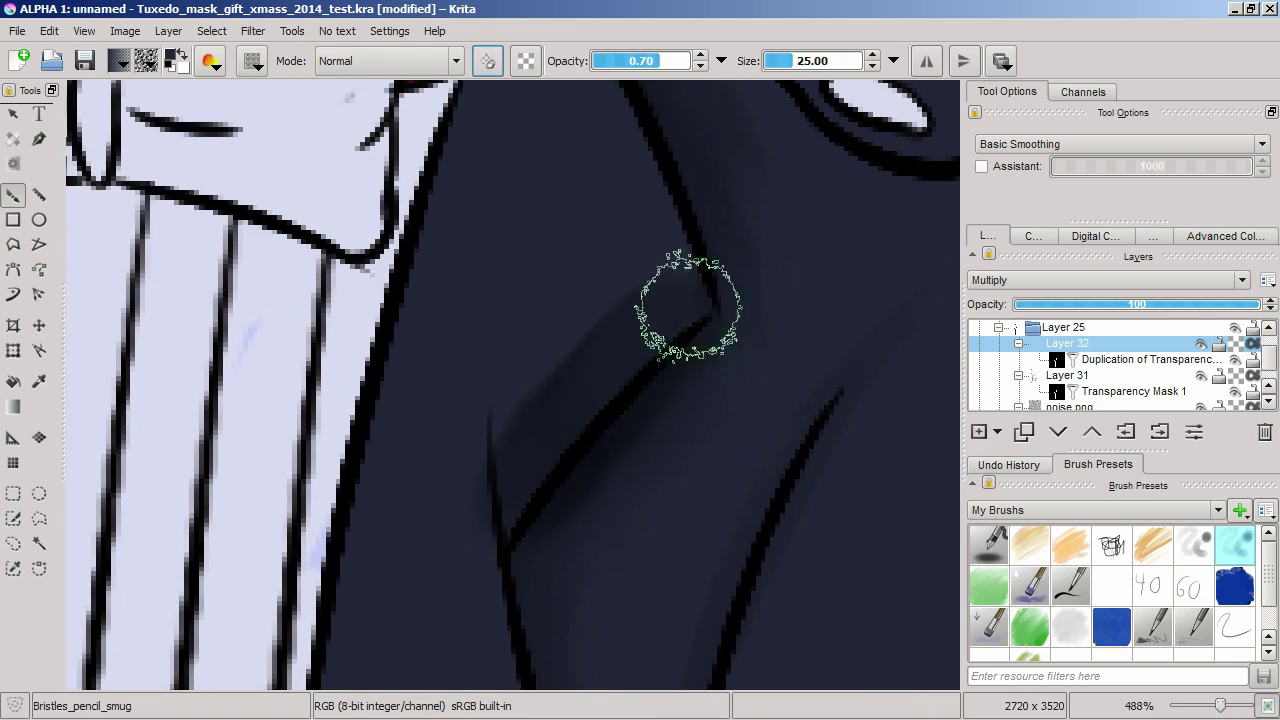
scroll(529, 486, "down", 3)
Switch to Layer 31 and shade and blend the fold and front corner of the jacket beside the lowered arm
key("Page_Down")
key("slash")
scroll(437, 305, "up", 3)
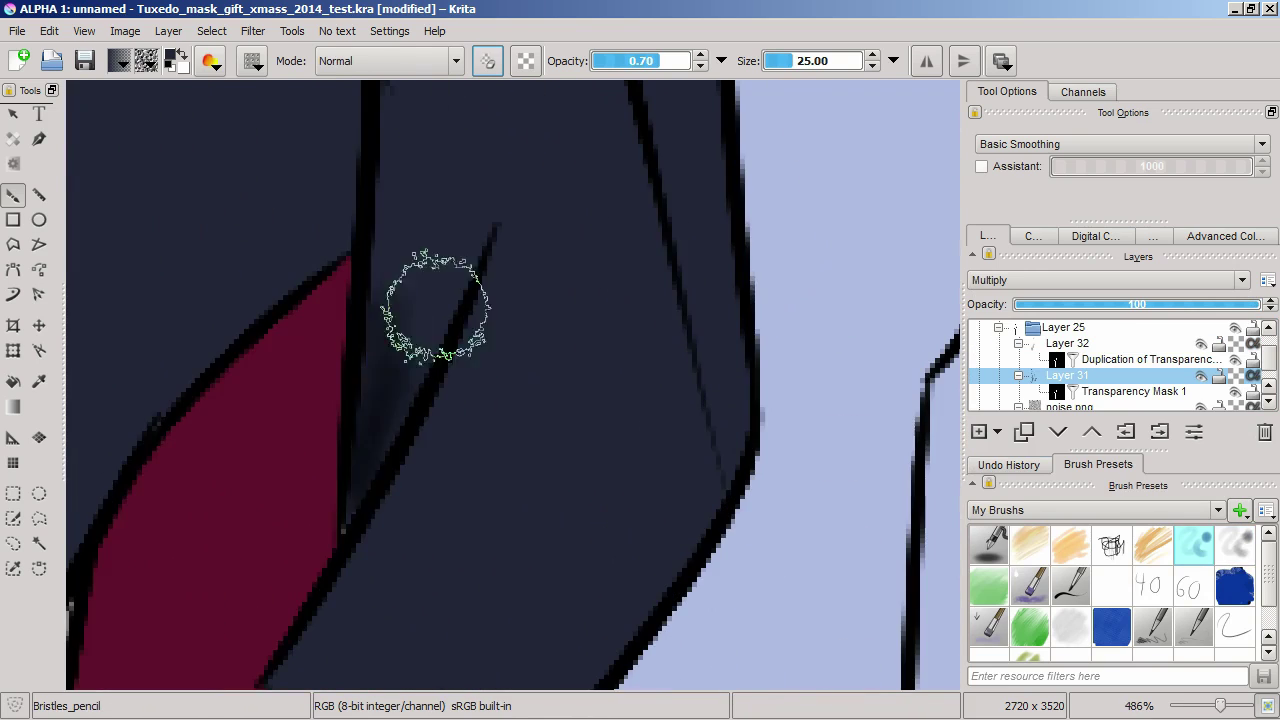
scroll(437, 305, "down", 3)
key("slash")
scroll(343, 600, "up", 3)
left_click_drag(450, 300, 405, 497)
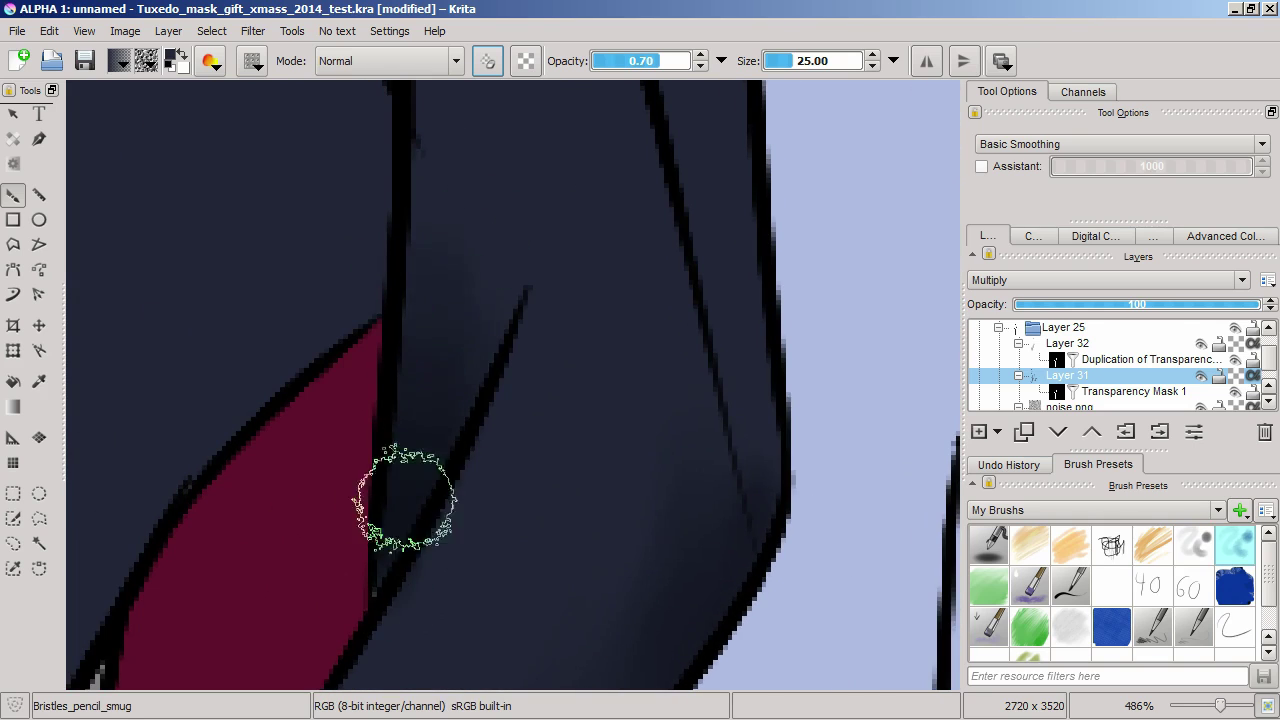
scroll(405, 497, "down", 3)
Shade the lowered arm's sleeve on Layer 31 along its inner edge from the shoulder, around the elbow crease and beside the cape
key("slash")
scroll(491, 289, "up", 3)
scroll(491, 289, "down", 2)
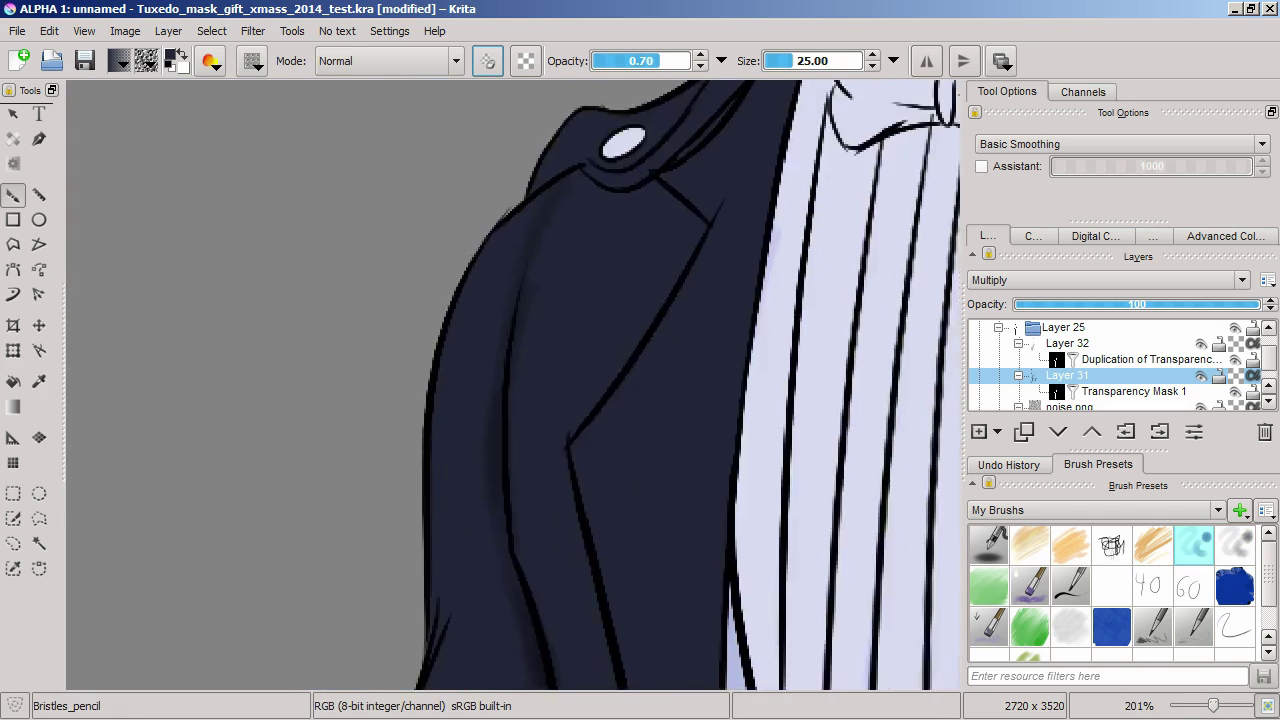
scroll(455, 477, "down", 2)
scroll(455, 477, "up", 3)
scroll(480, 434, "down", 1)
scroll(480, 434, "up", 1)
scroll(391, 614, "down", 1)
scroll(391, 614, "up", 1)
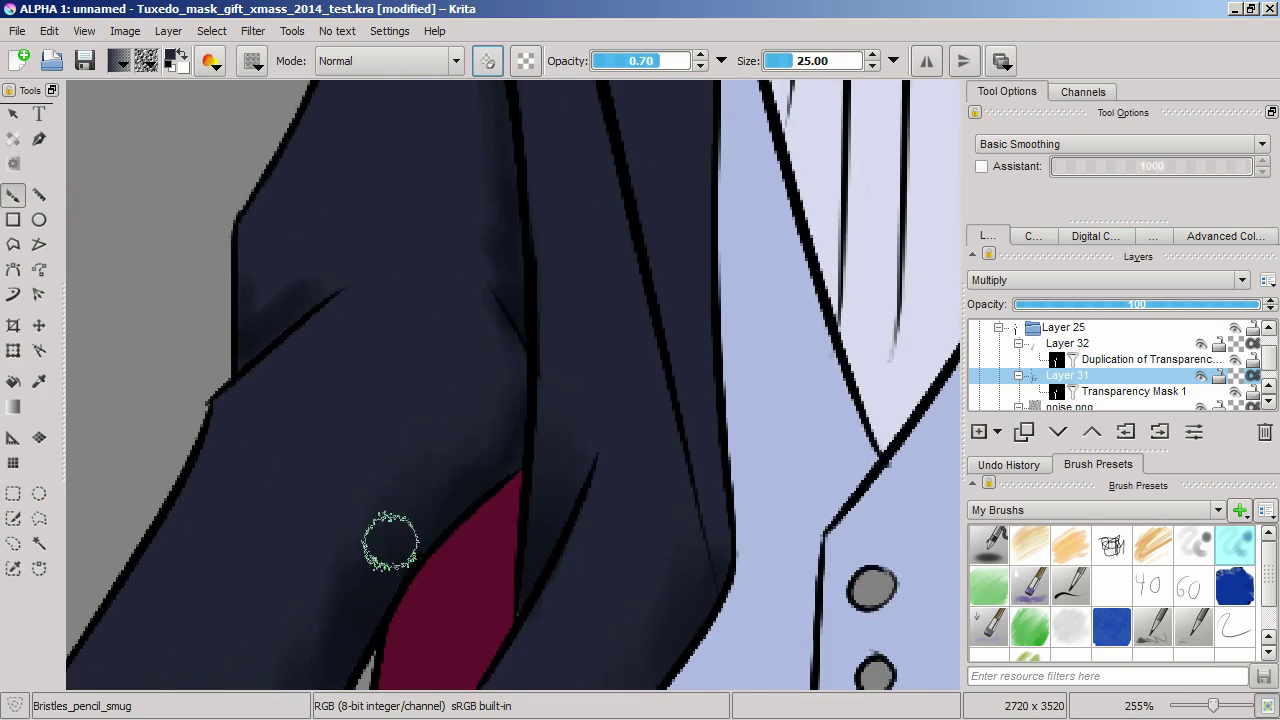
Extend the shading down the lowered sleeve to the glove cuff and blend it with the Bristles_pencil_smug brush
scroll(471, 357, "down", 1)
scroll(471, 357, "up", 1)
scroll(504, 212, "down", 1)
scroll(504, 212, "up", 1)
scroll(514, 386, "down", 3)
key("slash")
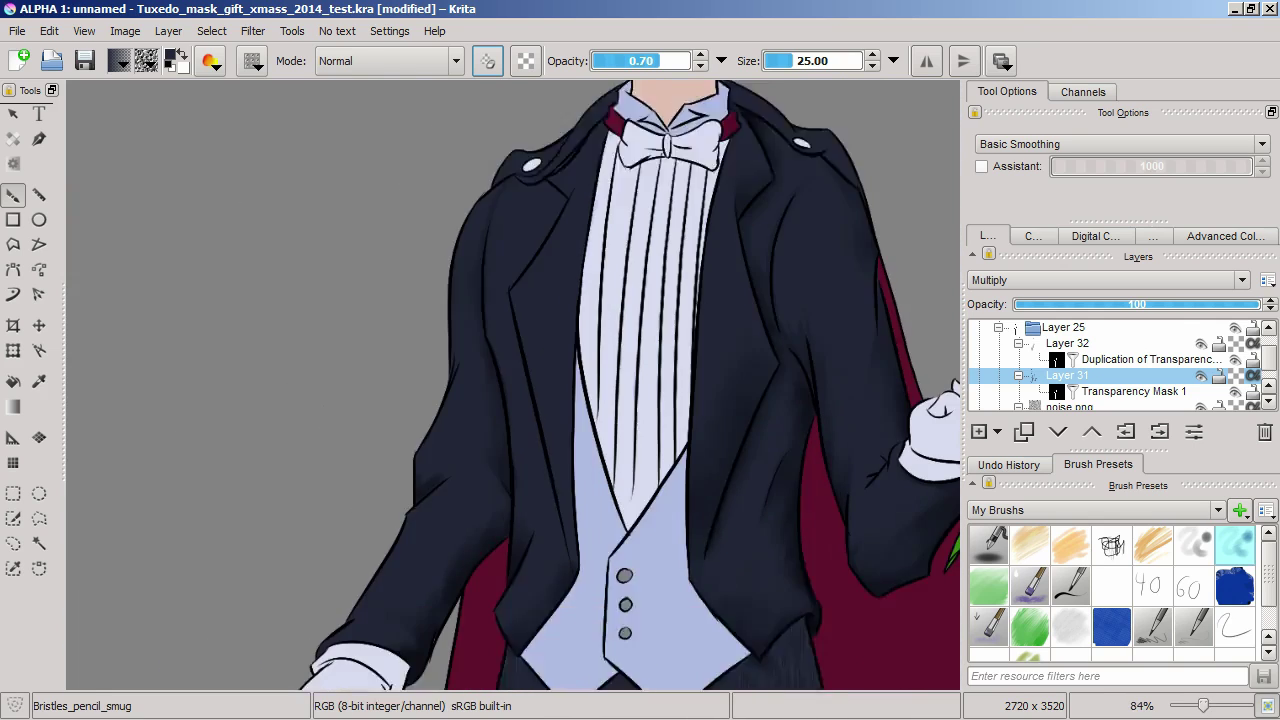
Smudge the lowered sleeve's shadows into folds at the cuff, elbow and upper arm with bristle_soft_Just_Smug_size at size 25
scroll(429, 534, "up", 3)
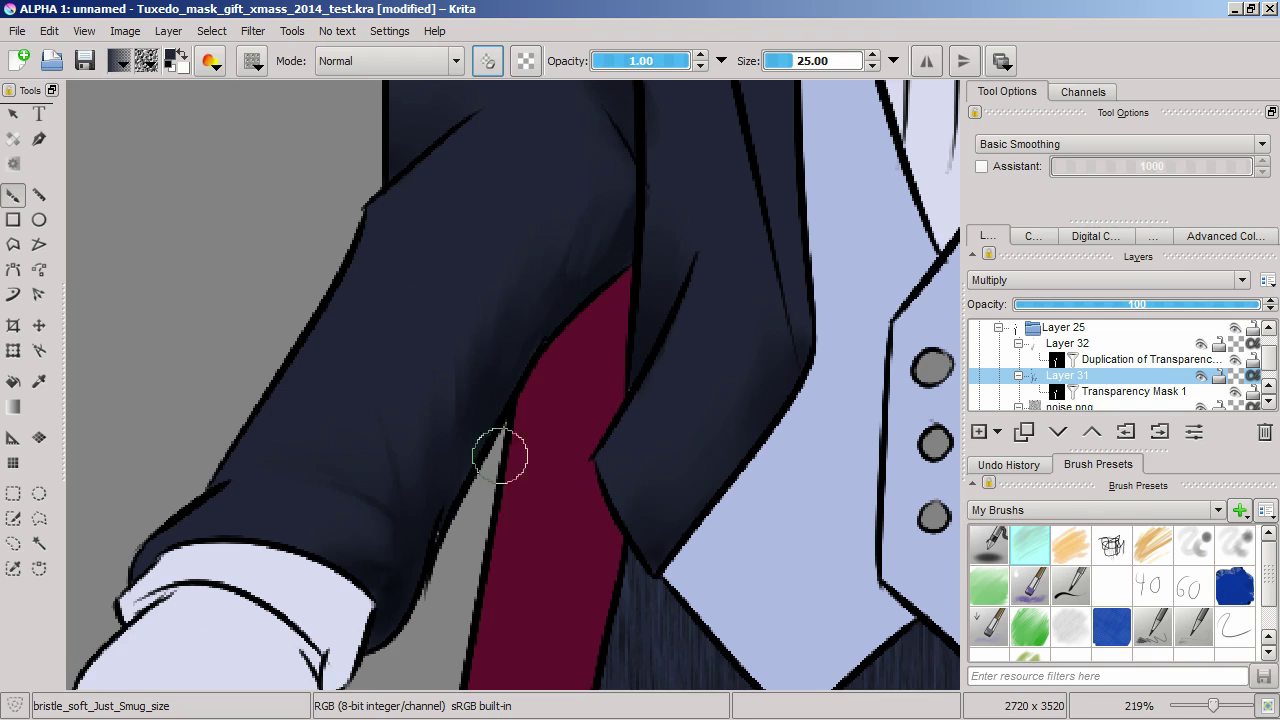
scroll(500, 455, "up", 2)
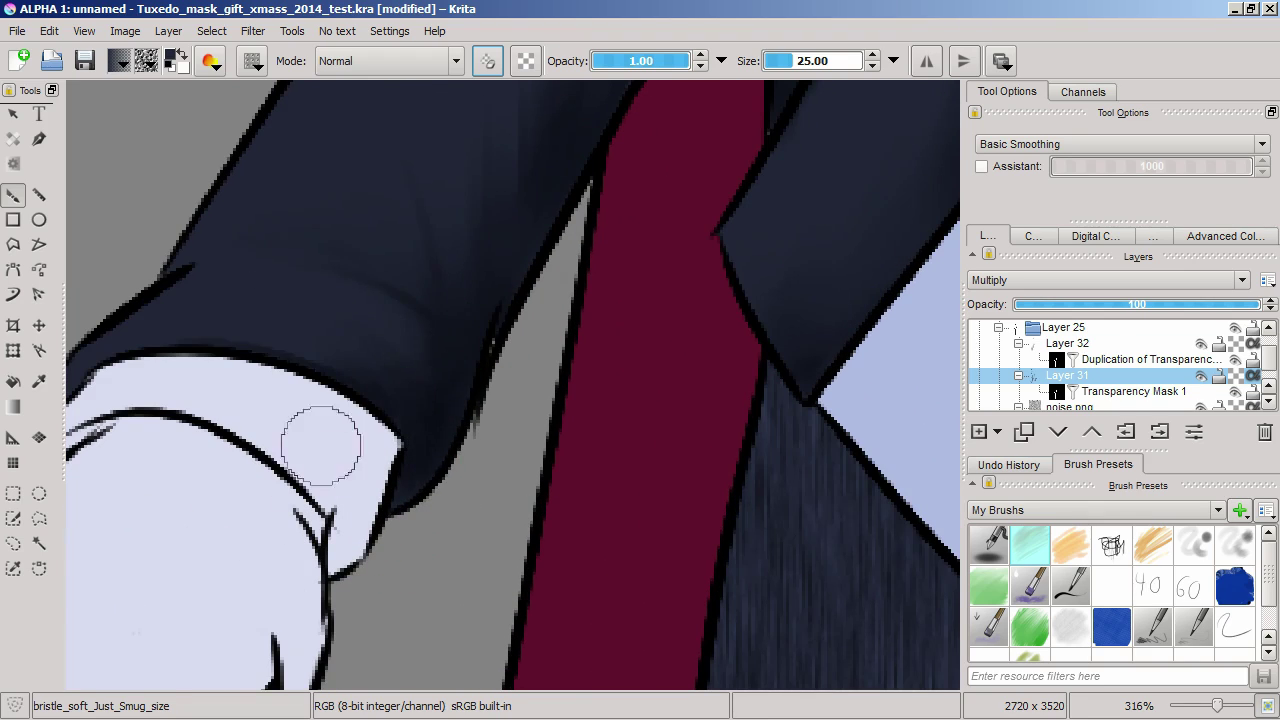
scroll(457, 444, "down", 1)
scroll(381, 358, "up", 1)
scroll(485, 362, "down", 1)
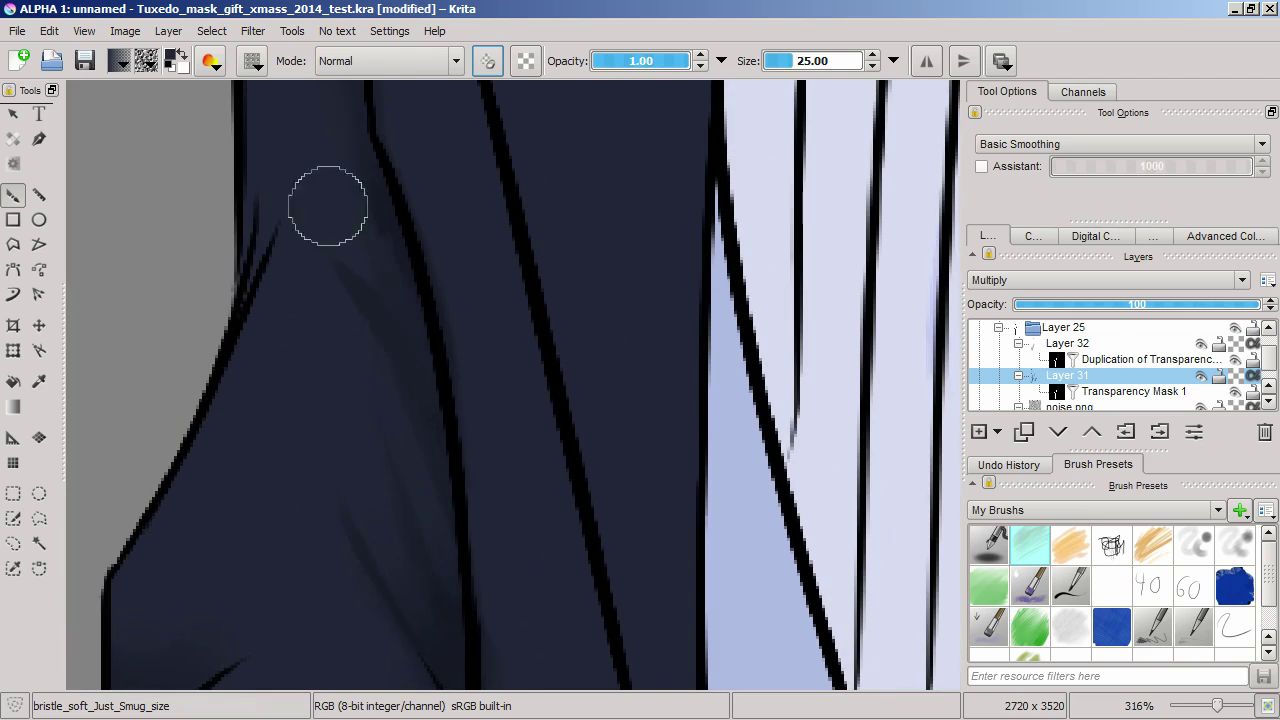
scroll(326, 292, "up", 1)
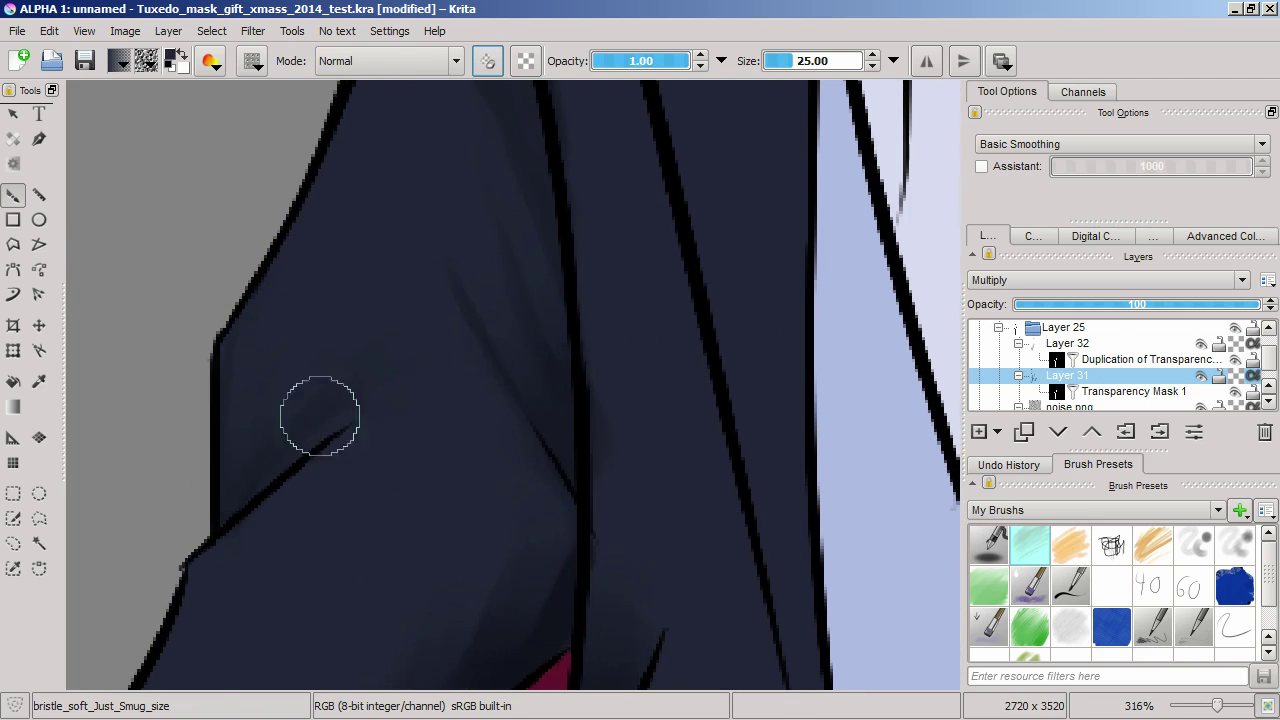
On Layer 32, shade the lapel beside the lowered arm next to the vest with Bristles_pencil and blend it with Bristles_pencil_smug
scroll(250, 588, "down", 4)
key("Page_Up")
key("slash")
scroll(408, 477, "up", 3)
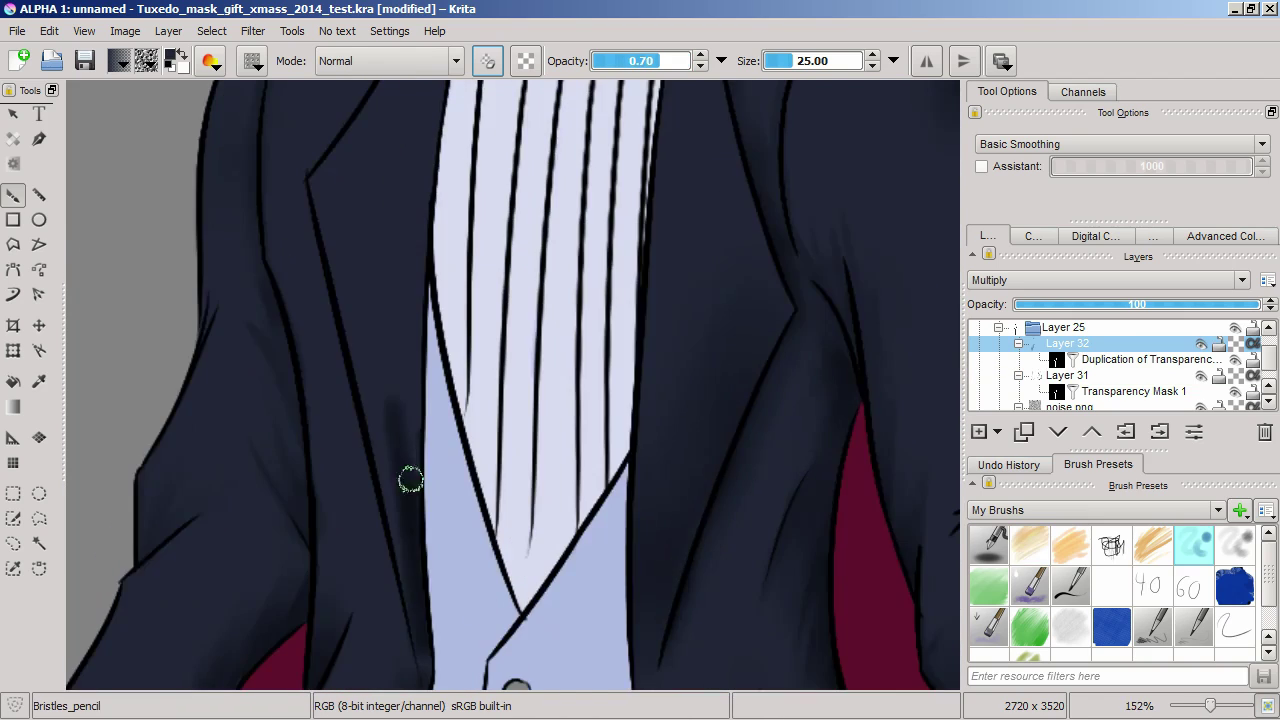
key("slash")
scroll(246, 306, "down", 2)
scroll(286, 643, "down", 3)
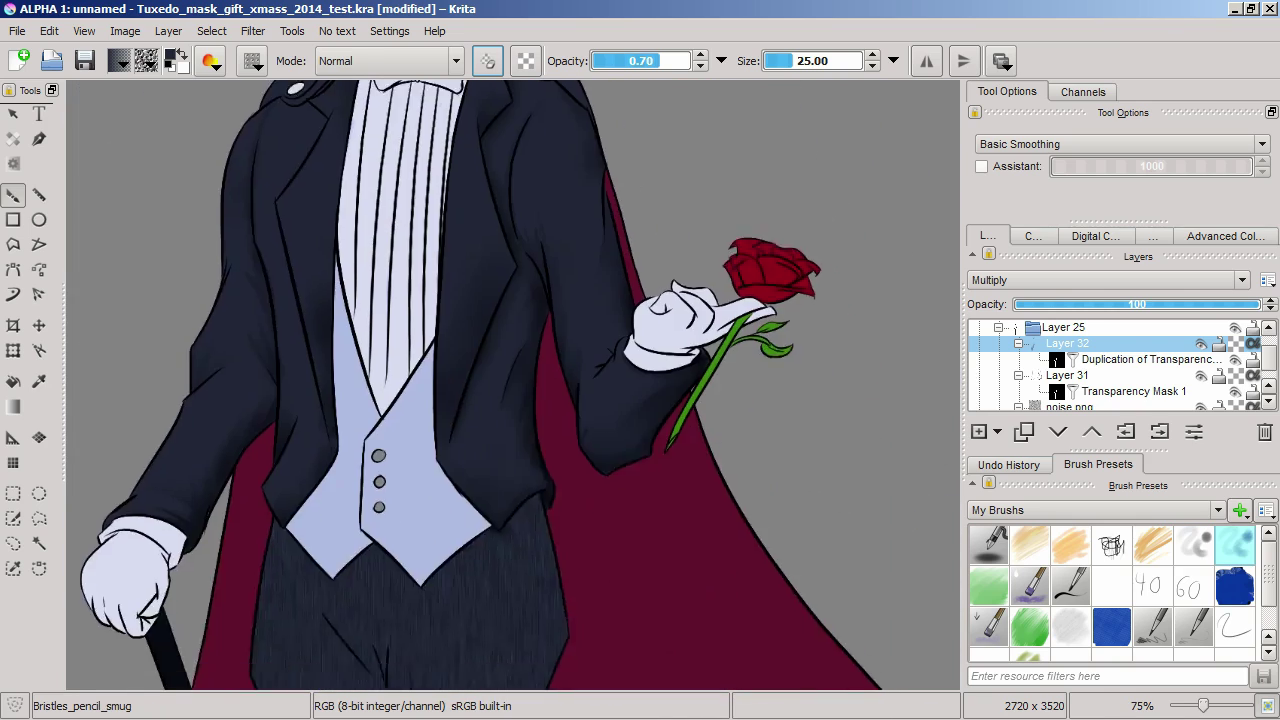
On Layer 31, paint trouser shadows with Bristles_pencil along the folds, the front leg's outer edge and the hem above the shoe
scroll(330, 560, "up", 3)
key("slash")
key("Page_Down")
scroll(663, 194, "up", 4)
scroll(398, 324, "down", 2)
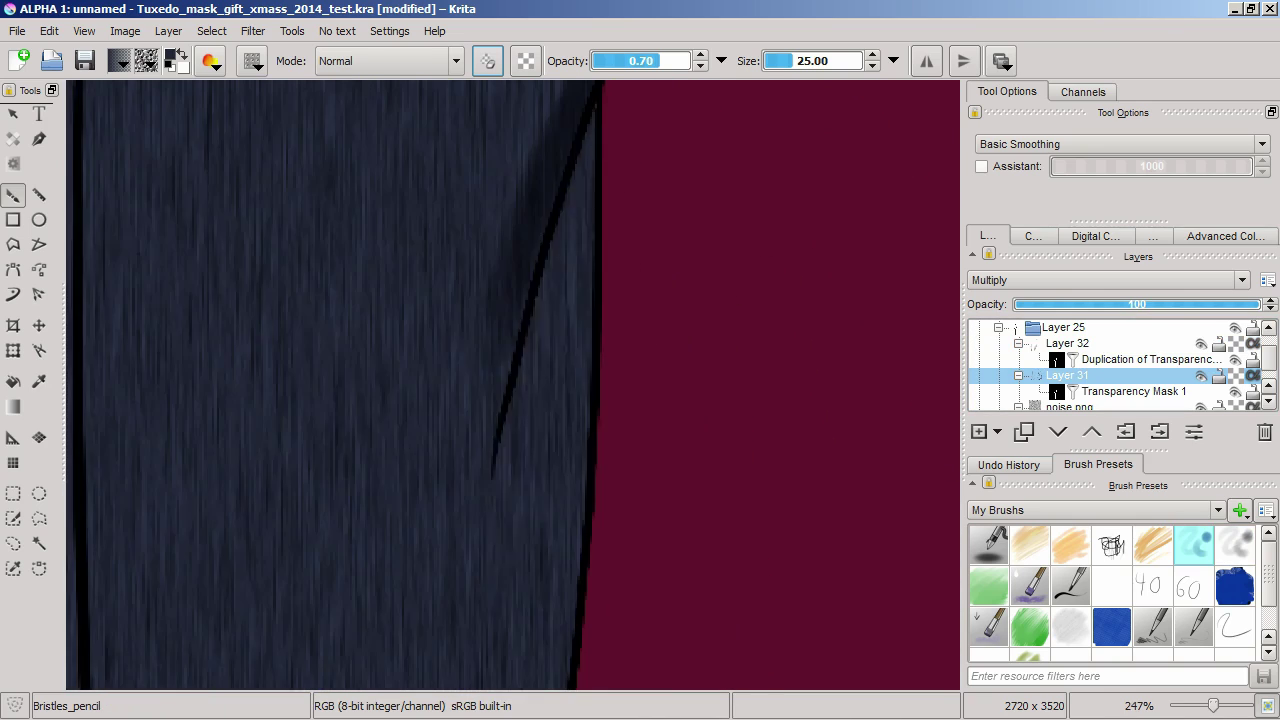
scroll(398, 324, "down", 10)
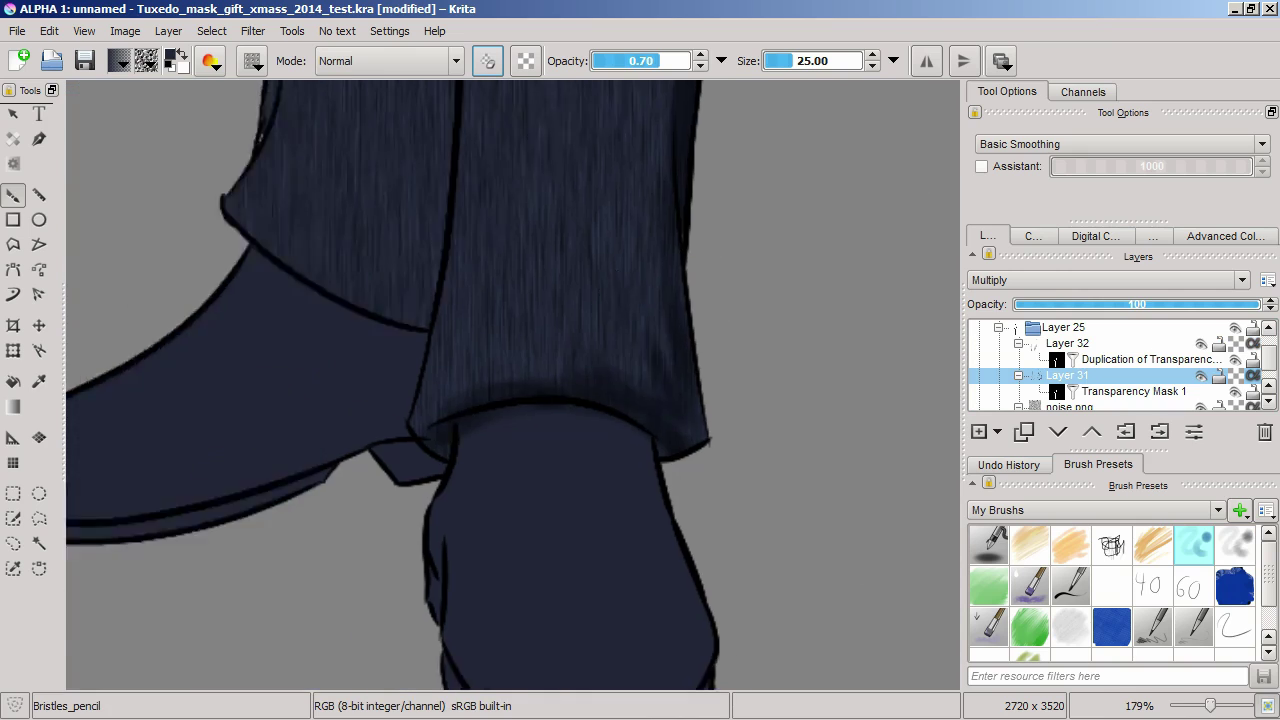
scroll(475, 184, "up", 3)
scroll(475, 184, "up", 5)
scroll(634, 377, "down", 3)
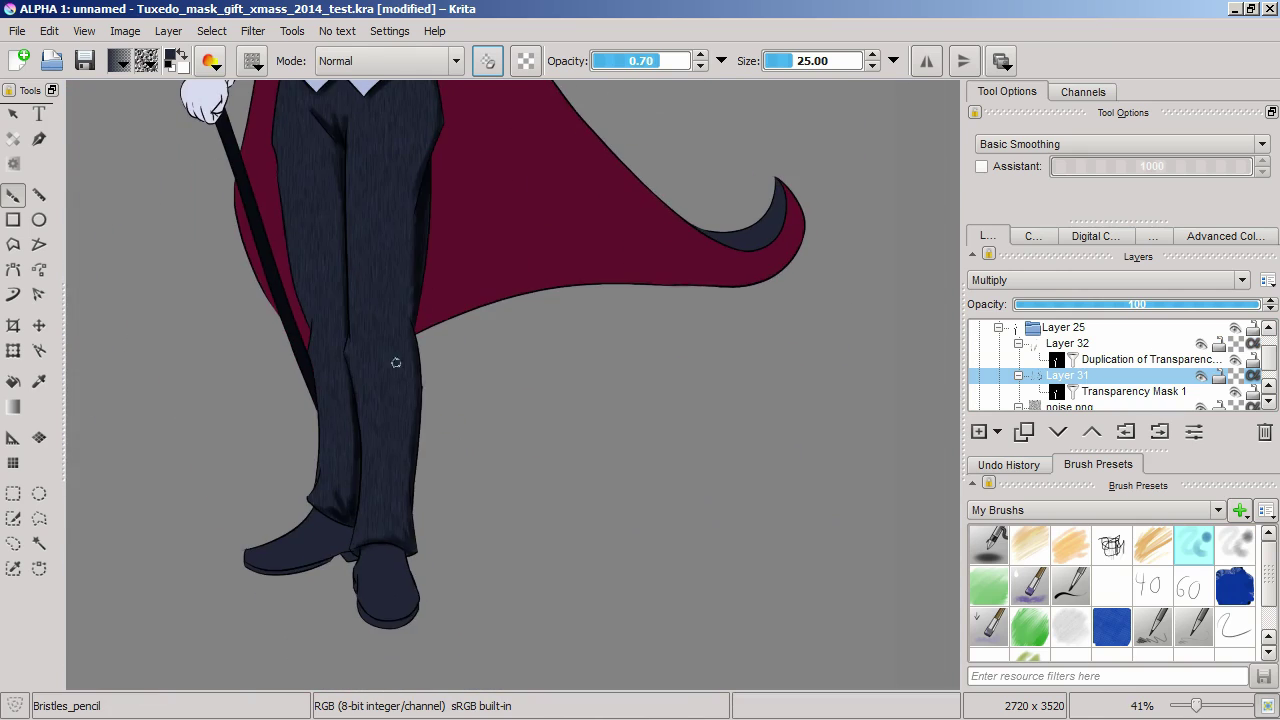
Blend the shadows along the front leg's outer edge, at the hip and under the vest with Bristles_pencil_smug
key("slash")
scroll(300, 500, "up", 4)
scroll(565, 453, "down", 2)
scroll(506, 534, "up", 5)
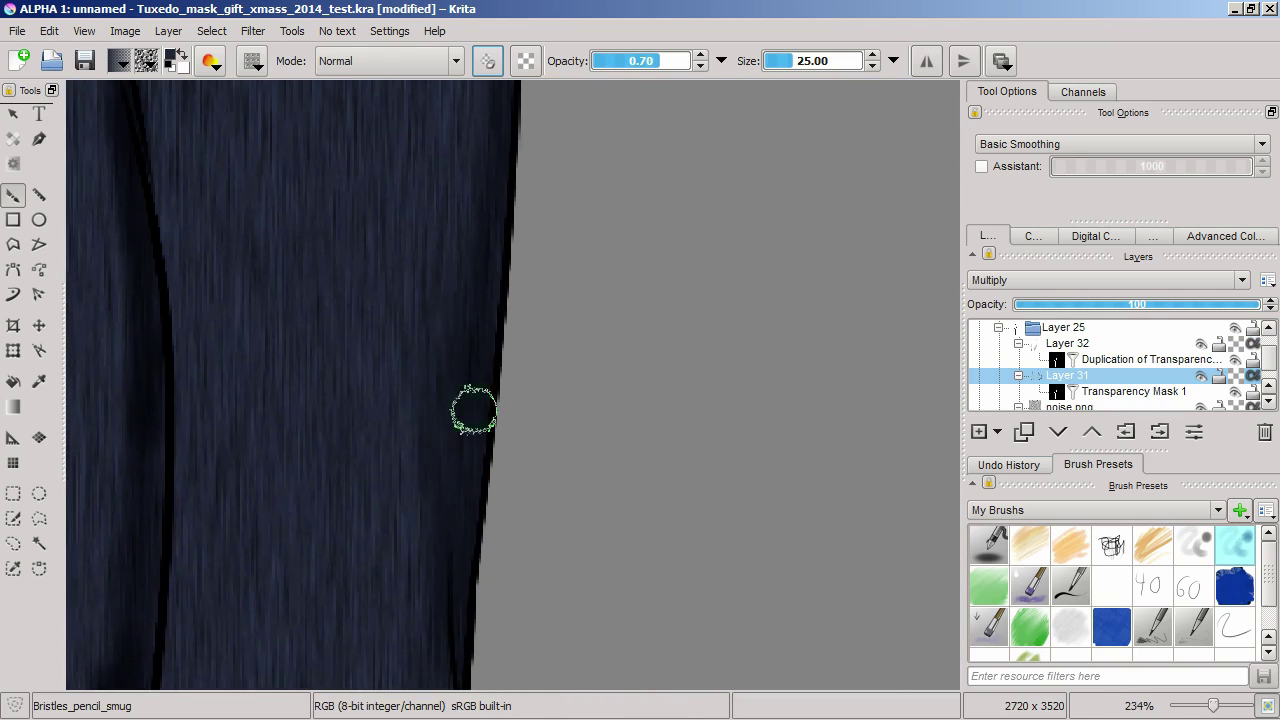
scroll(354, 437, "down", 4)
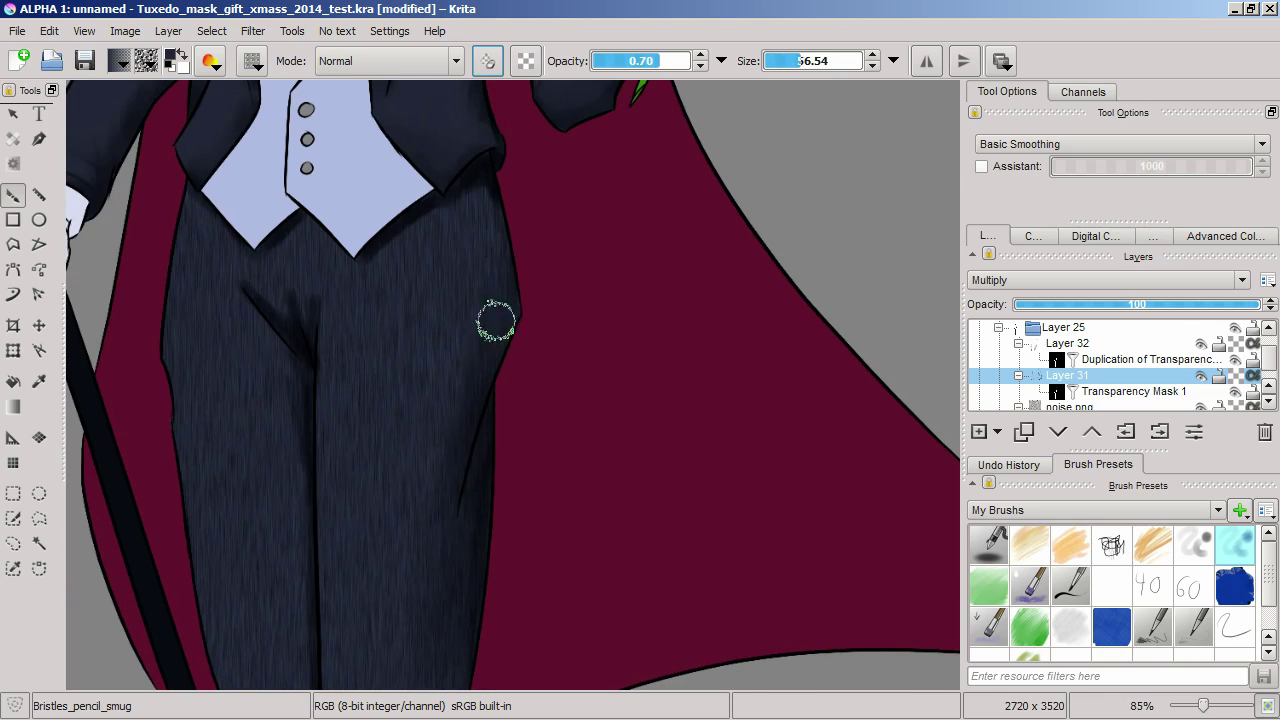
scroll(497, 291, "up", 3)
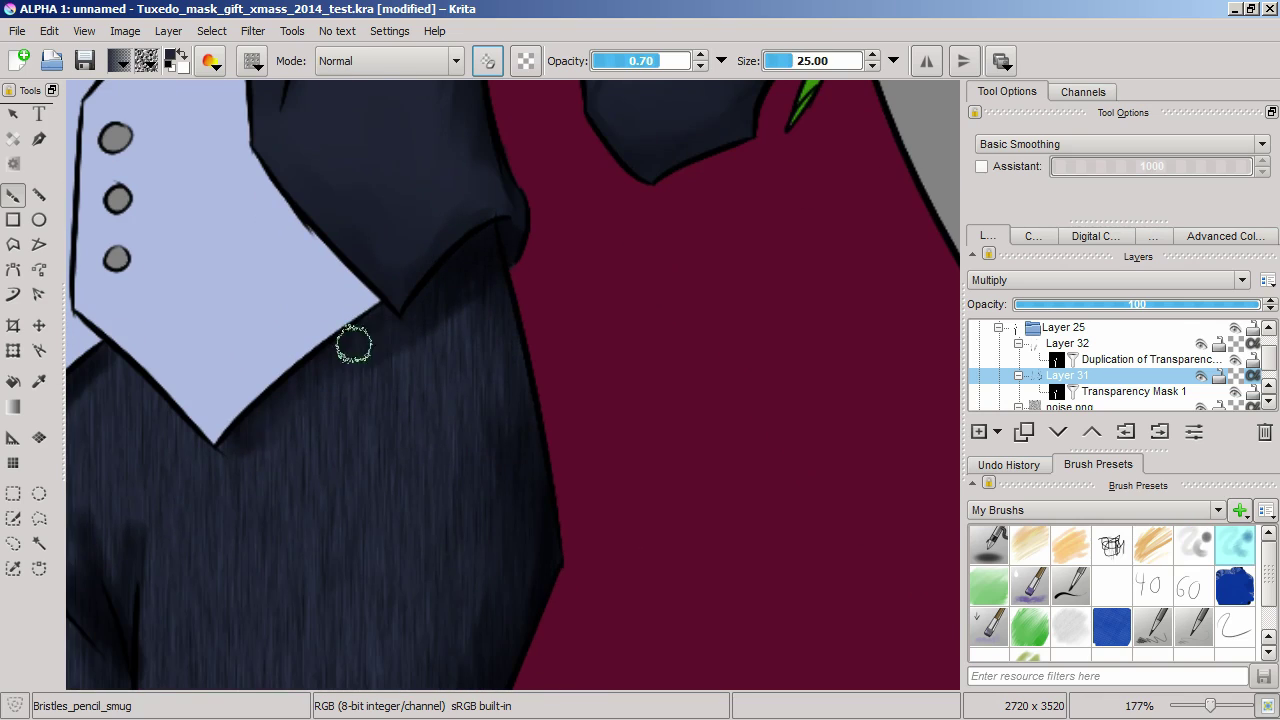
Blend the shadows at the rear leg's cuff, along the inner leg line and around the crotch creases with Bristles_pencil_smug
scroll(243, 437, "down", 3)
scroll(357, 420, "up", 4)
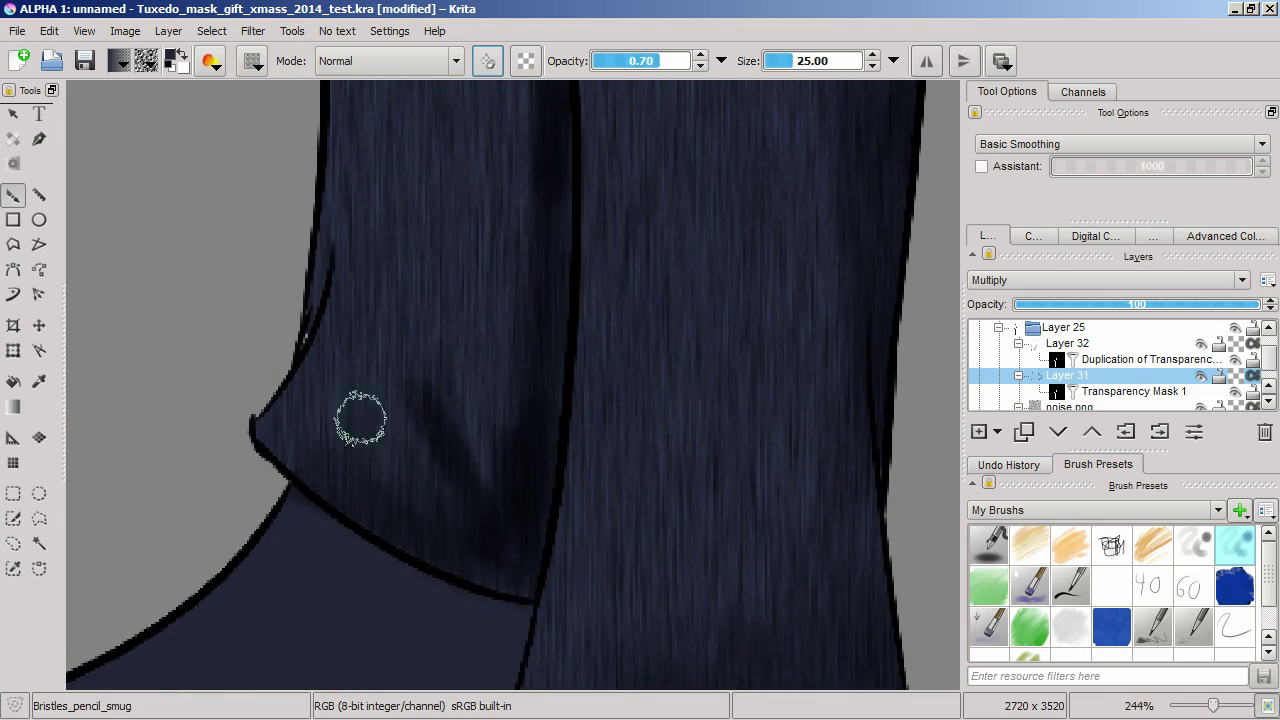
scroll(515, 550, "up", 10)
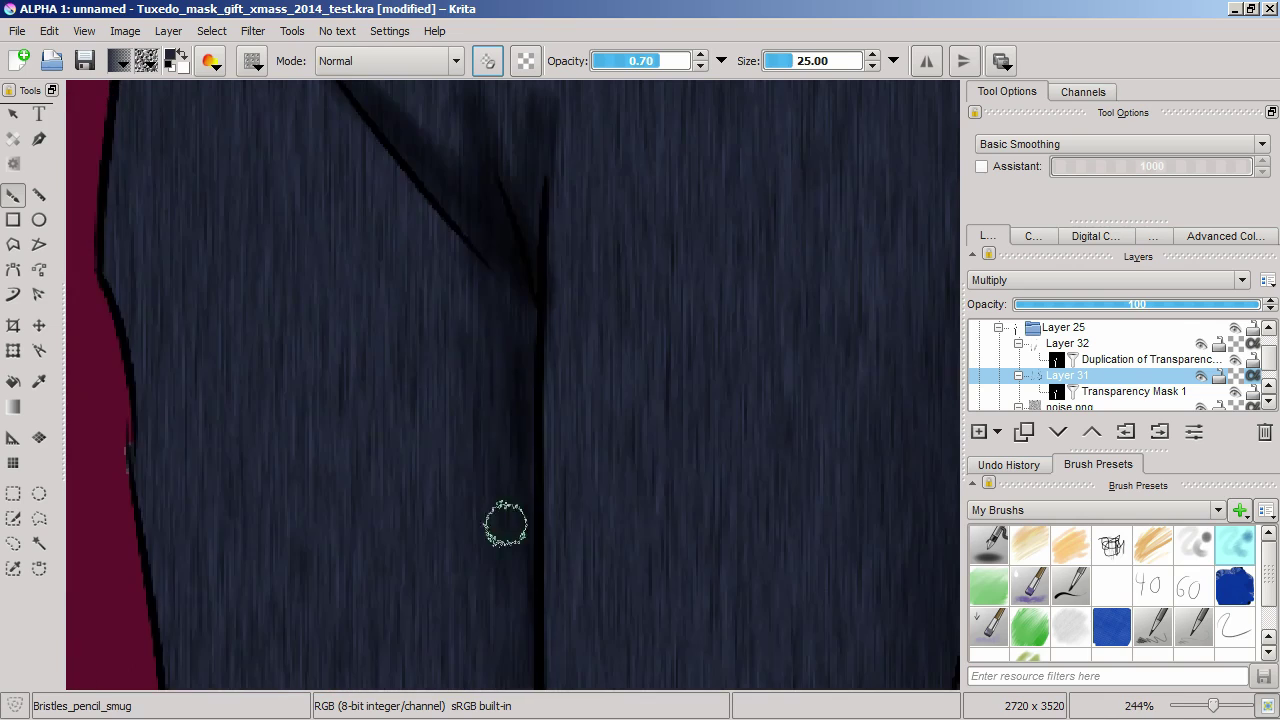
scroll(271, 243, "up", 2)
scroll(429, 291, "down", 4)
scroll(429, 291, "down", 4)
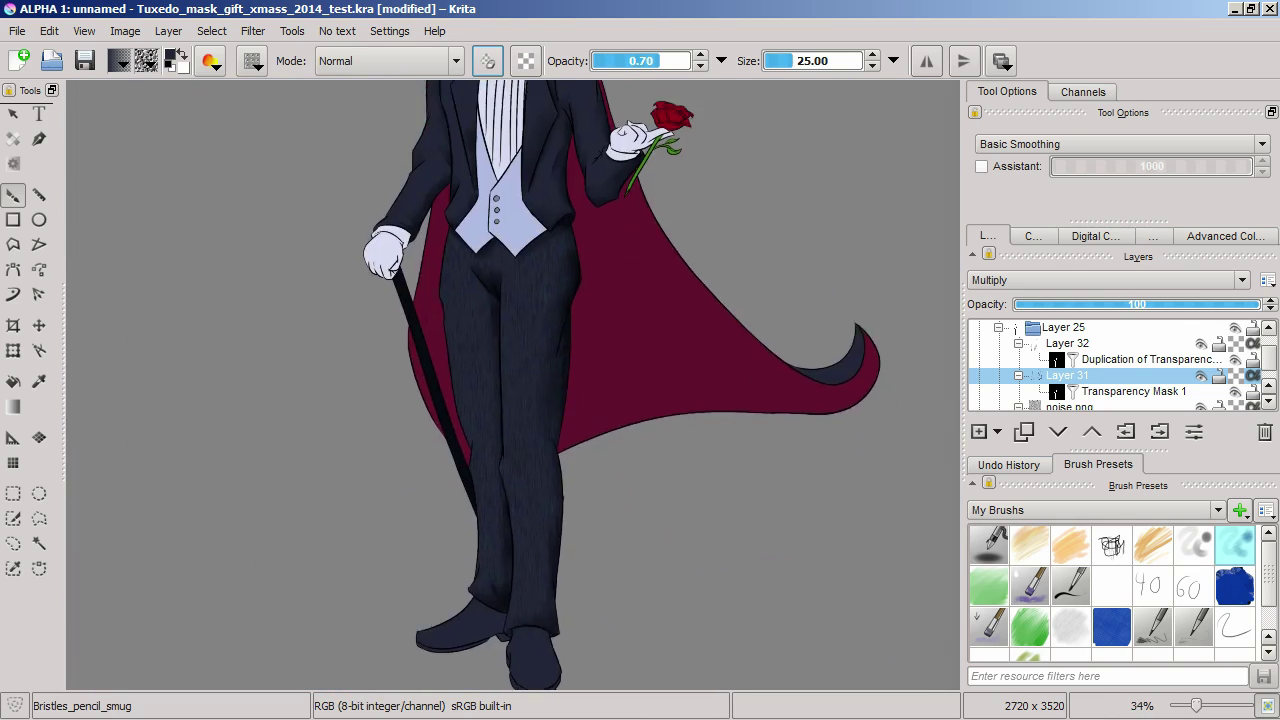
Smudge the front leg's outer shadows into folds from the hem to the knee with bristle_soft_Just_Smug_size at size 25
scroll(430, 420, "up", 2)
key("slash")
scroll(449, 383, "up", 5)
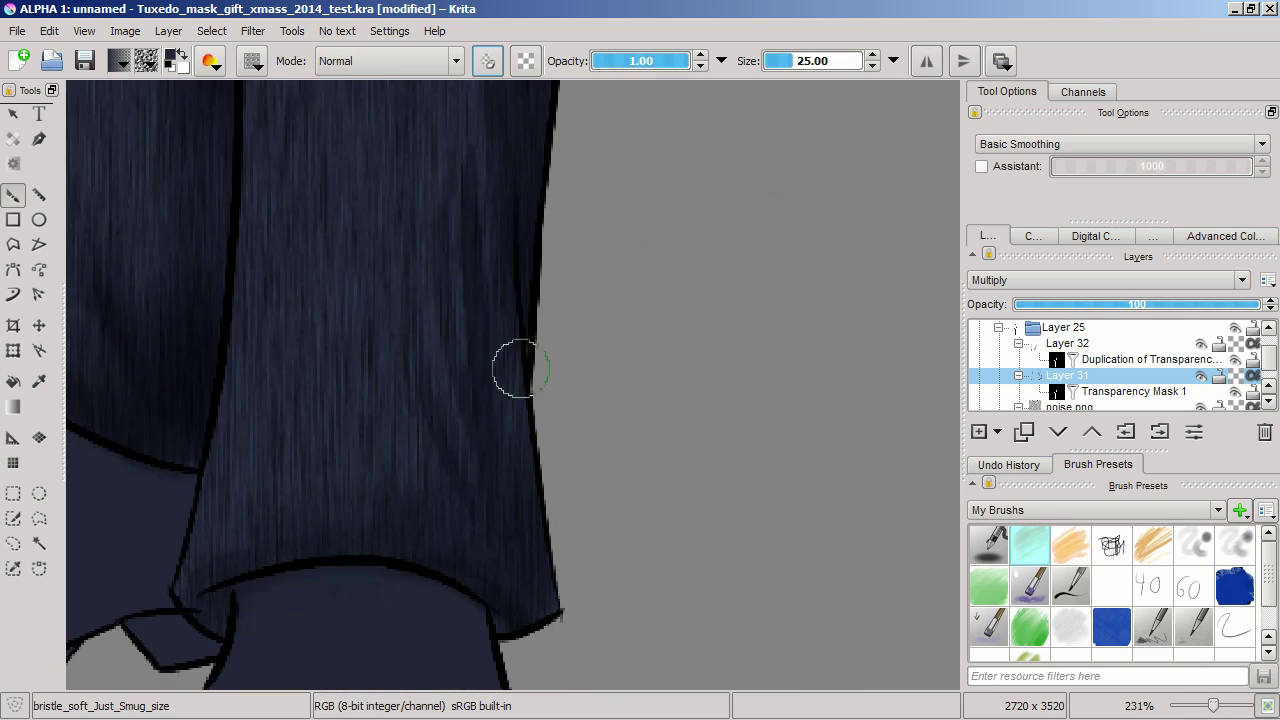
scroll(521, 368, "up", 6)
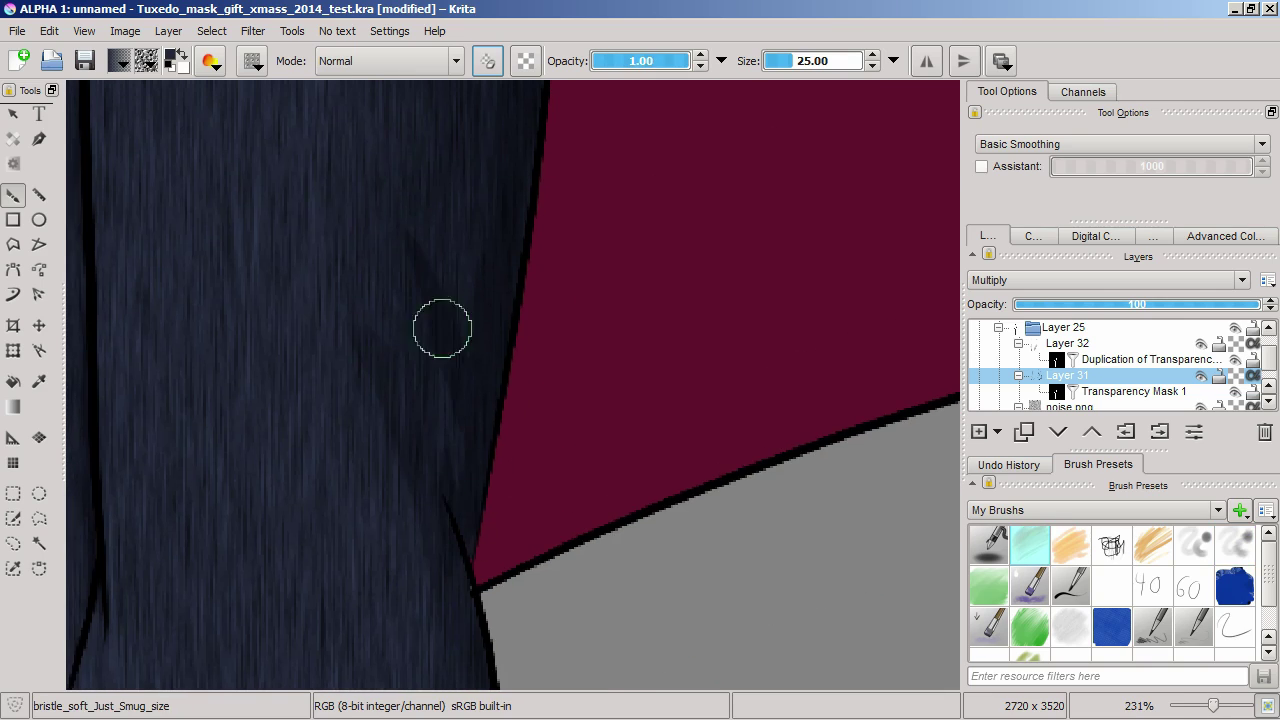
scroll(477, 614, "up", 8)
scroll(554, 471, "left", 3)
scroll(602, 491, "up", 1)
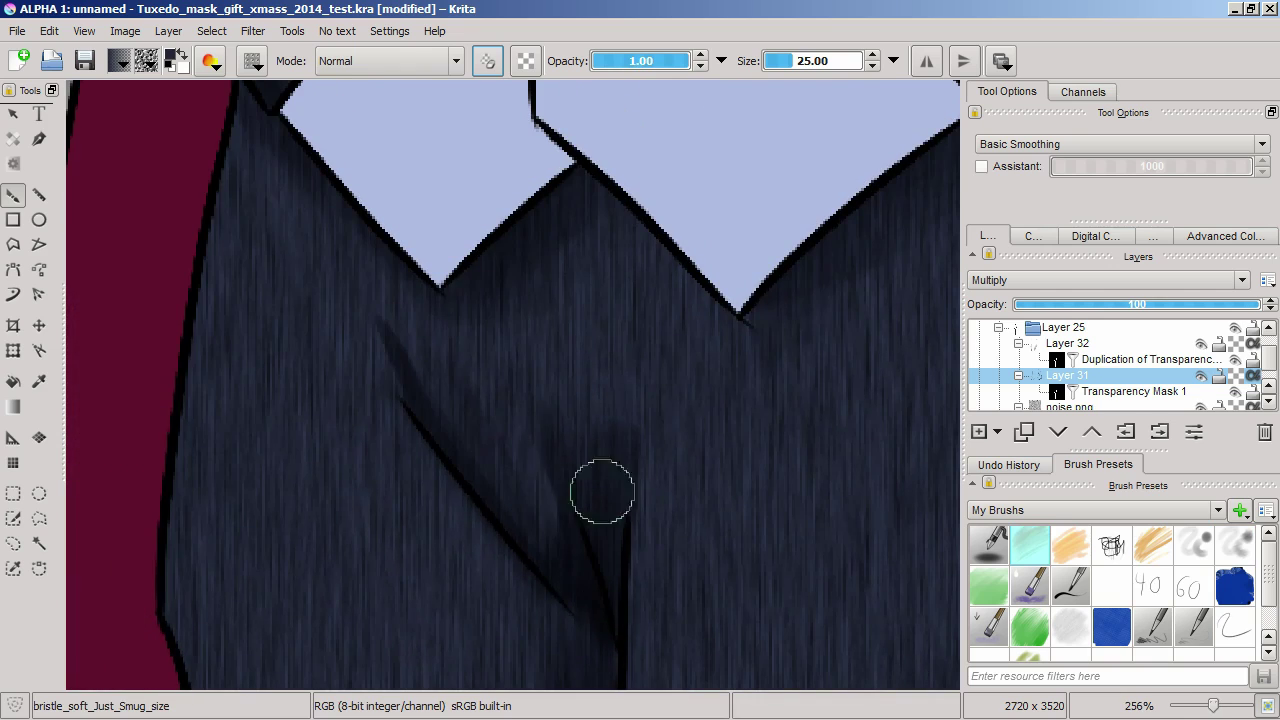
Smudge fold shapes into the shadows at the rear trouser cuff and around the crotch creases
scroll(602, 491, "down", 8)
scroll(472, 468, "down", 1)
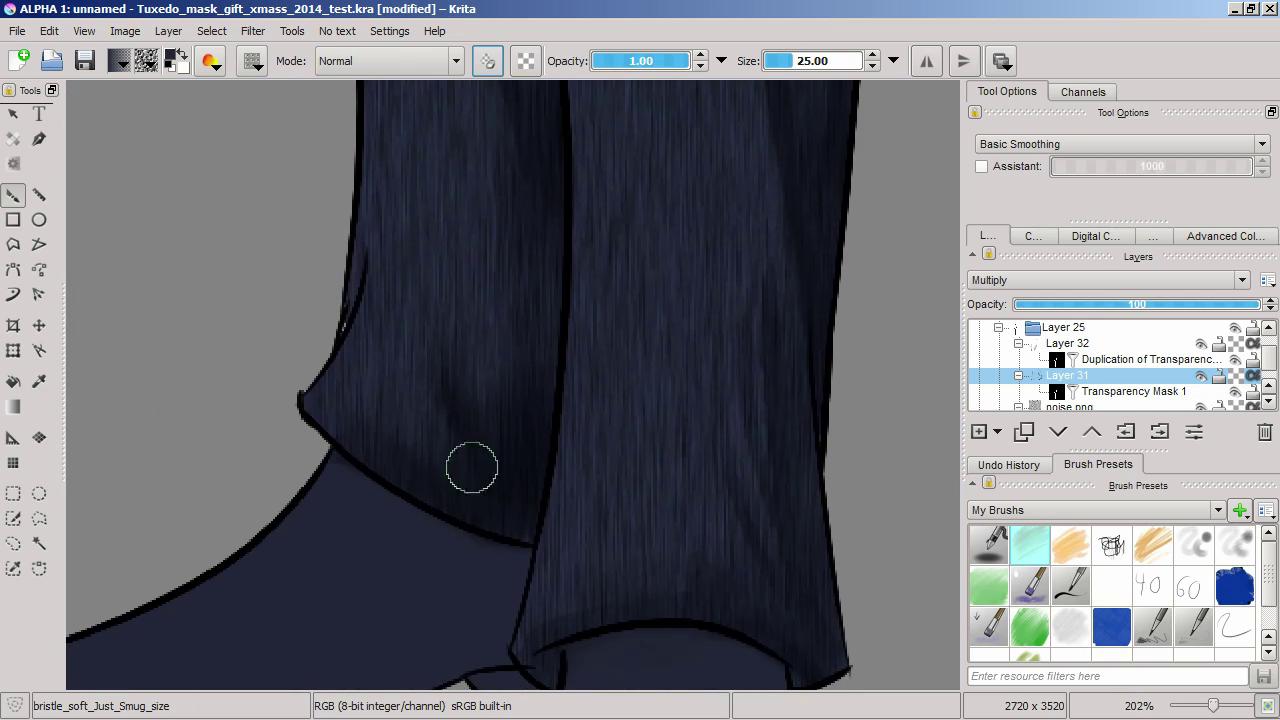
scroll(335, 399, "down", 4)
scroll(610, 246, "up", 5)
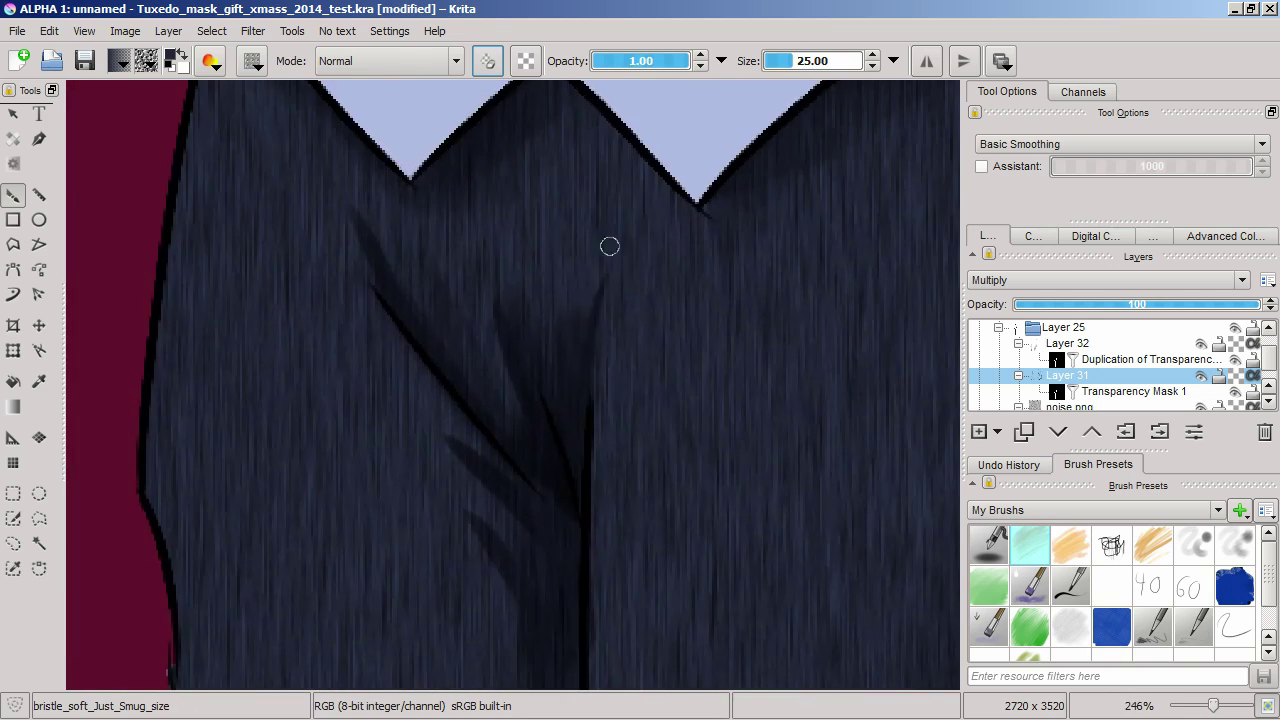
scroll(582, 388, "down", 4)
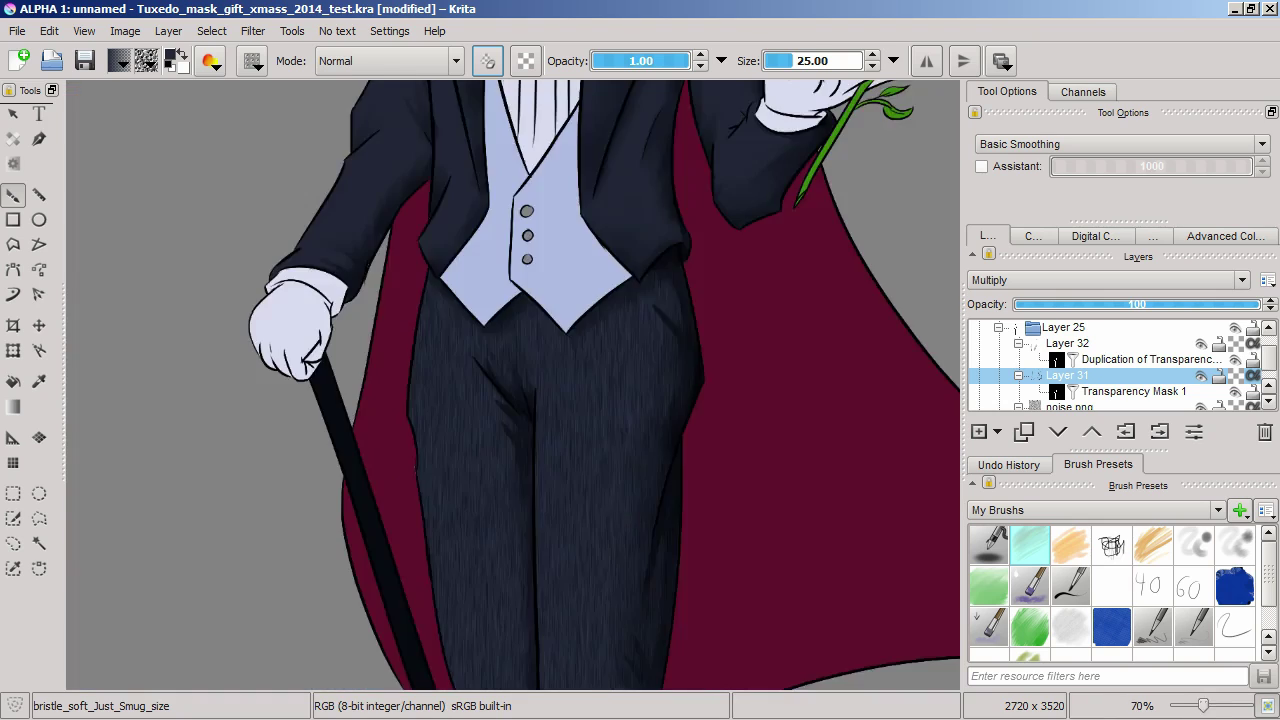
Soften the smudged trouser folds with the Bristles_pencil_smug brush
scroll(543, 466, "up", 4)
key("slash")
scroll(693, 469, "down", 4)
scroll(434, 274, "up", 3)
scroll(434, 274, "down", 3)
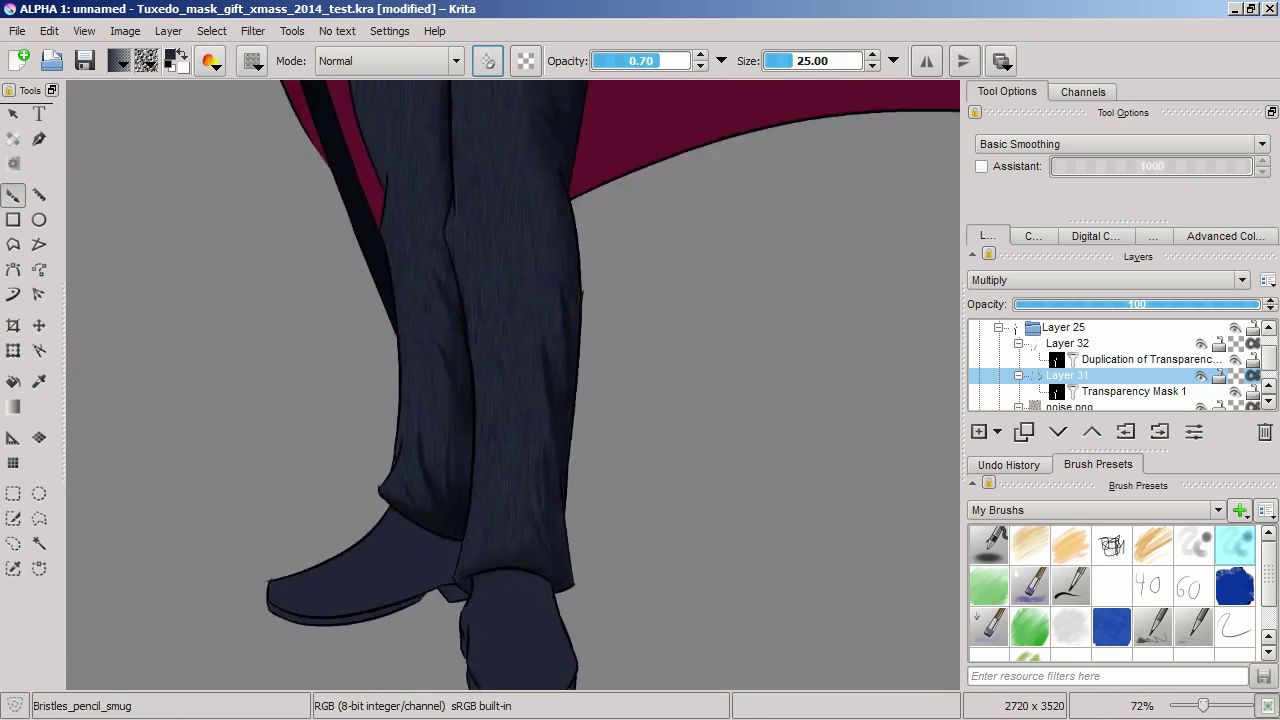
On Layer 32, shade both shoes under the trouser hems and along the soles, then blend the shading with Bristles_pencil_smug
scroll(580, 357, "up", 4)
key("slash")
key("Page_Up")
left_click_drag(775, 510, 620, 530)
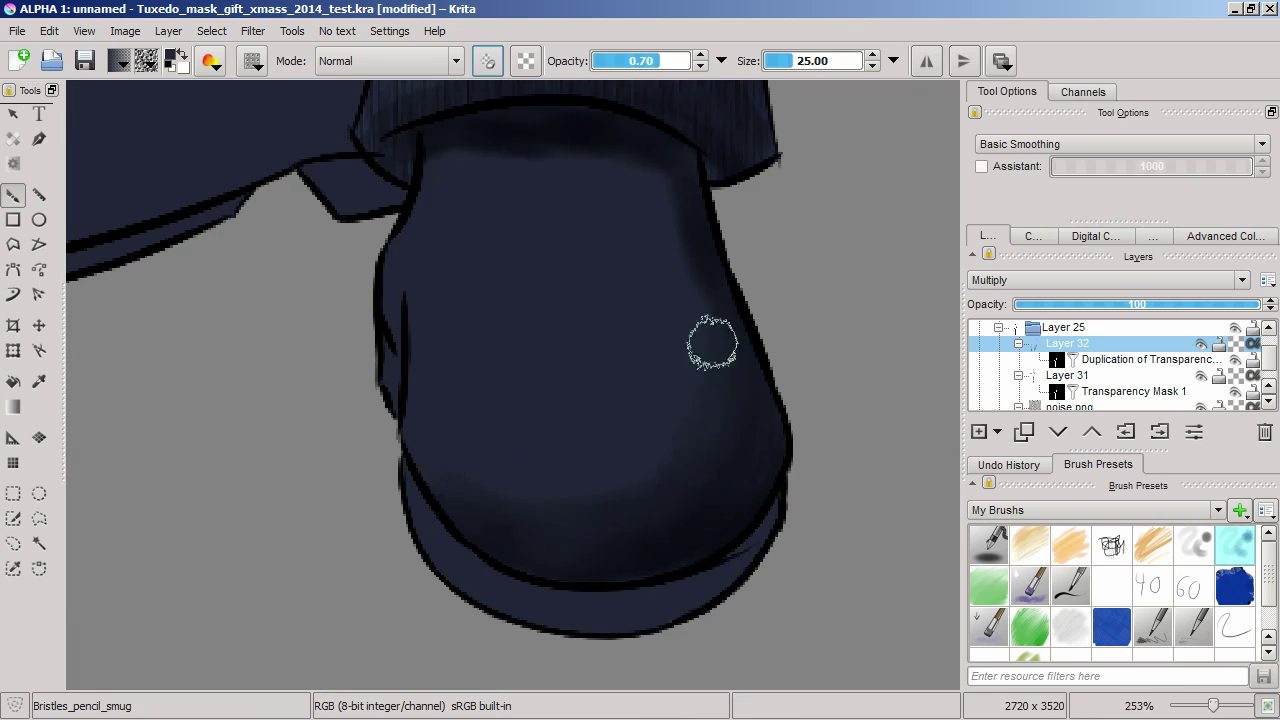
scroll(664, 356, "up", 3)
scroll(664, 499, "down", 3)
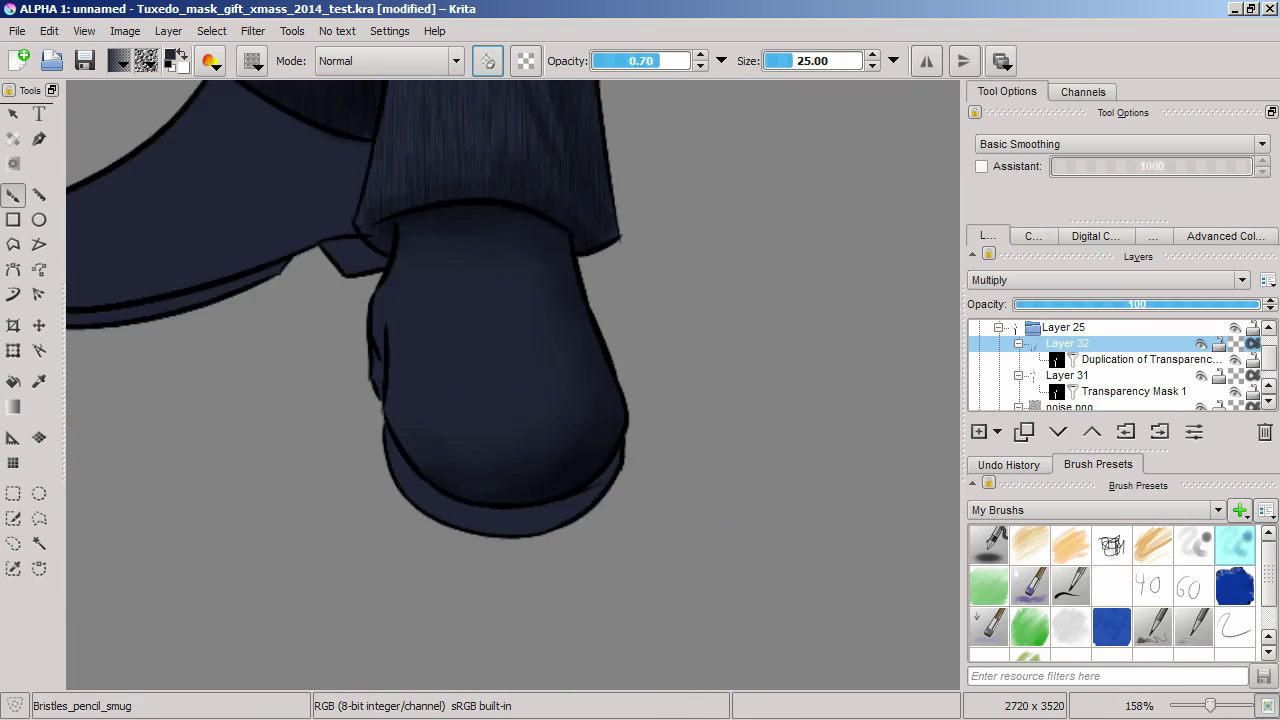
scroll(574, 343, "up", 2)
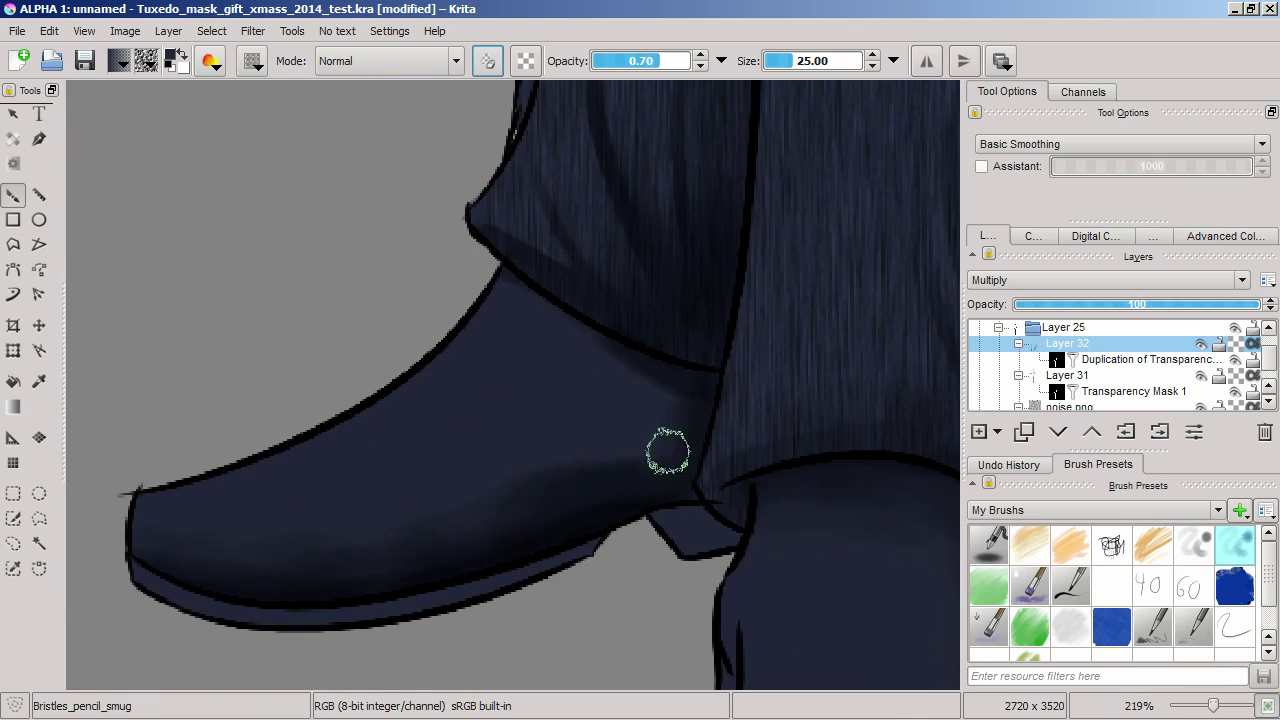
scroll(339, 541, "down", 5)
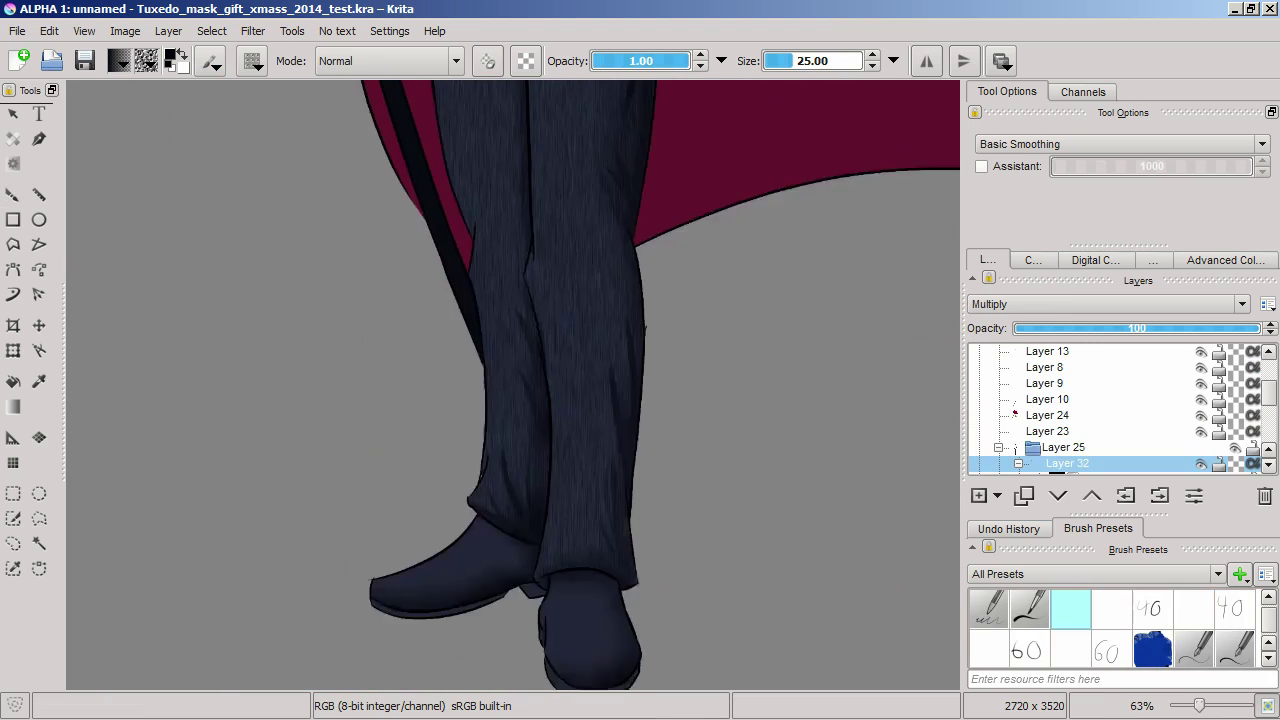
Set up a new layer in Screen mode and restore the Bristles_pencil preset from My Brushes at size 25
scroll(513, 385, "up", 5)
scroll(513, 385, "down", 5)
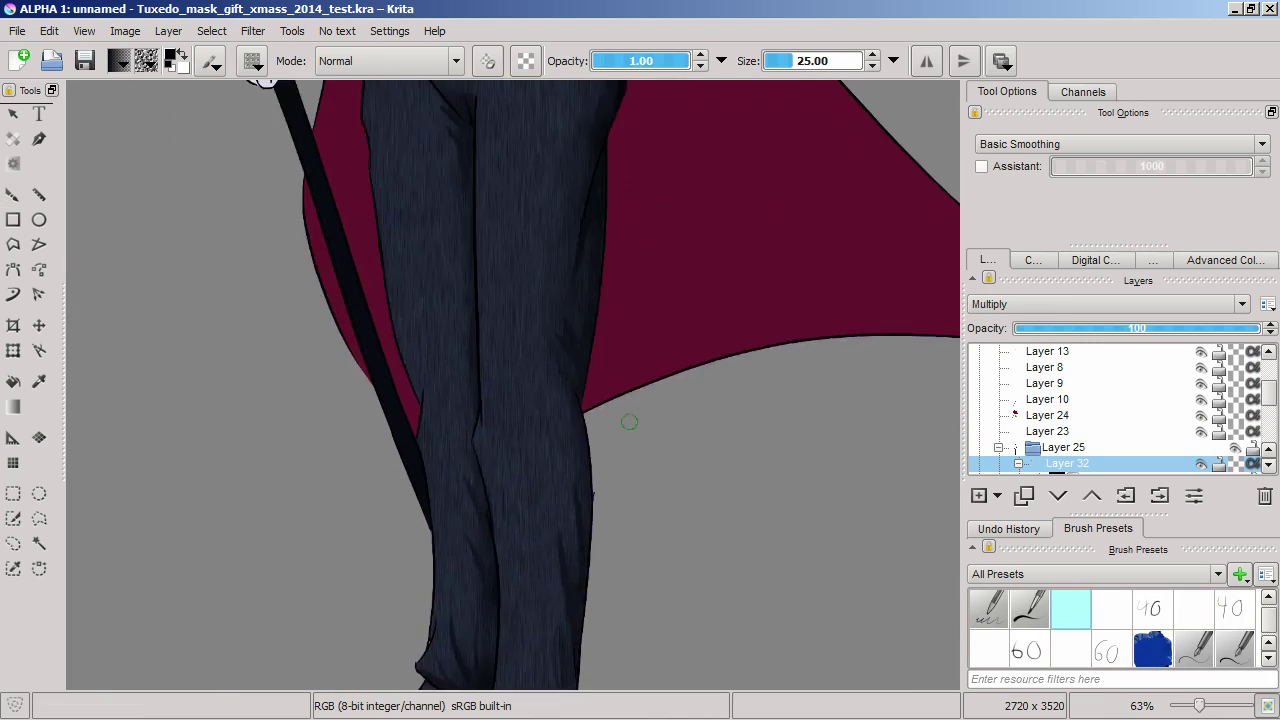
scroll(513, 385, "up", 5)
scroll(513, 385, "down", 5)
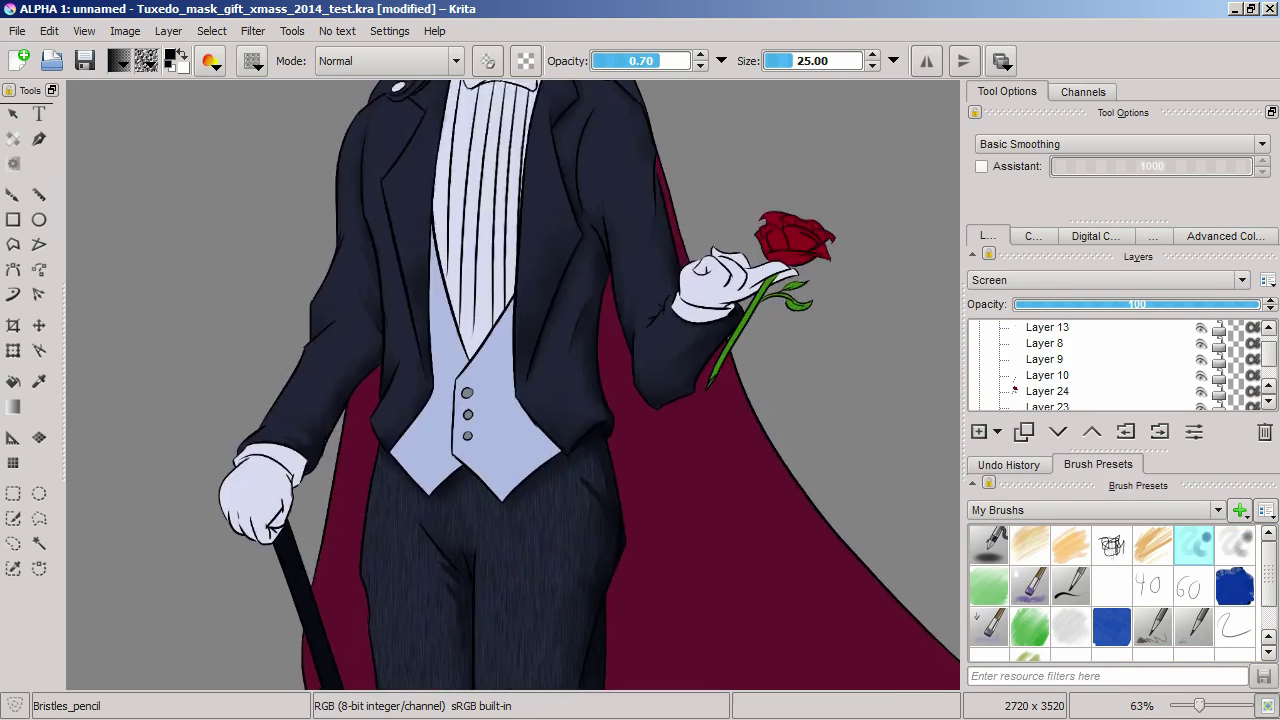
Paint light blue highlights down both trouser legs on the Screen layer with Bristles_pencil, from the thighs to the cuffs
scroll(646, 449, "up", 3)
scroll(646, 449, "down", 10)
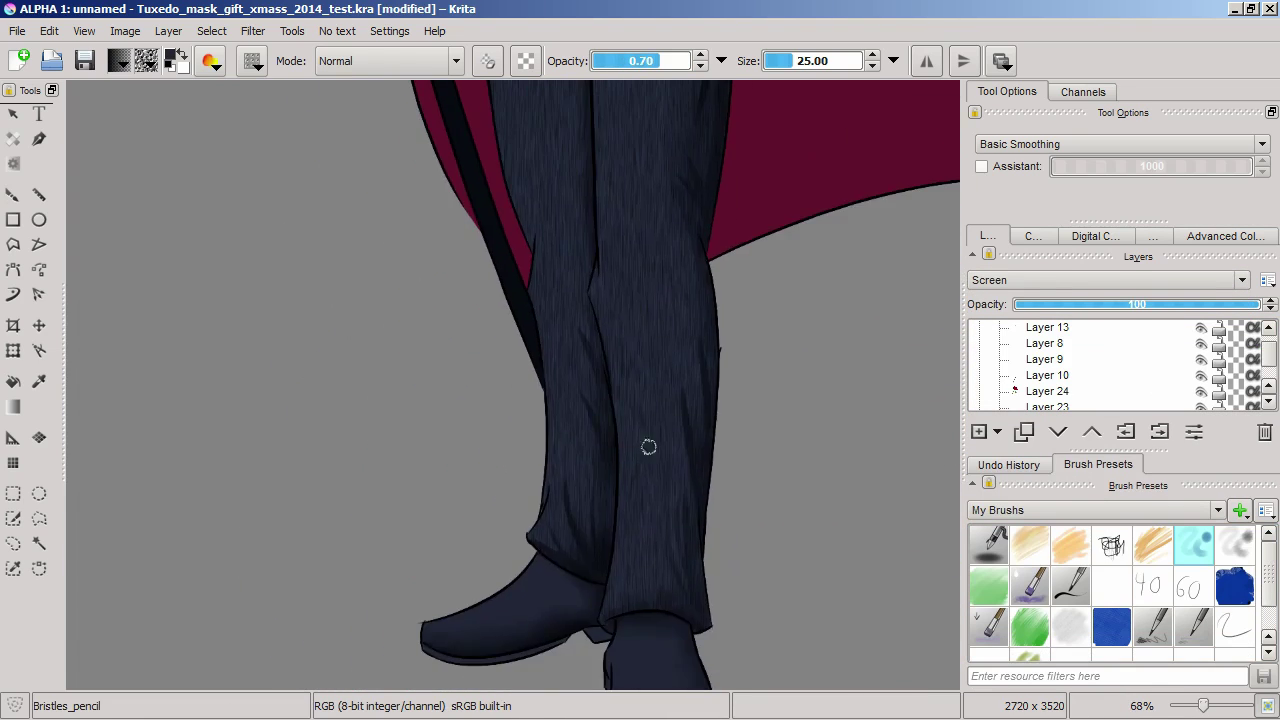
scroll(600, 343, "up", 3)
scroll(600, 343, "down", 2)
scroll(543, 369, "down", 5)
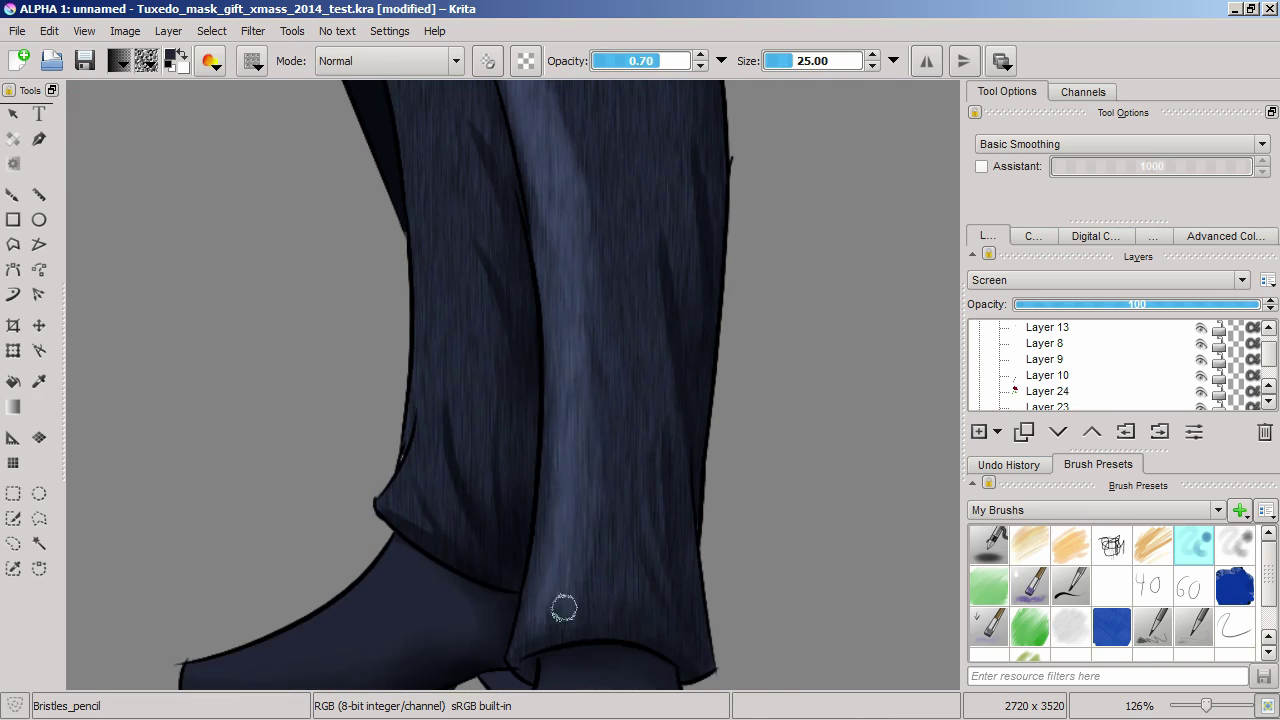
scroll(586, 457, "up", 6)
scroll(634, 547, "down", 5)
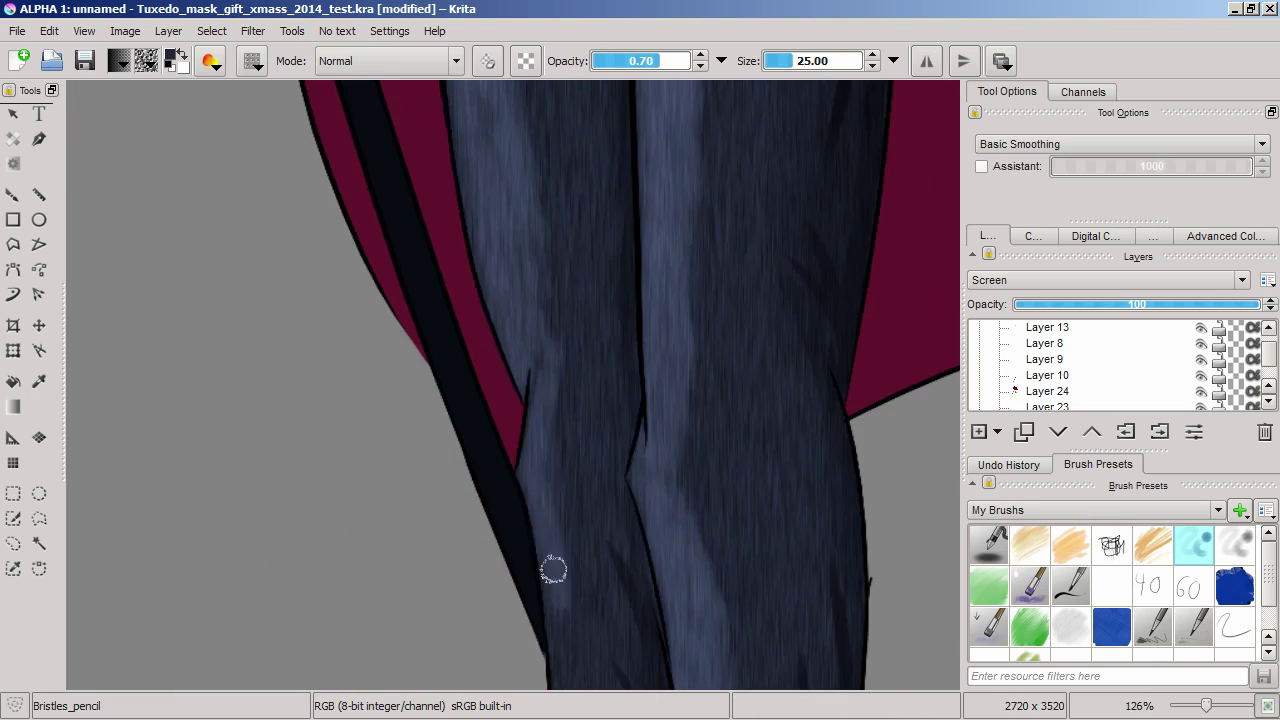
scroll(654, 370, "up", 8)
Blend the highlights on both trouser legs with a larger Bristles_pencil_smug brush
key("/")
scroll(523, 549, "down", 6)
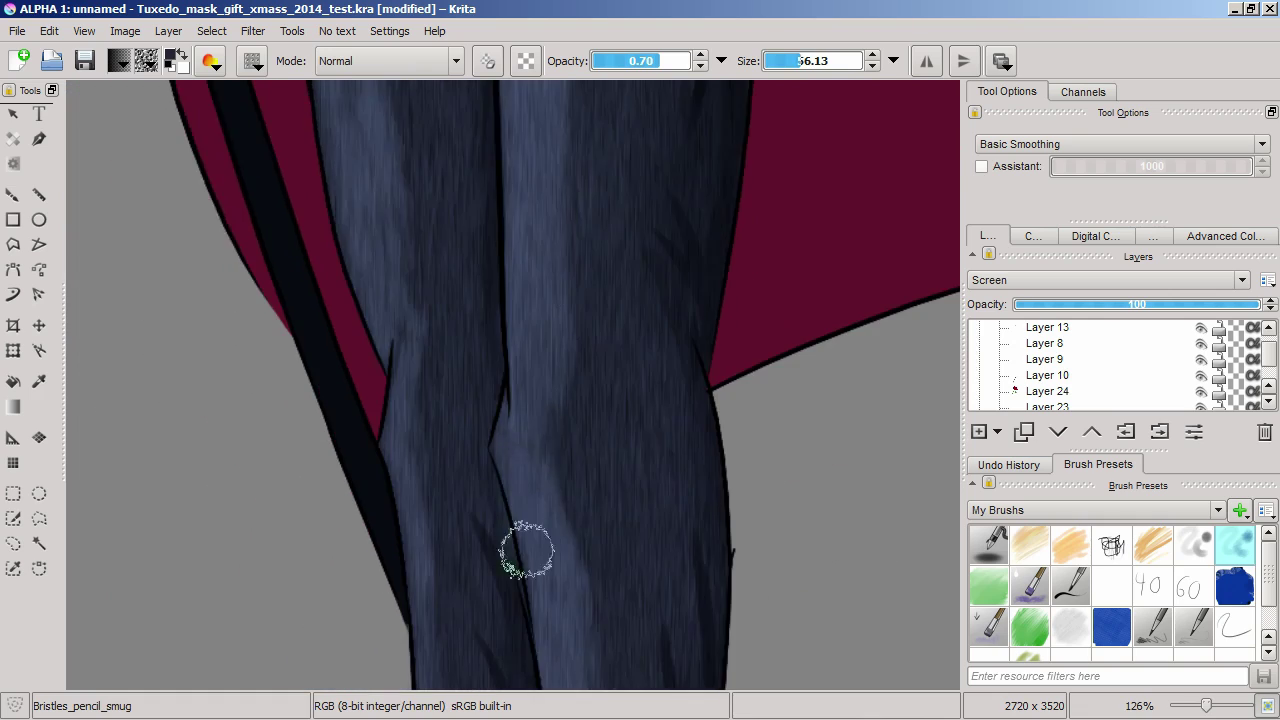
scroll(543, 494, "up", 3)
Attach a duplicate of the suit's transparency mask to Layer 34 and blend the rear leg's highlight with Bristles_pencil_smug at size 36.86
key("Page_Up")
key("Page_Up")
key("Page_Up")
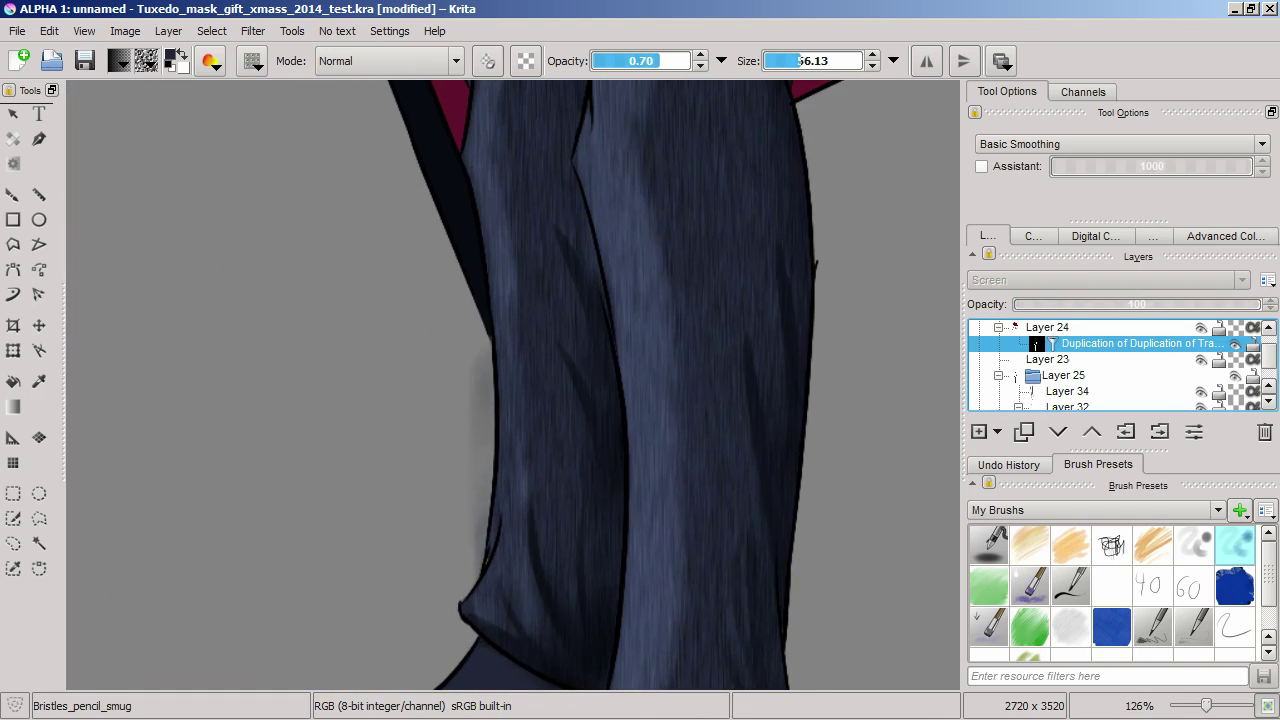
key("/")
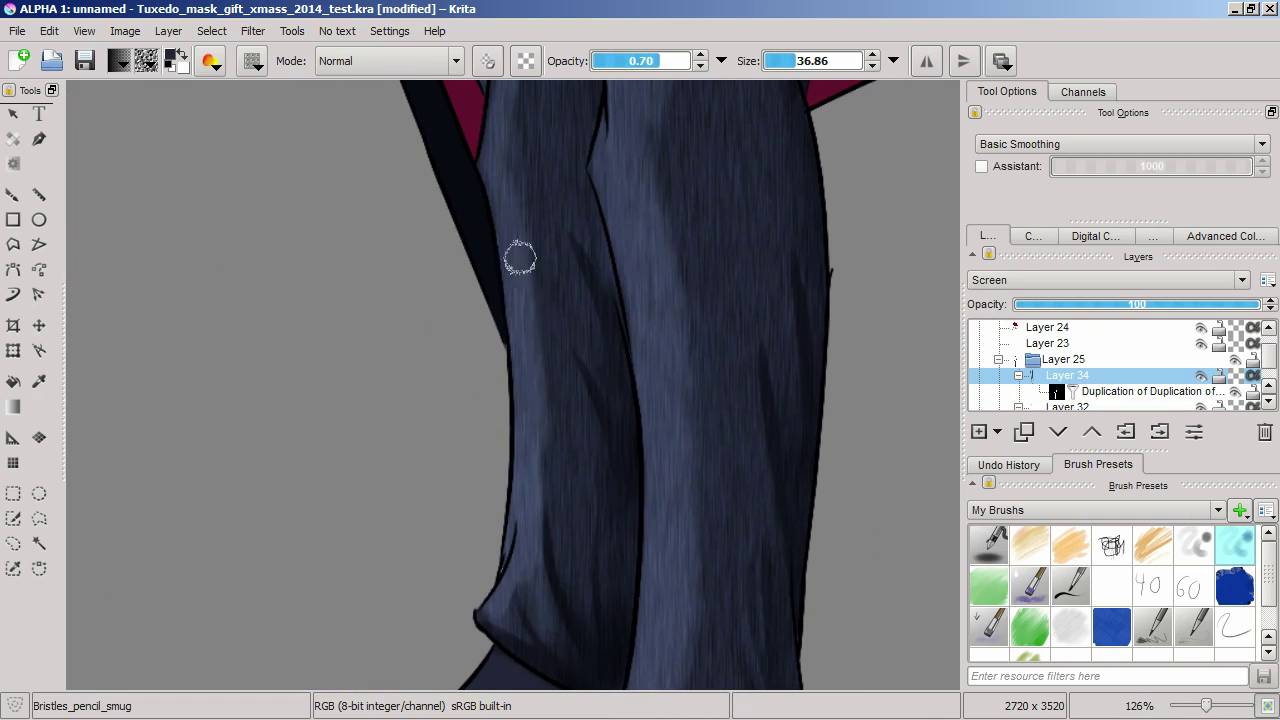
Extend the trouser highlights up to the hips and blend them along the thighs with Bristles_pencil_smug at size 37.56
scroll(613, 456, "up", 6)
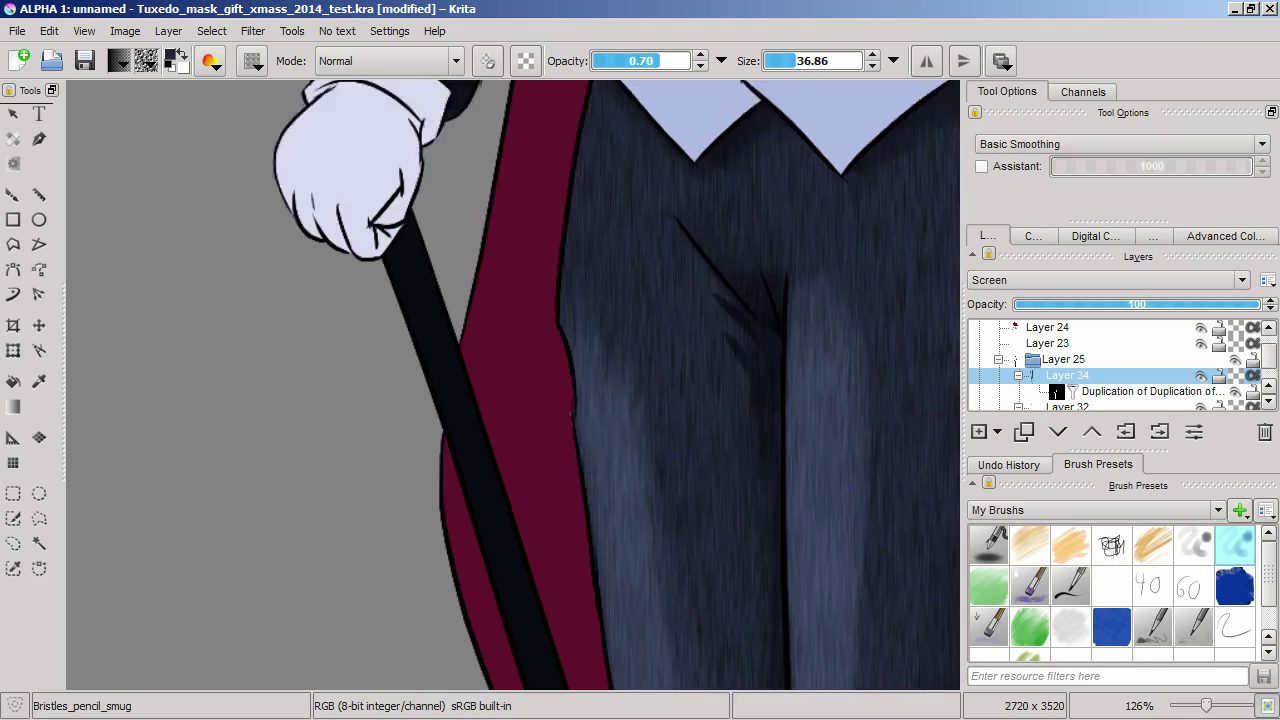
key("/")
scroll(526, 170, "up", 3)
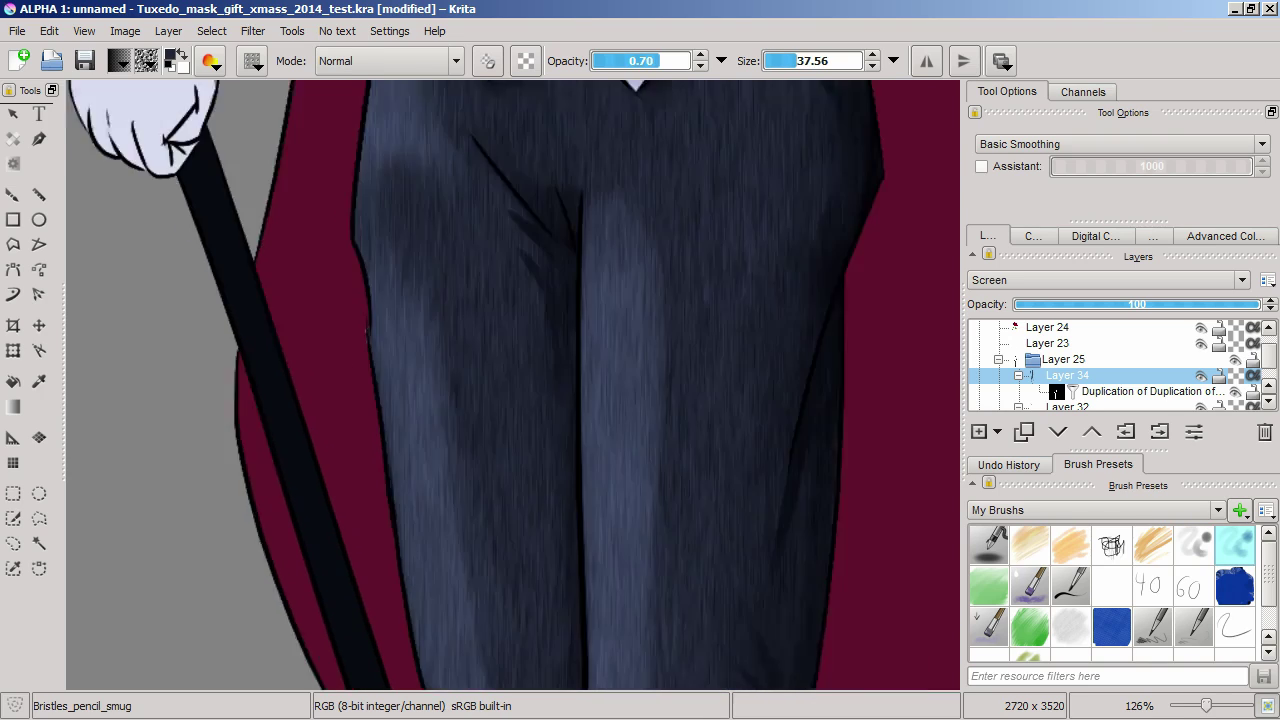
scroll(605, 404, "down", 5)
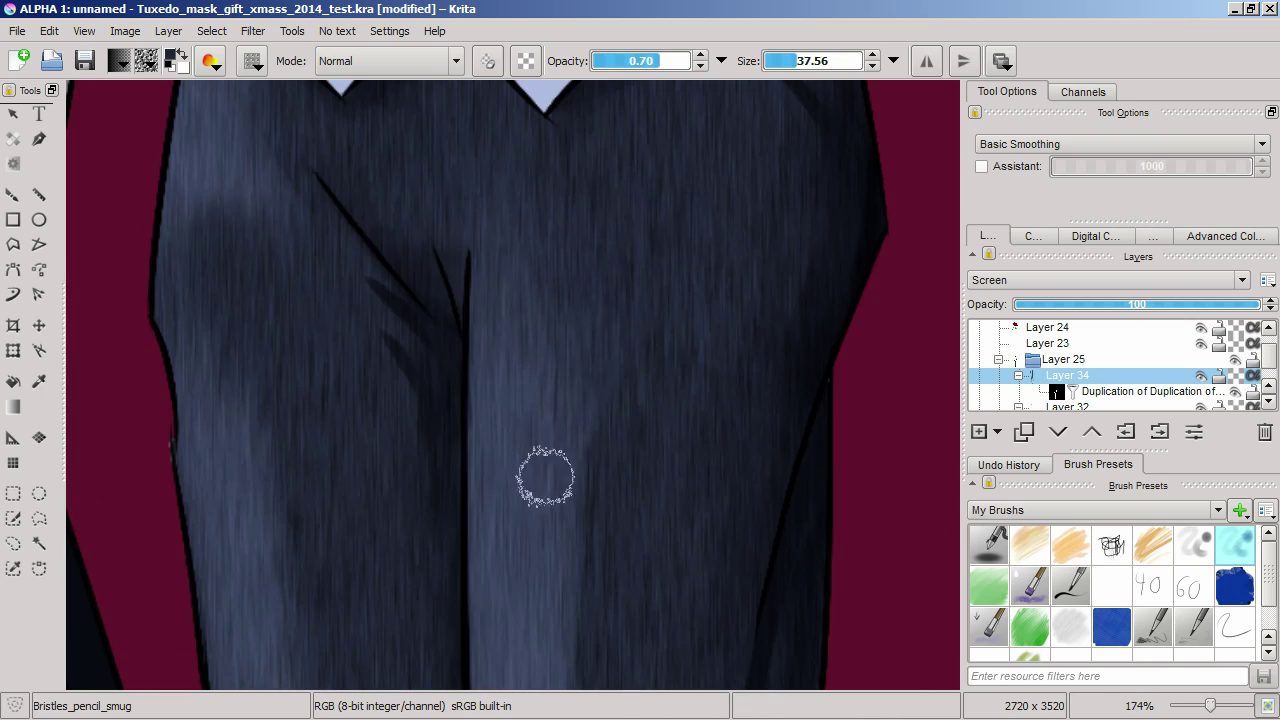
scroll(557, 471, "down", 4)
scroll(642, 429, "up", 2)
scroll(629, 443, "up", 5)
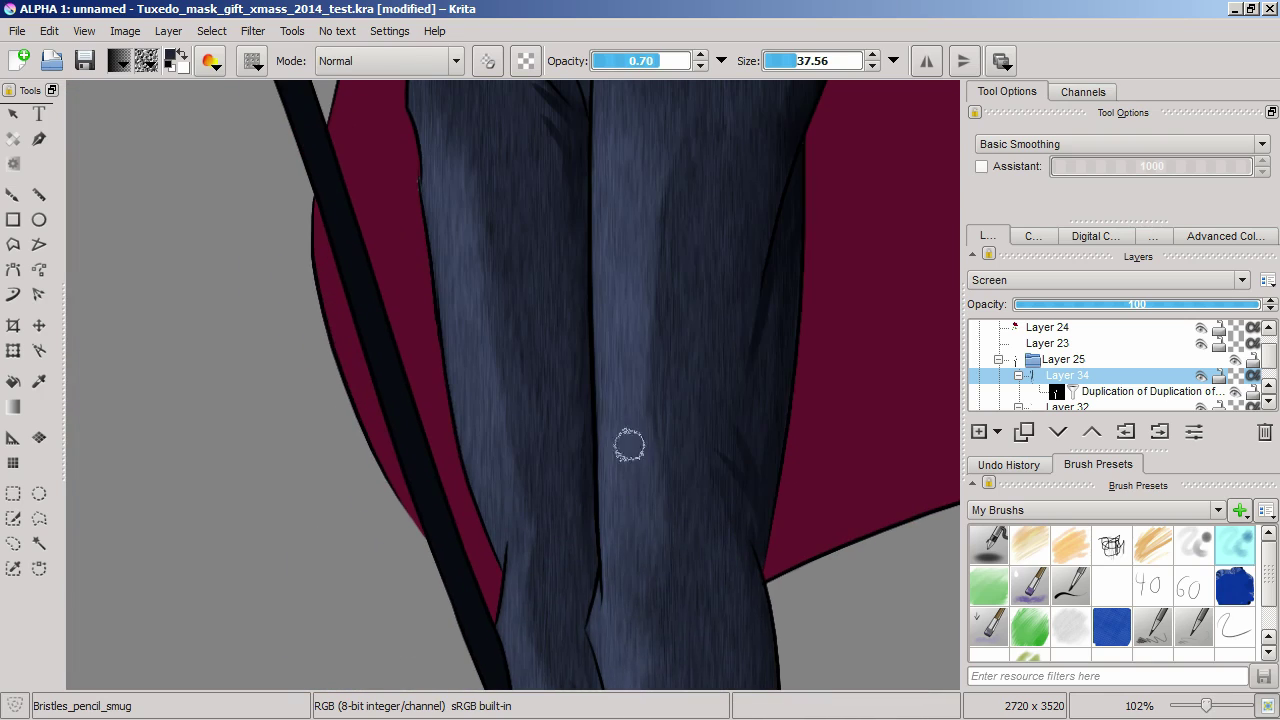
scroll(620, 306, "down", 4)
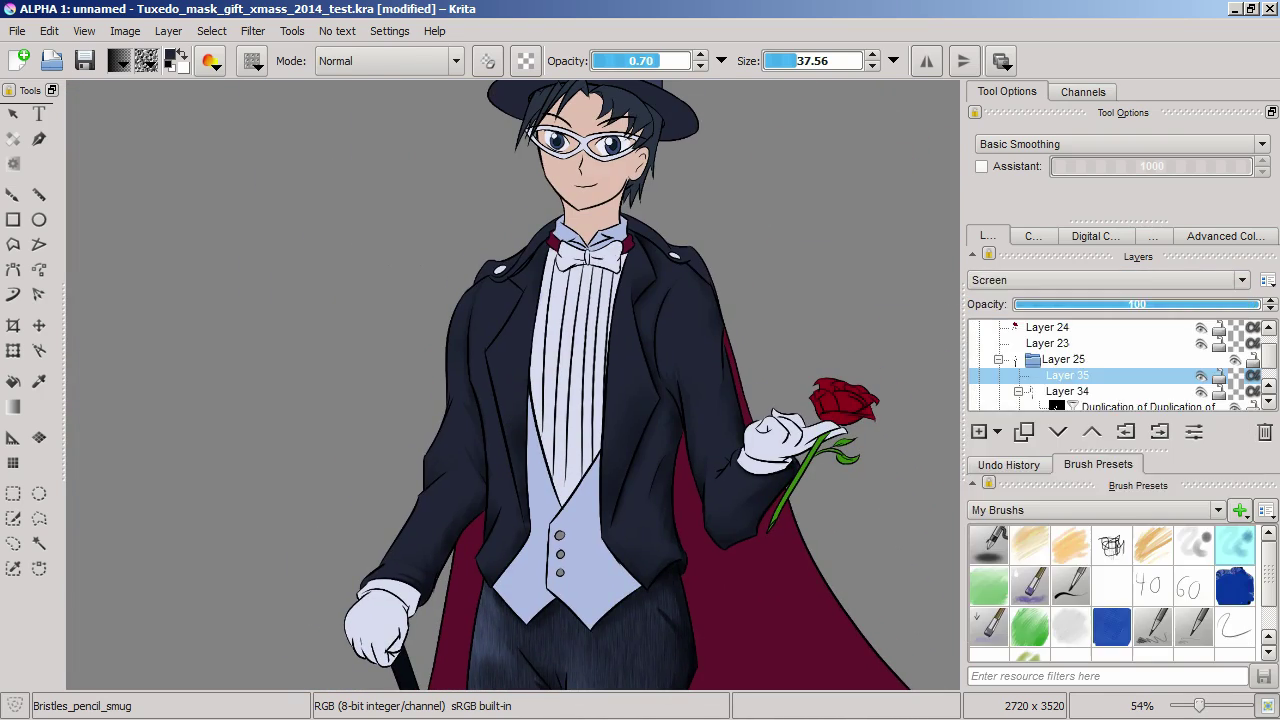
Give the Screen layer Layer 35 a copy of the transparency mask and paint highlights on the lowered sleeve with Bristles_pencil
key("ctrl+j")
key("slash")
scroll(477, 477, "up", 5)
scroll(483, 423, "down", 4)
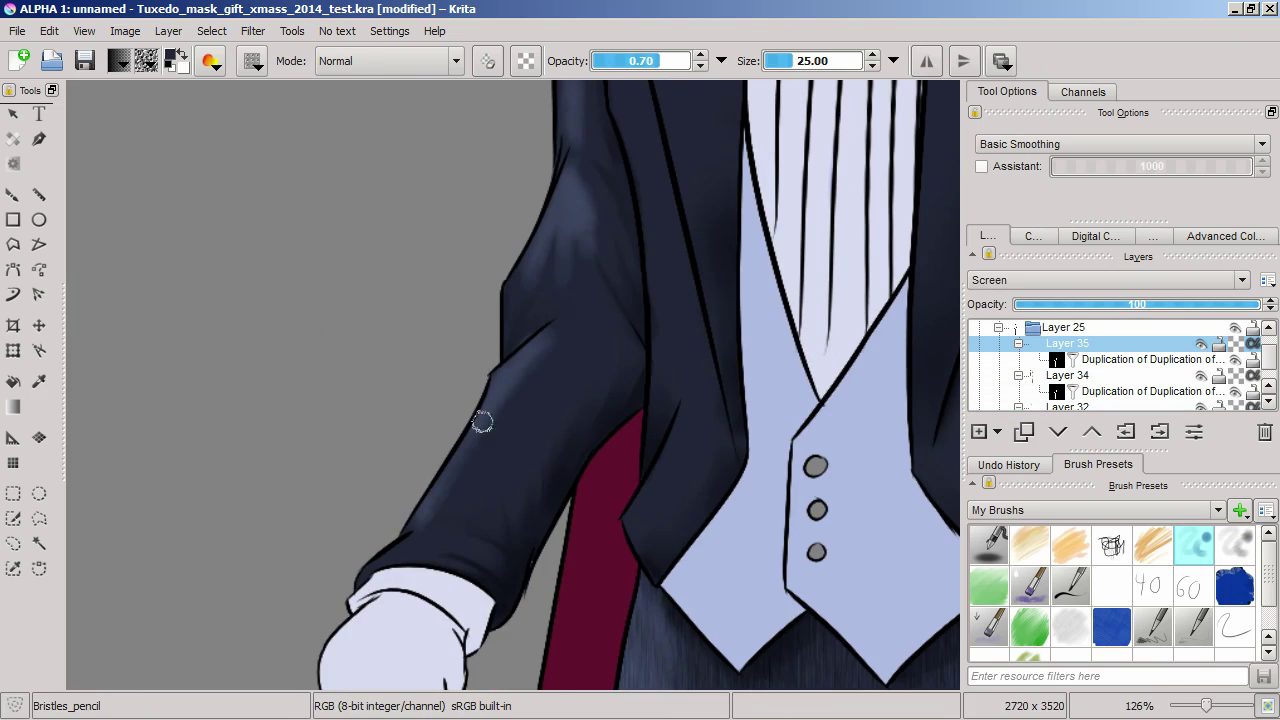
Paint highlights on the jacket's lapels, chest, shoulders and both sleeves with Bristles_pencil at size 25
scroll(603, 437, "down", 1)
scroll(623, 166, "up", 4)
scroll(611, 314, "down", 2)
scroll(611, 314, "down", 3)
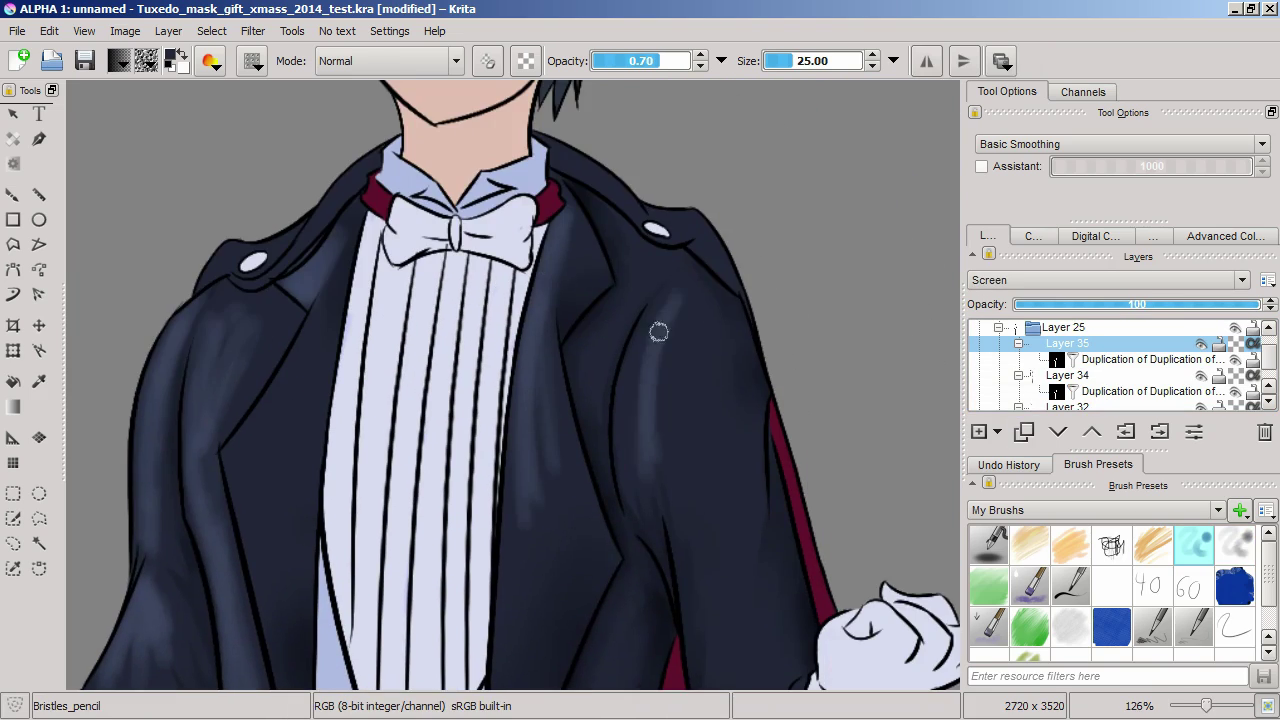
scroll(657, 334, "up", 3)
scroll(686, 486, "up", 1)
scroll(674, 434, "up", 2)
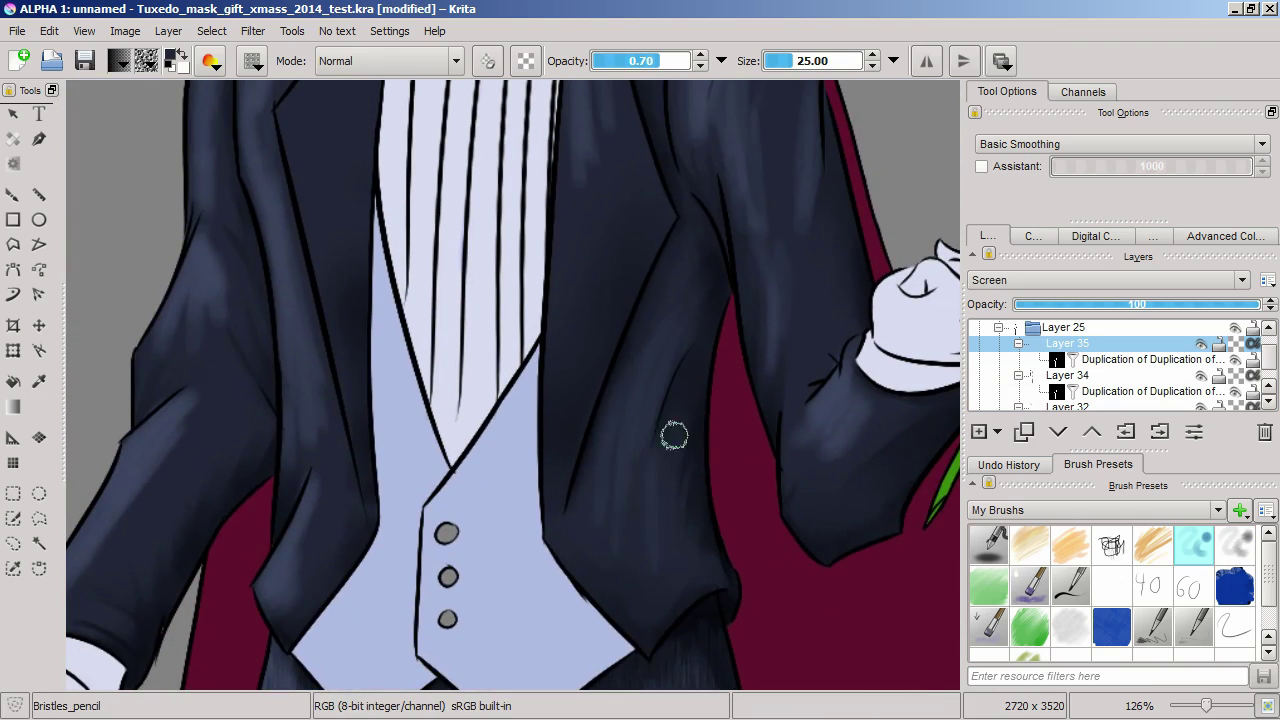
scroll(629, 343, "down", 1)
Blend the jacket's highlights with Bristles_pencil_smug at sizes 25 and 40.46
key("slash")
scroll(388, 349, "up", 2)
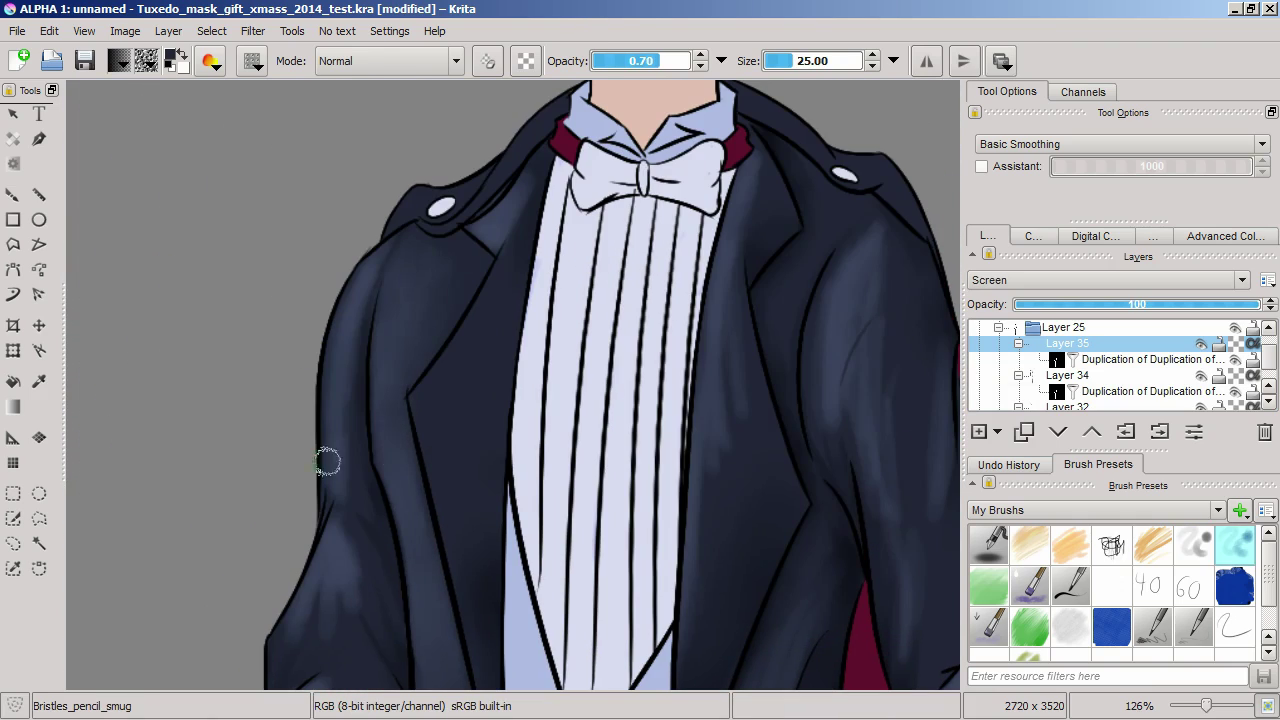
scroll(349, 543, "down", 2)
scroll(353, 463, "down", 3)
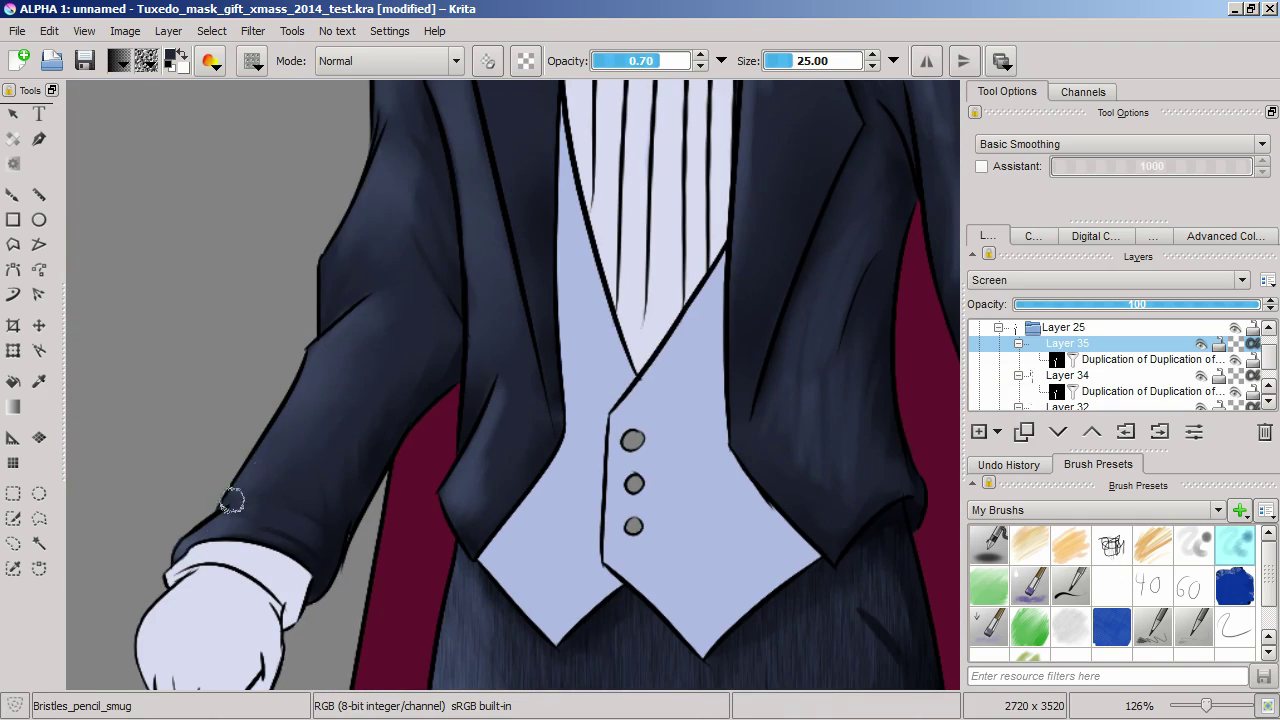
scroll(458, 566, "up", 1)
scroll(528, 234, "right", 2)
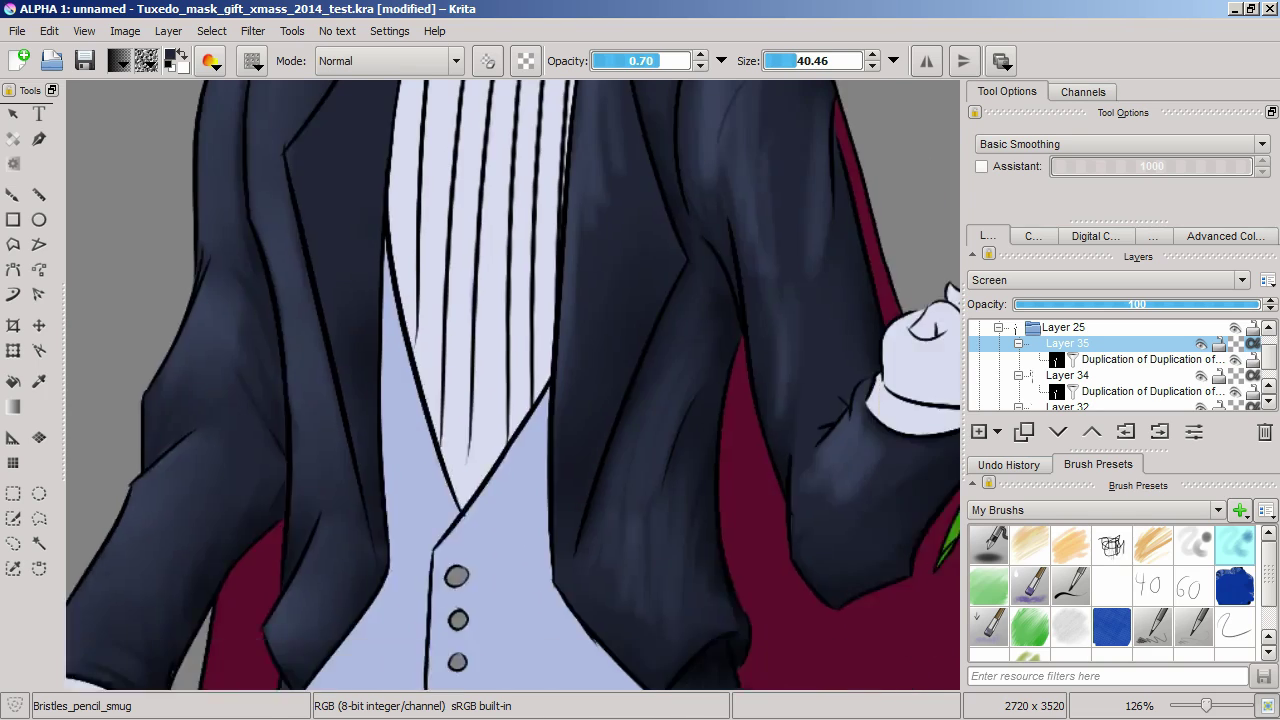
scroll(528, 234, "up", 5)
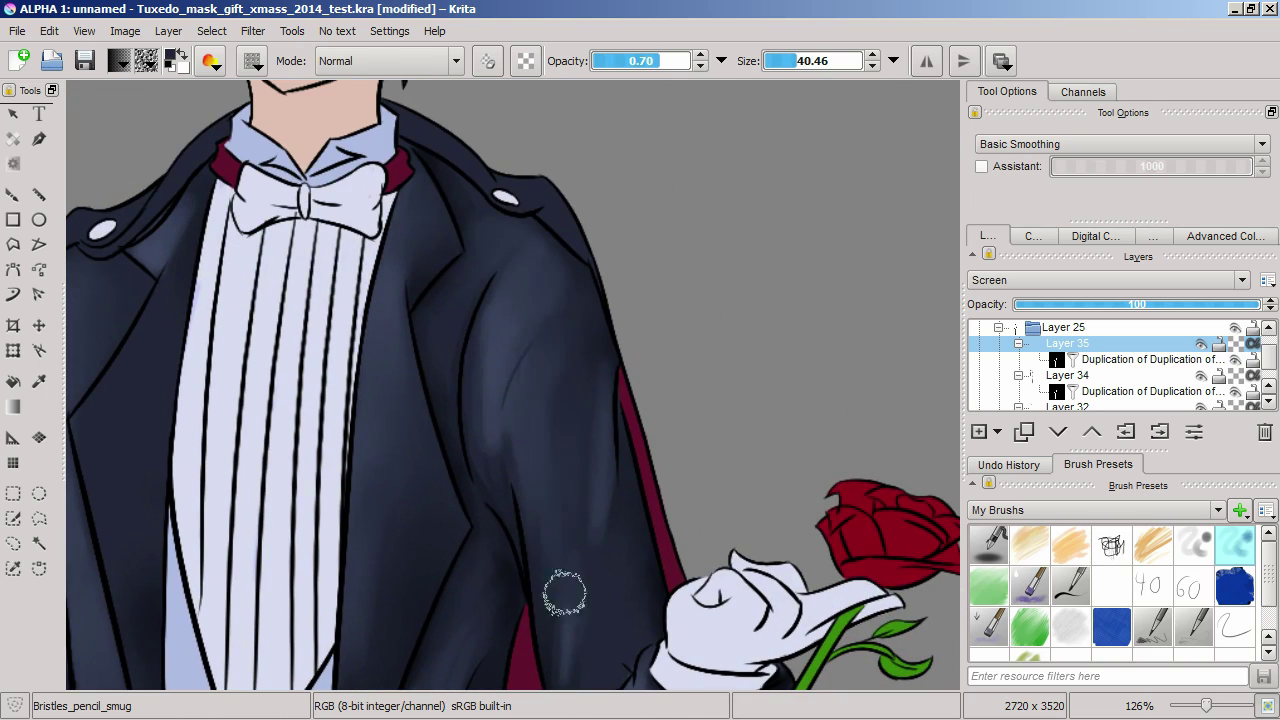
scroll(564, 595, "down", 5)
scroll(531, 309, "left", 2)
scroll(560, 450, "down", 5)
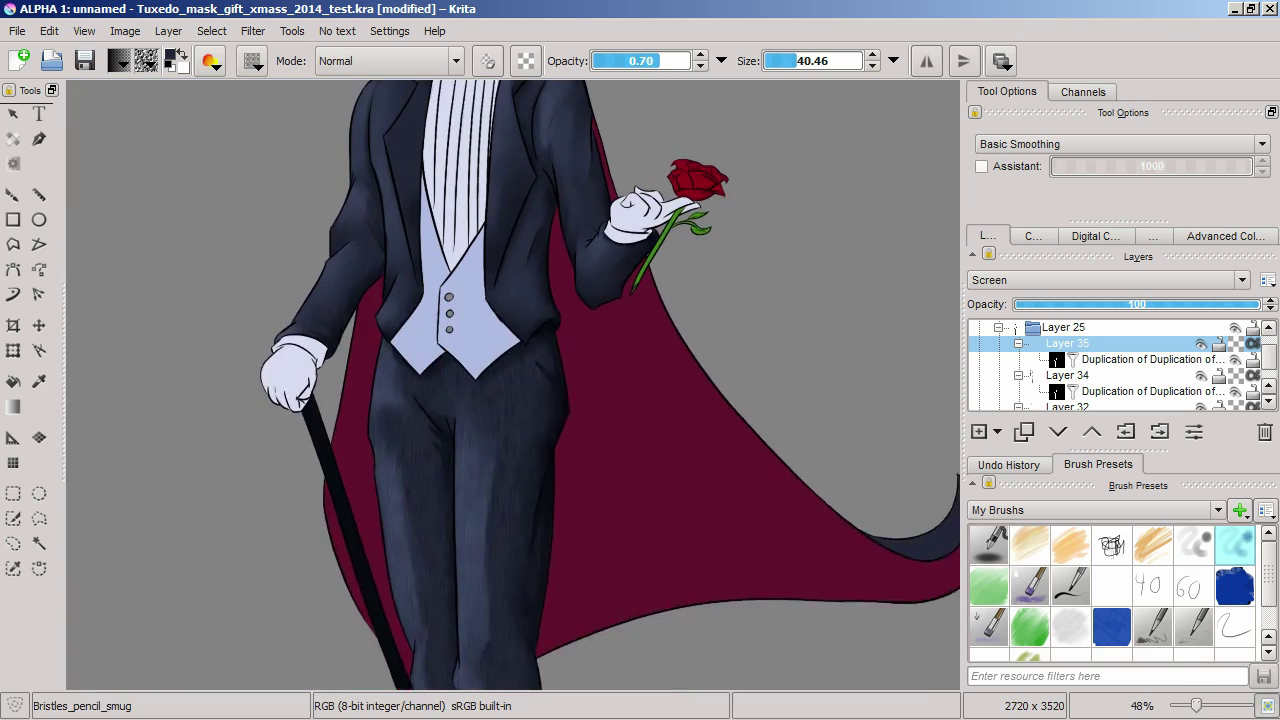
scroll(607, 676, "up", 5)
scroll(506, 363, "down", 5)
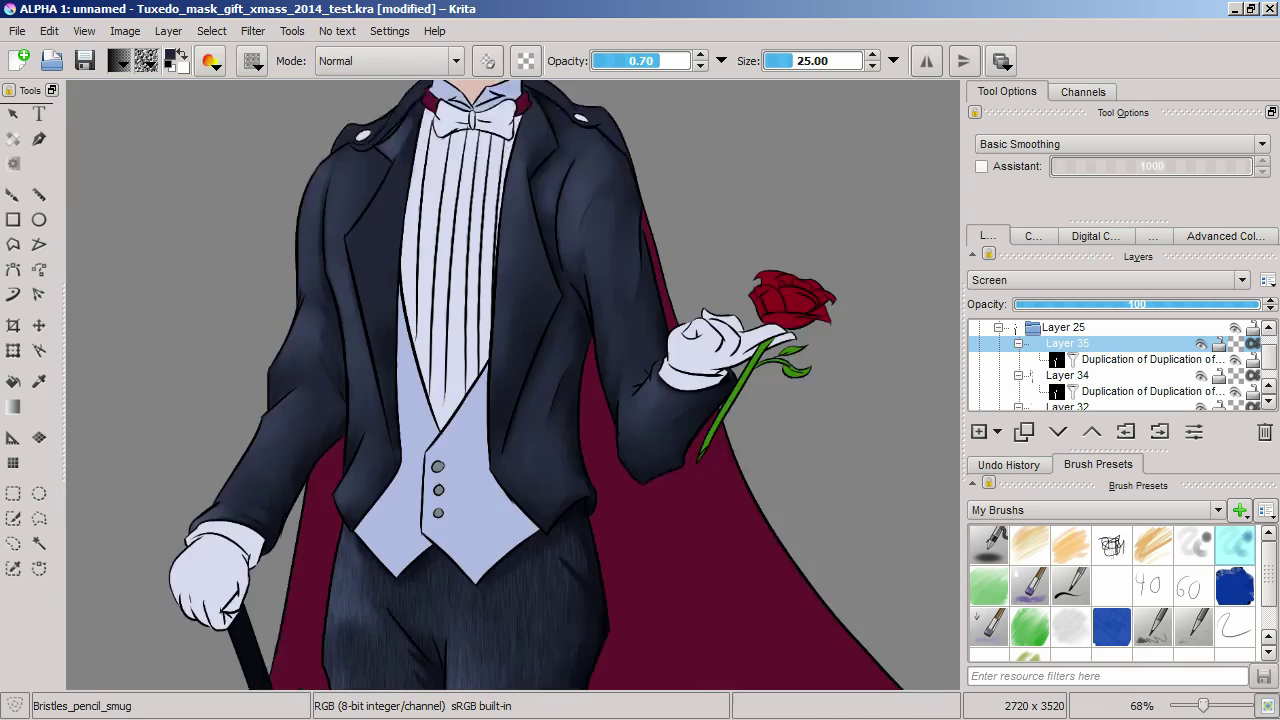
Paint highlights on both shoes with Bristles_pencil and blend them with Bristles_pencil_smug at size 33.78
scroll(506, 363, "up", 3)
scroll(460, 347, "up", 5)
scroll(460, 347, "down", 5)
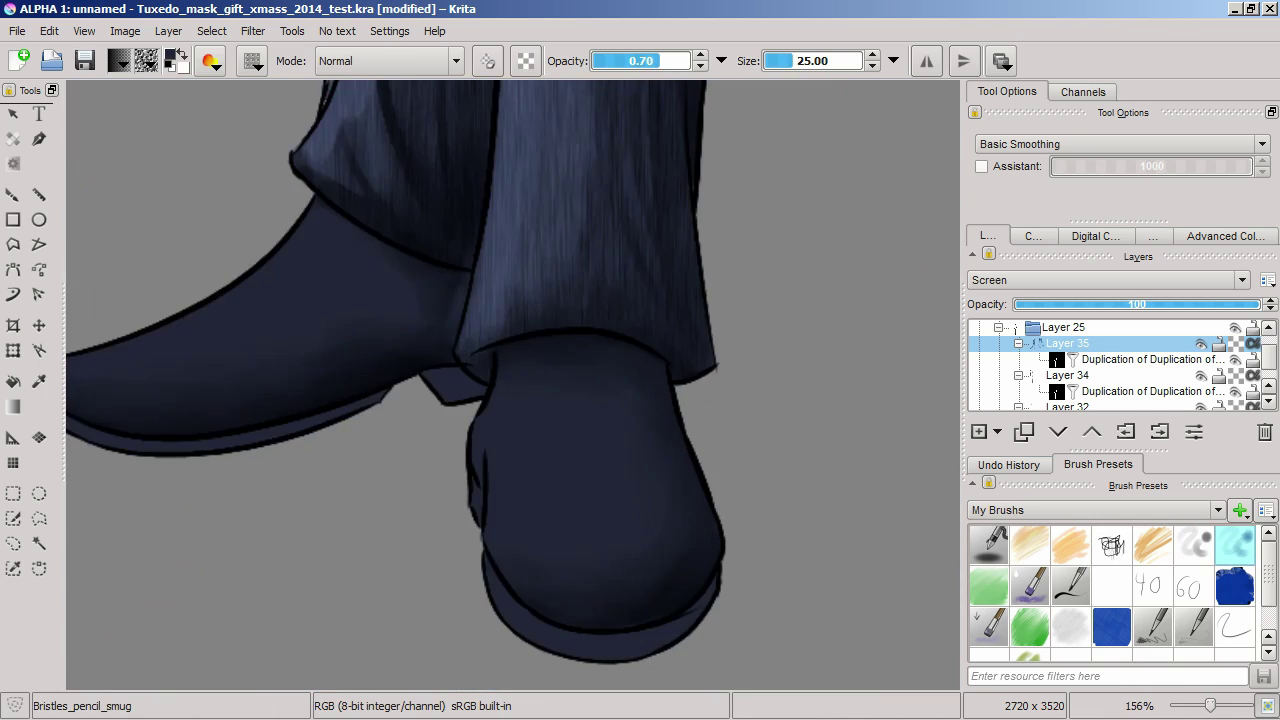
key("slash")
left_click_drag(740, 480, 735, 545)
key("slash")
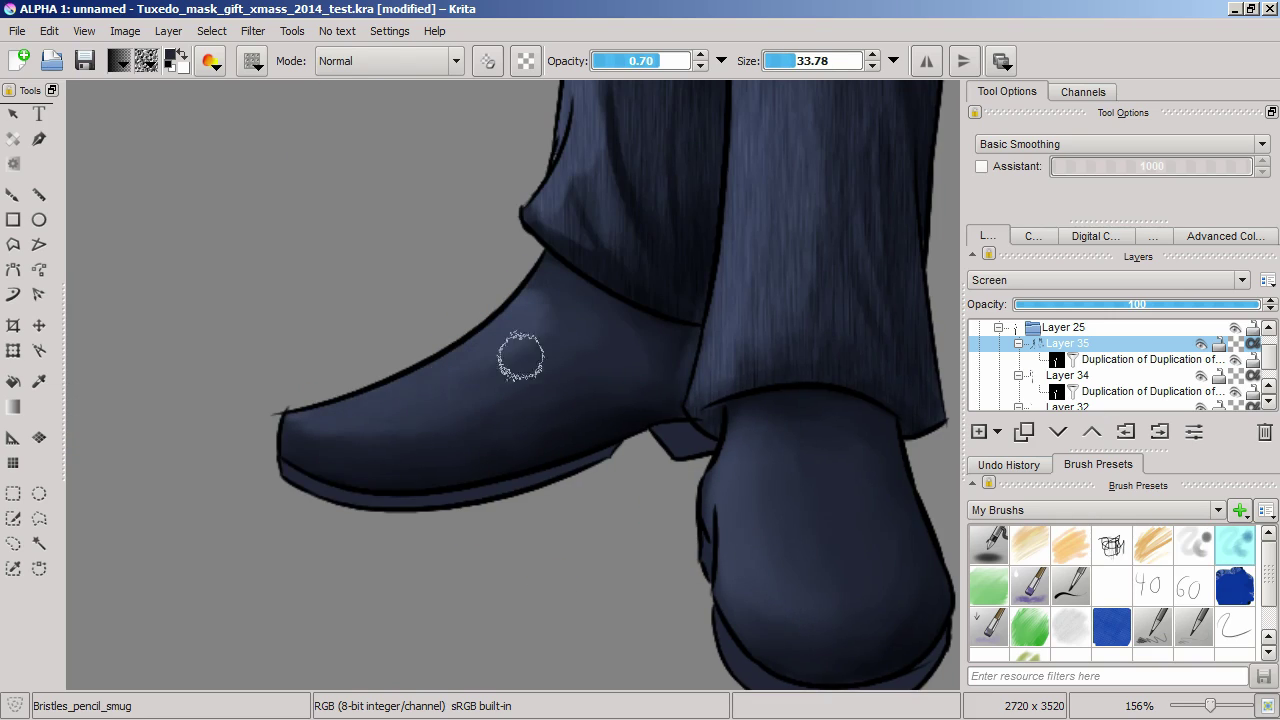
Place the cape's base layer, Layer 5, in its own group and select the red cape area with Contiguous Area Selection
scroll(520, 355, "down", 6)
left_click_drag(520, 150, 520, 680)
left_click(998, 327)
left_click(1045, 343)
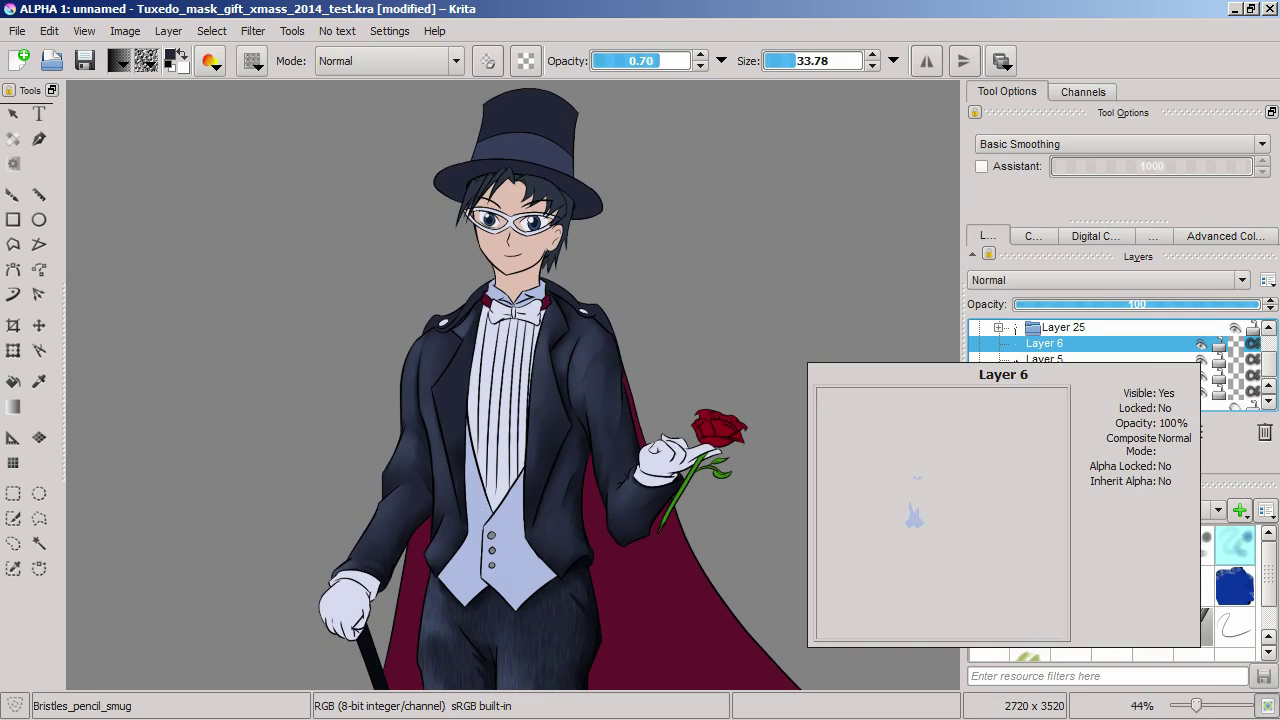
key("Down")
key("Down")
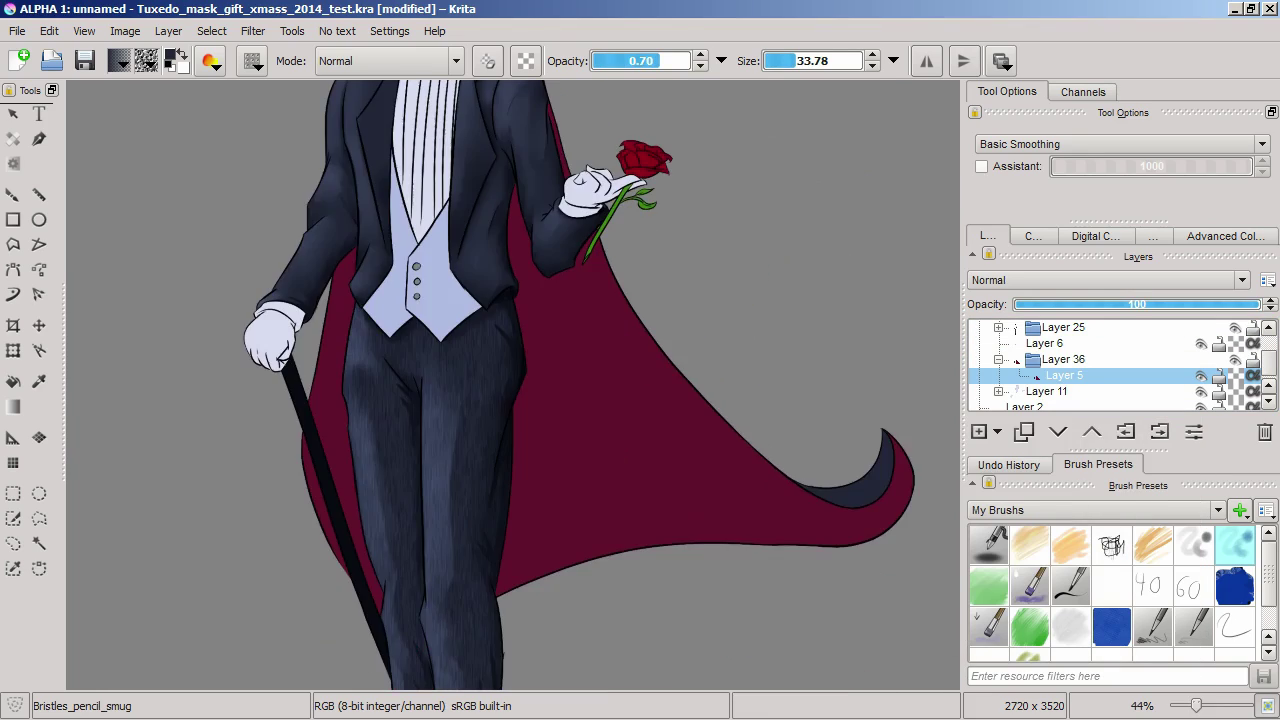
left_click(39, 543)
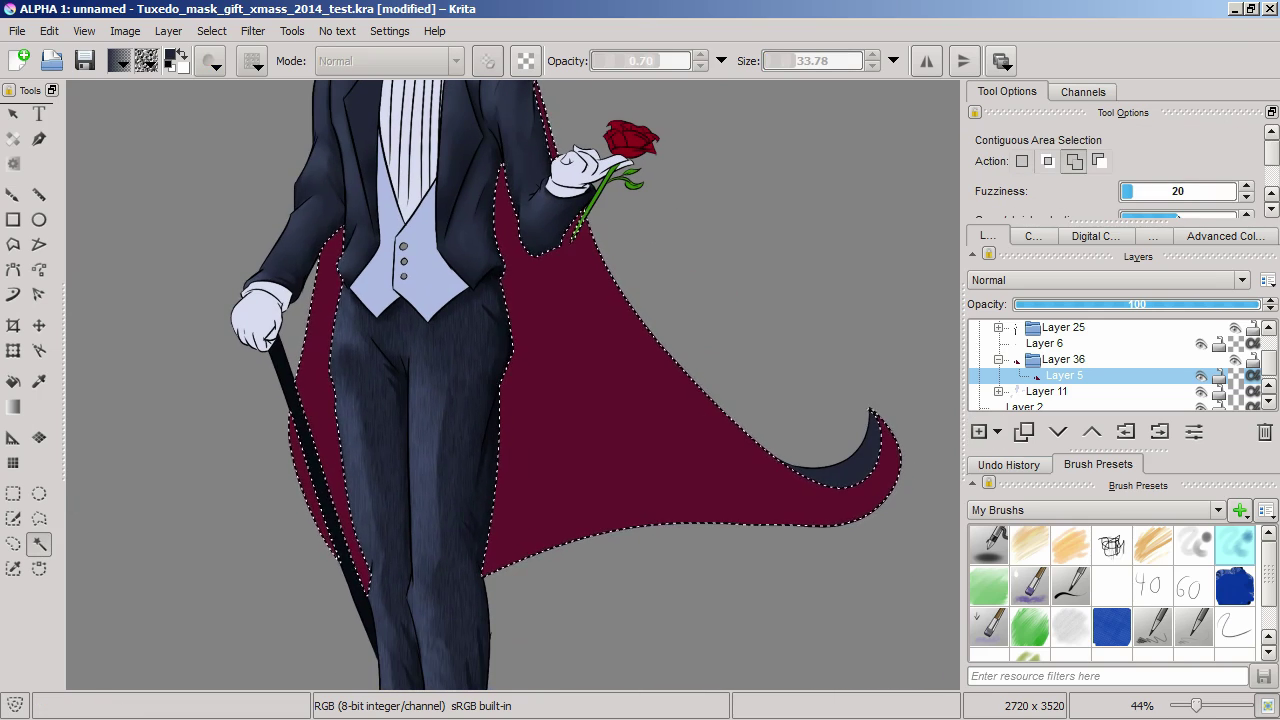
Give the cape's group a transparency mask and paint and blend the cape's fold shadows on a new Multiply layer
left_click(168, 31)
left_click(260, 100)
key("ctrl+shift+a")
key("b")
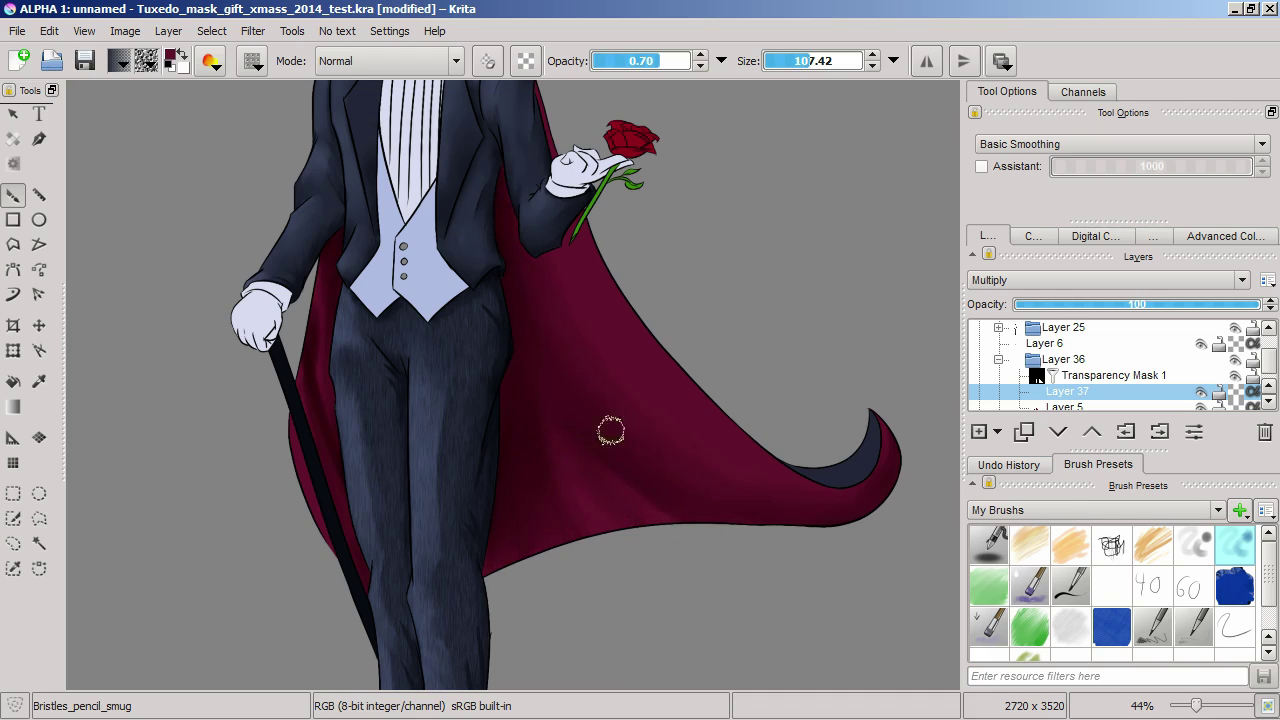
key(".")
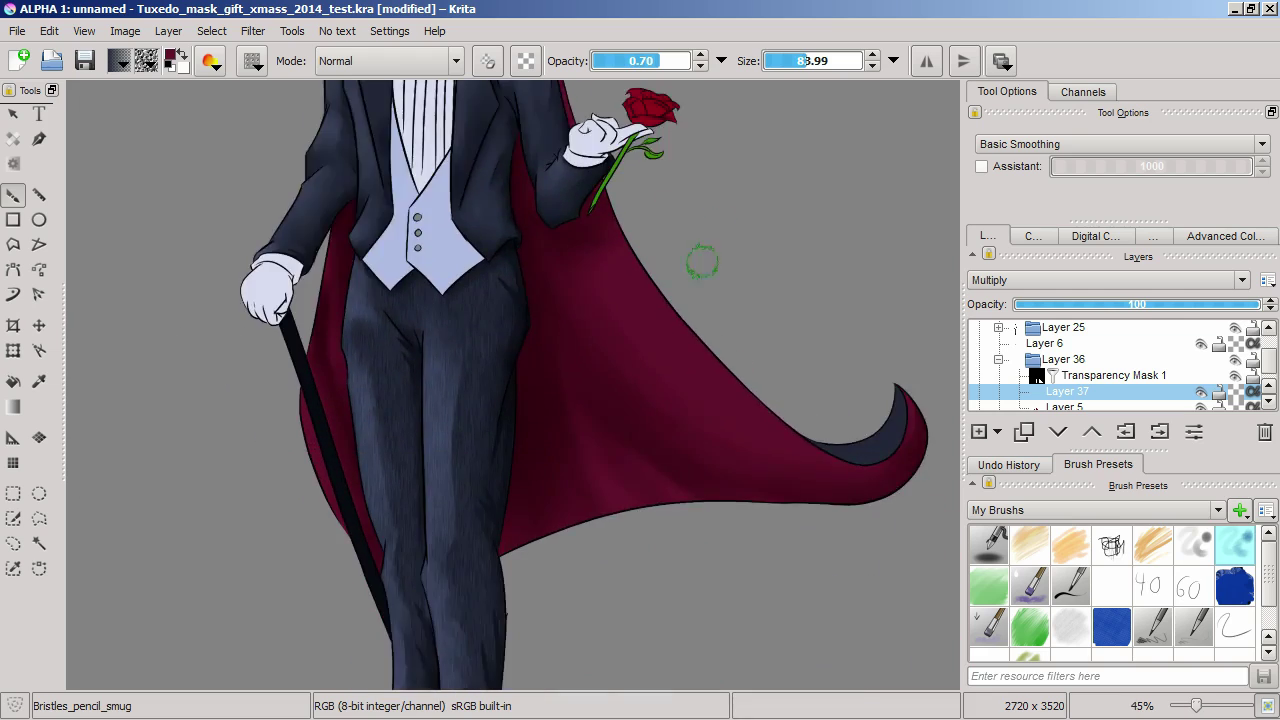
Place the waistcoat's Layer 6 in its own group, select the waistcoat and collar areas, and grow the selection by 1 pixel
left_click(1044, 343)
key("ctrl+g")
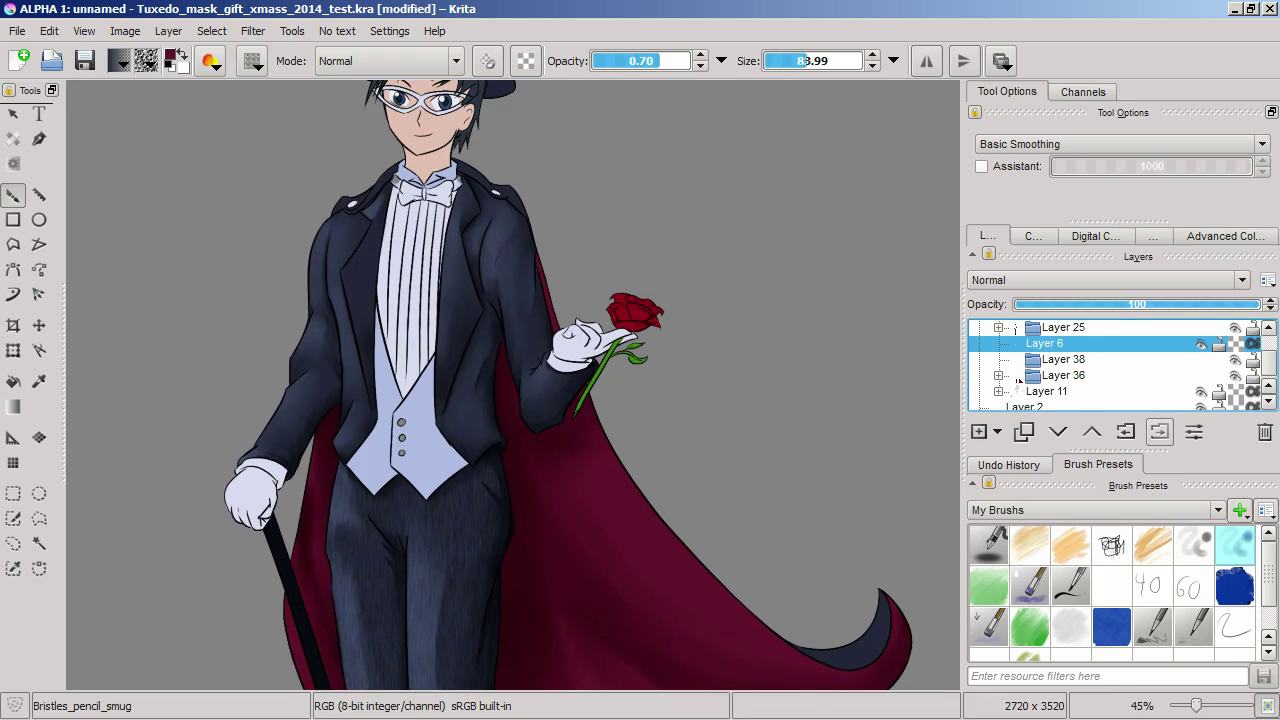
left_click(211, 30)
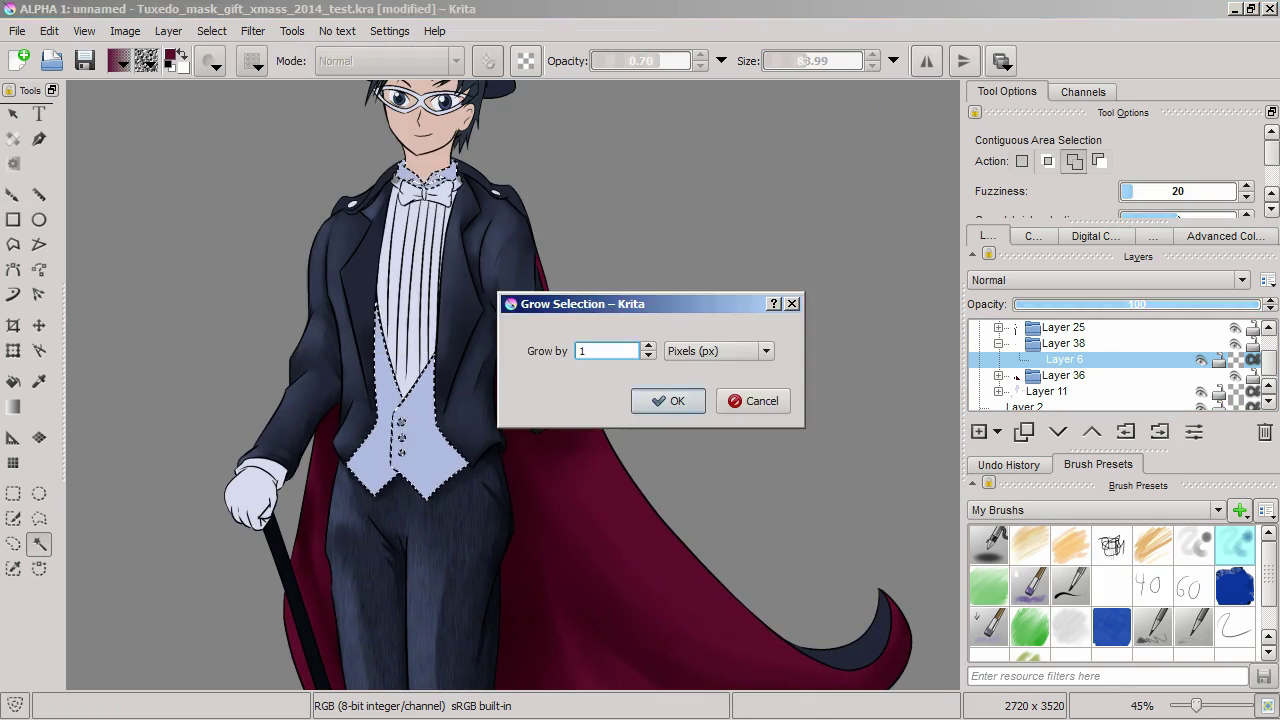
key("Return")
Restore the red pieces beside the bow tie in the cape group's transparency mask and shade them on the Multiply layer Layer 37
scroll(406, 459, "up", 5)
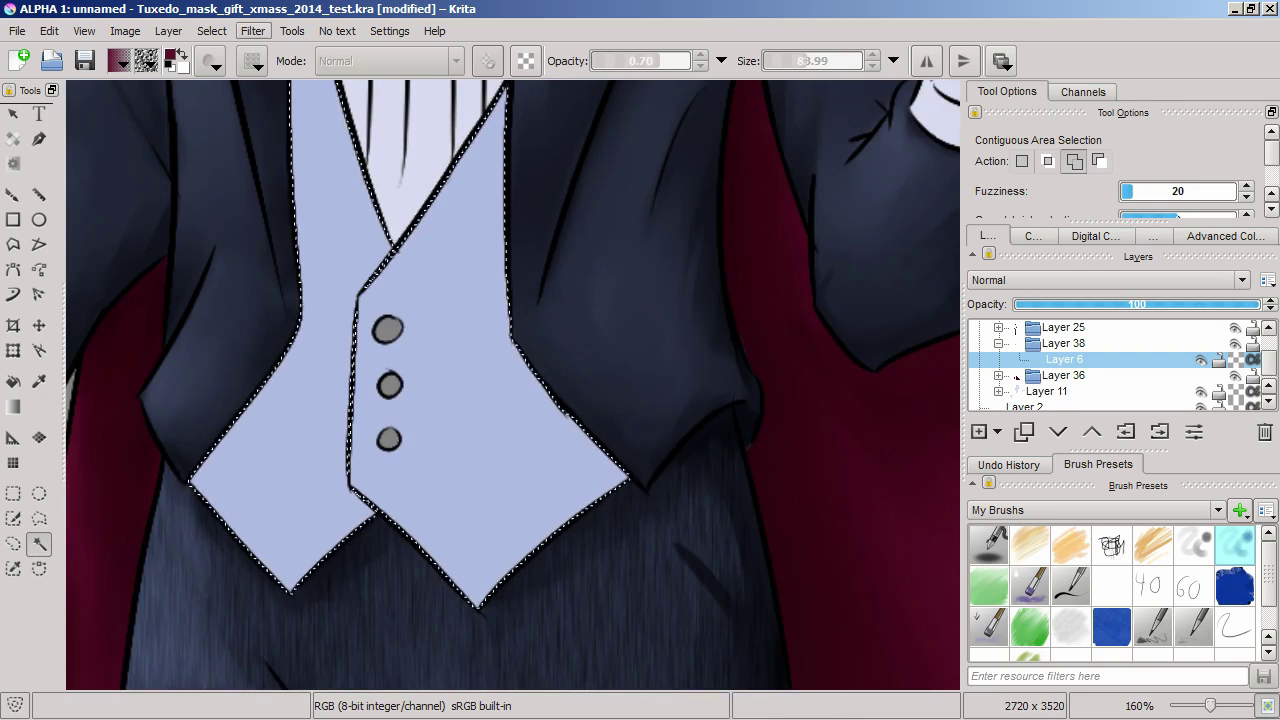
scroll(512, 385, "up", 5)
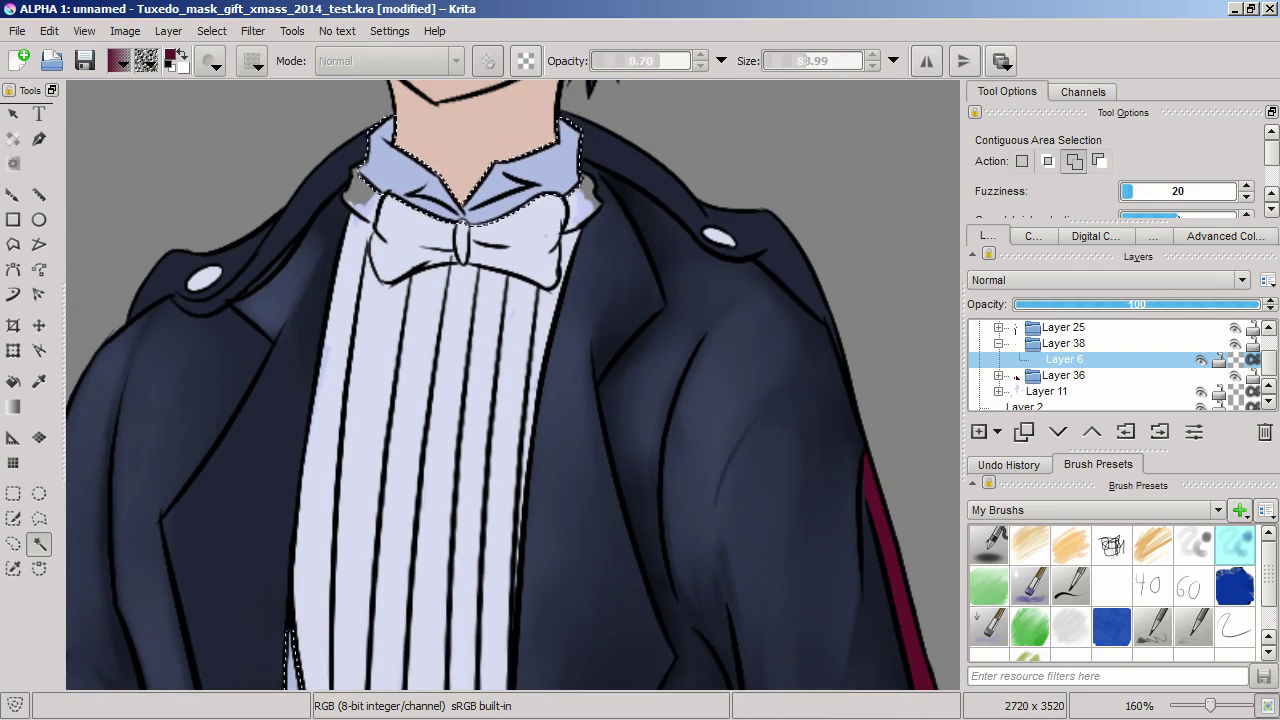
key("b")
scroll(408, 234, "up", 4)
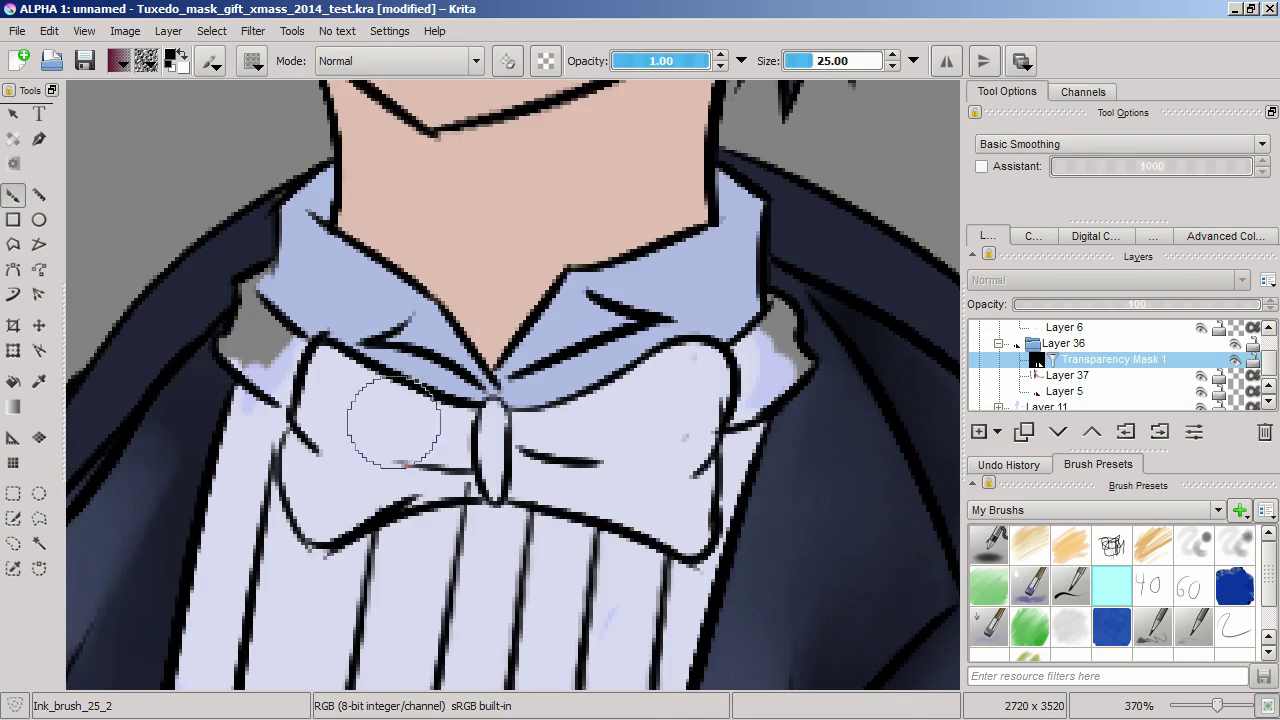
key("ctrl+z")
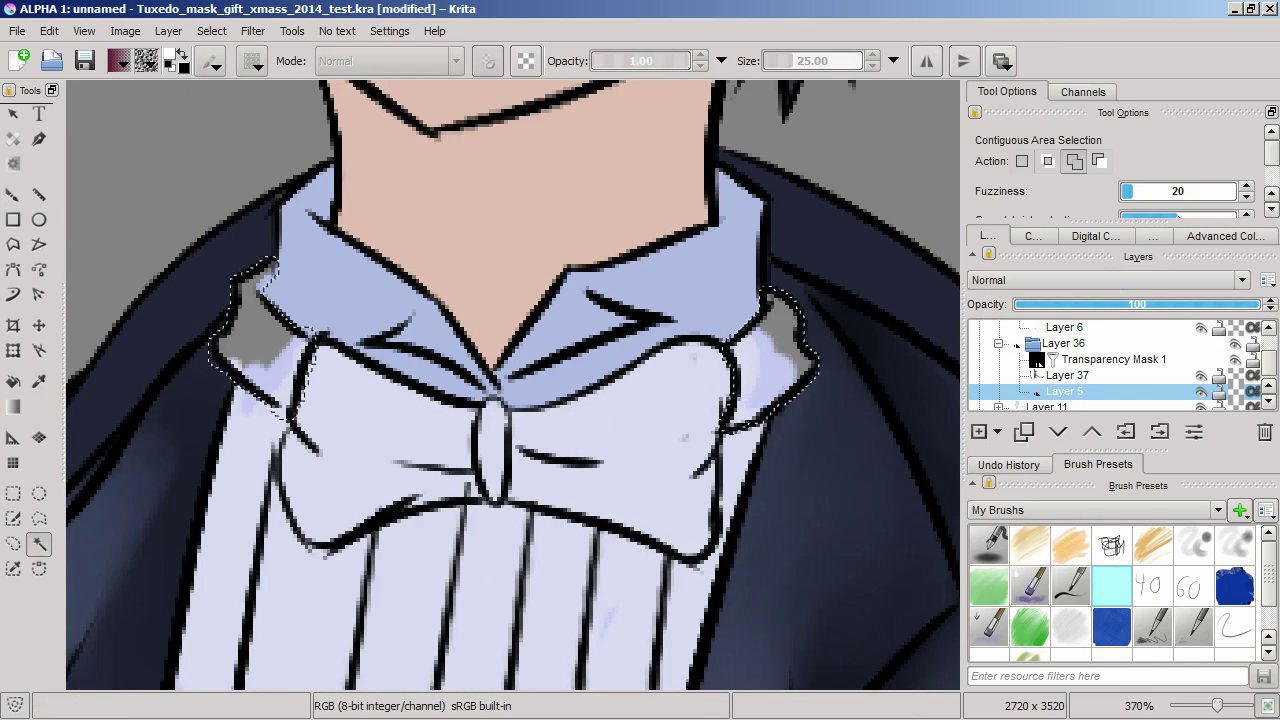
key("shift+BackSpace")
left_click(211, 30)
left_click(238, 68)
key("slash")
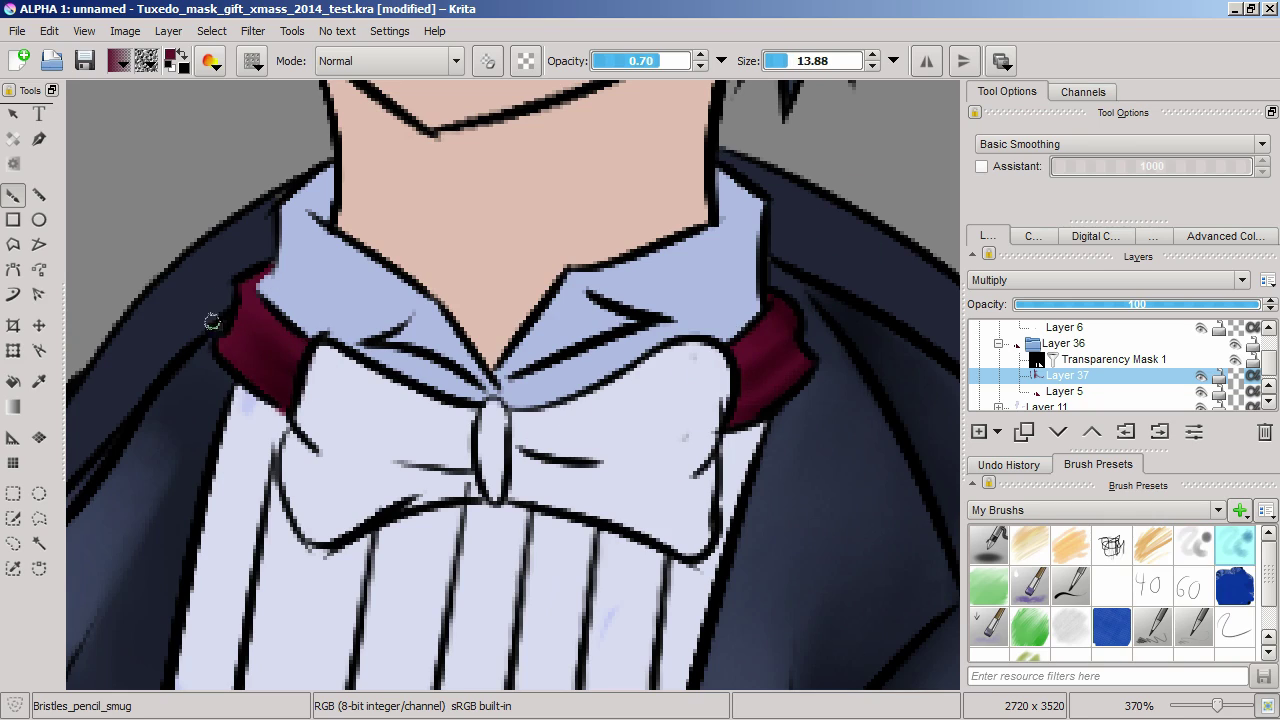
Paint shadows along the waistcoat's edges and around its buttons on a masked Multiply layer with Bristles_pencil at size 25
scroll(212, 321, "down", 8)
left_click(1110, 280)
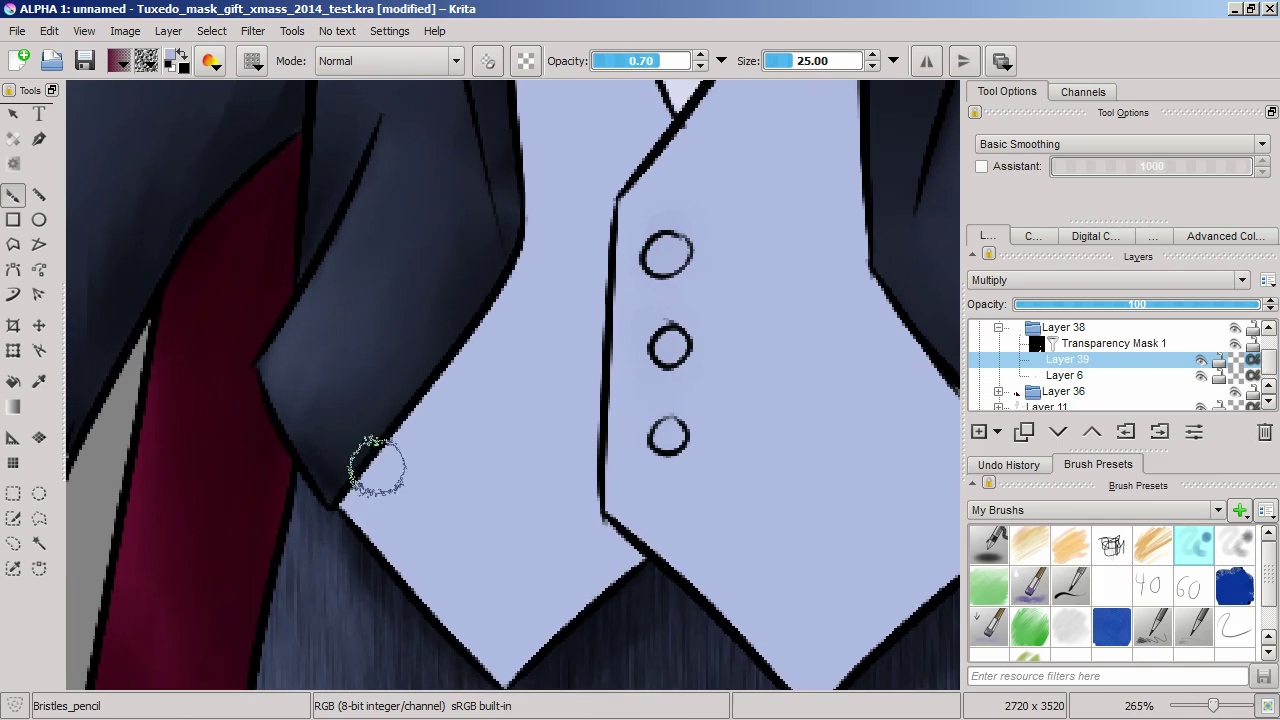
mouse_move(366, 457)
left_mouse_down()
mouse_move(436, 422)
mouse_move(601, 530)
mouse_move(528, 551)
left_mouse_up()
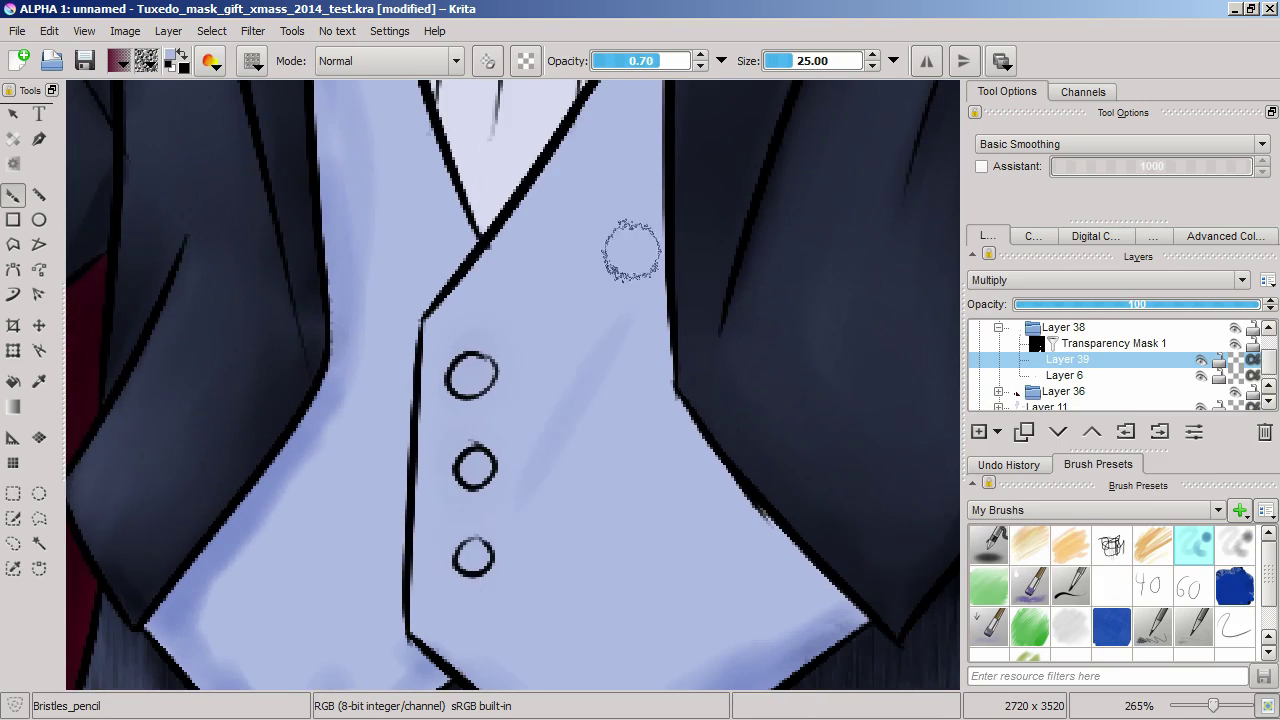
mouse_move(631, 248)
left_mouse_down()
mouse_move(614, 371)
mouse_move(471, 386)
mouse_move(371, 591)
mouse_move(740, 546)
left_mouse_up()
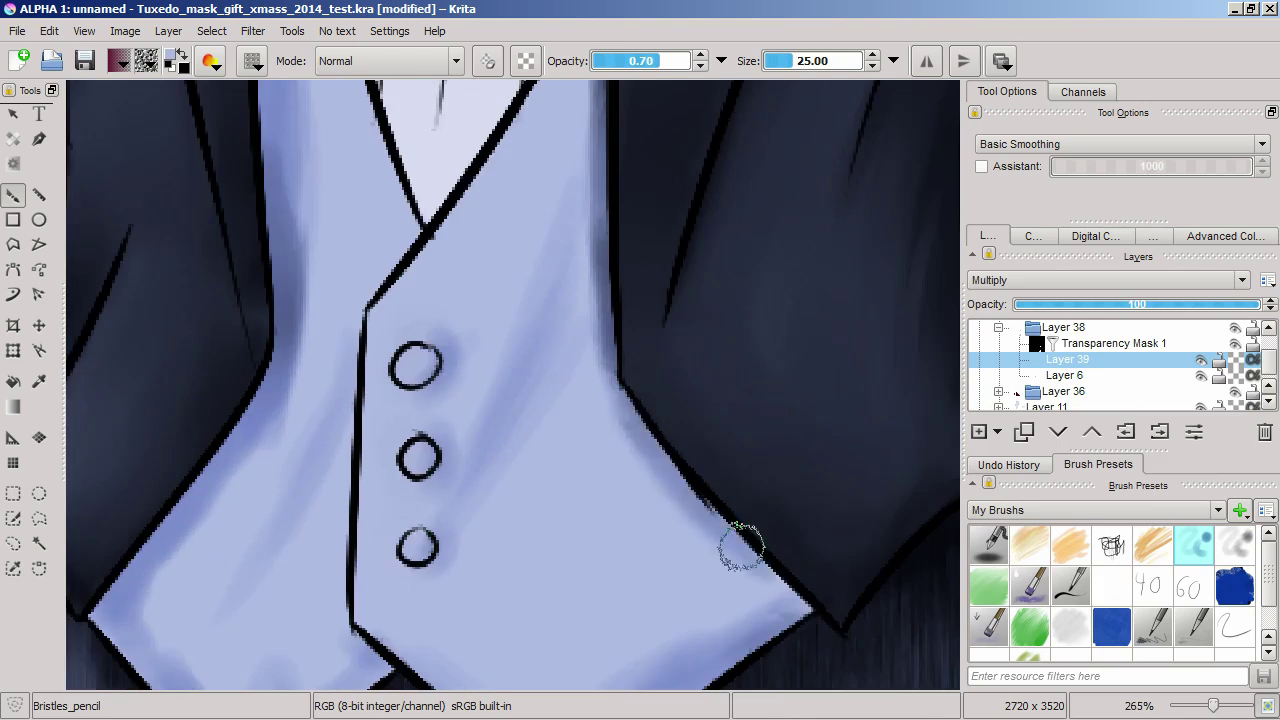
Blend the waistcoat's shadows with Bristles_pencil_smug at size 25
key("slash")
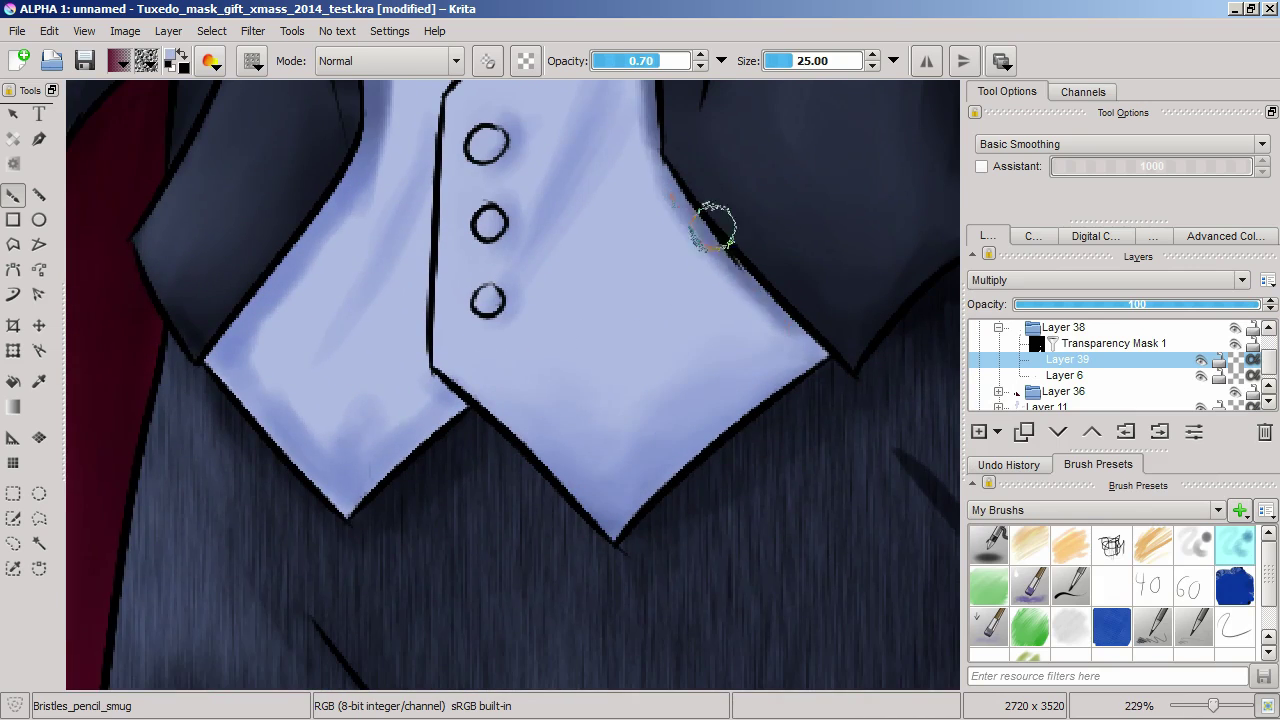
scroll(651, 277, "up", 5)
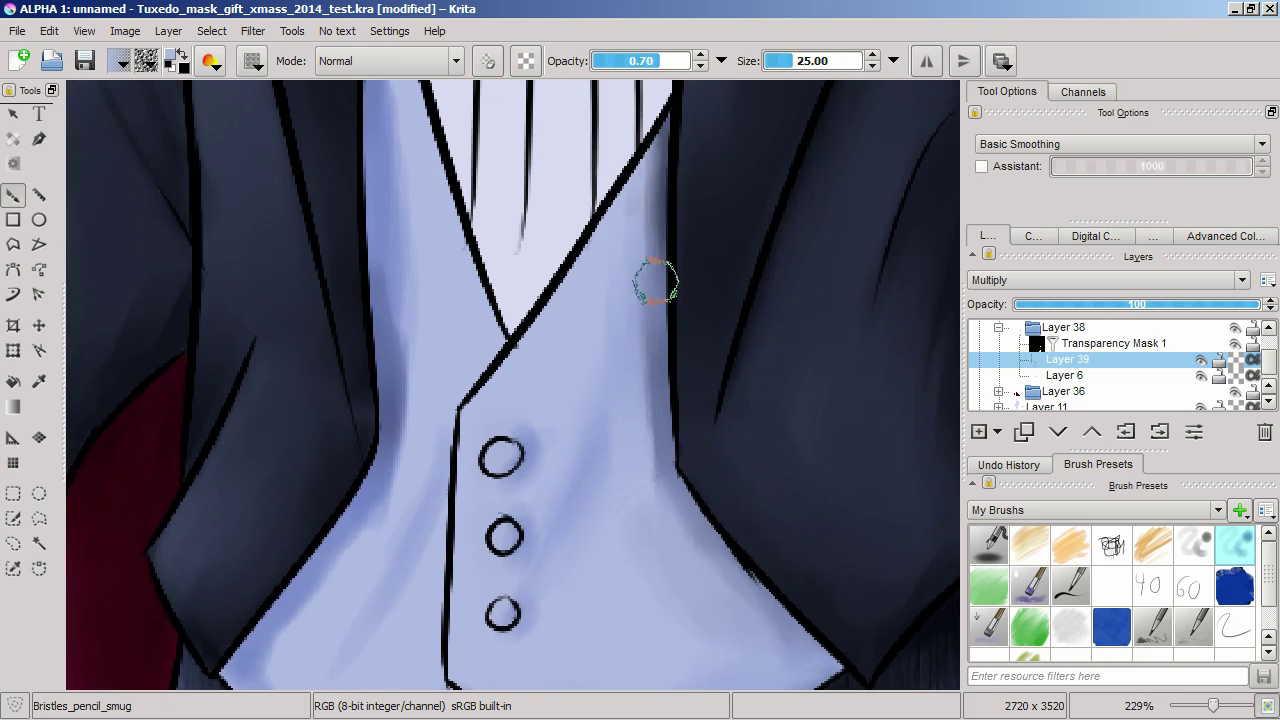
scroll(474, 471, "left", 2)
scroll(520, 331, "up", 4)
scroll(434, 571, "down", 8)
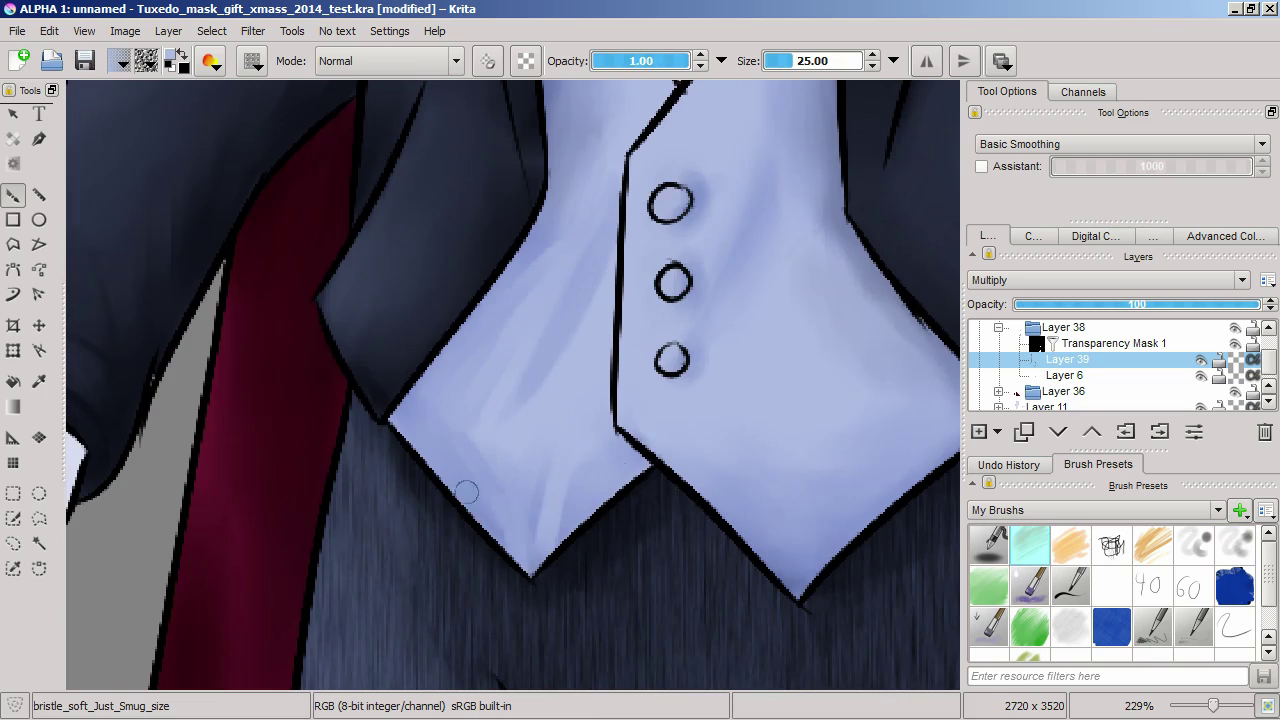
Smear the shadows along the waistcoat's edges and front with bristle_soft_Just_Smug_size at size 10.09
scroll(447, 490, "up", 2)
scroll(447, 490, "right", 3)
key("bracketleft")
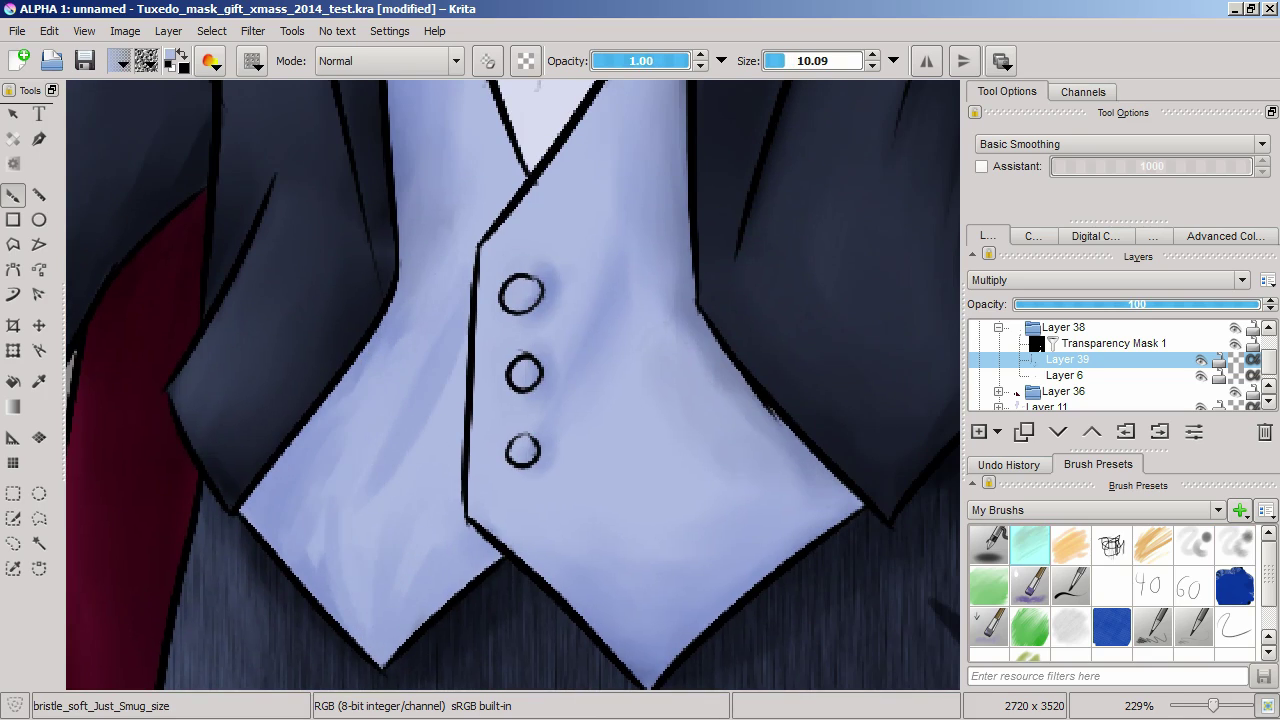
left_click_drag(350, 420, 290, 530)
scroll(463, 305, "up", 4)
scroll(463, 305, "right", 1)
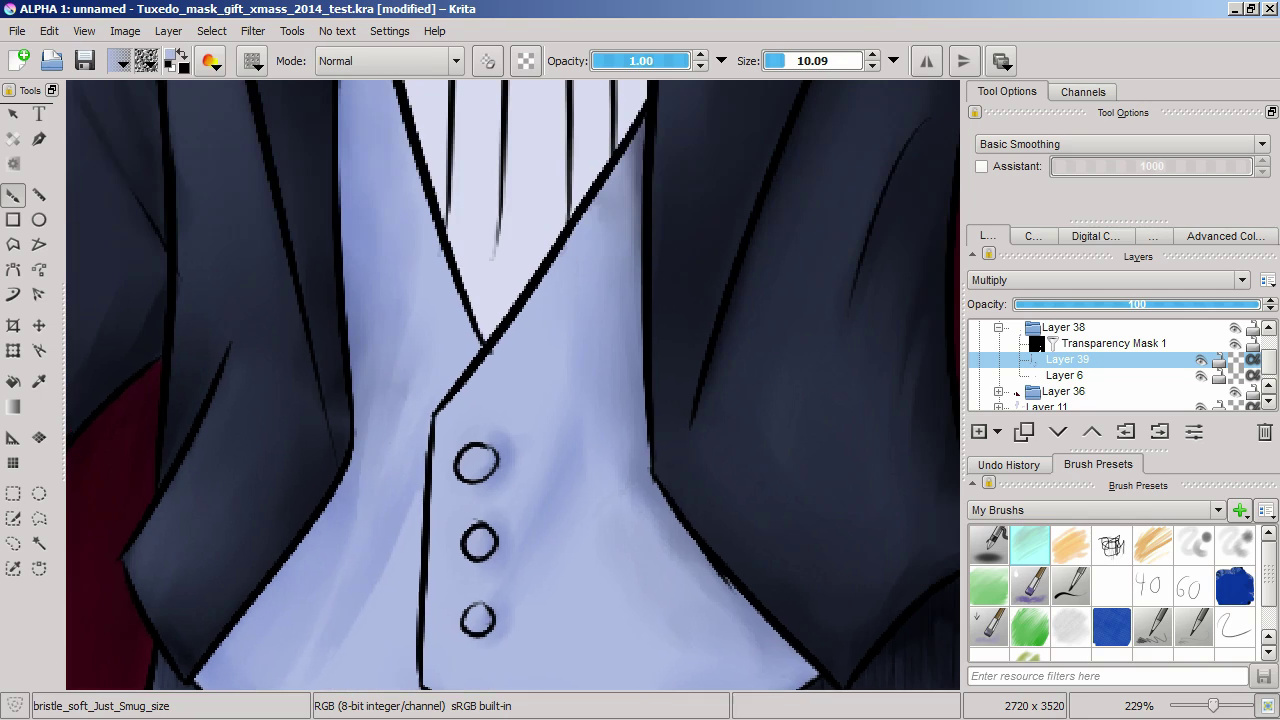
Pull fold streaks into the waistcoat's smaller pointed tip with bristle_soft_Just_Smug_size at size 17.01 and soften them with Bristles_pencil_smug at size 14.03
scroll(424, 316, "up", 3)
key("bracketright")
key("bracketright")
key("bracketright")
scroll(623, 443, "down", 7)
scroll(623, 443, "left", 1)
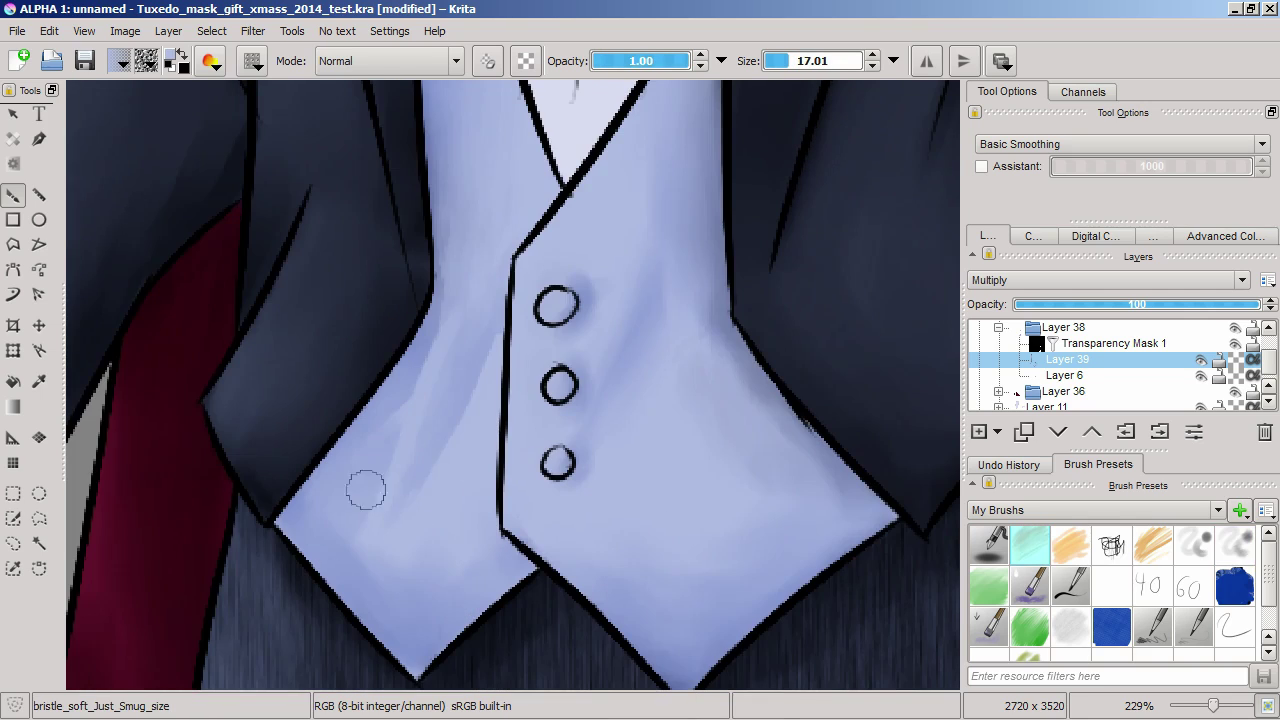
scroll(421, 479, "down", 3)
scroll(421, 479, "left", 1)
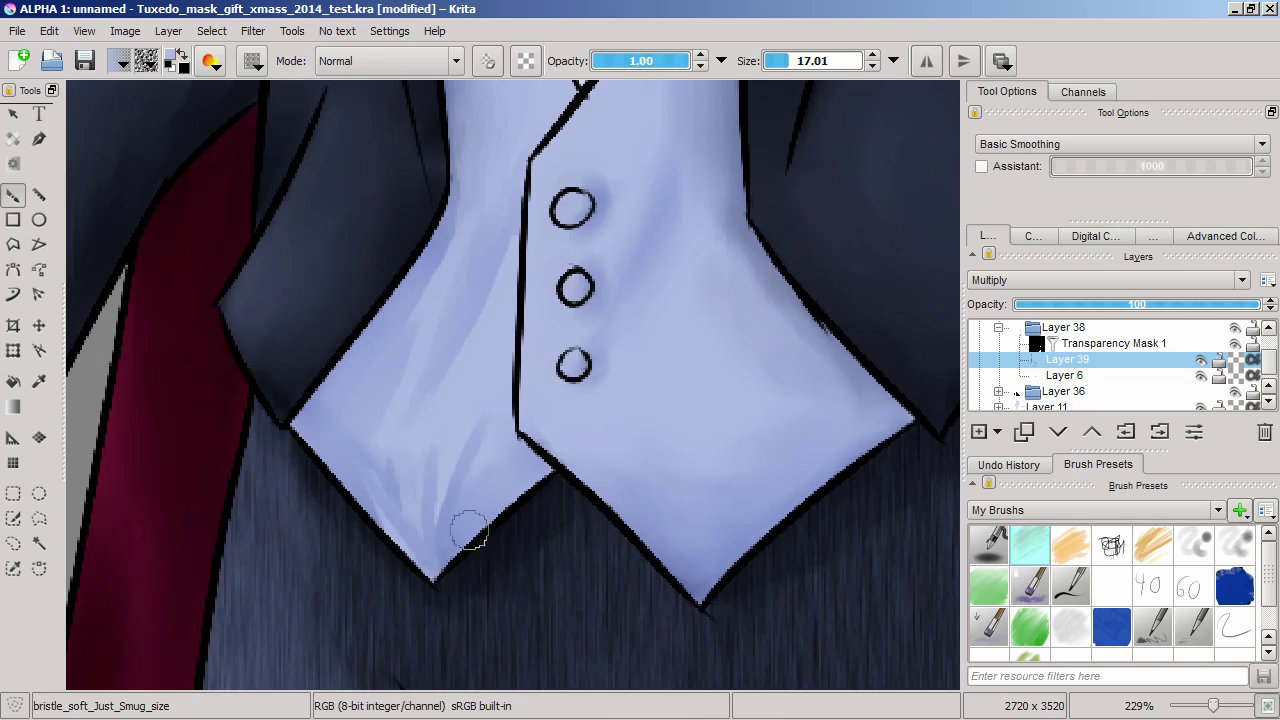
scroll(470, 532, "down", 3)
scroll(470, 532, "right", 1)
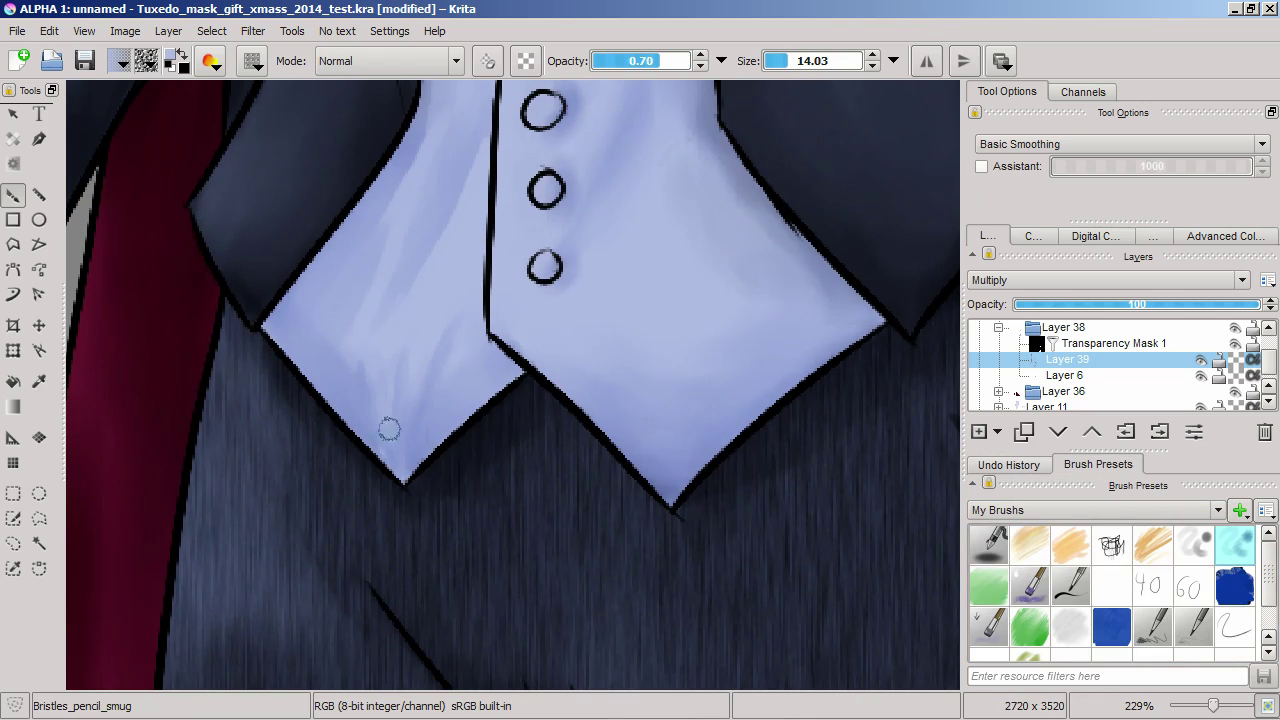
Add fold streaks fanning up from both pointed tips of the waistcoat and smear them with bristle_soft_Just_Smug_size at size 25
scroll(389, 429, "up", 5)
scroll(396, 486, "down", 5)
scroll(396, 486, "right", 2)
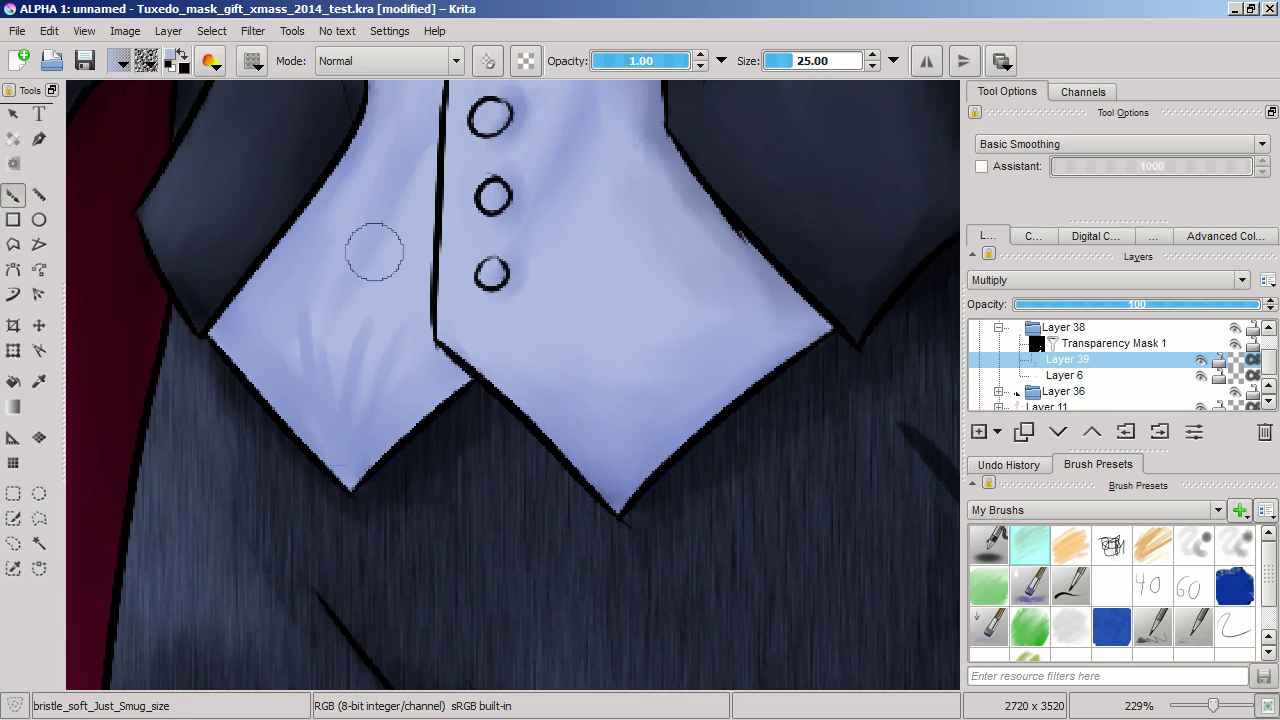
scroll(551, 428, "down", 2)
scroll(551, 428, "right", 4)
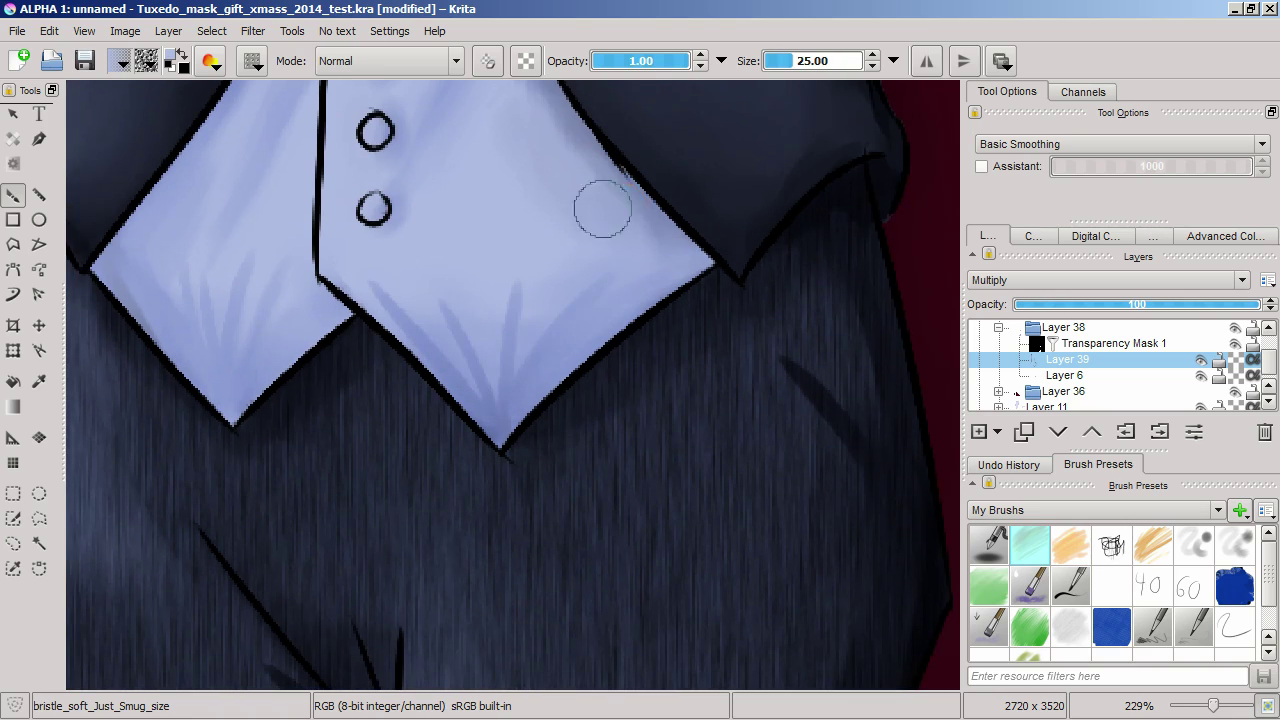
Try to paint and smear soft shadows around the waistcoat buttons with bristle_soft_Just_Smug_size
scroll(581, 316, "up", 3)
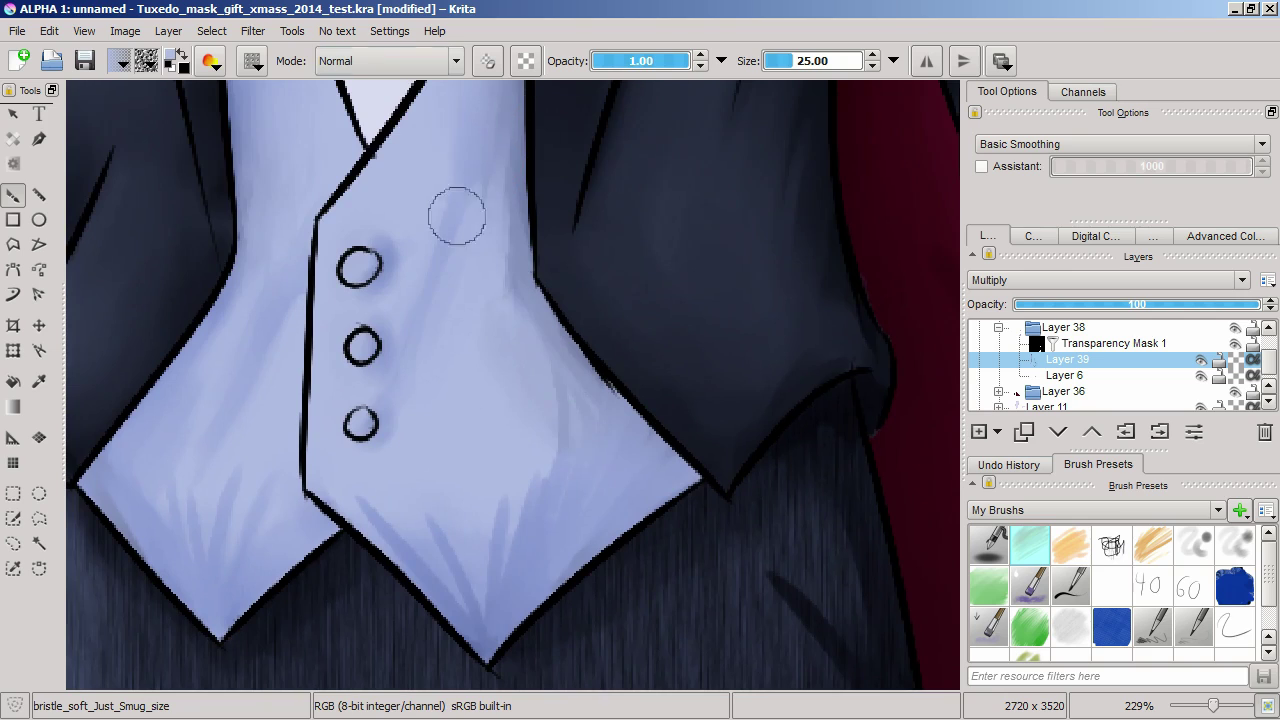
scroll(457, 216, "up", 4)
key("bracketleft")
key("bracketleft")
key("bracketleft")
scroll(724, 235, "up", 1)
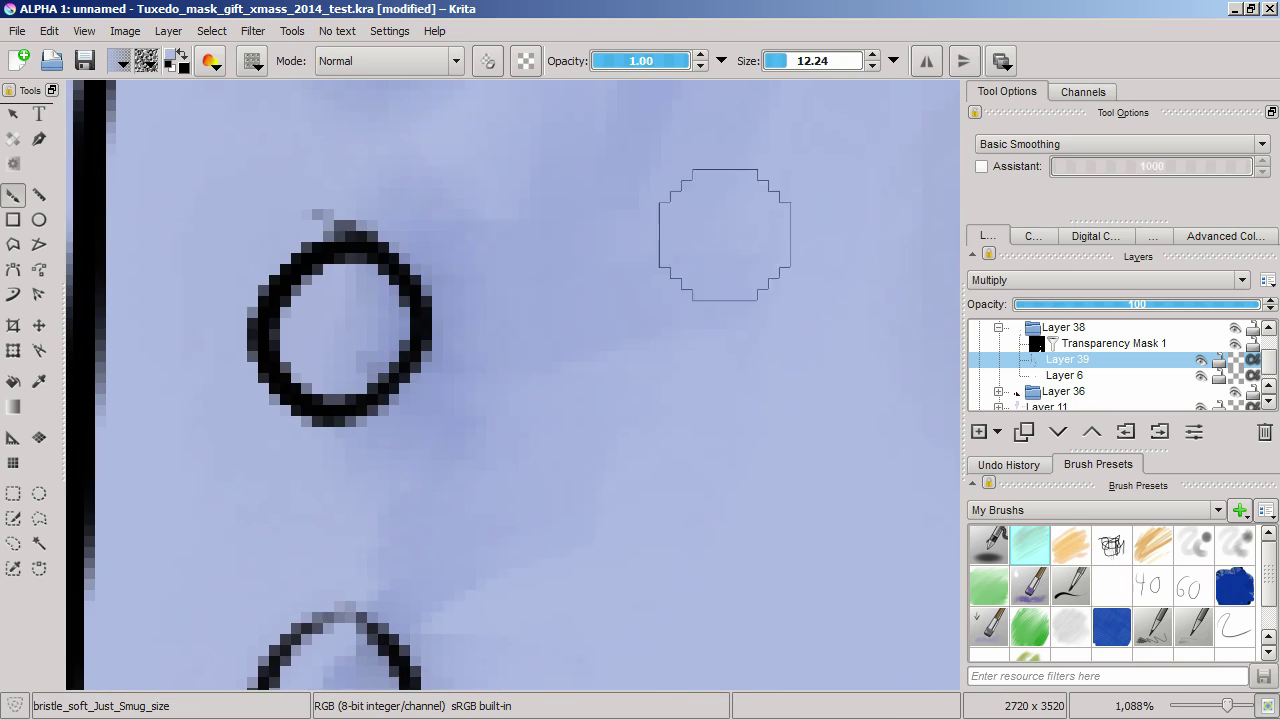
left_click_drag(560, 300, 471, 243)
key("bracketright")
key("bracketright")
scroll(708, 384, "up", 1)
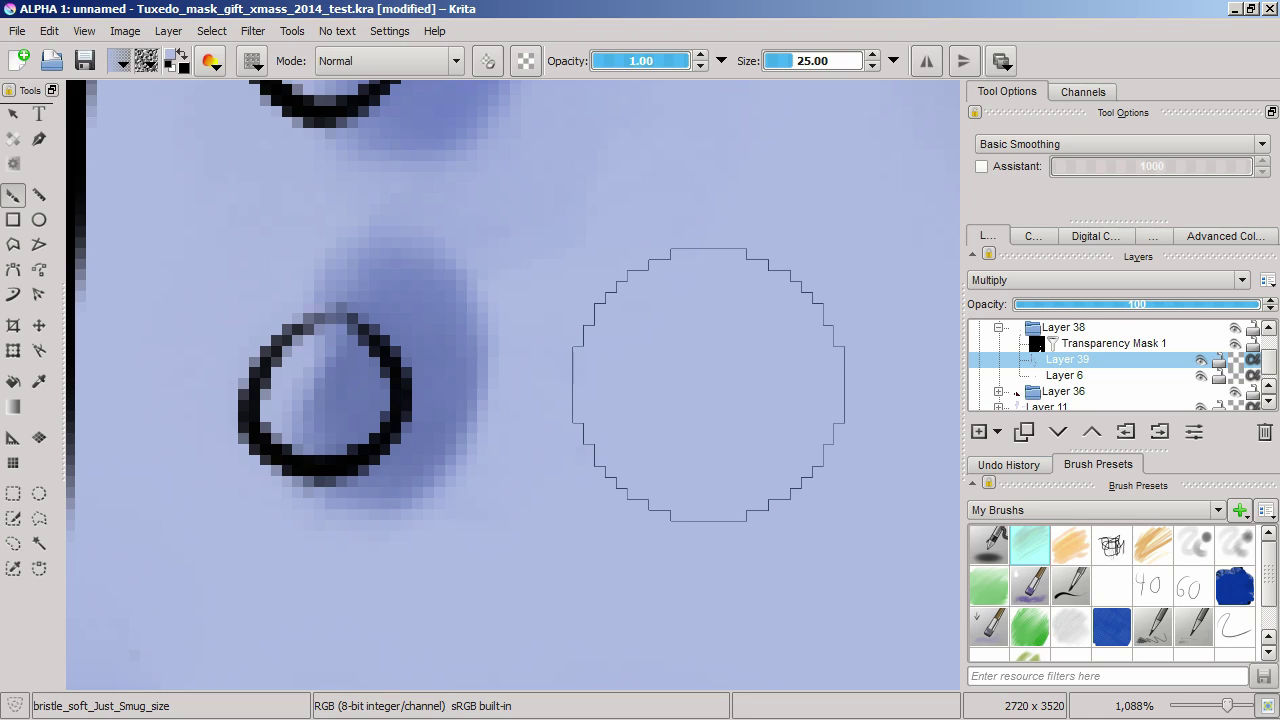
left_click_drag(636, 293, 714, 420)
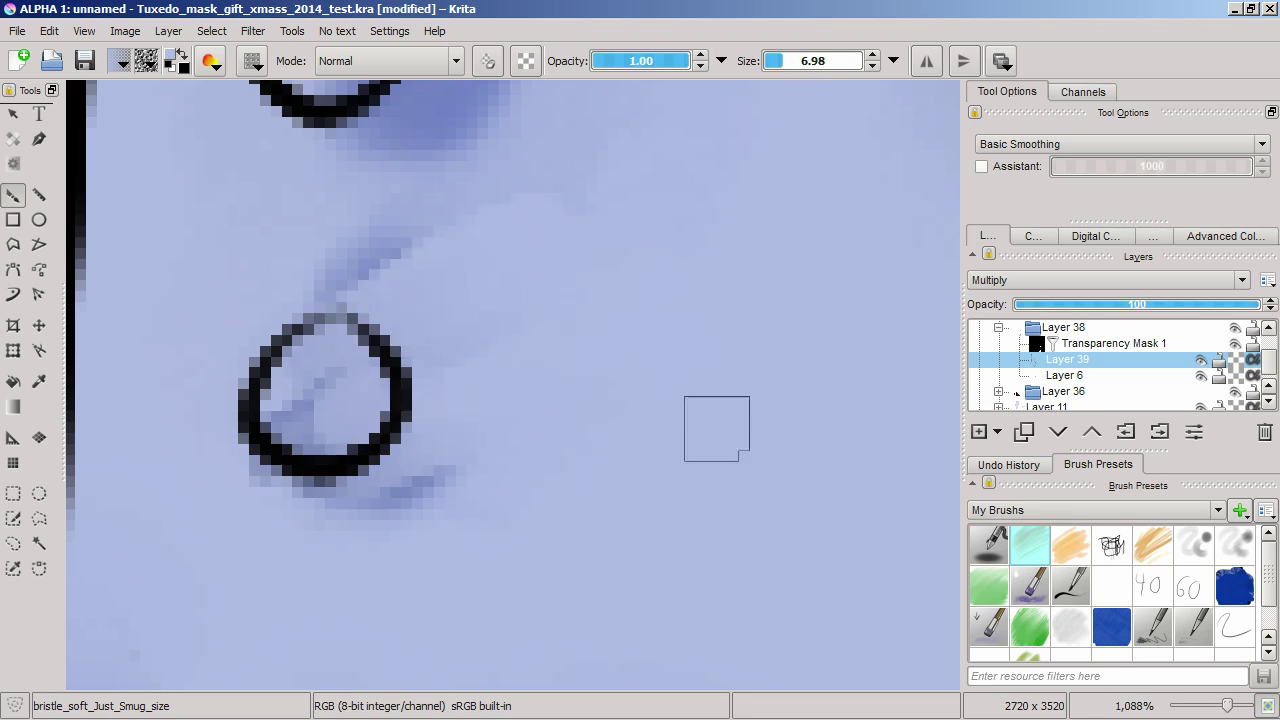
key("bracketright")
key("ctrl+z")
Shade the lower part of each waistcoat button and add short crease lines radiating from it with small brush strokes
key("slash")
mouse_move(449, 344)
left_mouse_down()
mouse_move(491, 491)
mouse_move(320, 400)
mouse_move(428, 243)
left_mouse_up()
key("e")
key("slash")
mouse_move(445, 305)
left_mouse_down()
mouse_move(383, 390)
mouse_move(557, 300)
left_mouse_up()
mouse_move(540, 360)
left_mouse_down()
mouse_move(640, 420)
mouse_move(564, 342)
left_mouse_up()
scroll(564, 342, "down", 2)
scroll(600, 386, "up", 3)
key("slash")
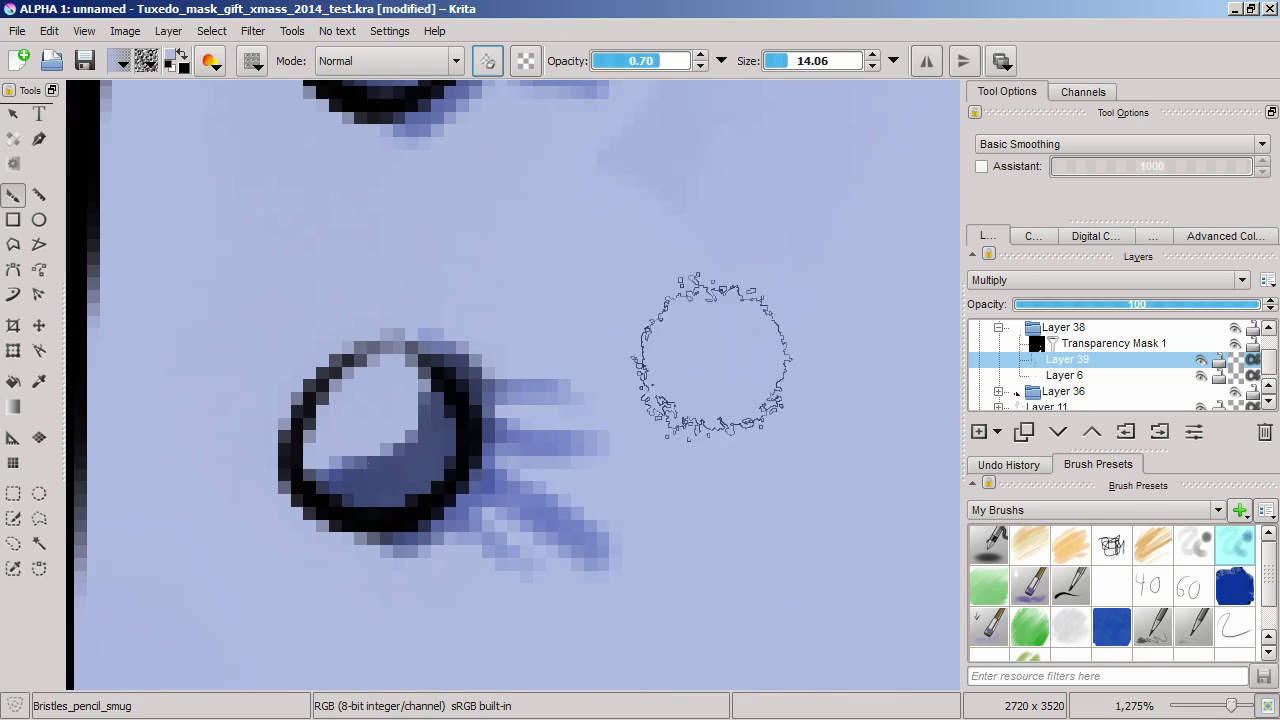
left_click_drag(322, 372, 385, 424)
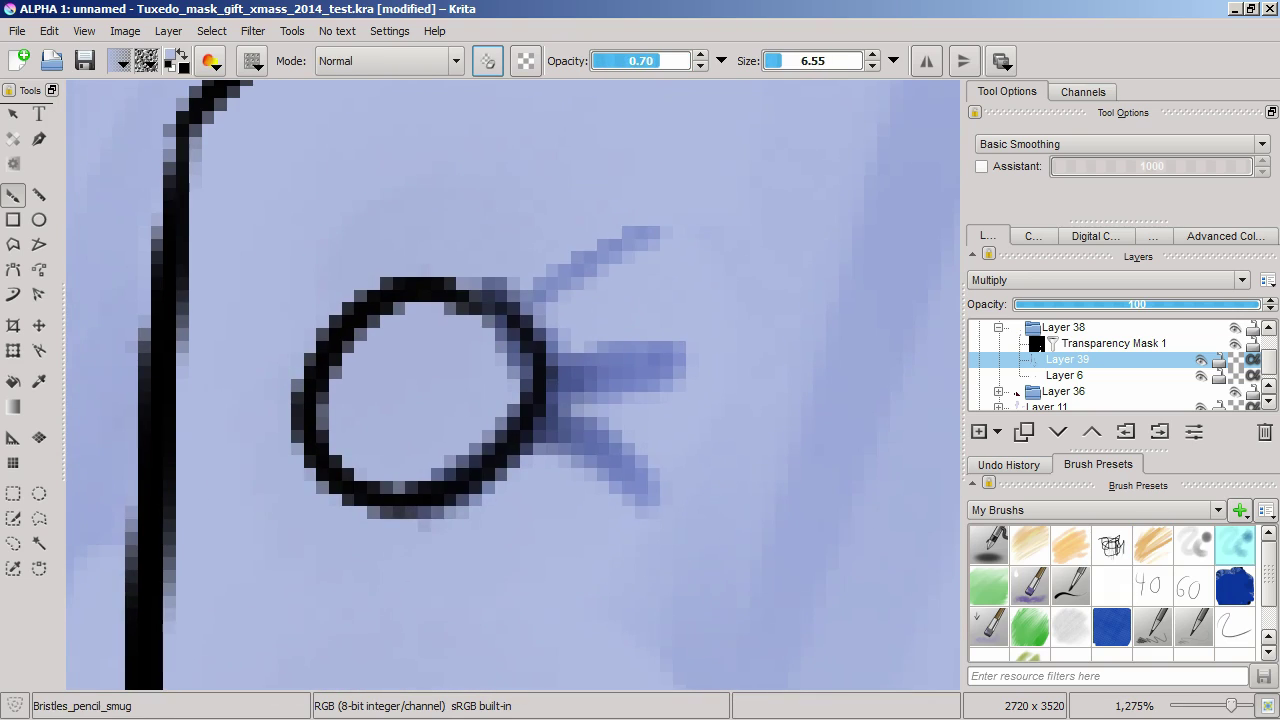
scroll(612, 392, "down", 6)
scroll(623, 329, "up", 2)
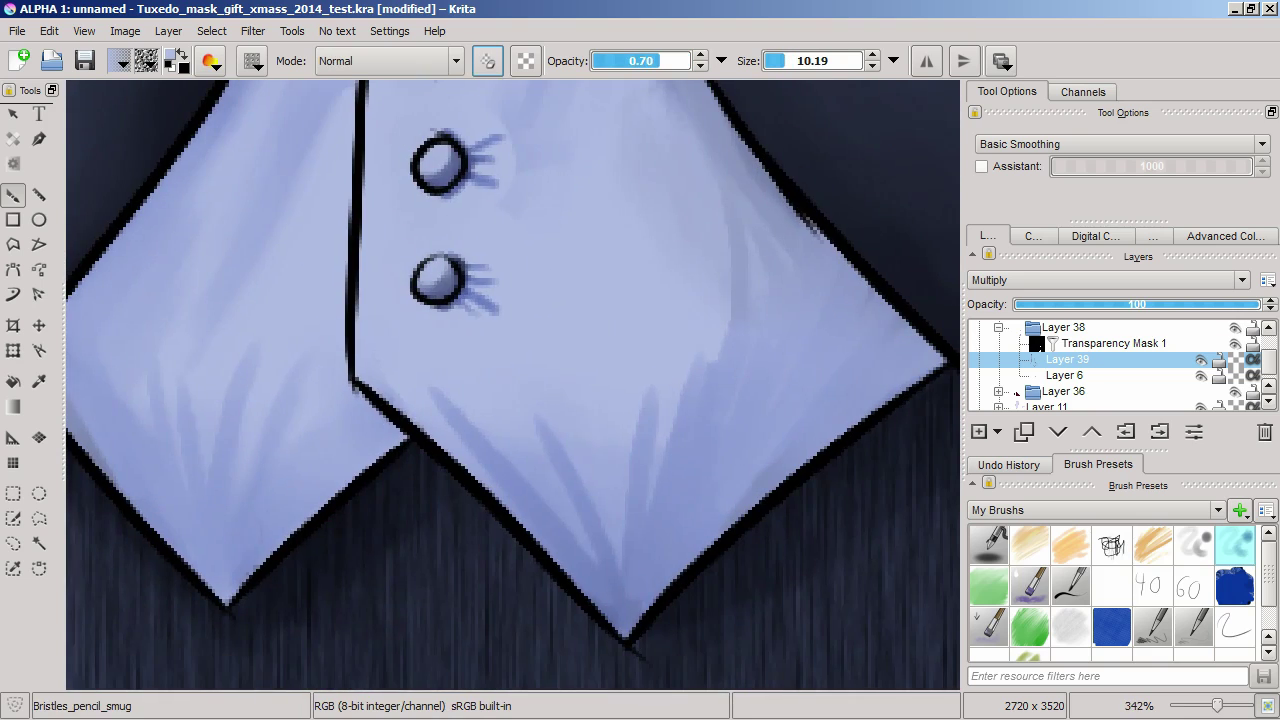
Blend the fold streaks and shadows across the waistcoat and its pointed tips with Bristles_pencil_smug at size 19.93
scroll(678, 188, "up", 5)
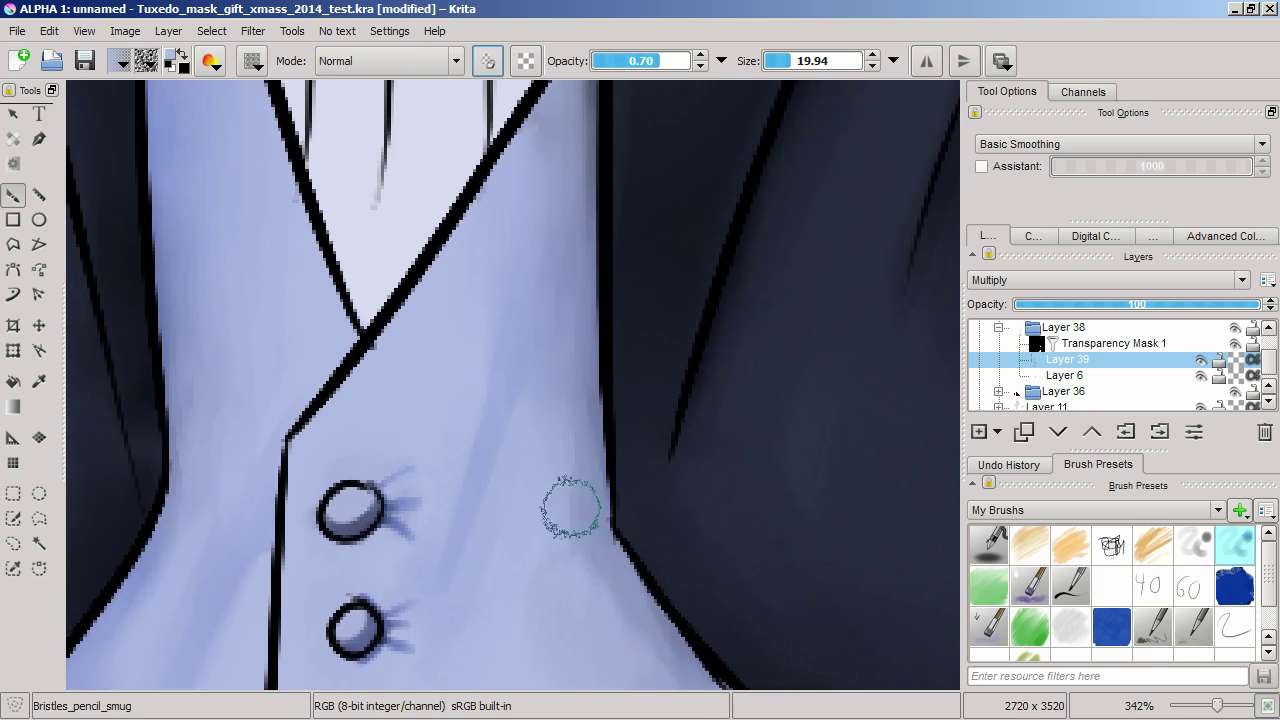
scroll(566, 508, "down", 5)
scroll(790, 235, "up", 3)
scroll(543, 129, "down", 1)
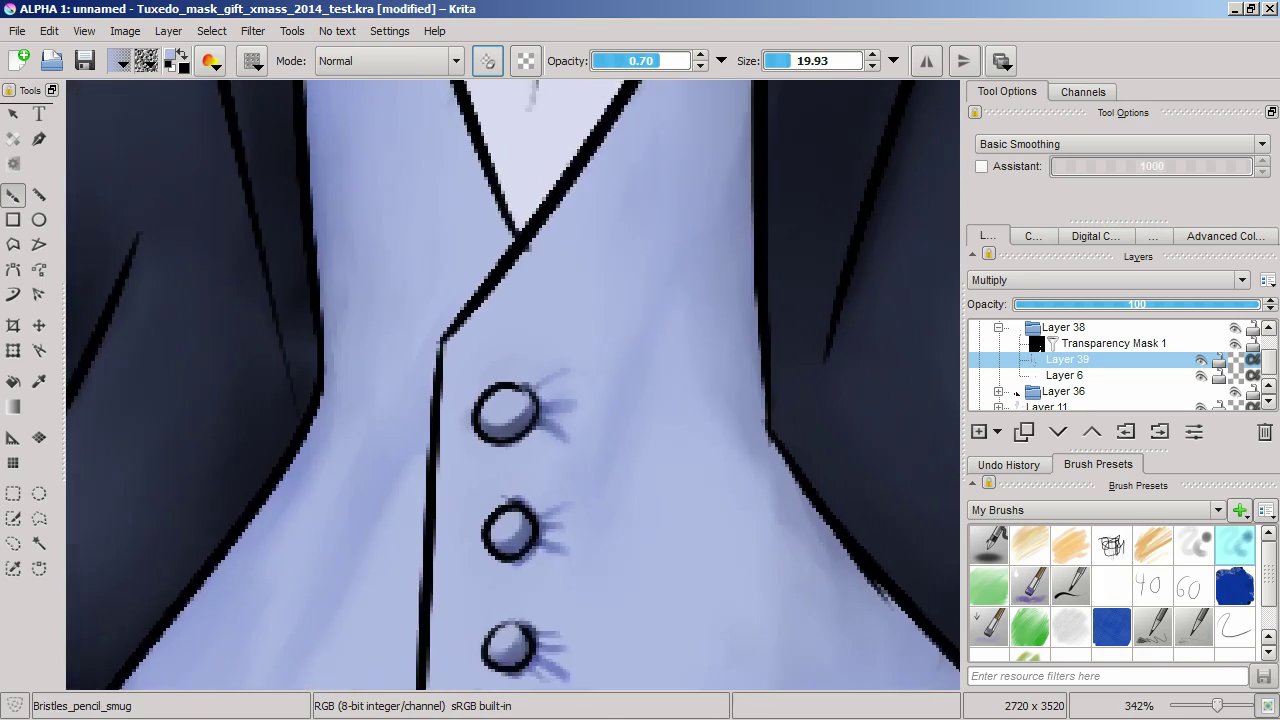
scroll(809, 571, "down", 4)
scroll(430, 348, "up", 3)
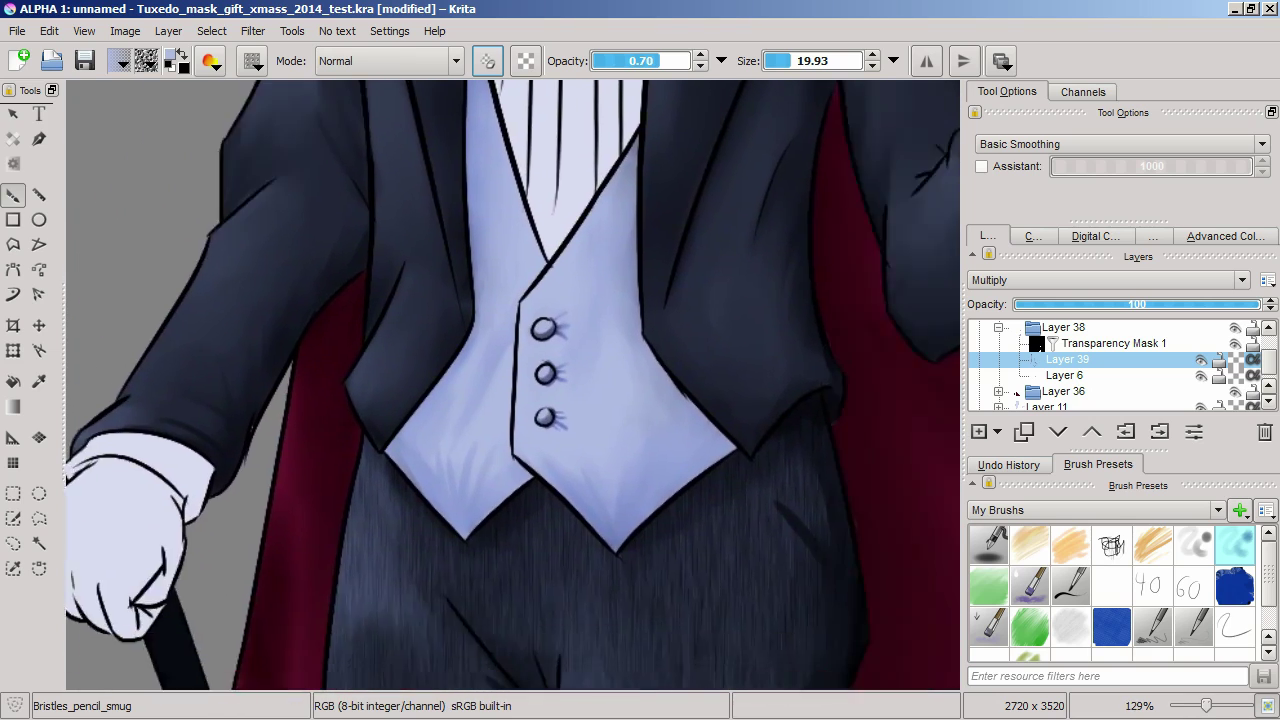
scroll(560, 374, "right", 5)
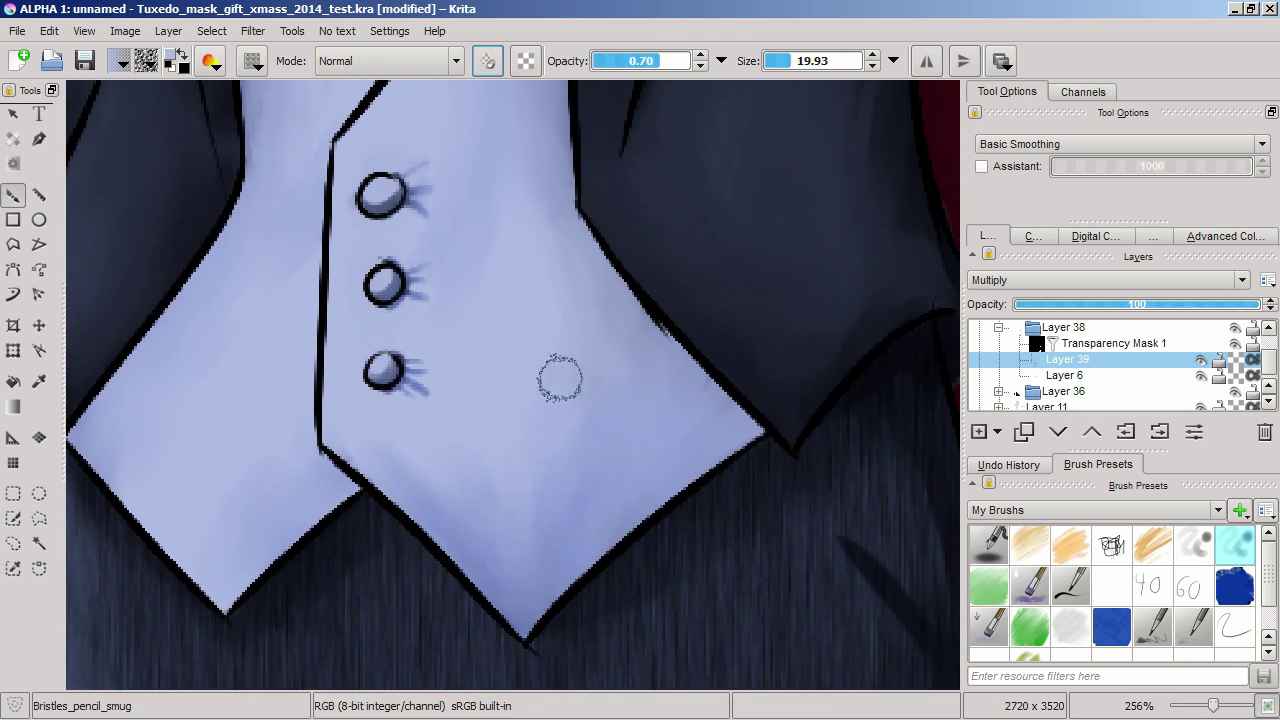
scroll(600, 300, "up", 5)
scroll(660, 249, "down", 5)
scroll(547, 466, "left", 4)
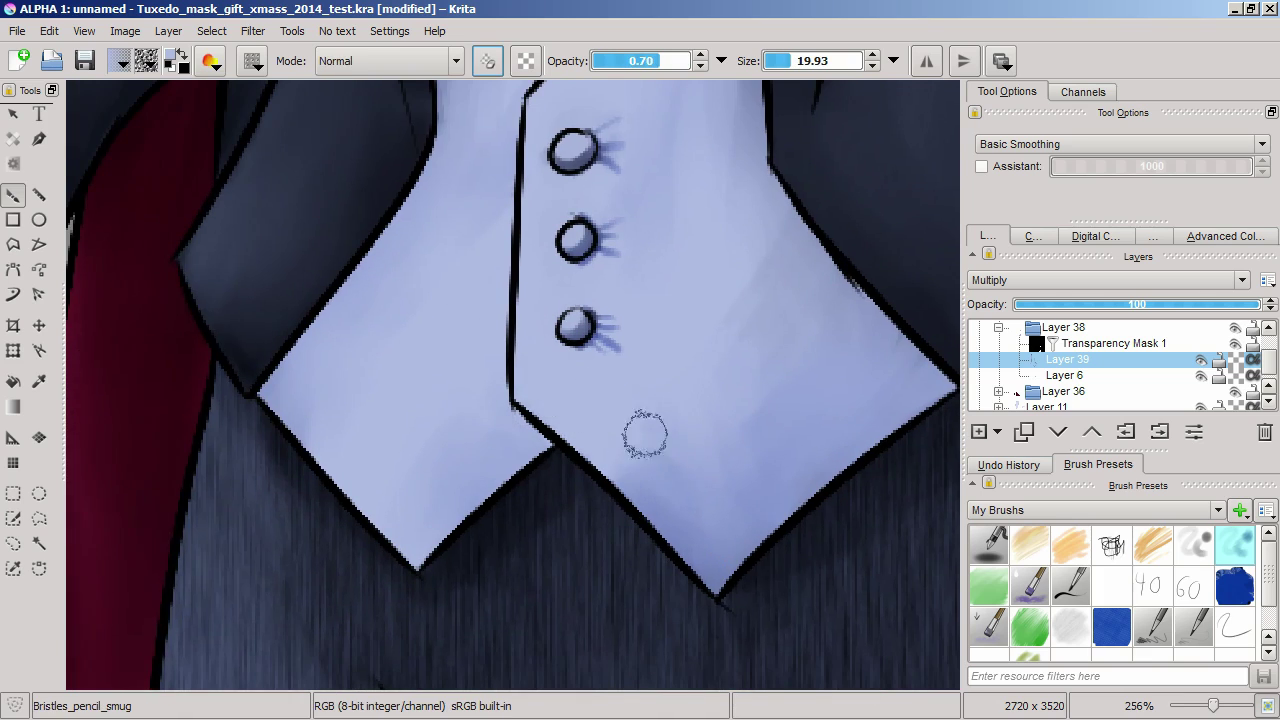
scroll(645, 435, "down", 3)
scroll(650, 540, "up", 3)
Add a second Multiply layer and paint deeper shadows on the waistcoat's tips and edges with Bristles_pencil at size 25, blending them
key("Insert")
key("slash")
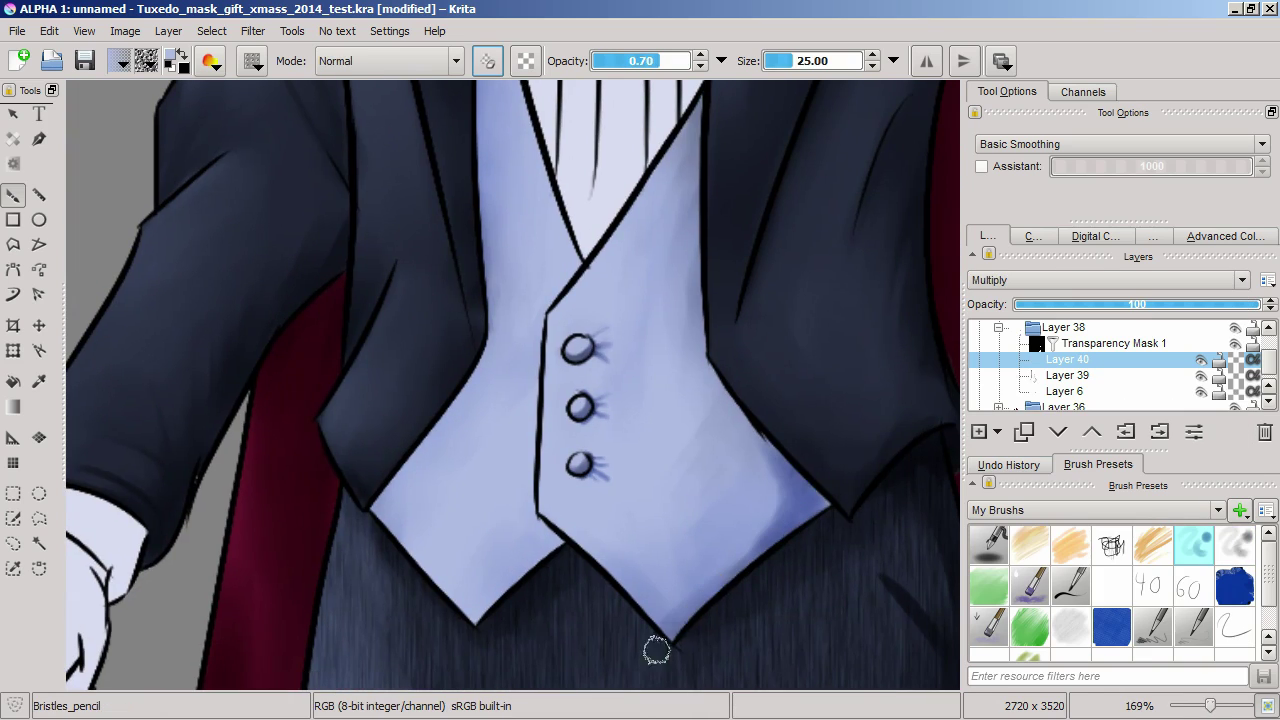
scroll(656, 651, "up", 3)
scroll(656, 651, "right", 2)
key("slash")
scroll(433, 245, "down", 3)
scroll(601, 458, "right", 3)
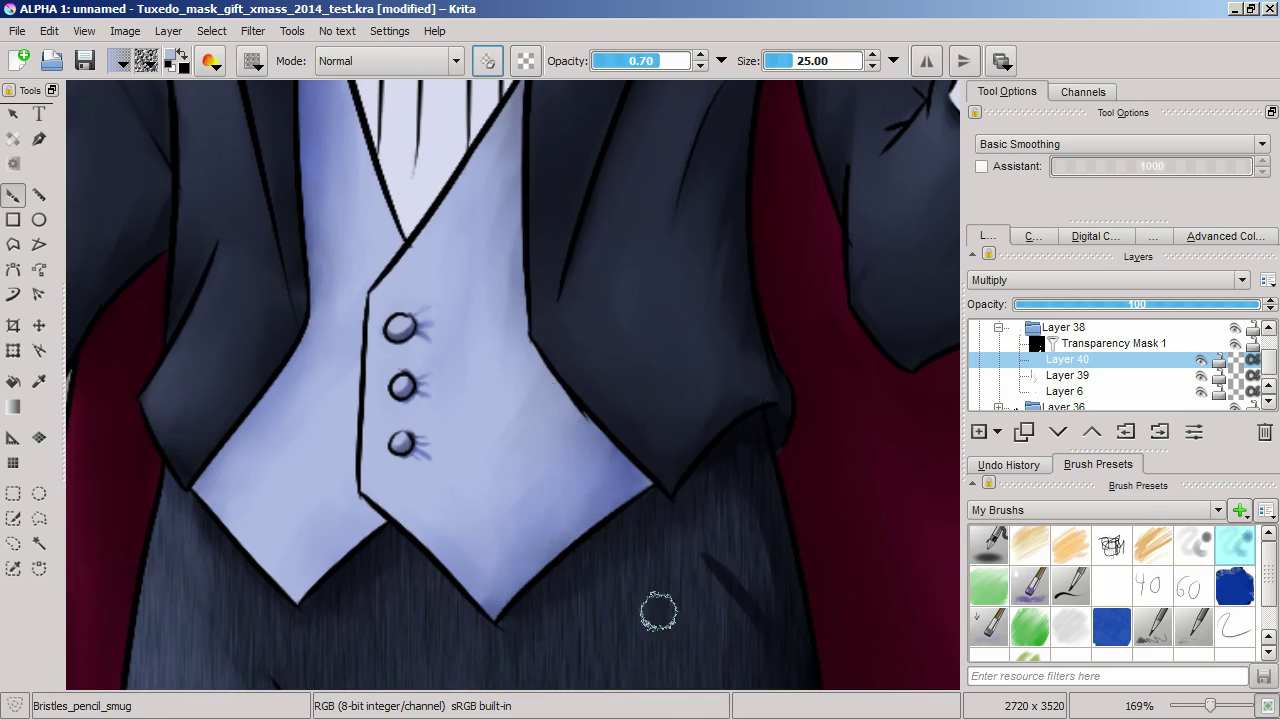
Paint shadows on the shirt collar's side, inner edges and underfolds on Layer 39 and blend them with Bristles_pencil_smug
scroll(658, 612, "up", 5)
scroll(778, 300, "up", 4)
key("Page_Down")
key("slash")
mouse_move(784, 196)
left_mouse_down()
mouse_move(753, 342)
mouse_move(548, 460)
left_mouse_up()
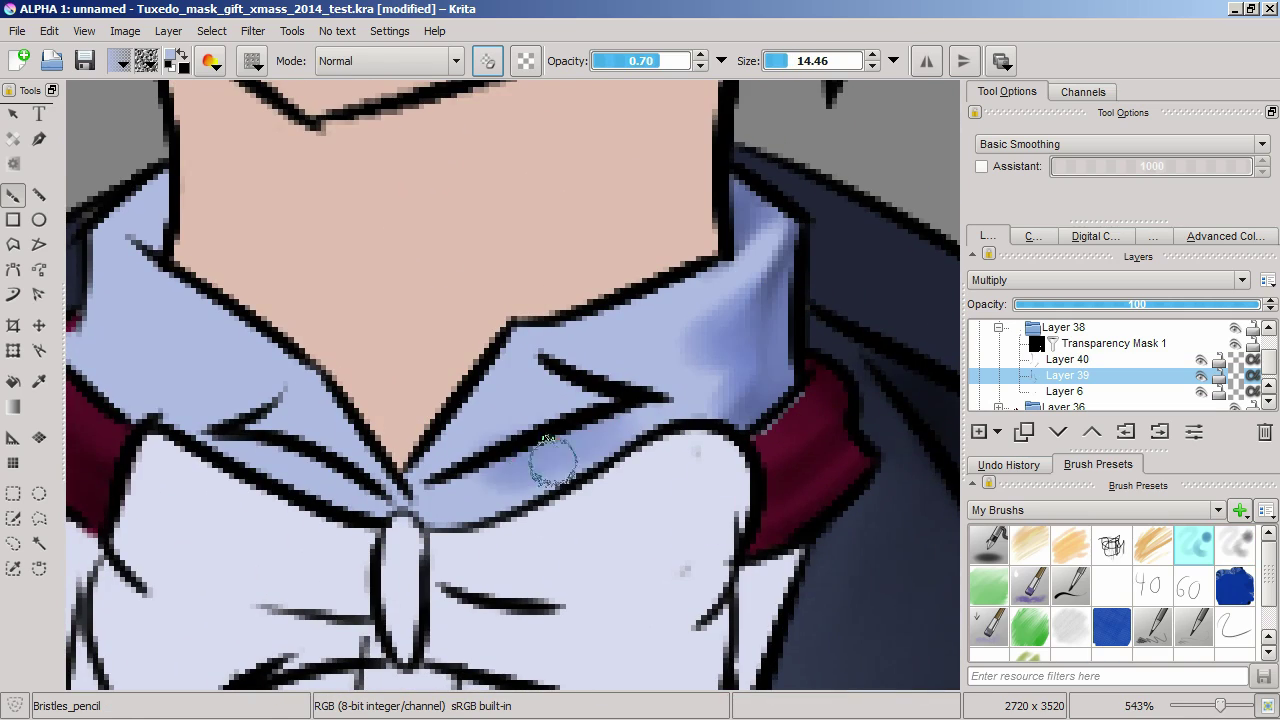
scroll(180, 230, "up", 1)
scroll(180, 230, "right", 2)
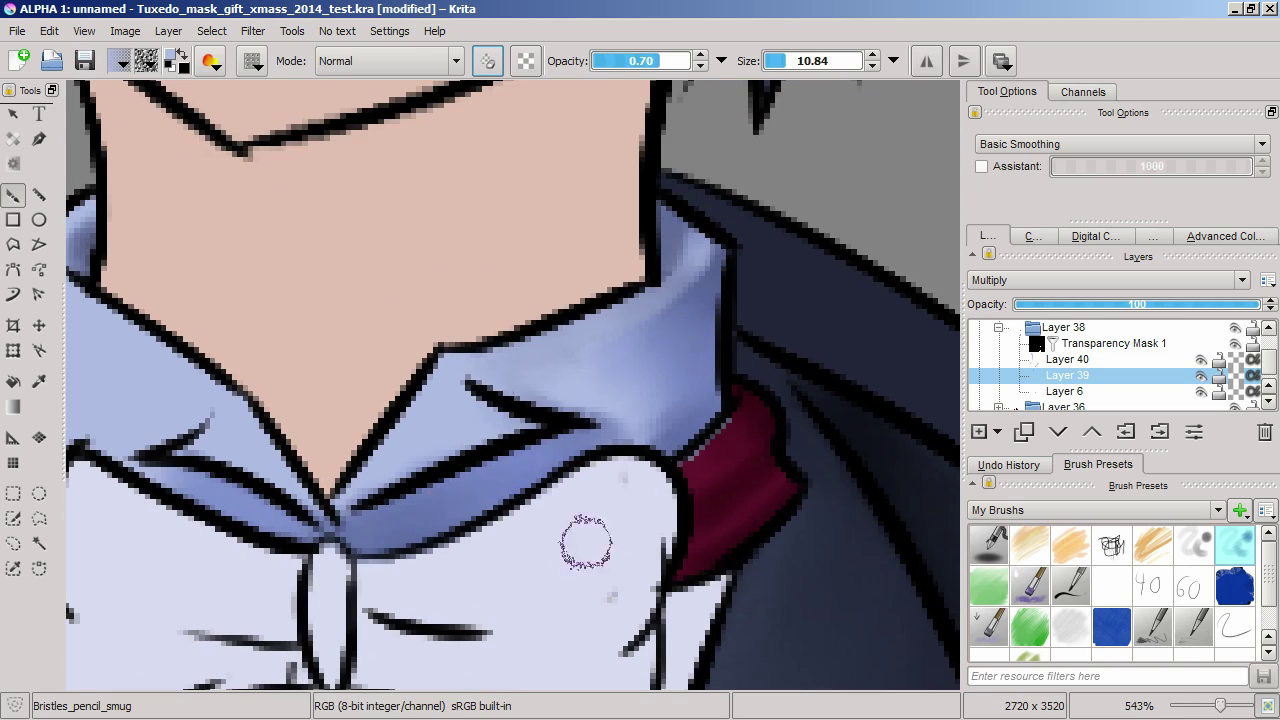
scroll(585, 542, "up", 1)
scroll(585, 542, "left", 3)
Deepen the shadows on the collar's side and underfolds on Layer 40 with Bristles_pencil and blend them
key("Page_Up")
key("slash")
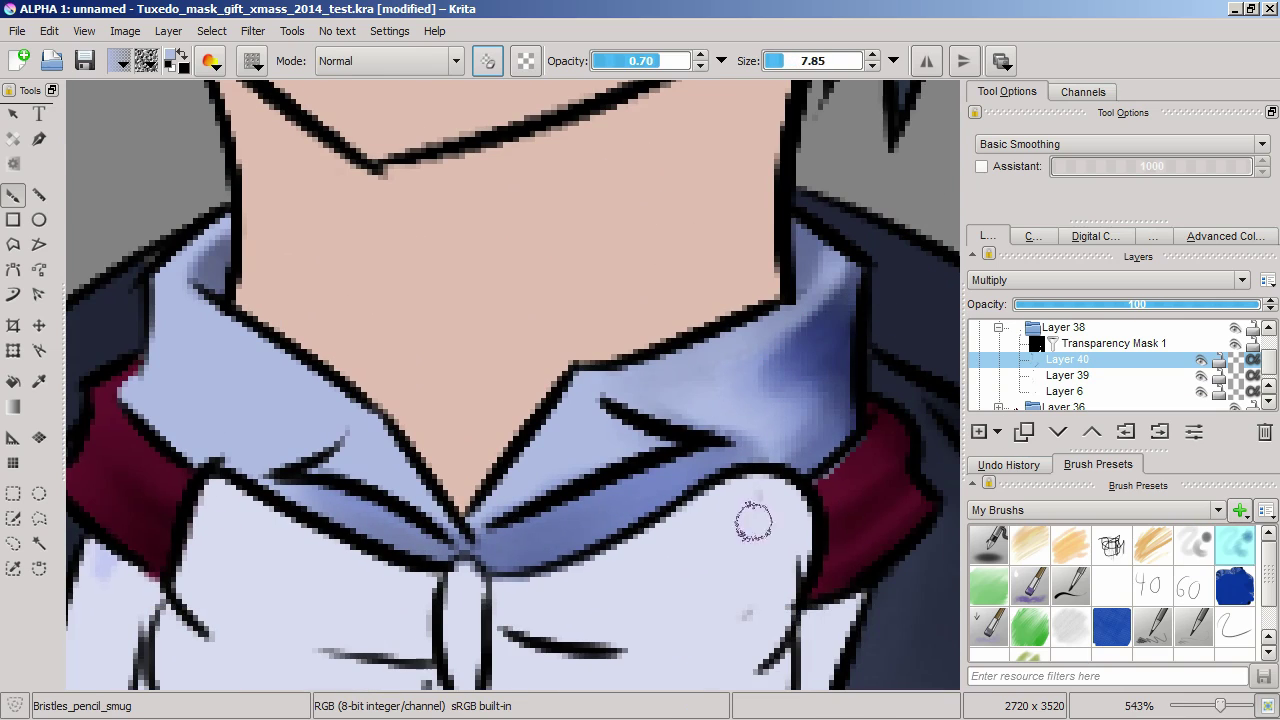
scroll(754, 521, "down", 5)
scroll(695, 200, "up", 5)
key("slash")
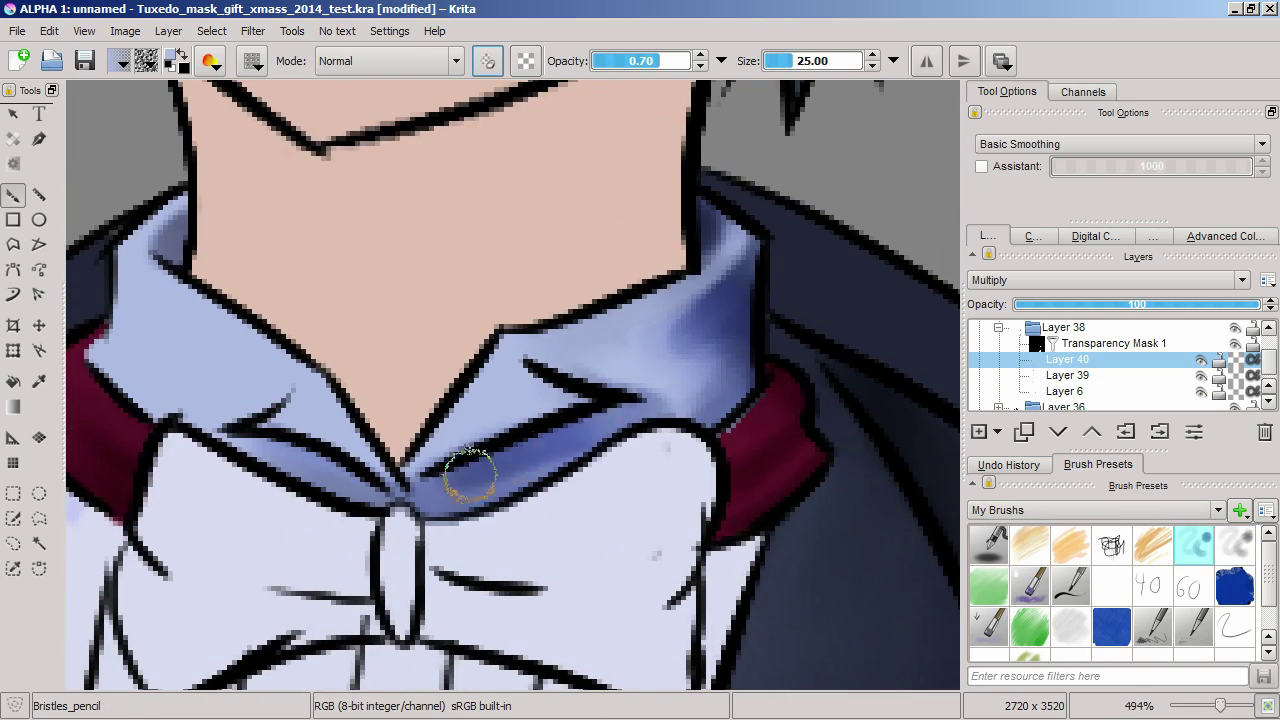
left_click_drag(470, 475, 625, 415)
scroll(505, 560, "down", 3)
scroll(505, 560, "down", 5)
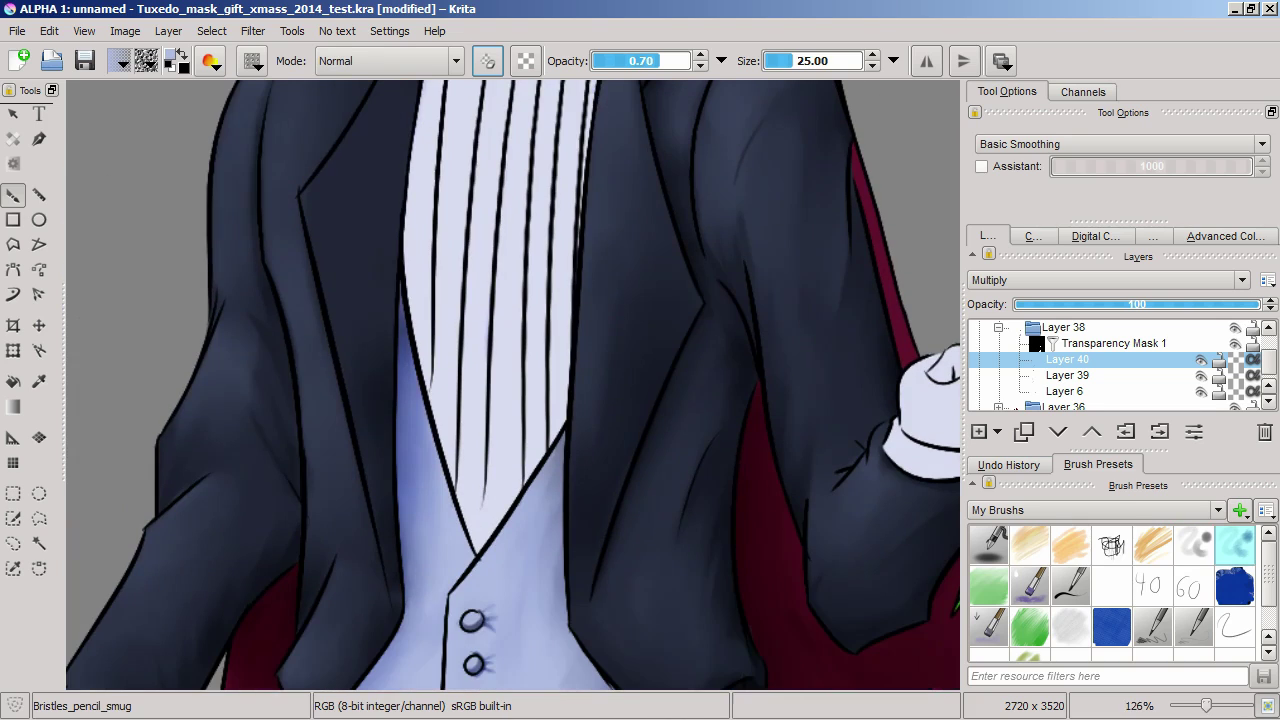
Add a Screen layer, paint highlights on the waistcoat's front and smaller tip, and blend them with Bristles_pencil_smug at size 33.96
key("Insert")
key("alt+shift+s")
key("slash")
scroll(641, 275, "up", 3)
left_click_drag(641, 275, 600, 371)
key("slash")
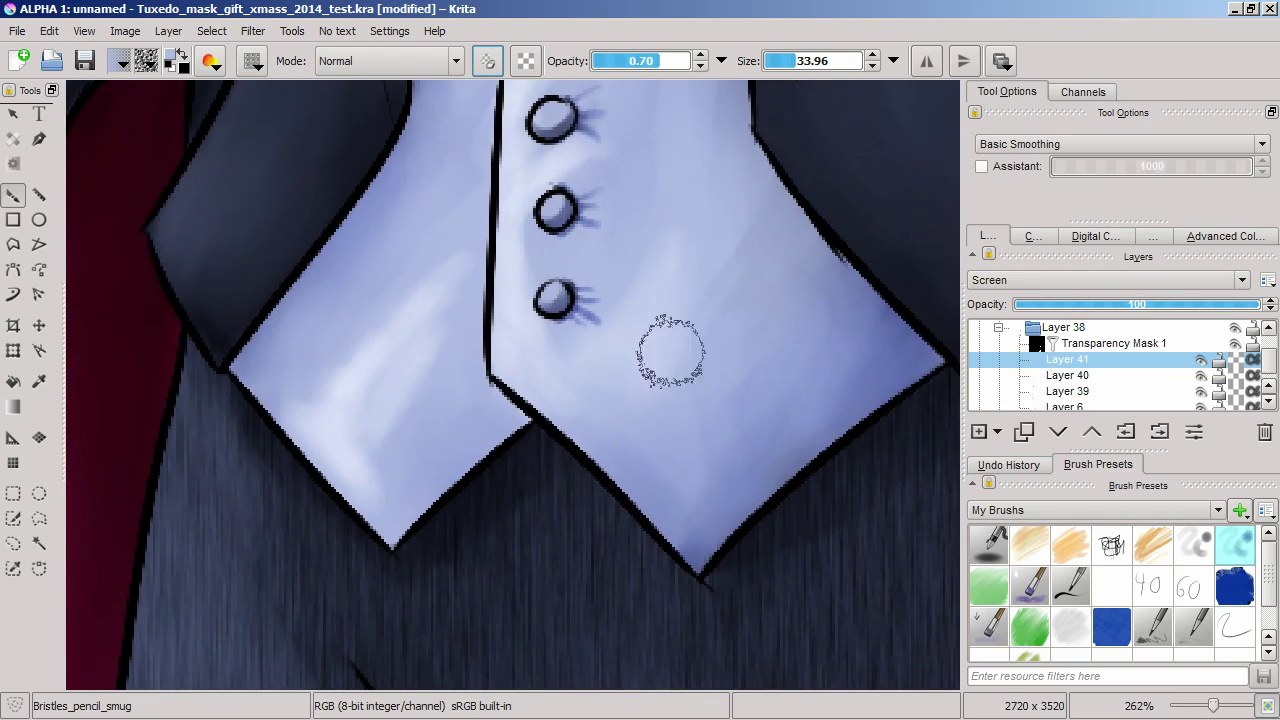
mouse_move(669, 349)
left_mouse_down()
mouse_move(531, 320)
mouse_move(557, 390)
left_mouse_up()
Paint highlights on the shirt collar on the Screen layer with Bristles_pencil at size 18.36 and blend them
scroll(557, 390, "down", 4)
scroll(414, 400, "up", 5)
key("slash")
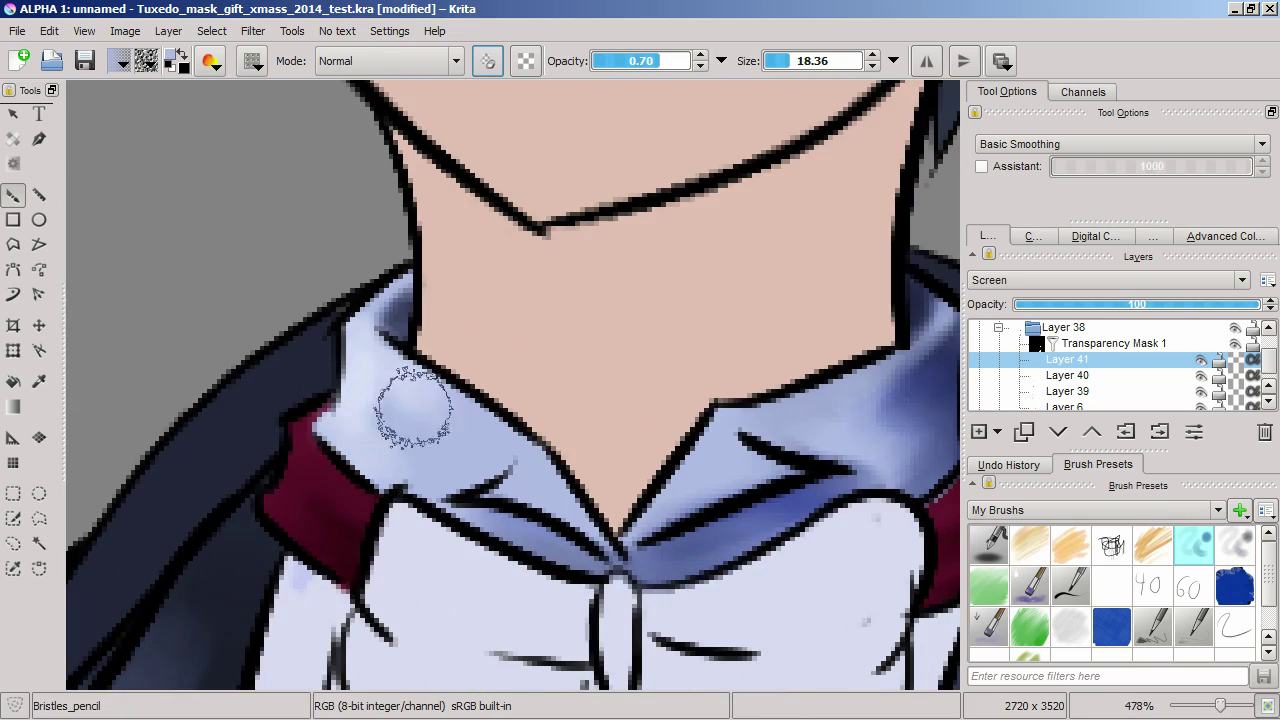
key("slash")
scroll(347, 338, "down", 10)
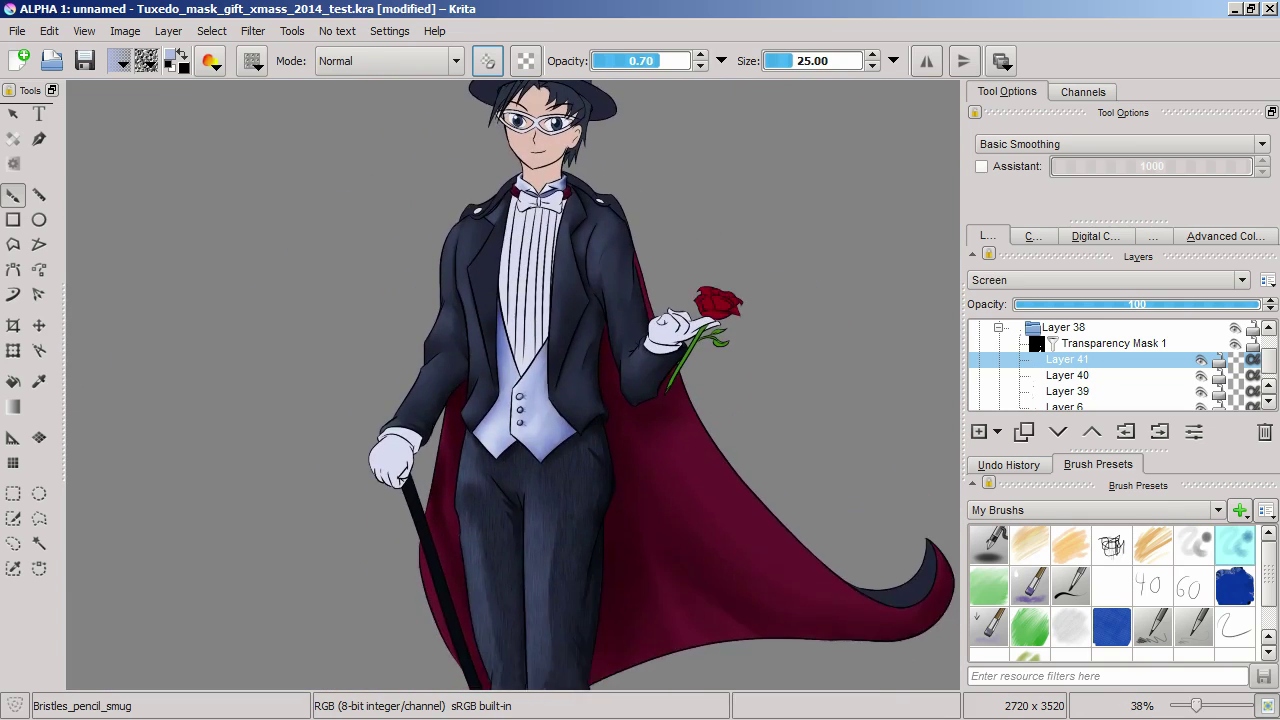
Group Layer 11 with a new layer above it and select its shirt, bow tie, cuff and glove areas by contiguous color
left_click(1046, 359)
left_click(1159, 431)
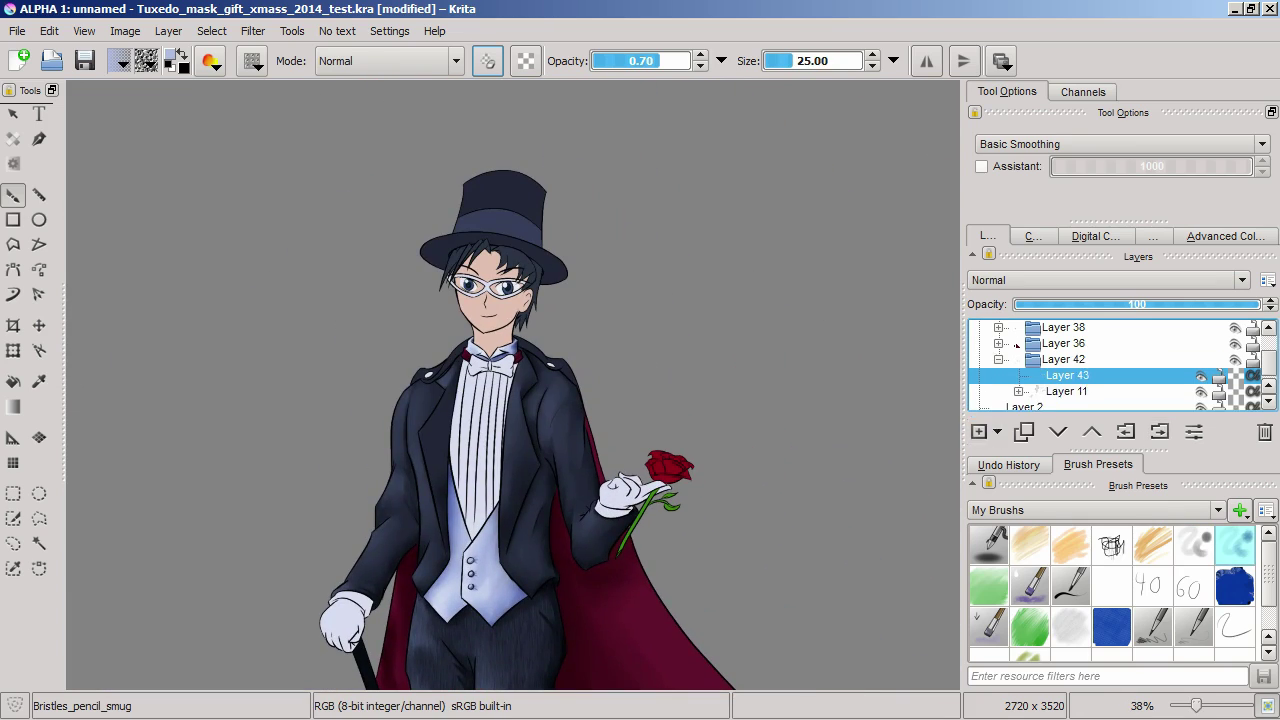
left_click(1066, 391)
left_click(39, 543)
left_click(550, 450)
key("Insert")
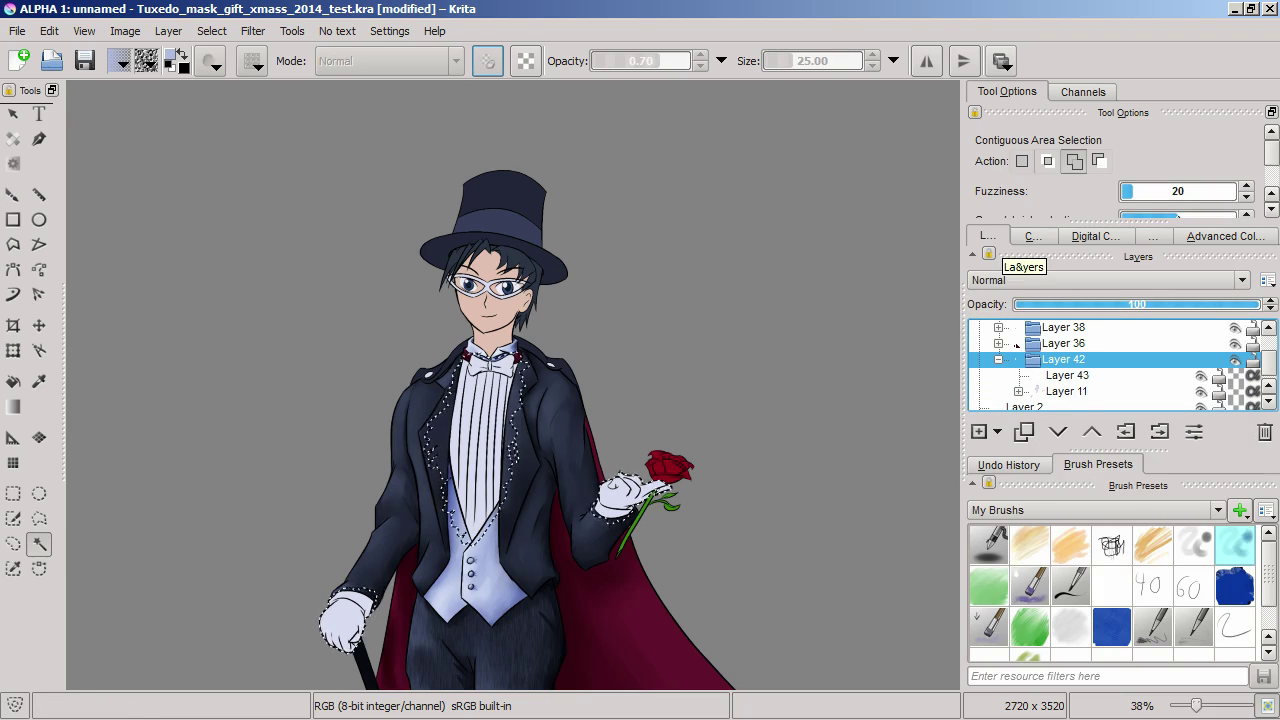
Try a Multiply shadow stroke on the masked pleated shirt, and undo it along with the group's transparency mask
scroll(634, 342, "up", 5)
key("b")
key("Page_Down")
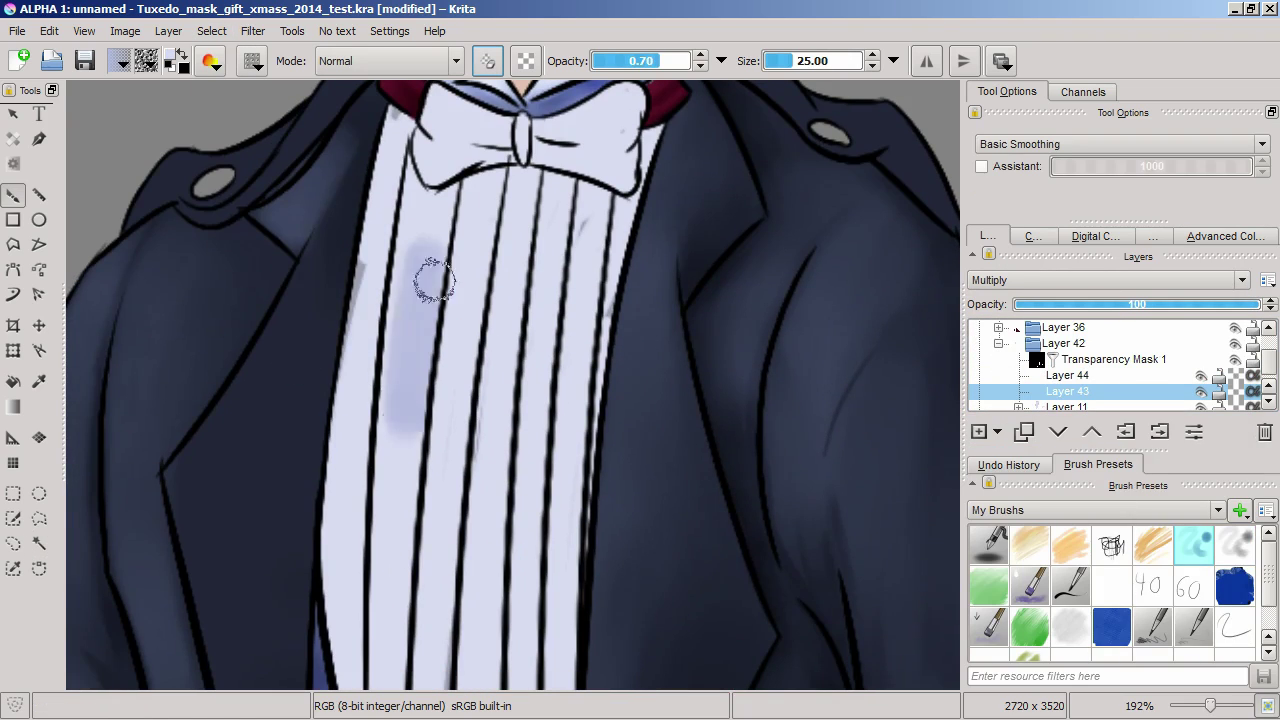
key("ctrl+z")
key("ctrl+z")
key("ctrl+z")
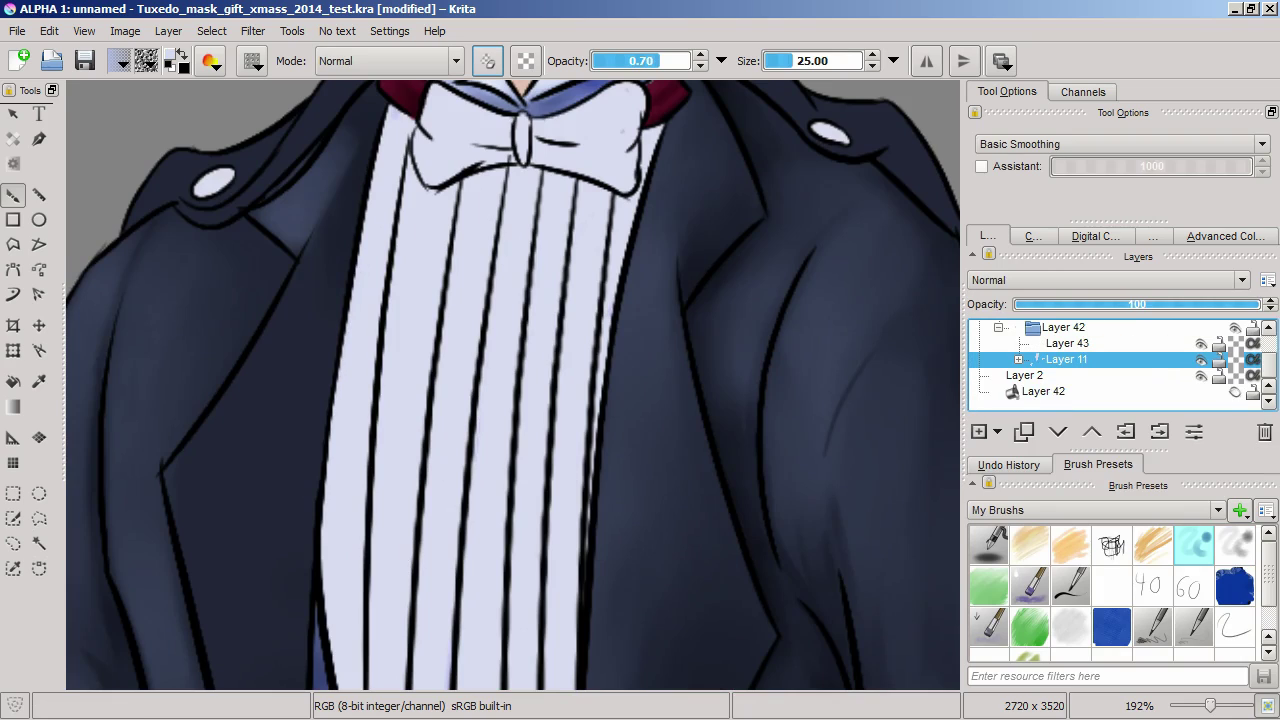
Mask the Layer 42 group to the white clothing areas and paint the two shoulder buttons into the transparency mask
key("Page_Up")
key("Page_Up")
key("b")
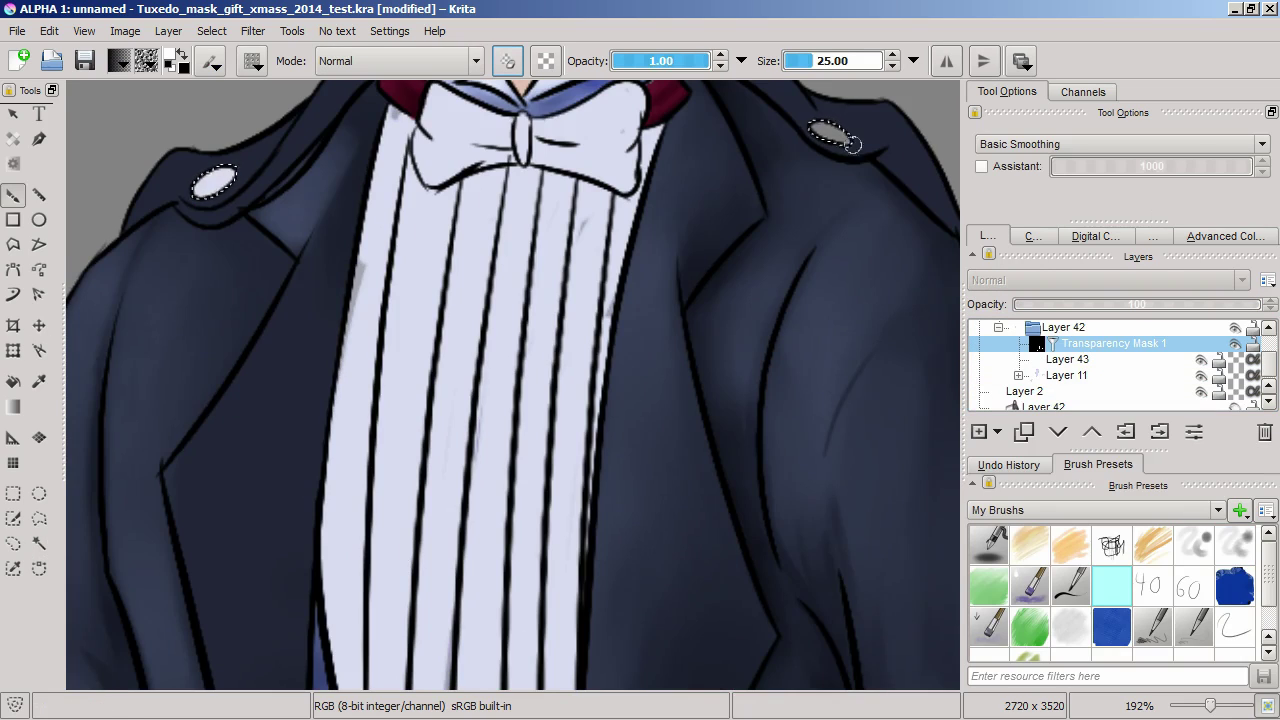
Paint shadows on the pleated shirt and bow tie on the Multiply layer with Bristles_pencil at size 25, blending with Bristles_pencil_smug
key("Page_Down")
key("/")
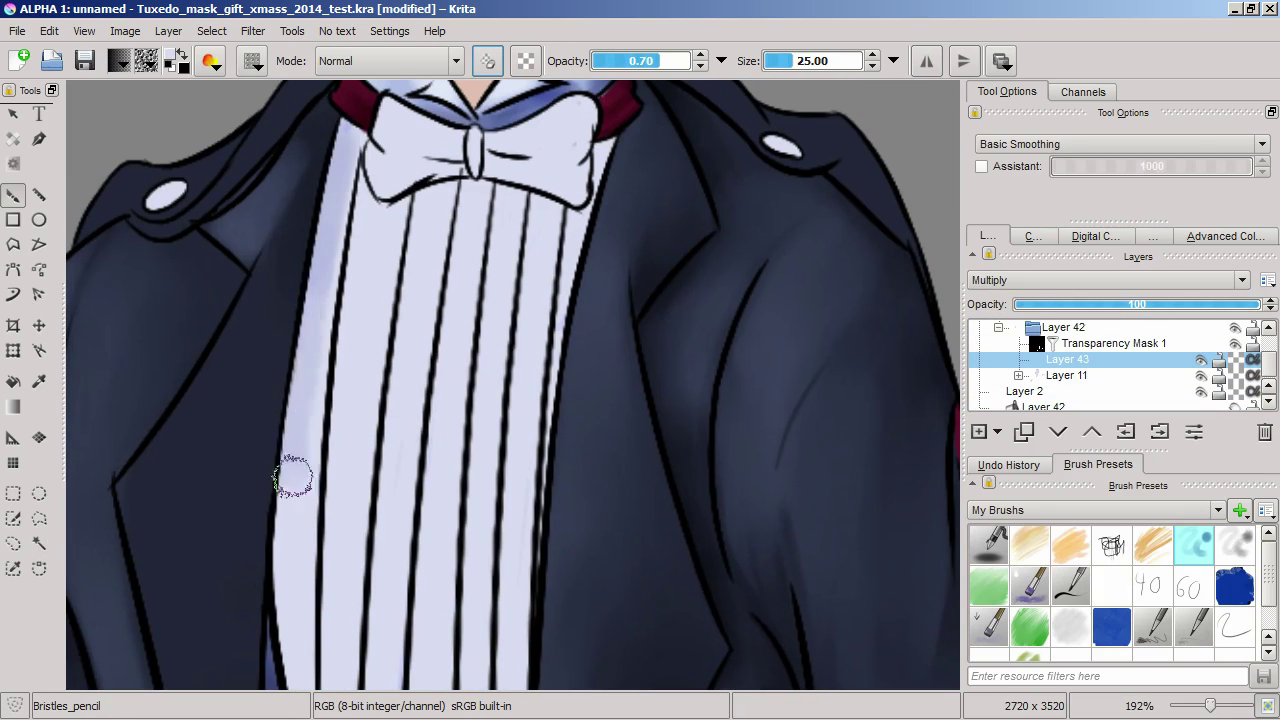
scroll(392, 228, "up", 3)
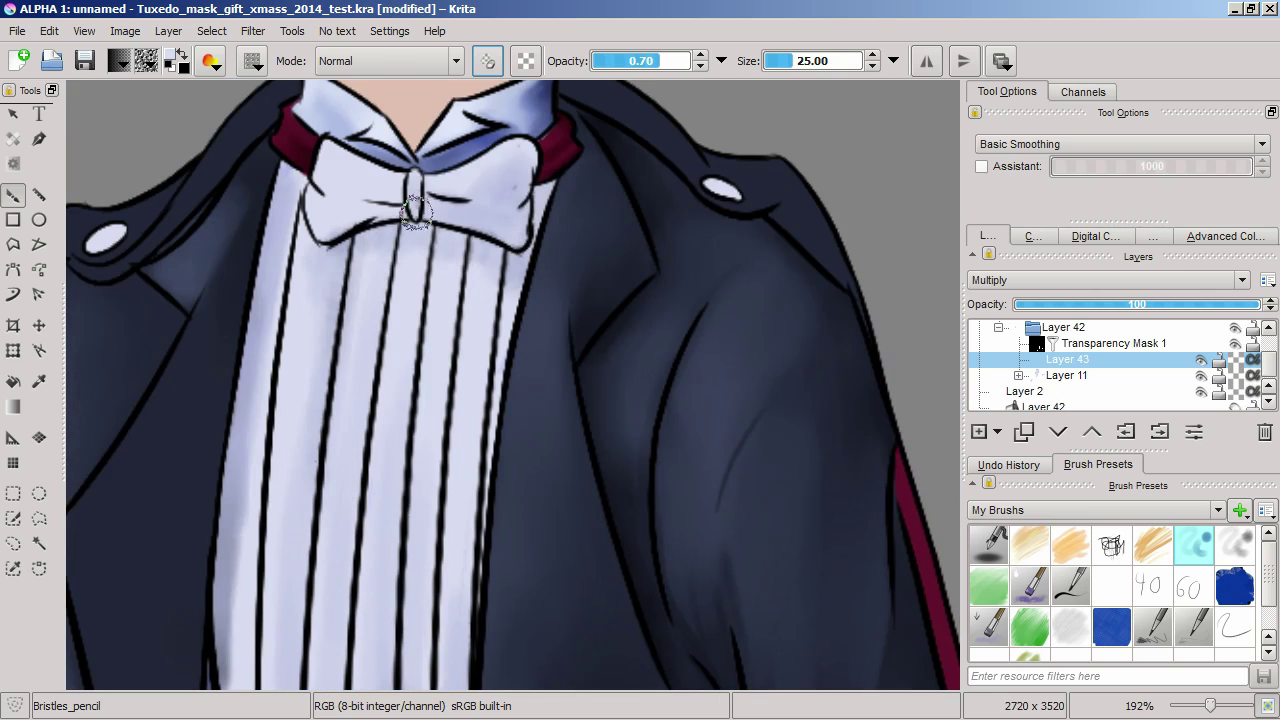
scroll(478, 590, "down", 3)
scroll(400, 500, "down", 5)
scroll(362, 412, "up", 4)
key("/")
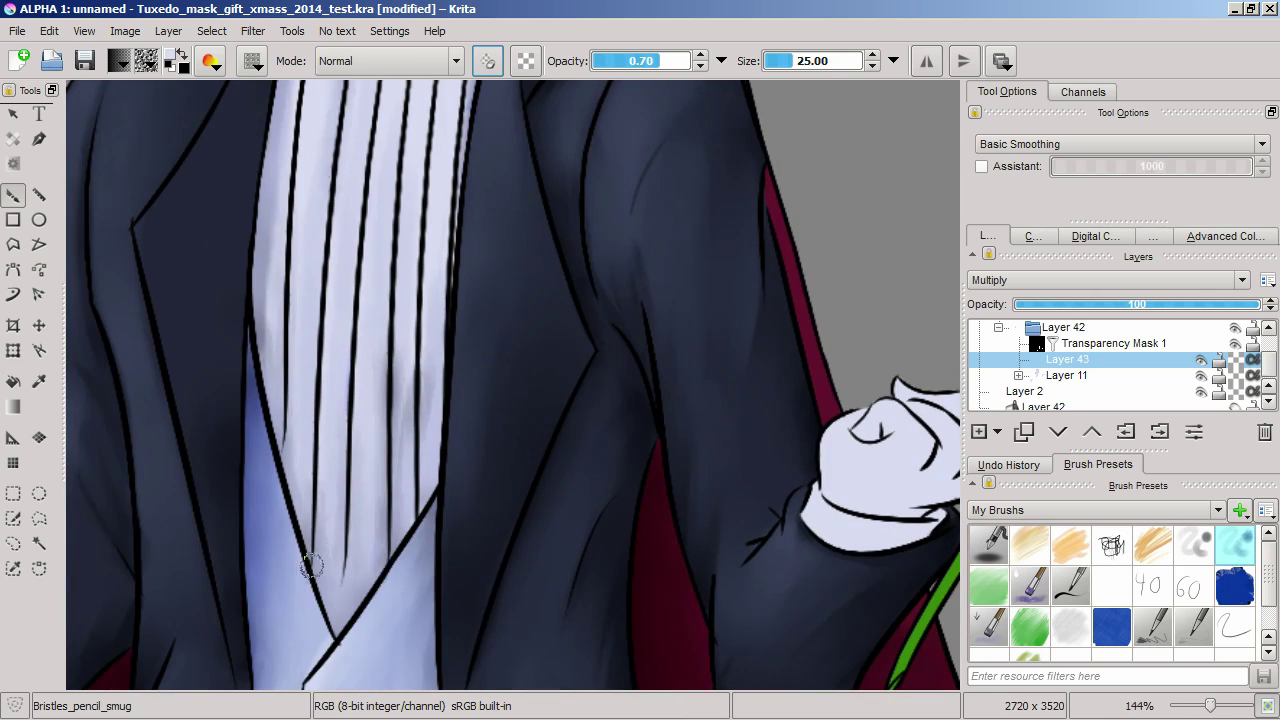
scroll(512, 258, "up", 3)
scroll(365, 298, "down", 8)
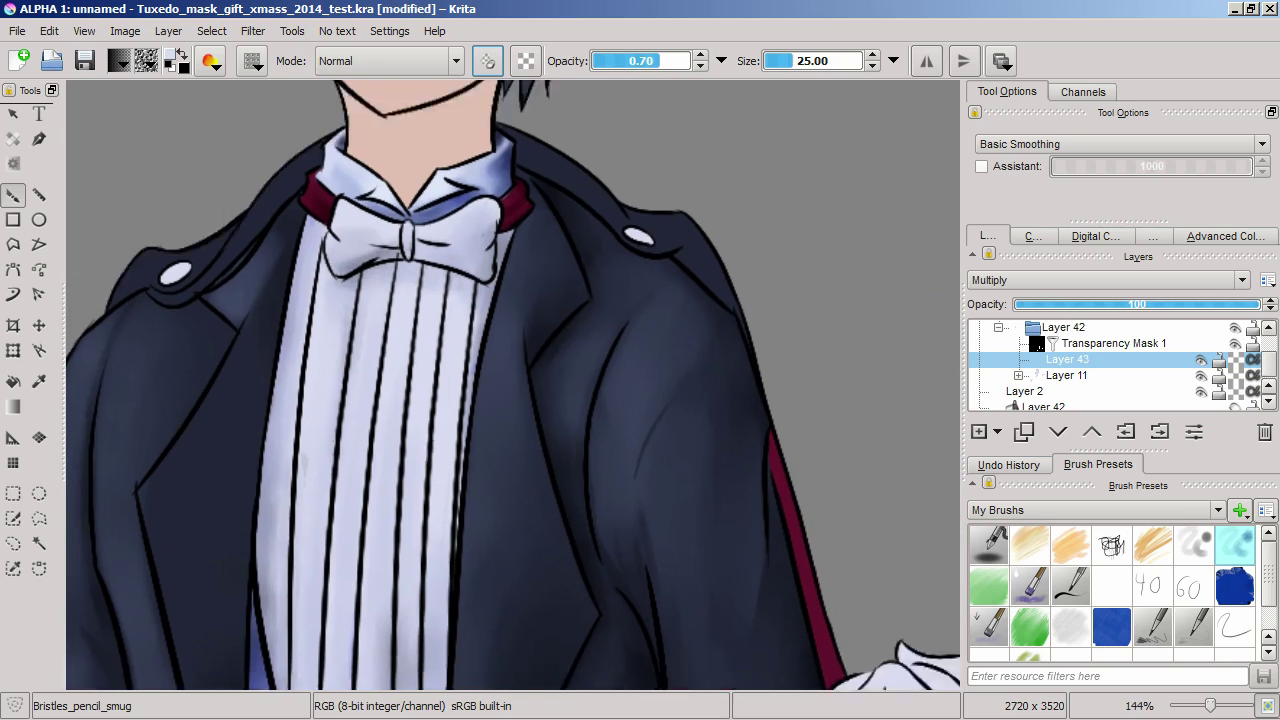
Shade the cuff and glove of the cane-holding hand with Bristles_pencil at size 25 and blend with Bristles_pencil_smug
key("/")
scroll(365, 298, "up", 4)
scroll(336, 354, "up", 3)
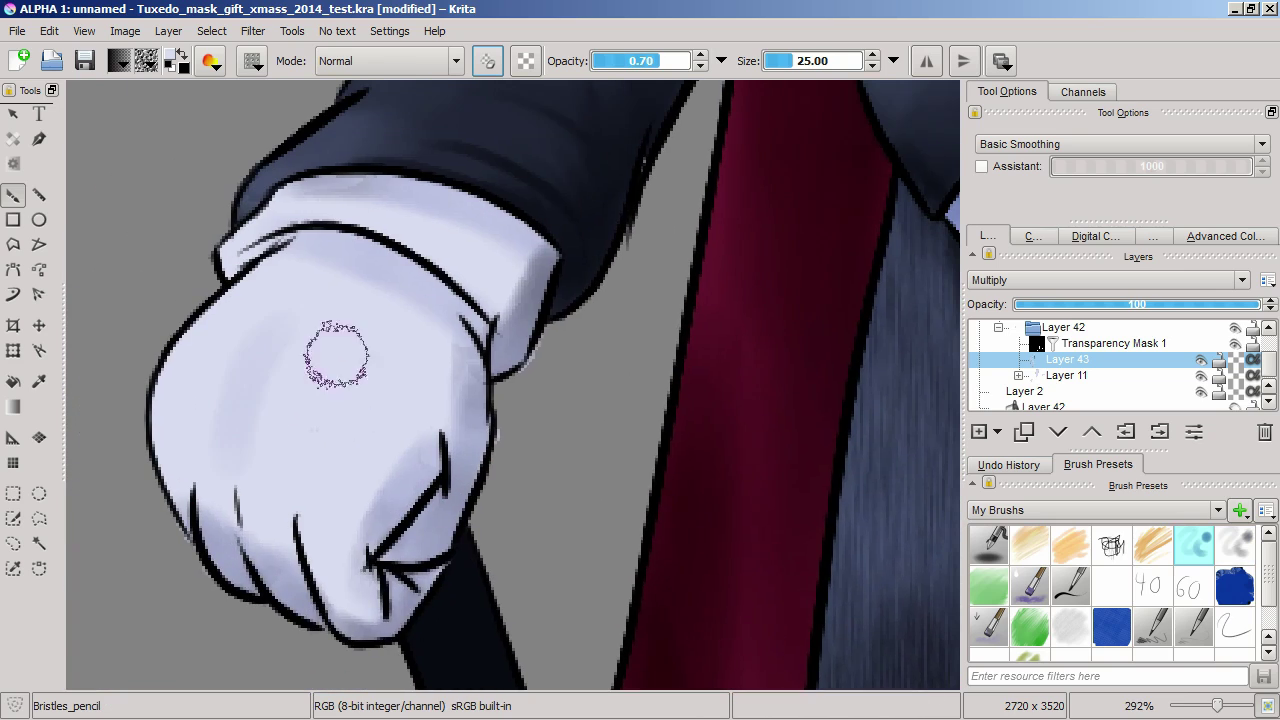
key("/")
scroll(218, 408, "down", 2)
scroll(403, 326, "down", 5)
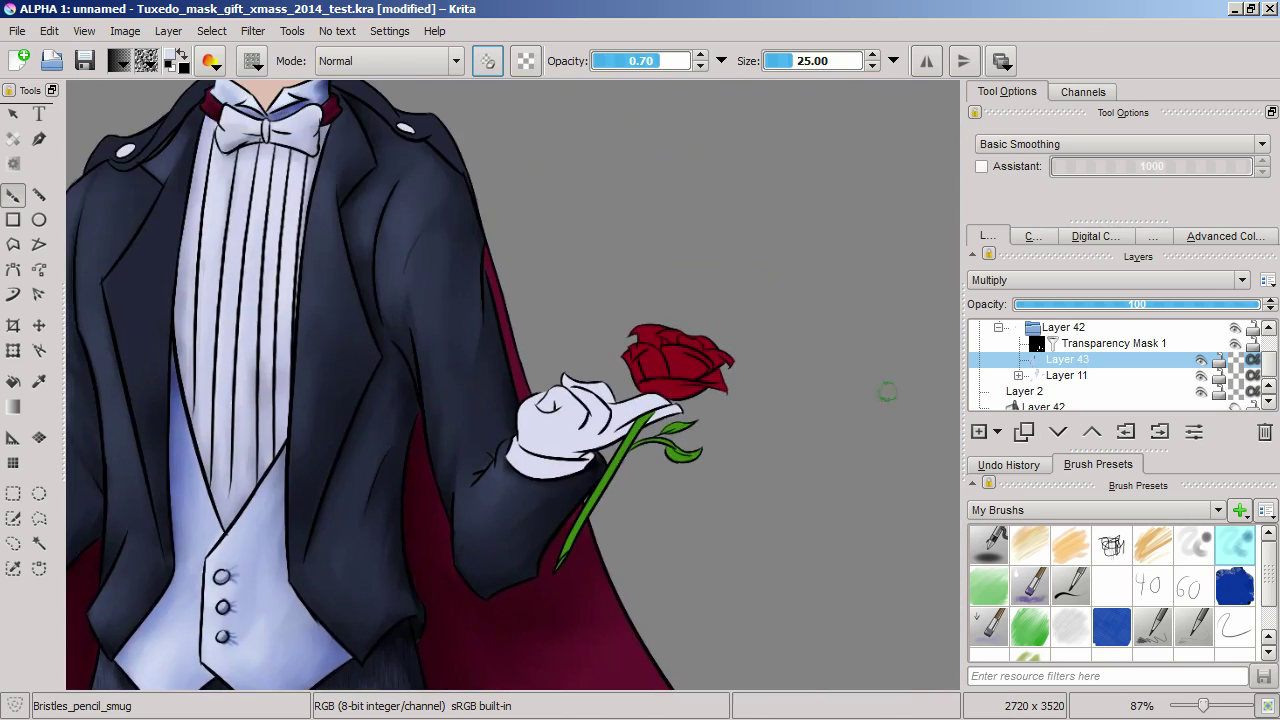
Shade the glove and cuff of the hand holding the rose and blend the shadows with Bristles_pencil_smug at size 25
scroll(645, 430, "up", 4)
left_click_drag(645, 430, 700, 295)
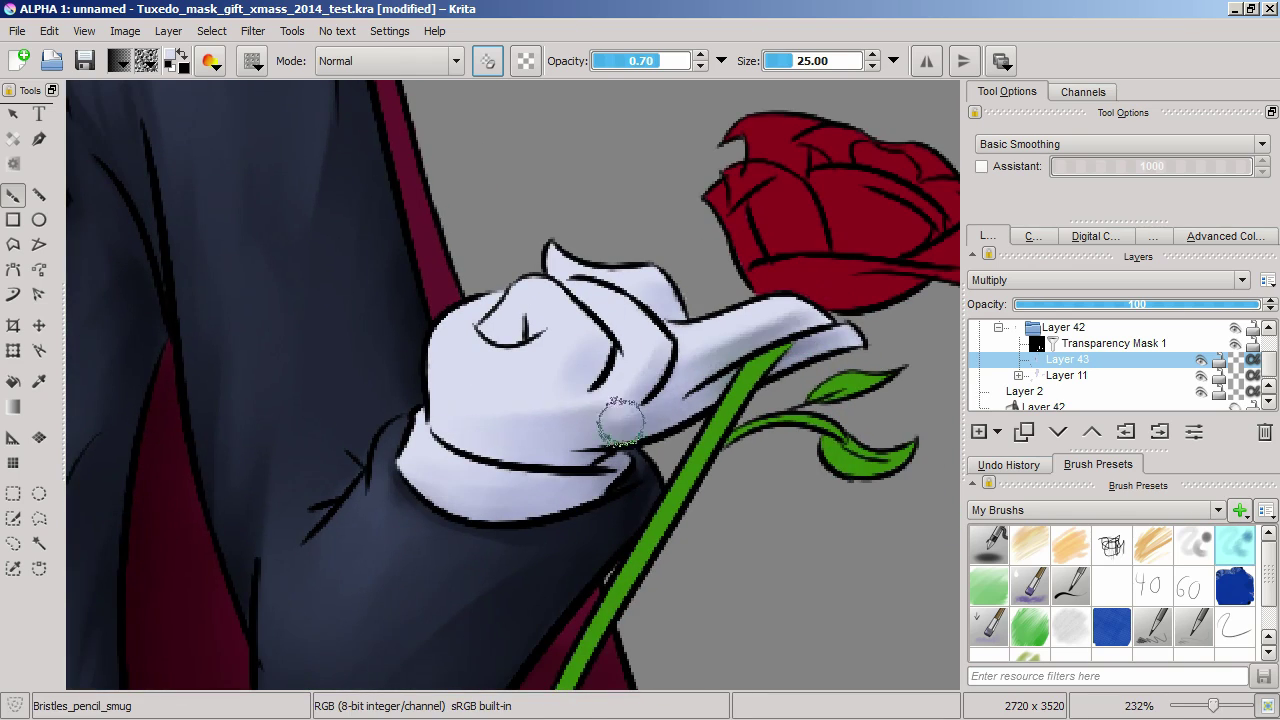
scroll(665, 430, "down", 2)
scroll(504, 590, "down", 5)
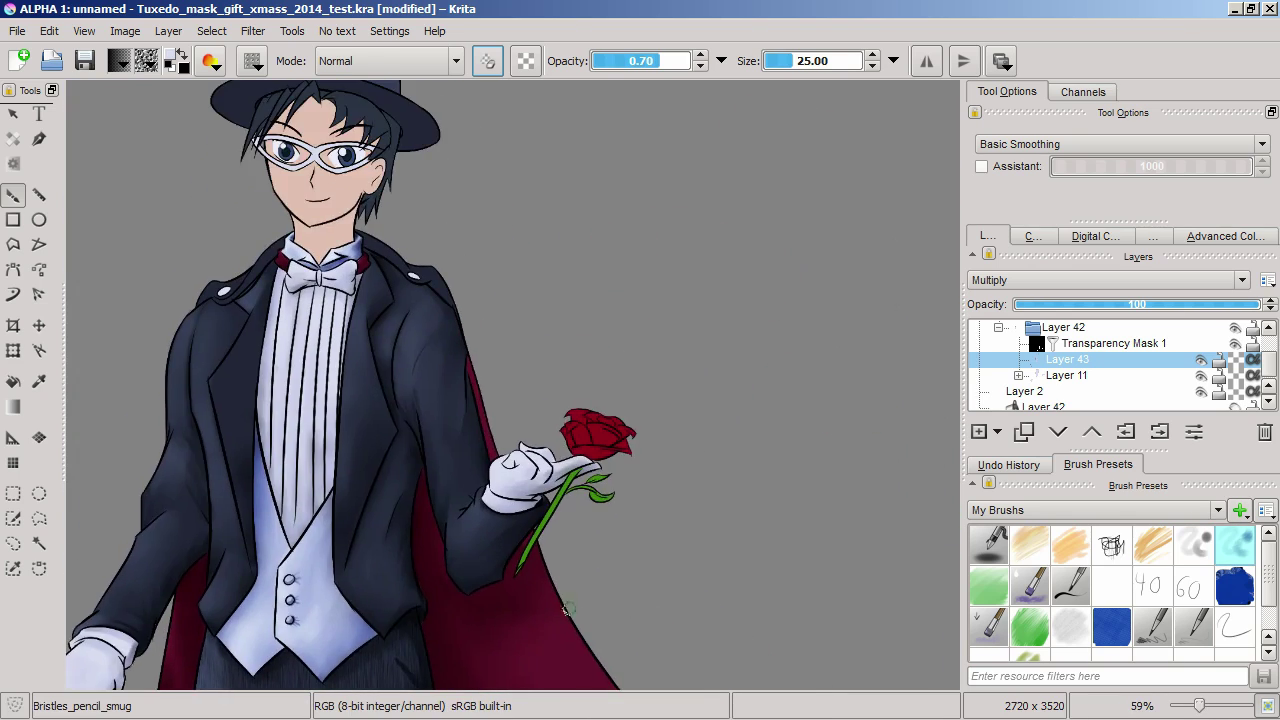
Put Layer 9, which holds the cape's collar and shoulder flaps, into its own group
scroll(600, 450, "up", 3)
scroll(837, 380, "down", 5)
scroll(743, 351, "up", 10)
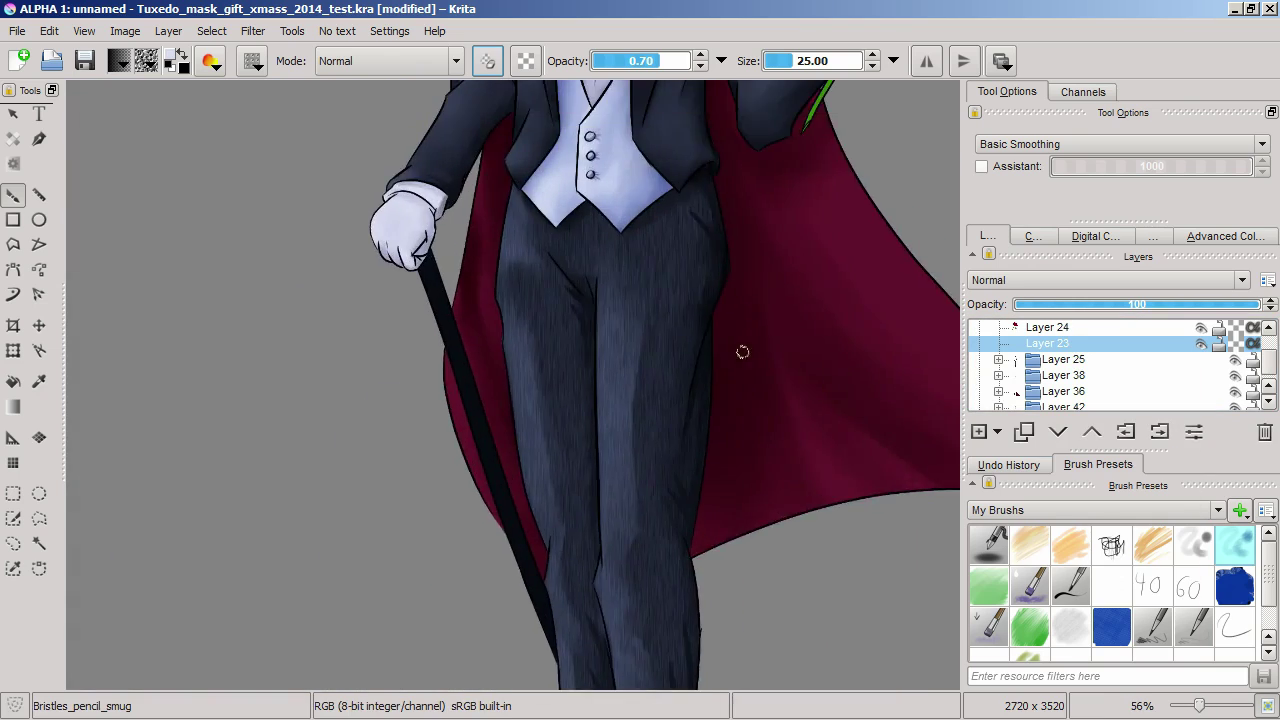
scroll(1063, 375, "up", 1)
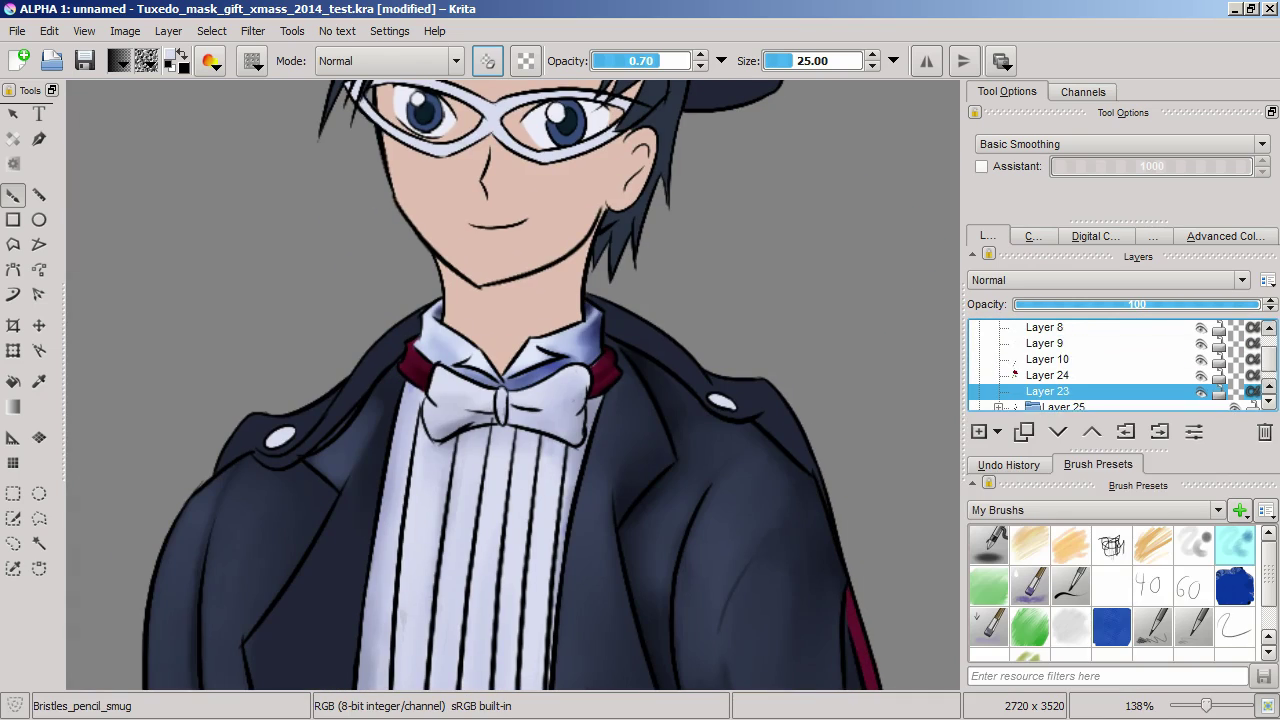
left_click(1044, 359)
left_click(1159, 431)
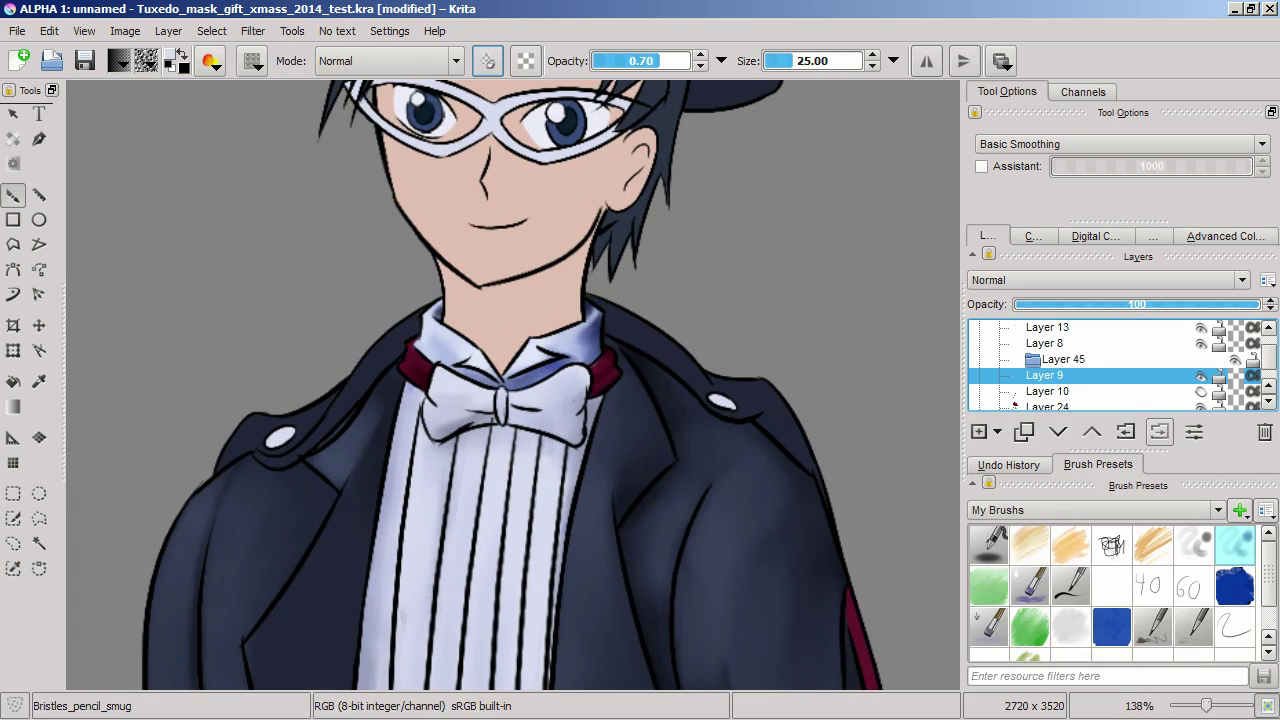
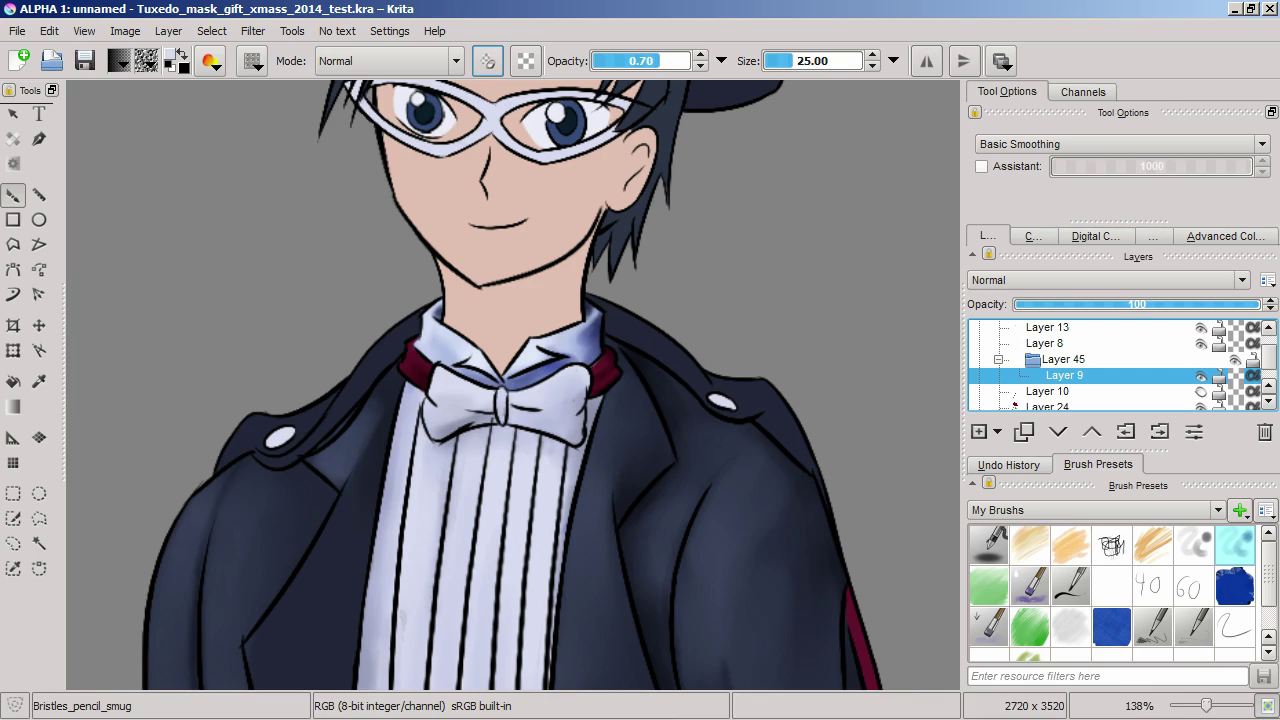
Select the cape's collar and shoulder flaps with fuzziness 20 and mask the group to them with a transparency mask
left_click(39, 542)
left_click(777, 444)
left_click(211, 31)
left_click(262, 330)
left_click(677, 400)
left_click(997, 431)
left_click(1040, 520)
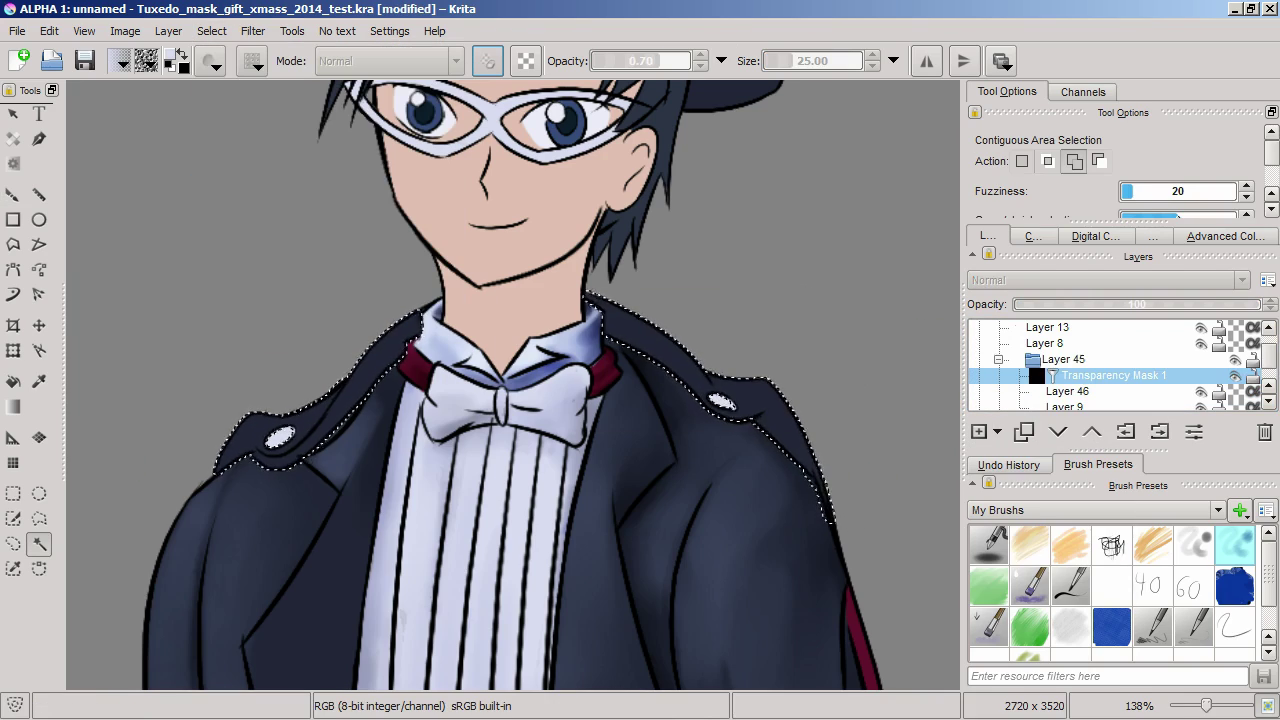
Paint shadows on the cape's collar and shoulders on the Multiply layer with Bristles_pencil at size 25, blending with Bristles_pencil_smug
scroll(518, 401, "up", 5)
left_click_drag(857, 414, 529, 337)
scroll(512, 385, "down", 3)
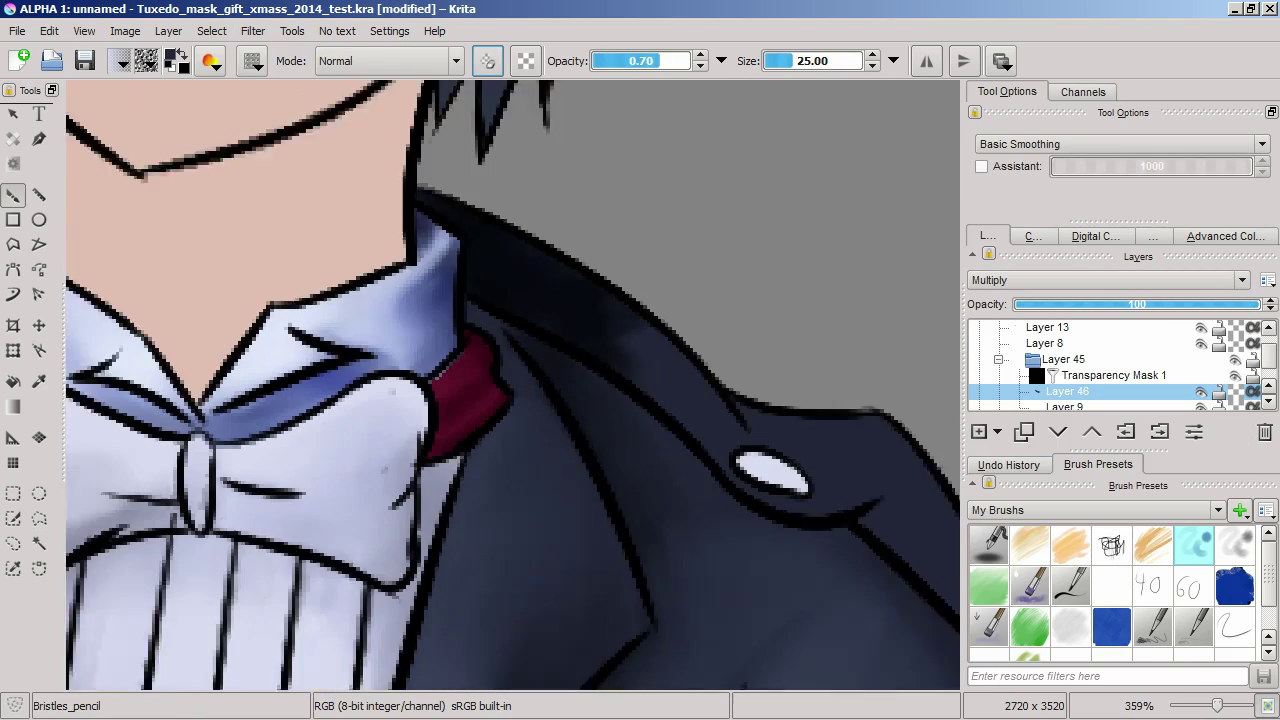
scroll(512, 385, "down", 3)
scroll(821, 486, "up", 5)
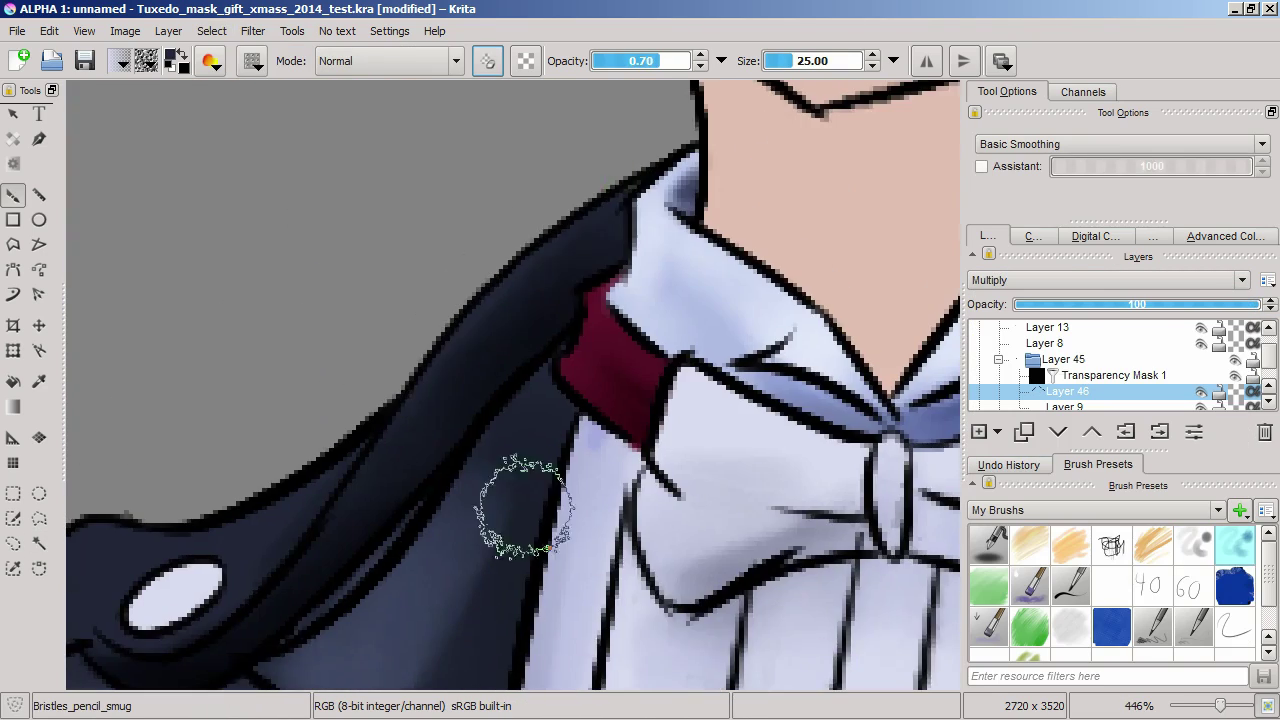
left_click_drag(508, 508, 329, 434)
scroll(551, 409, "down", 4)
Add a Screen layer in the collar group, paint highlights with Bristles_pencil at size 25 and blend them with Bristles_pencil_smug
left_click(979, 431)
left_click(1105, 280)
left_click(1193, 545)
scroll(463, 371, "up", 3)
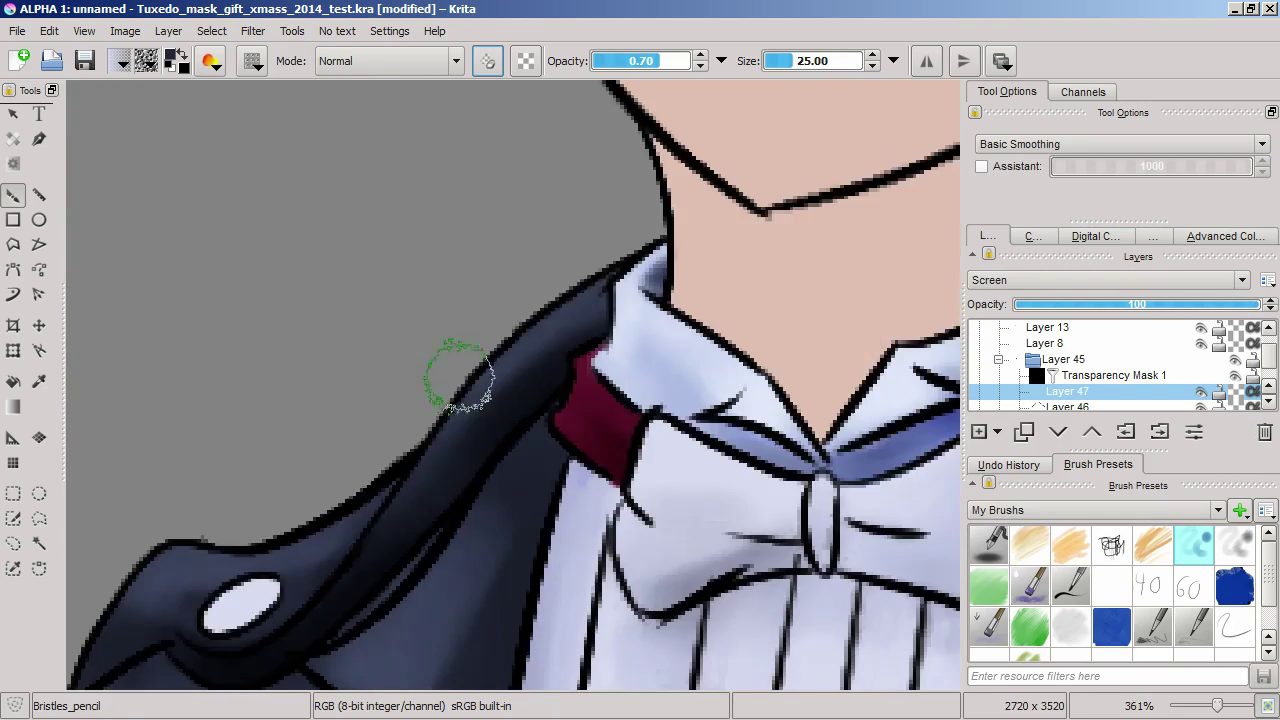
scroll(463, 371, "down", 3)
left_click(1235, 545)
scroll(710, 422, "up", 5)
scroll(710, 422, "down", 8)
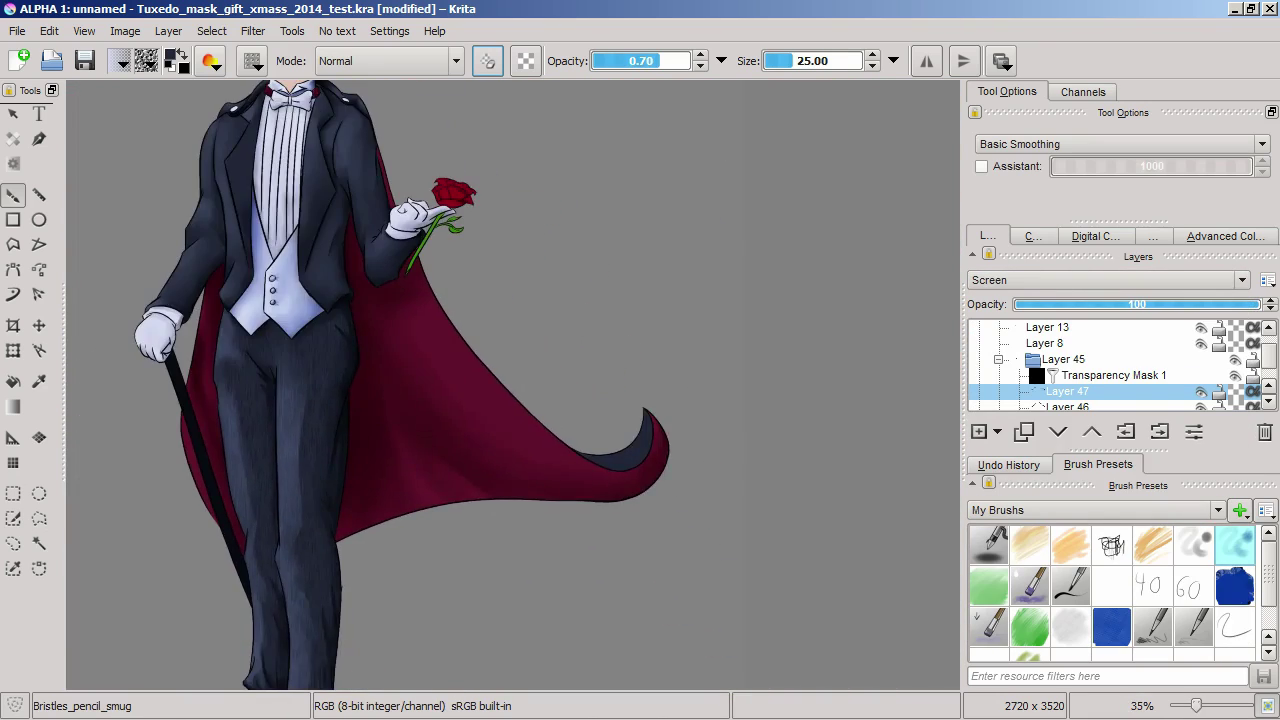
Put the skin's Layer 13 into a new group and select the face, ear and neck areas
left_click(1044, 327)
scroll(450, 300, "up", 6)
key("ctrl+z")
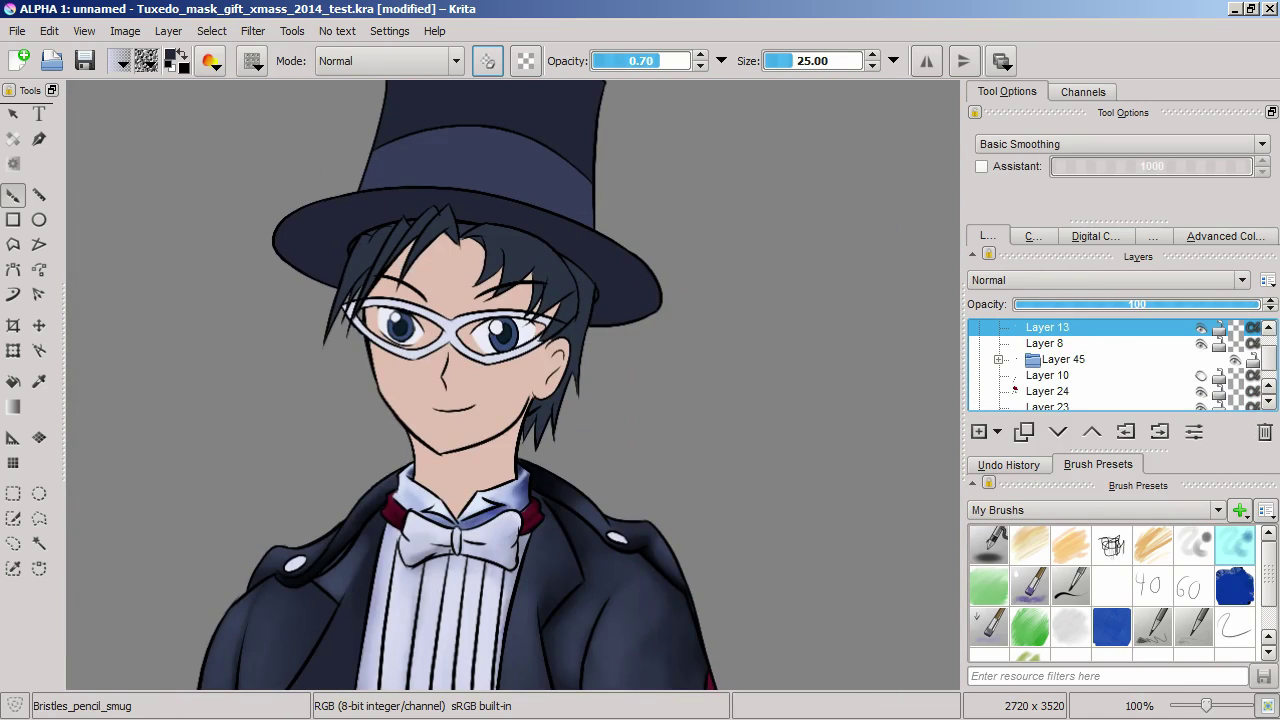
key("ctrl+z")
key("ctrl+z")
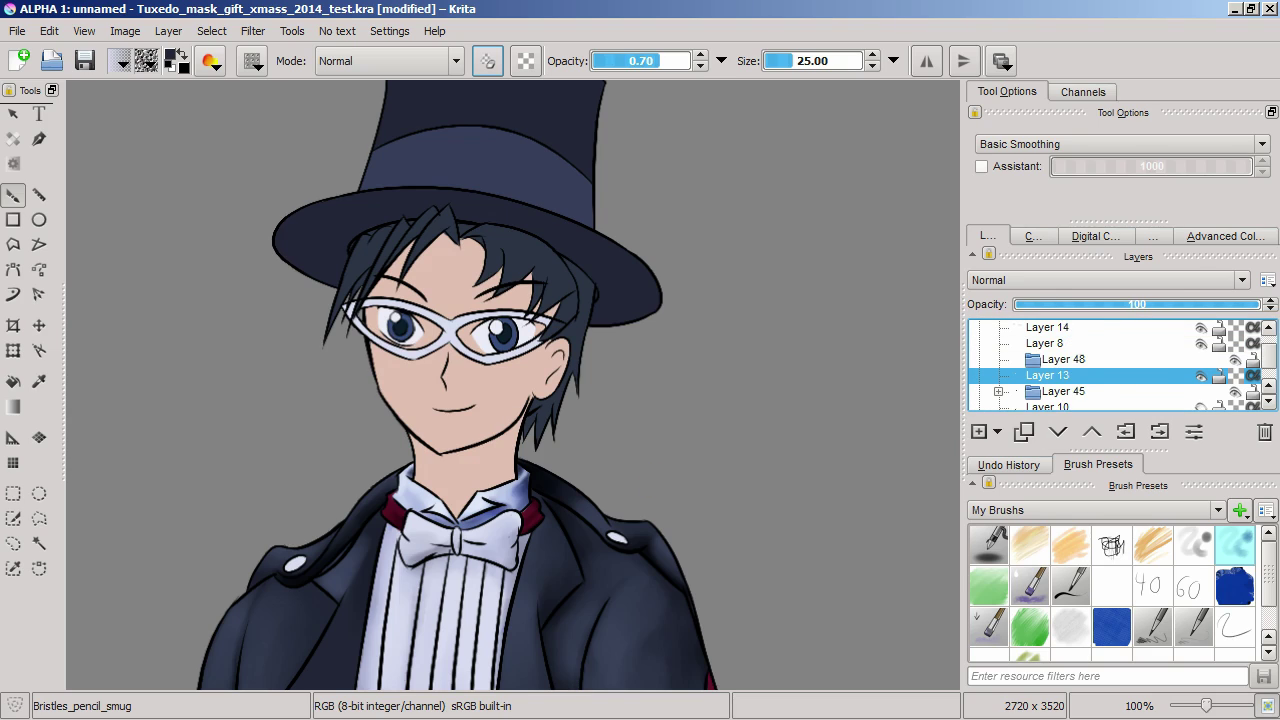
key("ctrl+Page_Up")
key("ctrl+Page_Up")
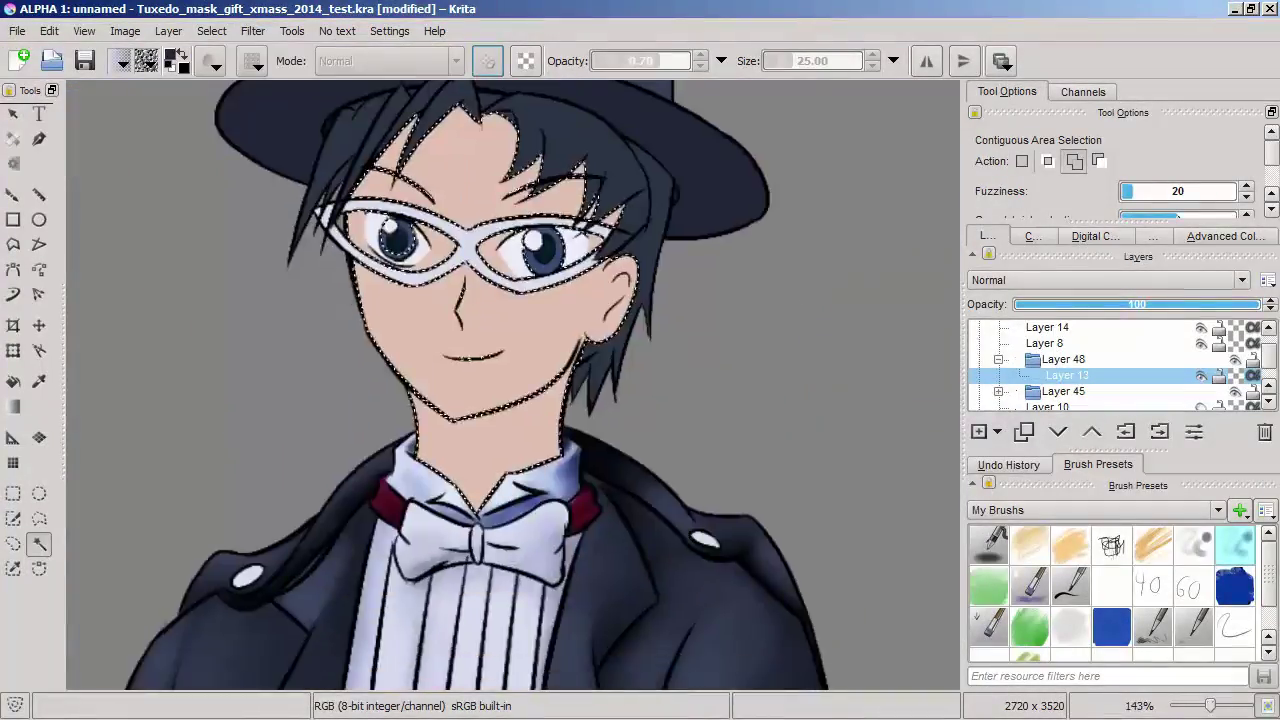
Add a transparency mask that limits the skin group to the selected face and neck areas
left_click(1063, 359)
left_click(997, 431)
left_click(1038, 592)
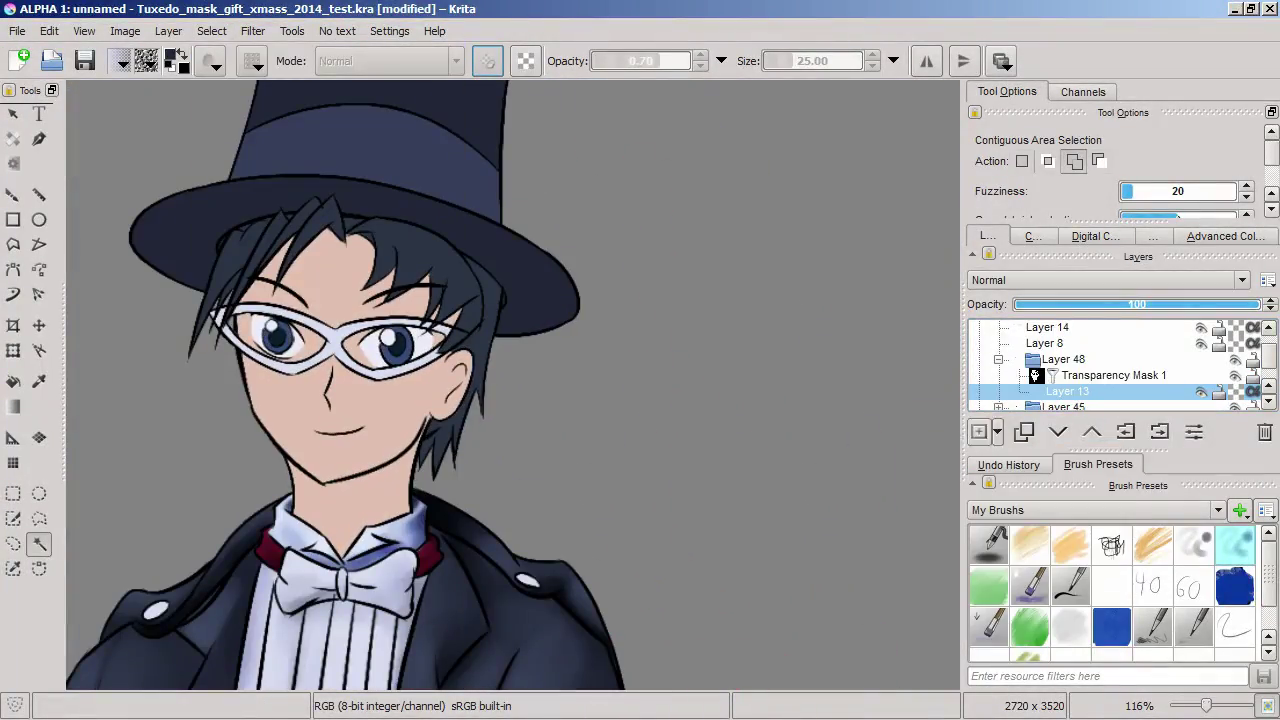
Shade the forehead, nose, cheek, ear and glasses' edges on a new Multiply layer, blending with Bristles_pencil_smug at sizes 25 and 14.01
key("Insert")
key("b")
scroll(383, 477, "up", 6)
left_click_drag(383, 477, 545, 272)
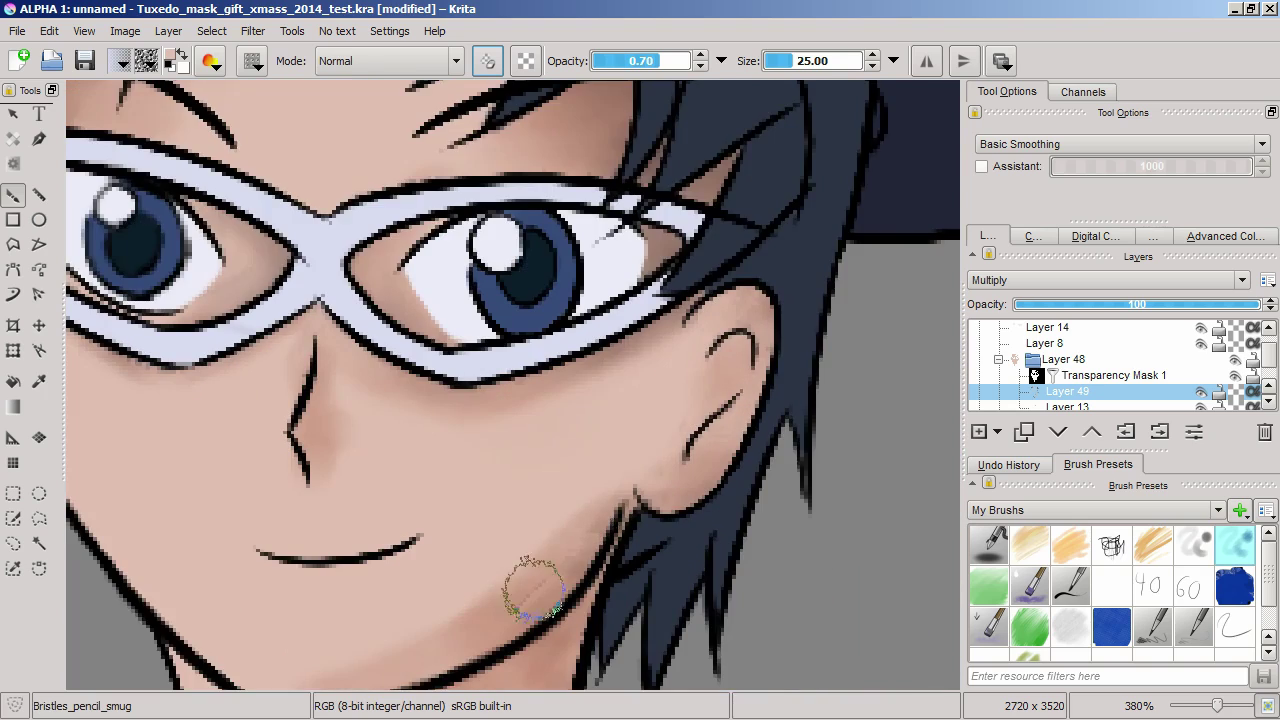
left_click_drag(529, 586, 537, 390)
left_click_drag(537, 500, 564, 437)
scroll(521, 415, "up", 2)
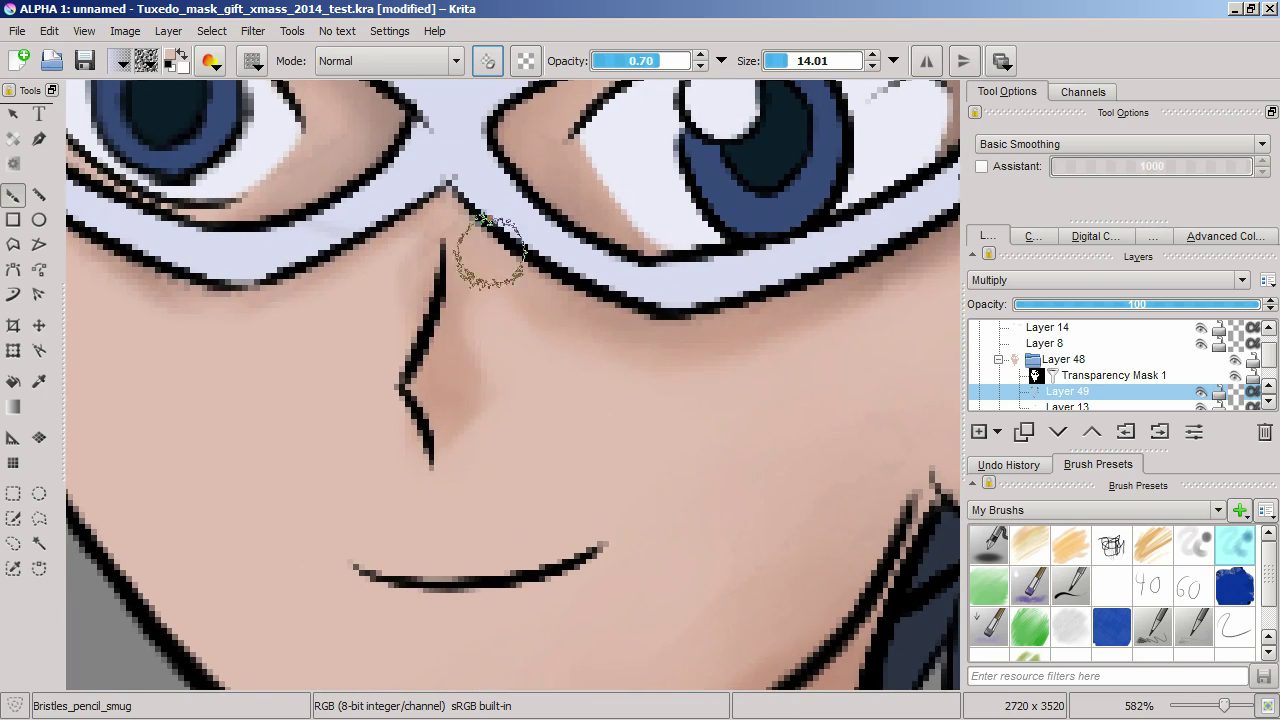
scroll(540, 350, "down", 3)
Shade the neck below the chin and along the collar, blending with Bristles_pencil_smug at size 25
left_click_drag(535, 440, 515, 455)
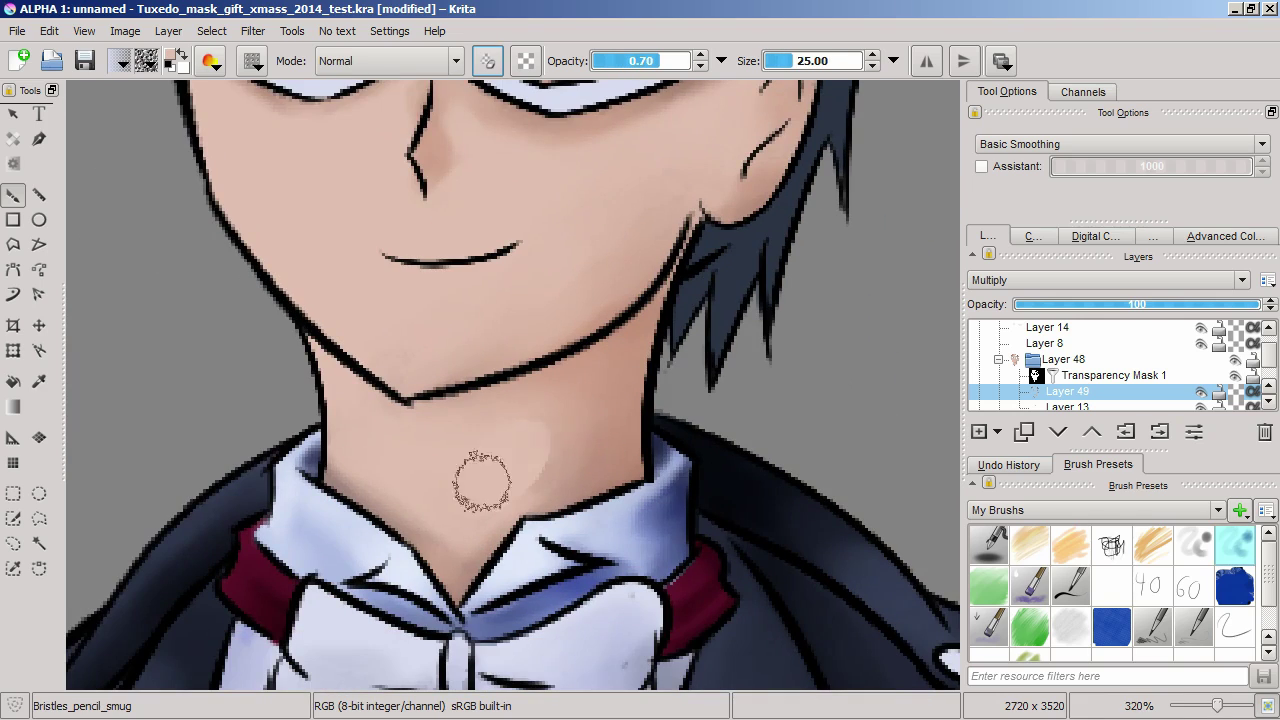
scroll(554, 485, "down", 3)
scroll(457, 471, "up", 5)
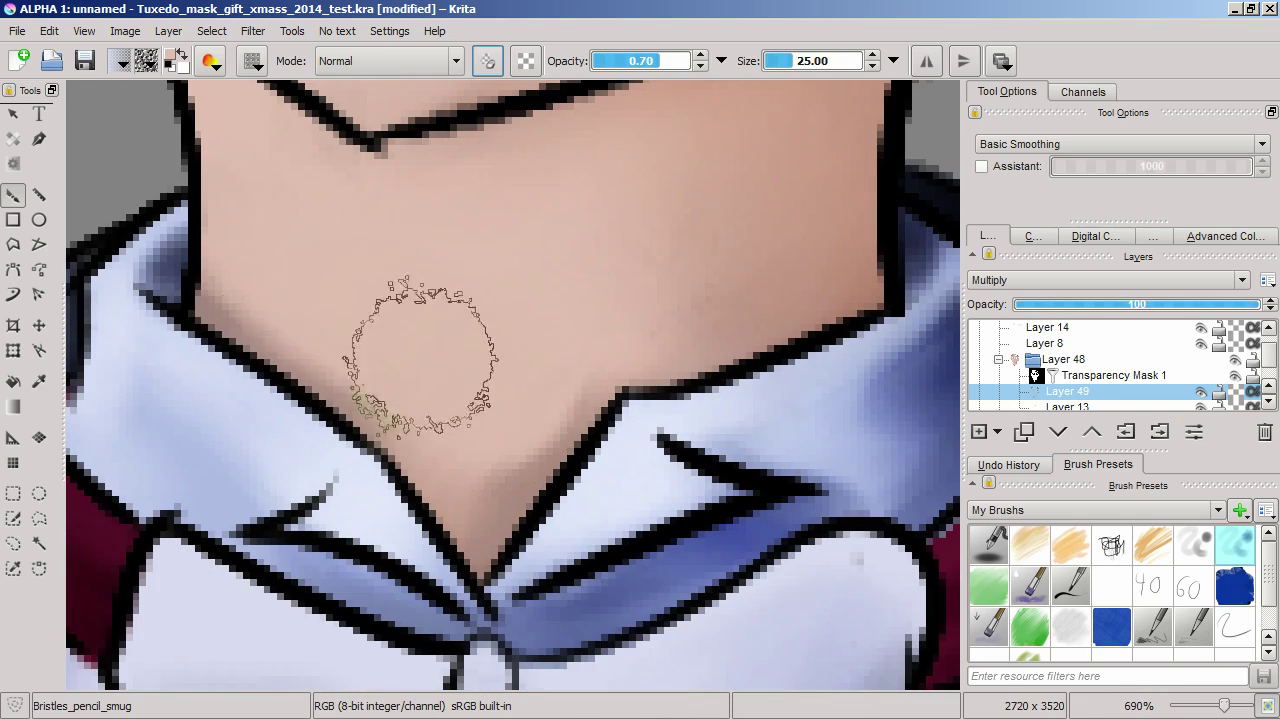
scroll(555, 355, "down", 5)
scroll(480, 300, "up", 2)
scroll(480, 300, "up", 2)
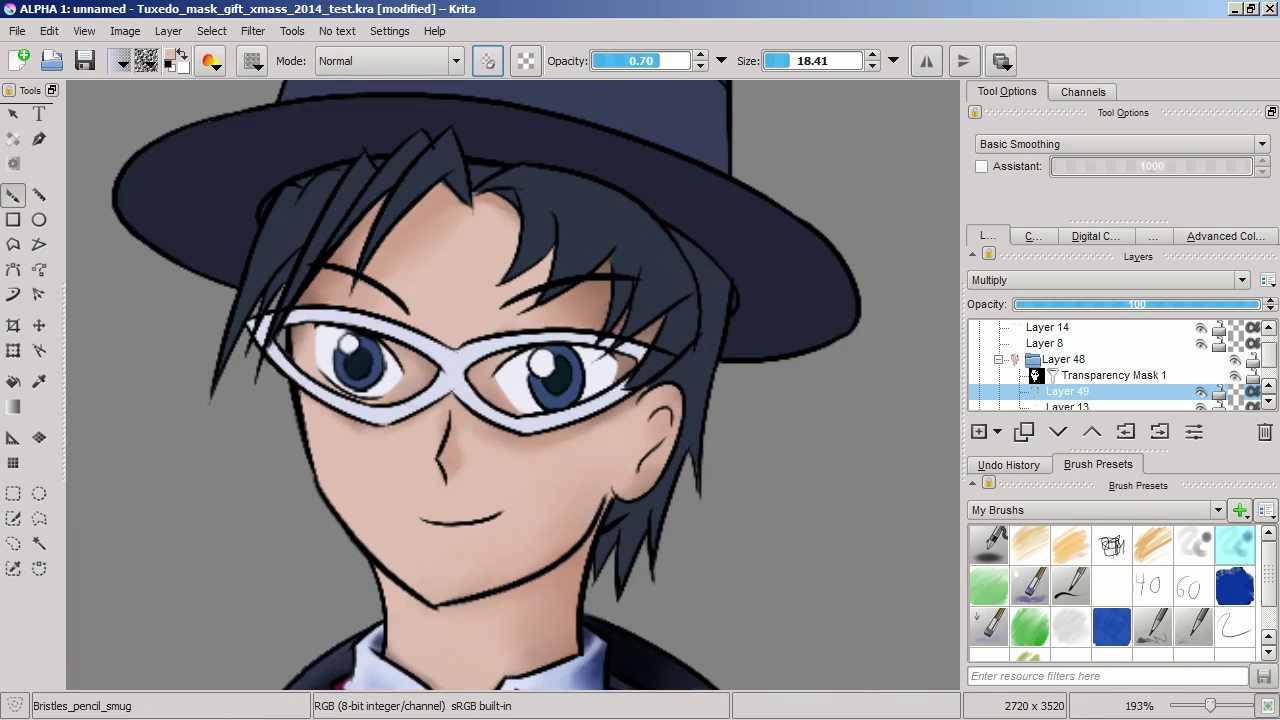
Move Layer 8 up to the top of the Layer 4 group
left_click(1044, 343)
key("ctrl+Page_Up")
key("ctrl+Page_Up")
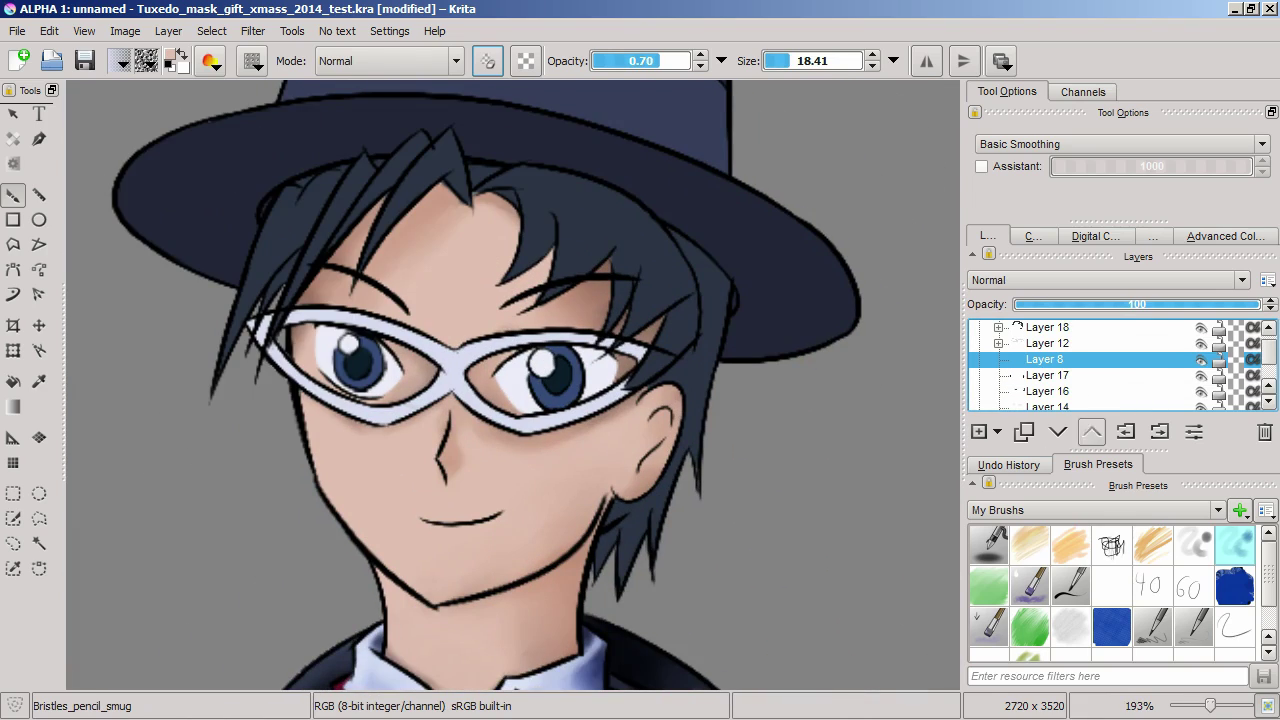
scroll(996, 359, "up", 1)
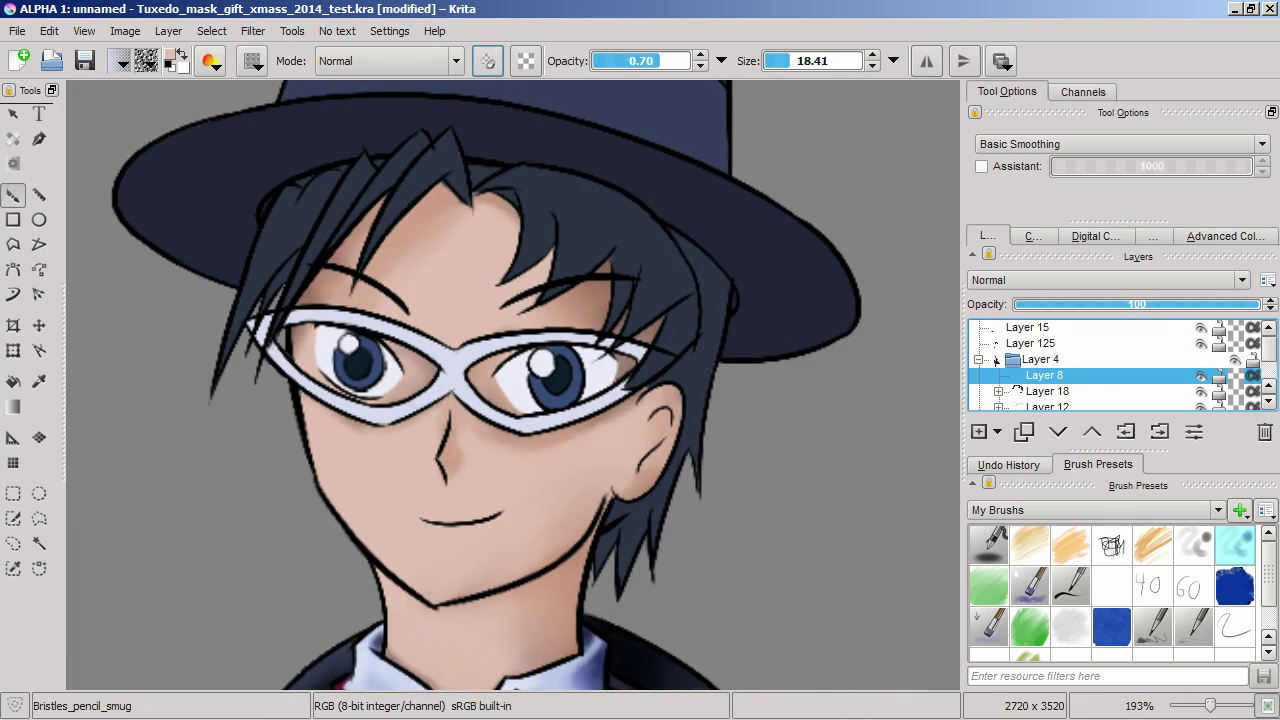
Group eye layers 17, 16 and 14 together and add a new layer above Layer 14 for the eye-white shading
scroll(877, 337, "down", 1)
scroll(1030, 375, "down", 1)
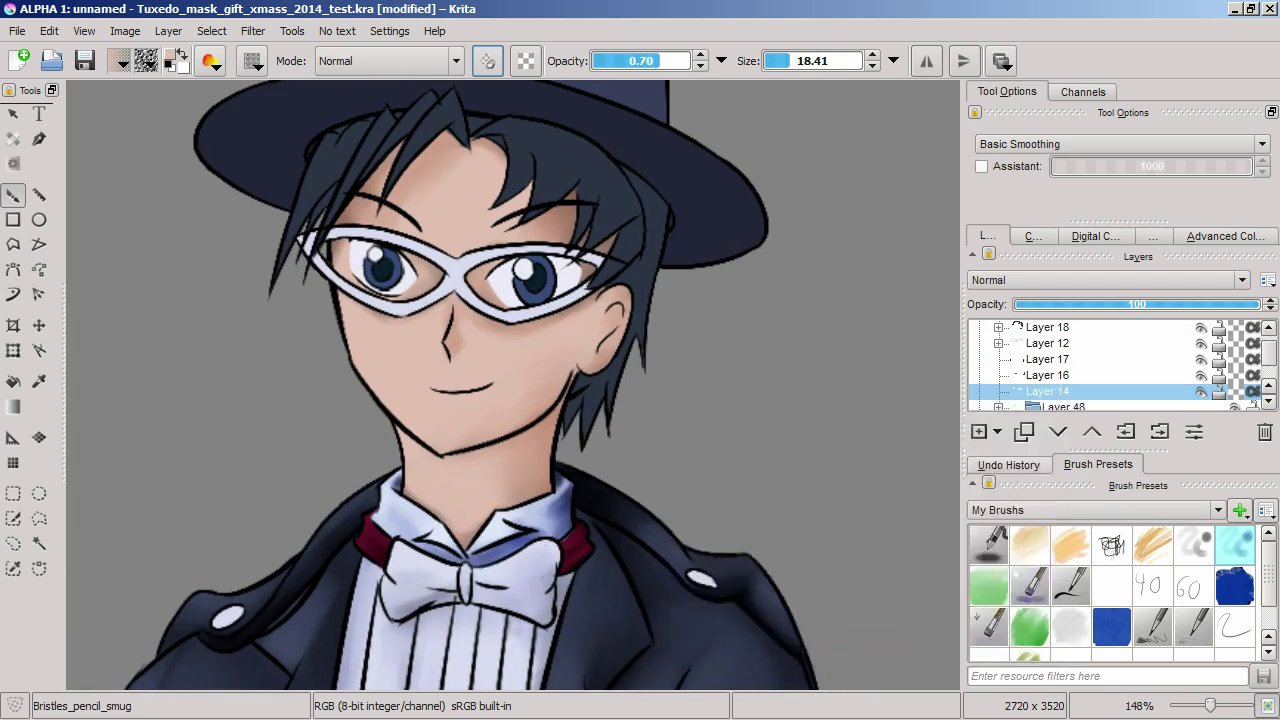
key("ctrl+g")
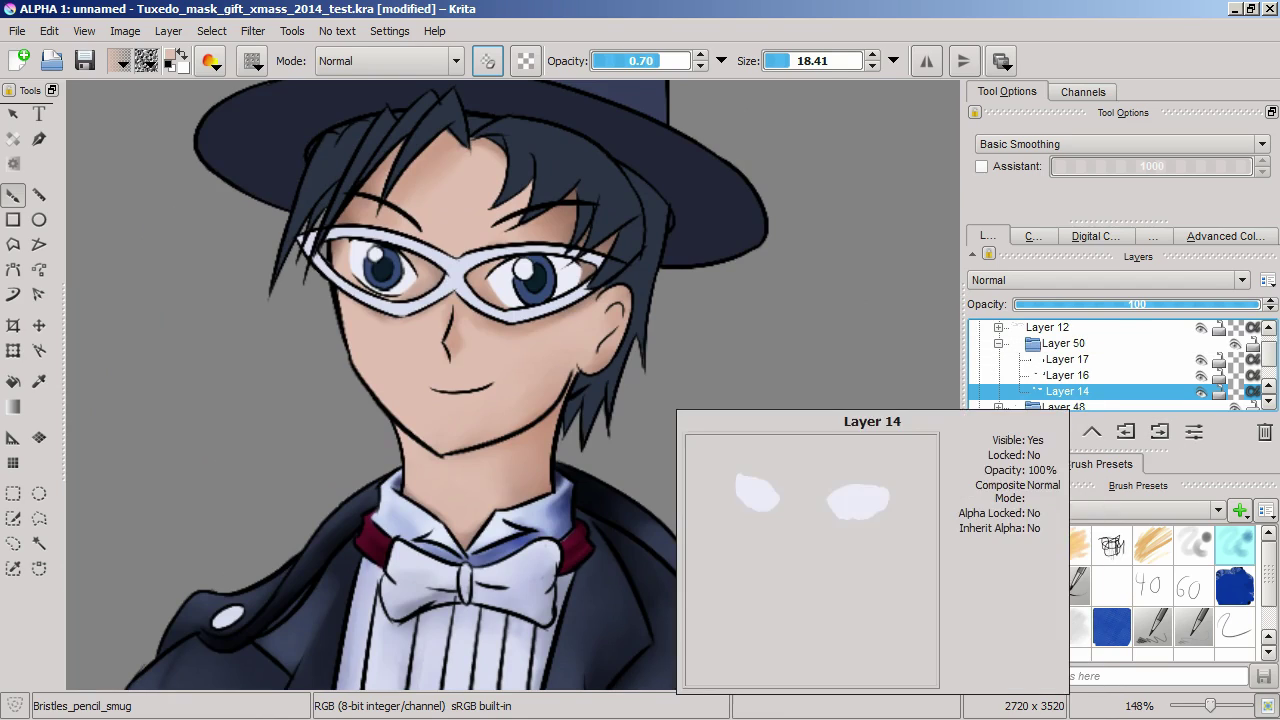
left_click(1193, 545)
left_click(1096, 236)
scroll(694, 287, "up", 5)
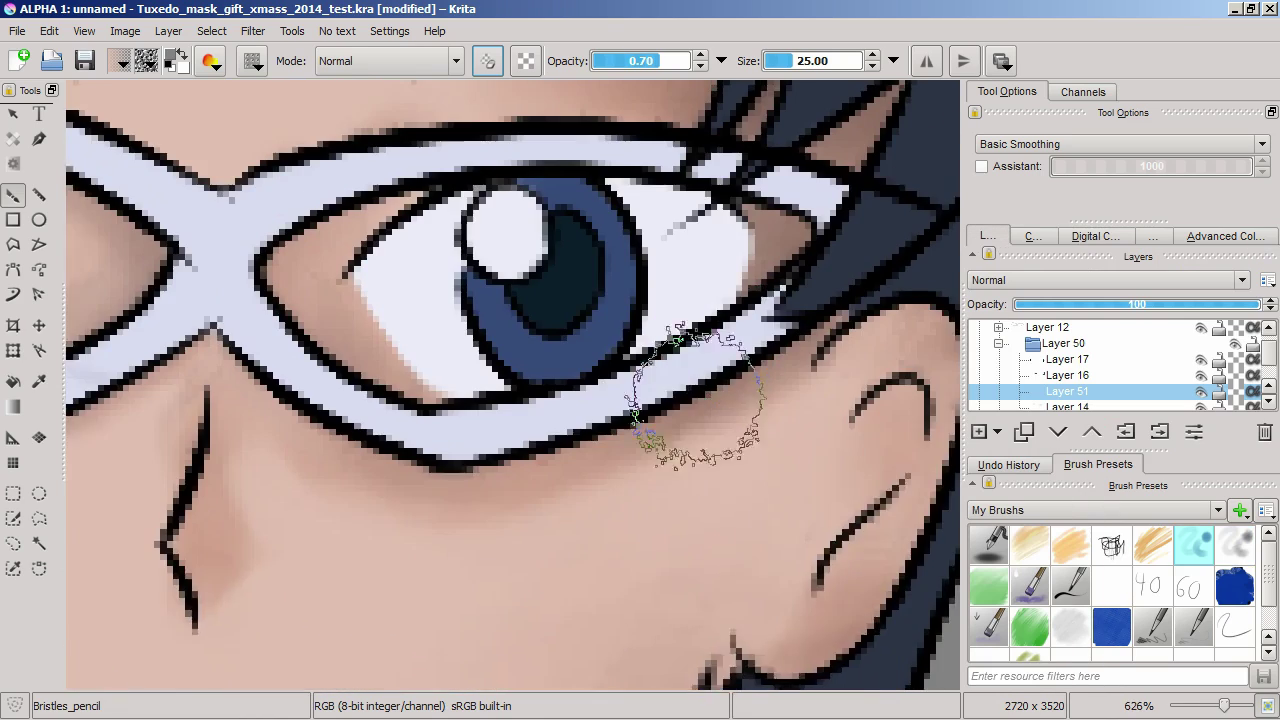
Select the eye whites from Layer 14 and mask the new shading layer to them with a transparency mask
left_click(39, 544)
left_click(340, 290)
left_click(211, 31)
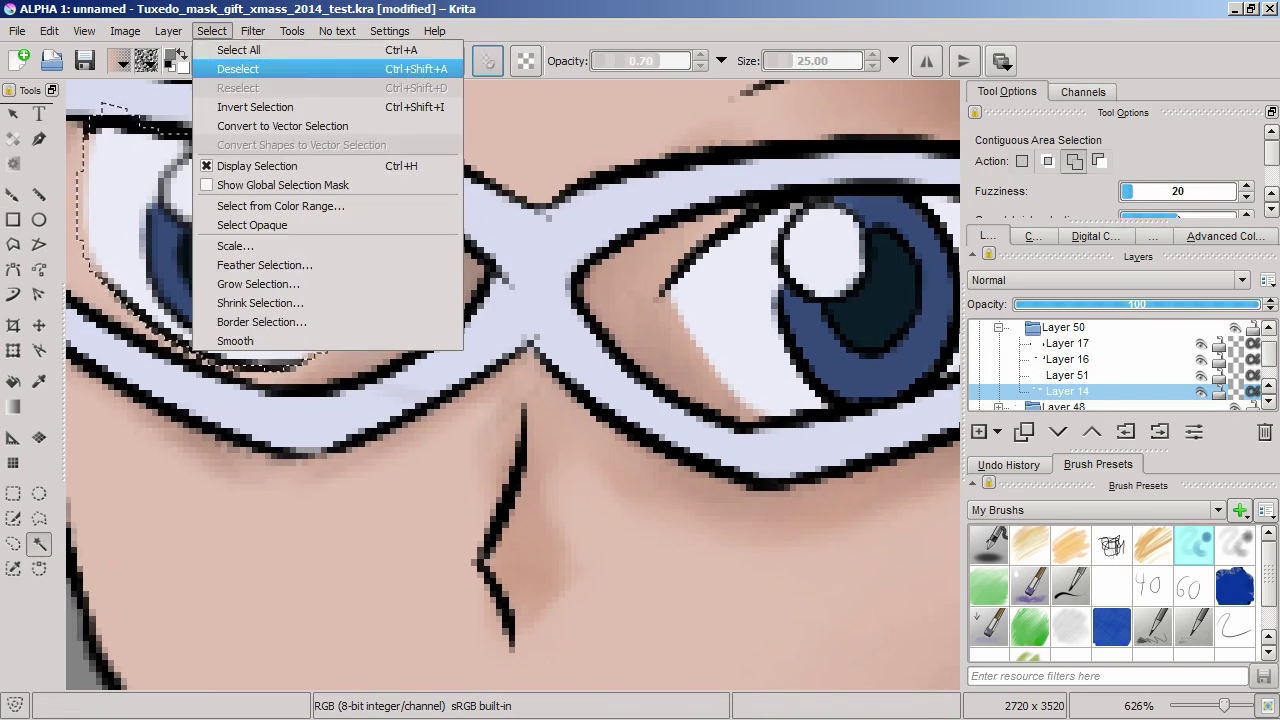
left_click(243, 63)
left_click(1067, 375)
left_click(211, 31)
left_click(229, 46)
Paint soft grey shadows on both eye whites and blend them with Bristles_pencil_smug at size 10.43
key("b")
mouse_move(700, 290)
left_mouse_down()
mouse_move(715, 315)
mouse_move(643, 300)
mouse_move(571, 206)
mouse_move(608, 400)
left_mouse_up()
key("ctrl+z")
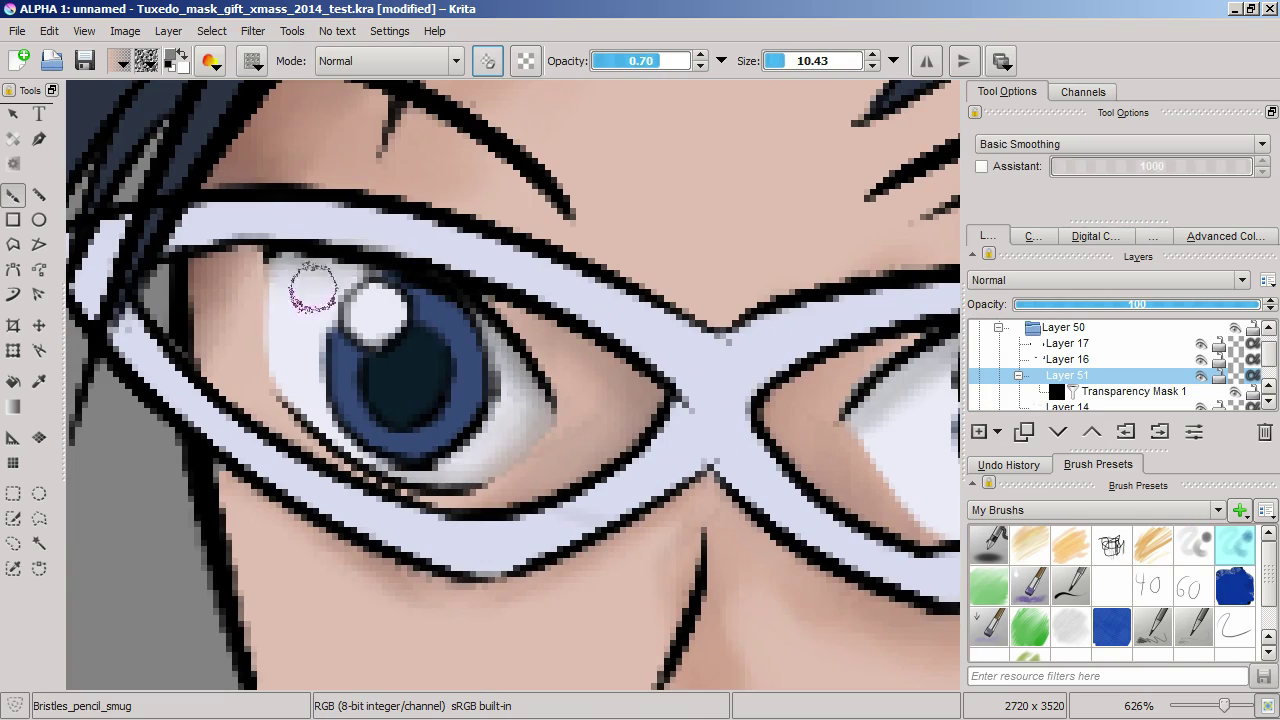
Darken the irises with Ink_brush_25_2 on a new Multiply layer above Layer 16 and mask it to the iris shapes
scroll(737, 357, "down", 2)
key("Page_Up")
key("/")
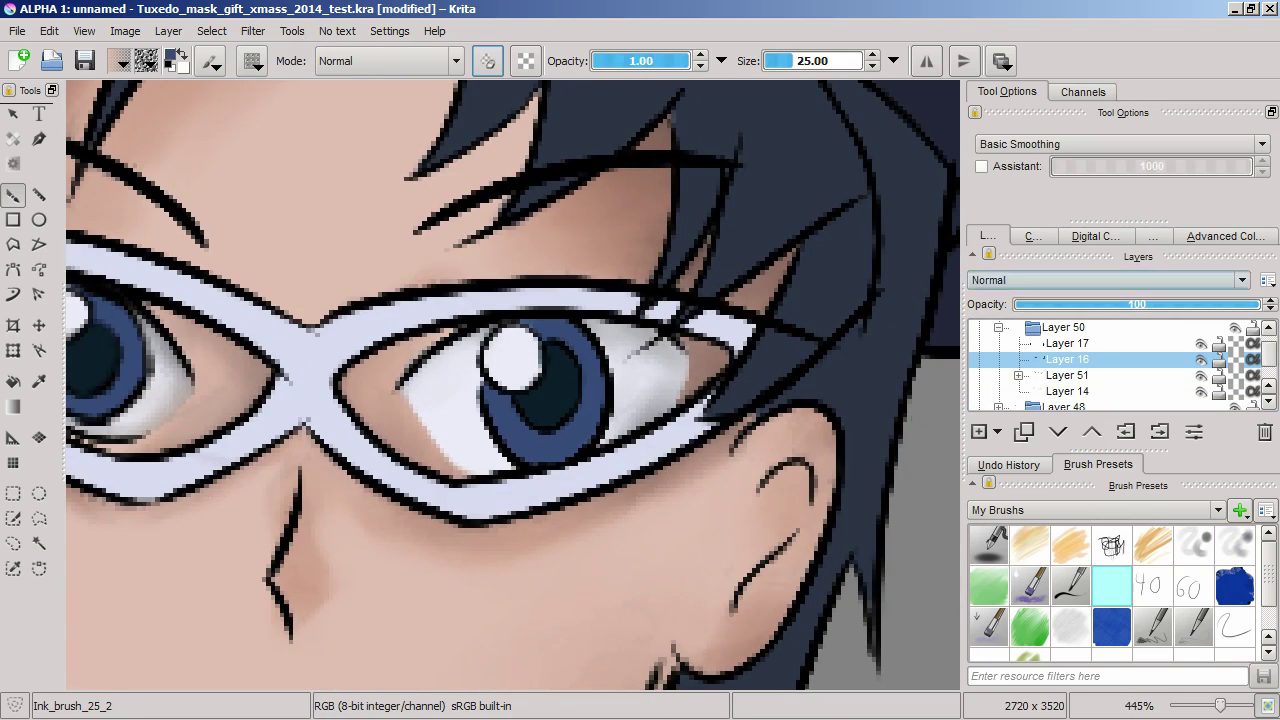
key("Insert")
scroll(513, 385, "up", 2)
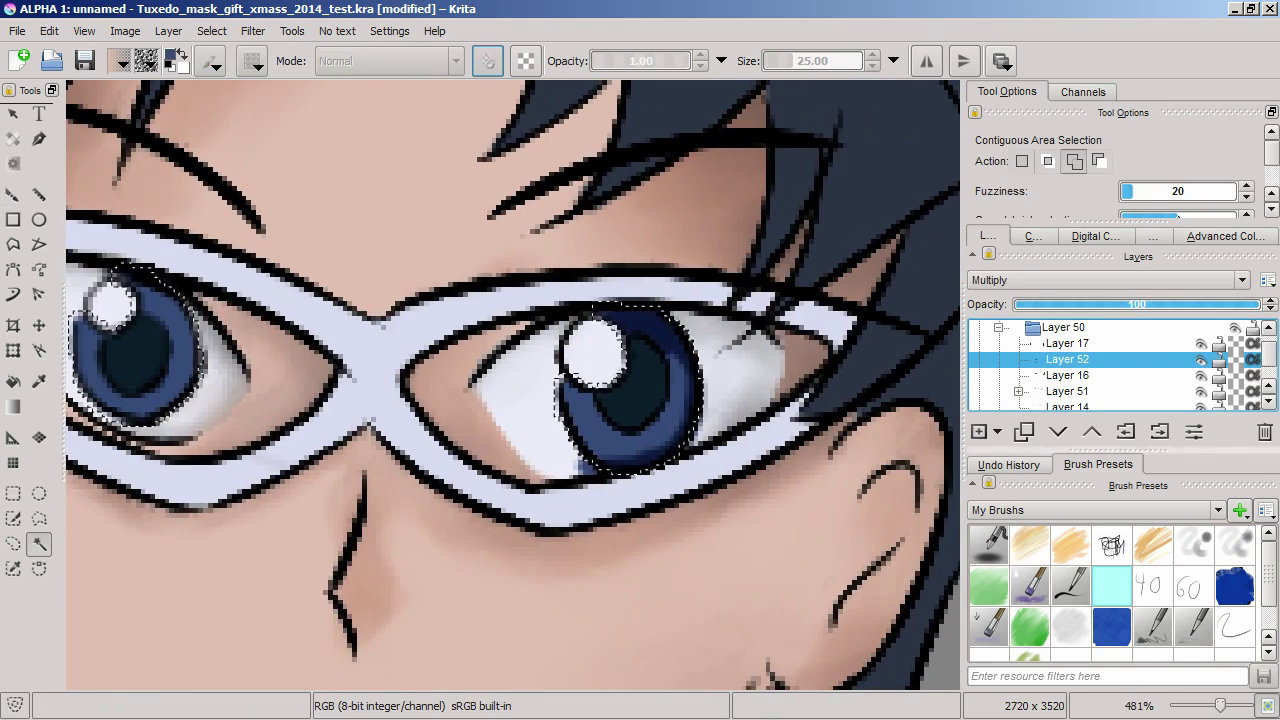
key("ctrl+shift+t")
Blend the dark iris shadows of both eyes with Bristles_pencil_smug at size 9.15
key("b")
scroll(900, 410, "up", 2)
scroll(900, 410, "down", 2)
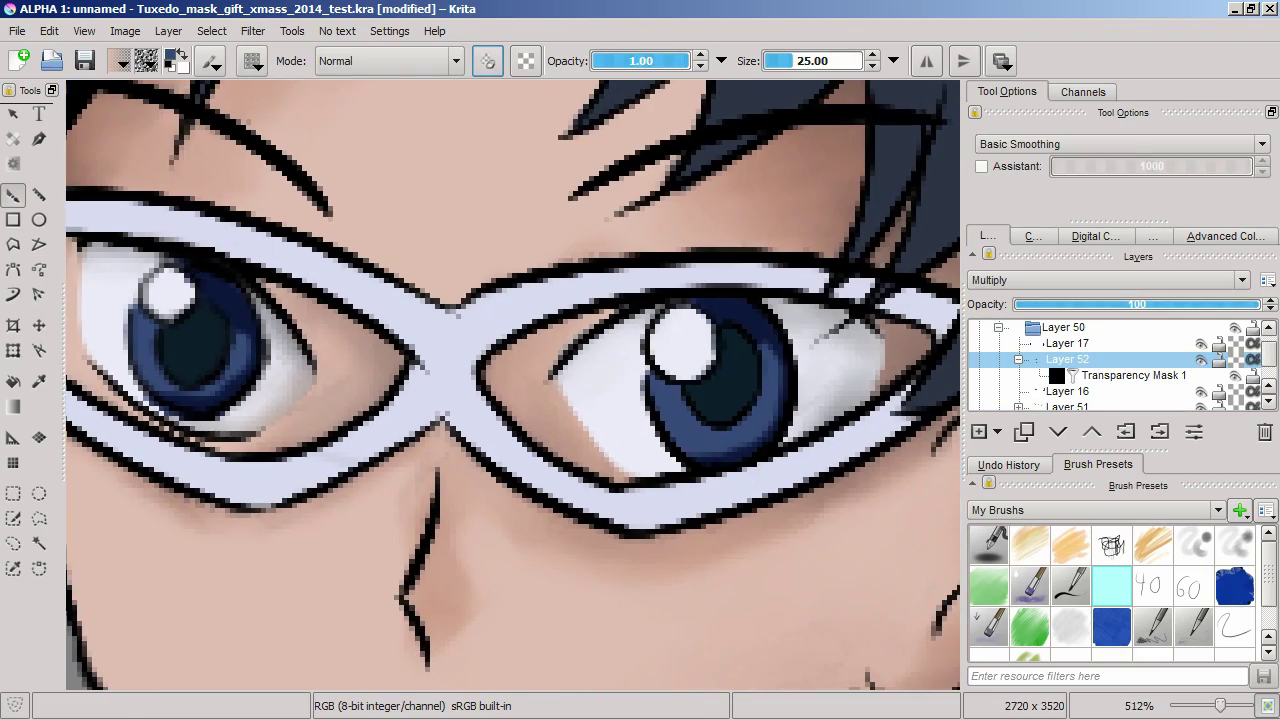
key("/")
scroll(686, 371, "up", 3)
scroll(686, 371, "down", 3)
scroll(606, 420, "up", 1)
scroll(606, 420, "down", 2)
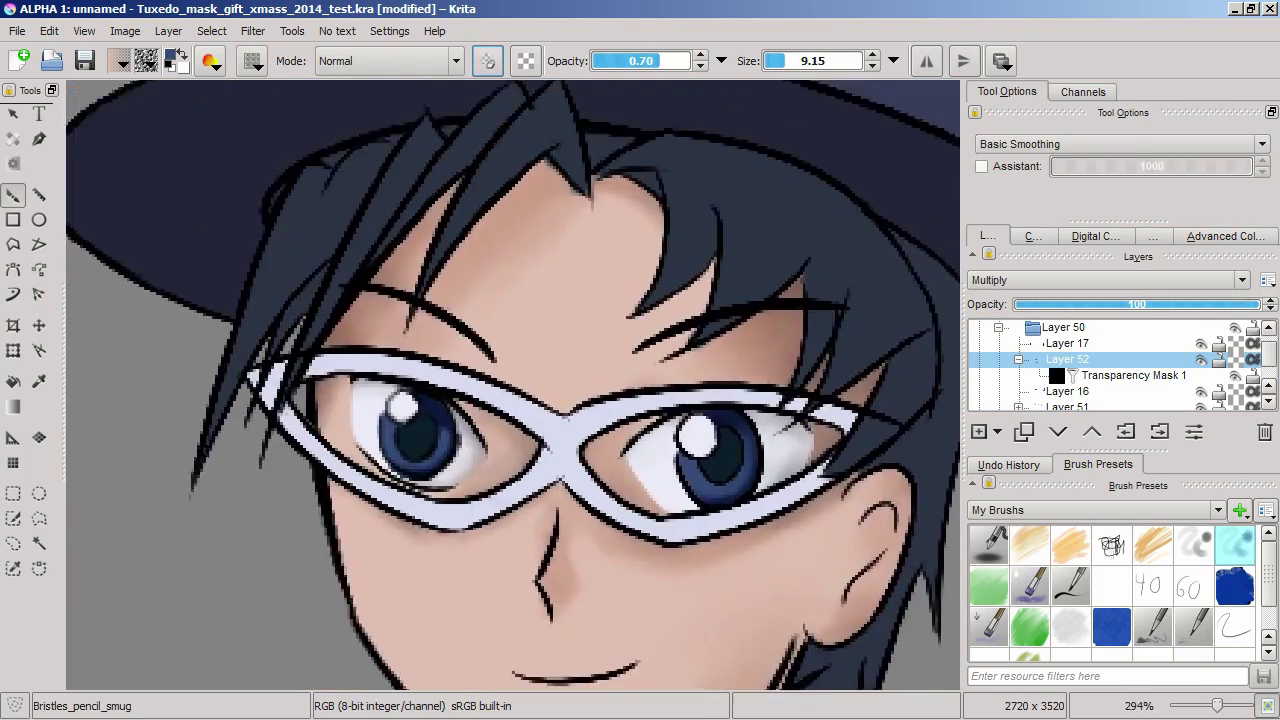
Add a Screen layer above the iris shadow layer and duplicate the iris transparency mask for it
scroll(512, 386, "up", 1)
scroll(512, 386, "down", 2)
scroll(512, 386, "up", 2)
scroll(512, 386, "down", 1)
key("Insert")
key("ctrl+j")
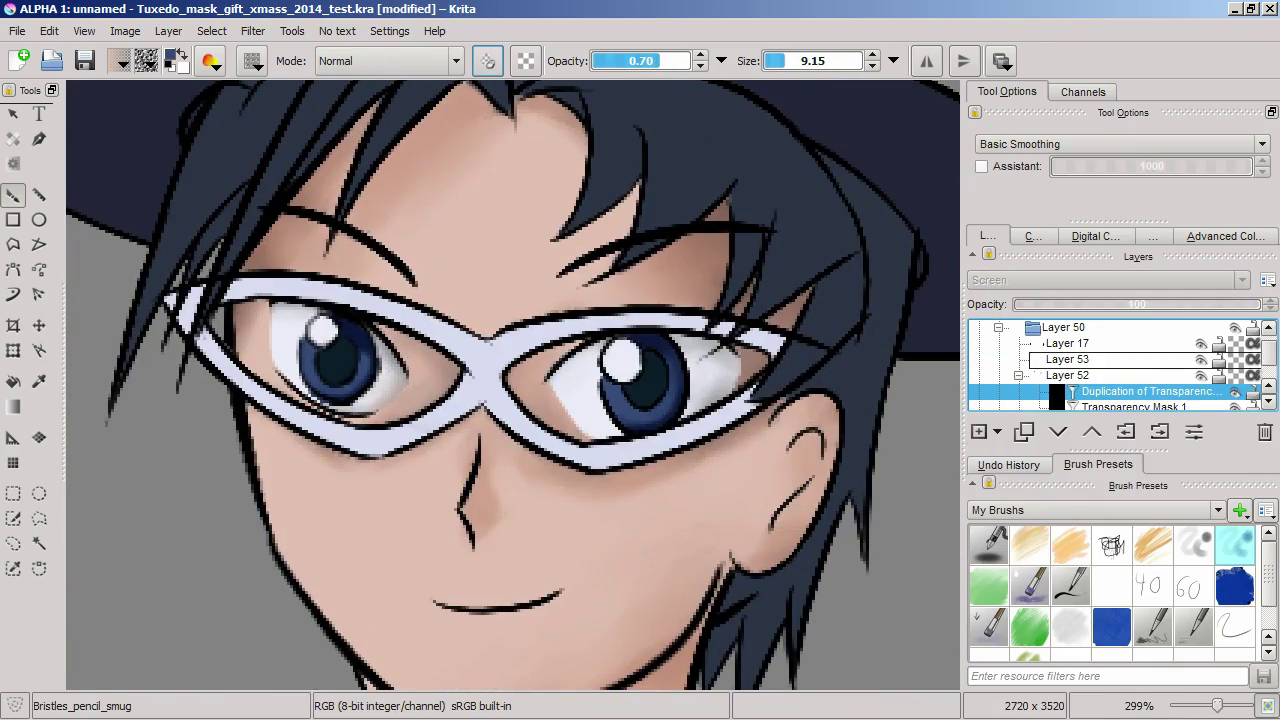
Paint light highlights on the irises on the Screen layer and blend them with Bristles_pencil_smug at size 10.19
key("/")
scroll(525, 395, "down", 1)
scroll(525, 395, "up", 5)
key("/")
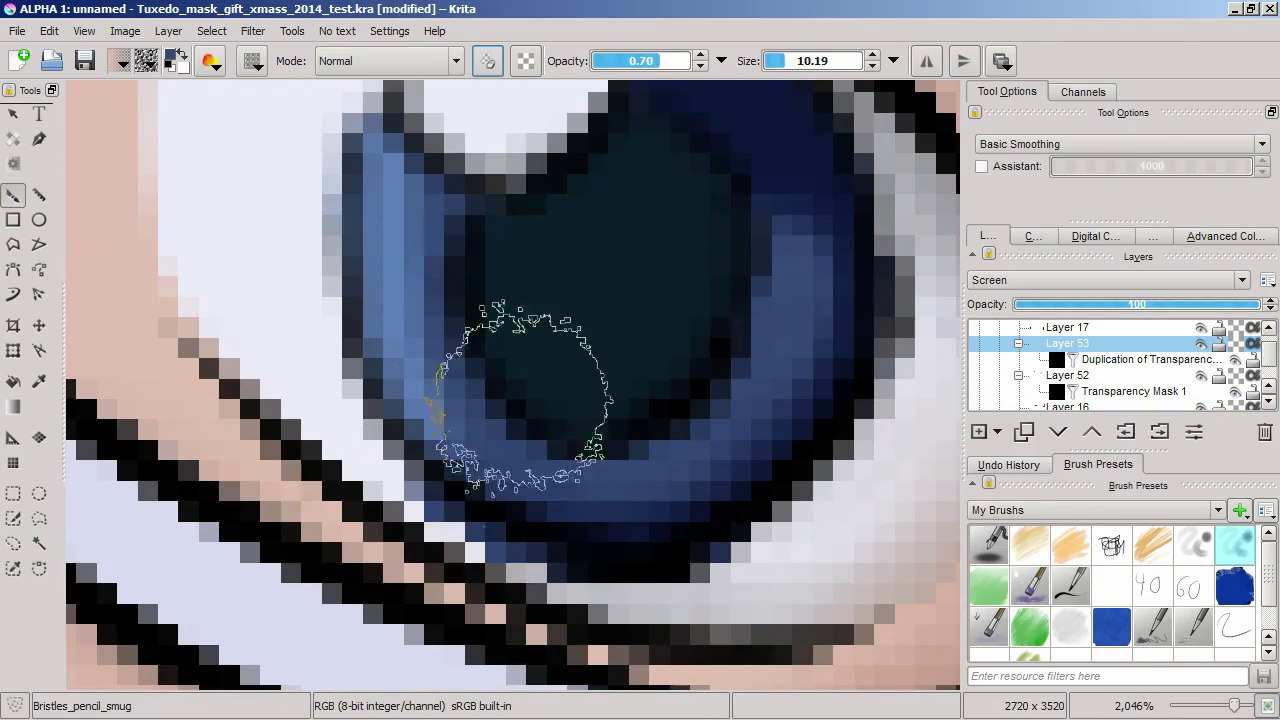
scroll(525, 395, "down", 6)
scroll(451, 434, "up", 1)
key("/")
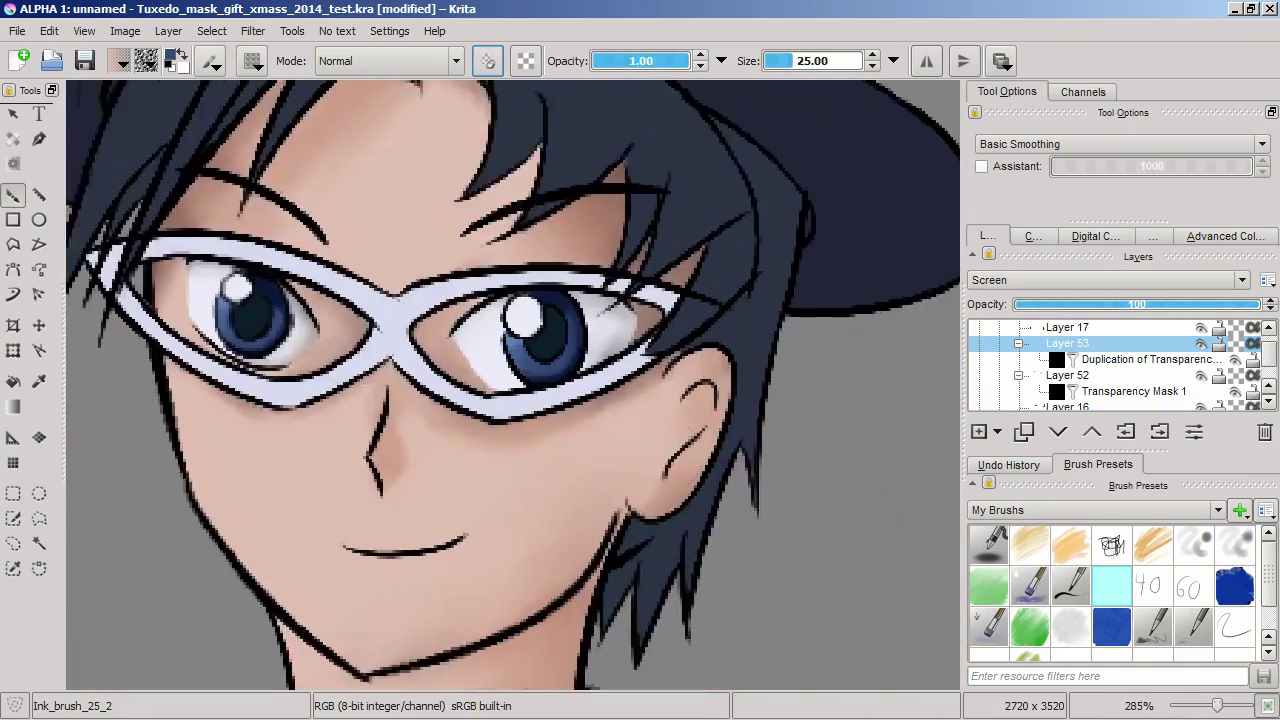
Group the hair's Layer 18 with a new Multiply shading layer and mask the group to the hair's outline
scroll(535, 260, "down", 4)
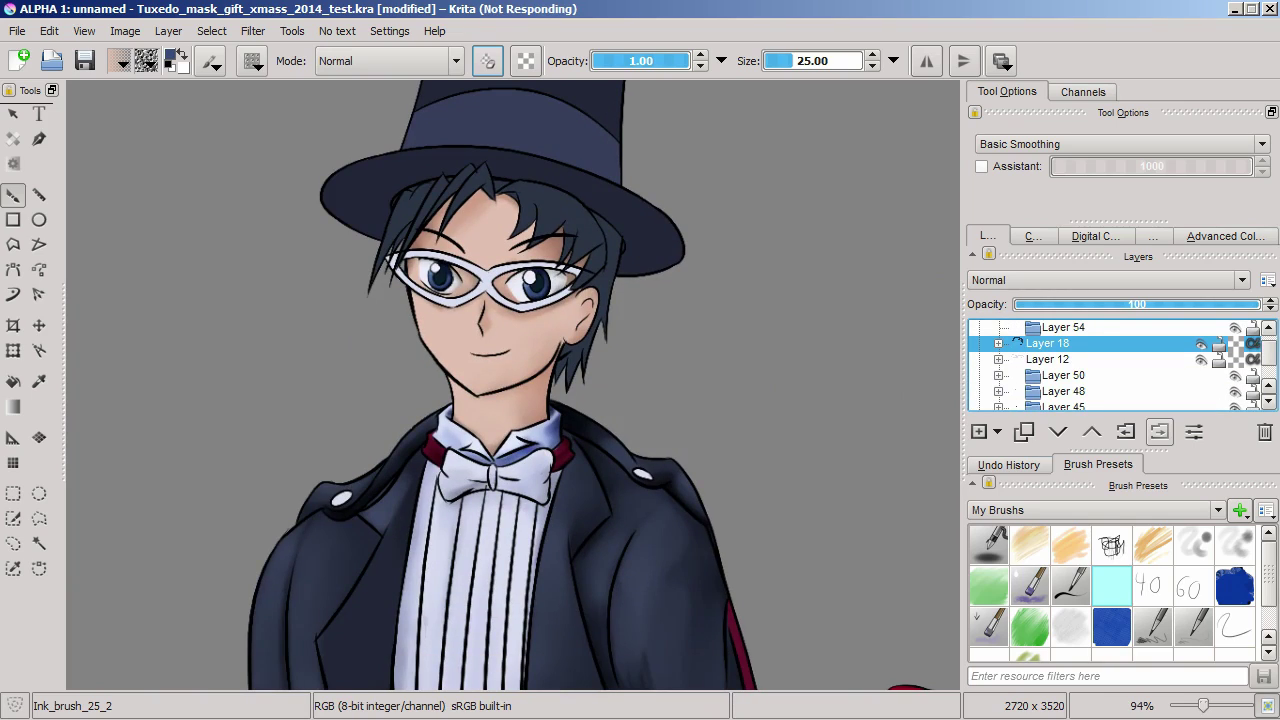
left_click(211, 30)
left_click(232, 48)
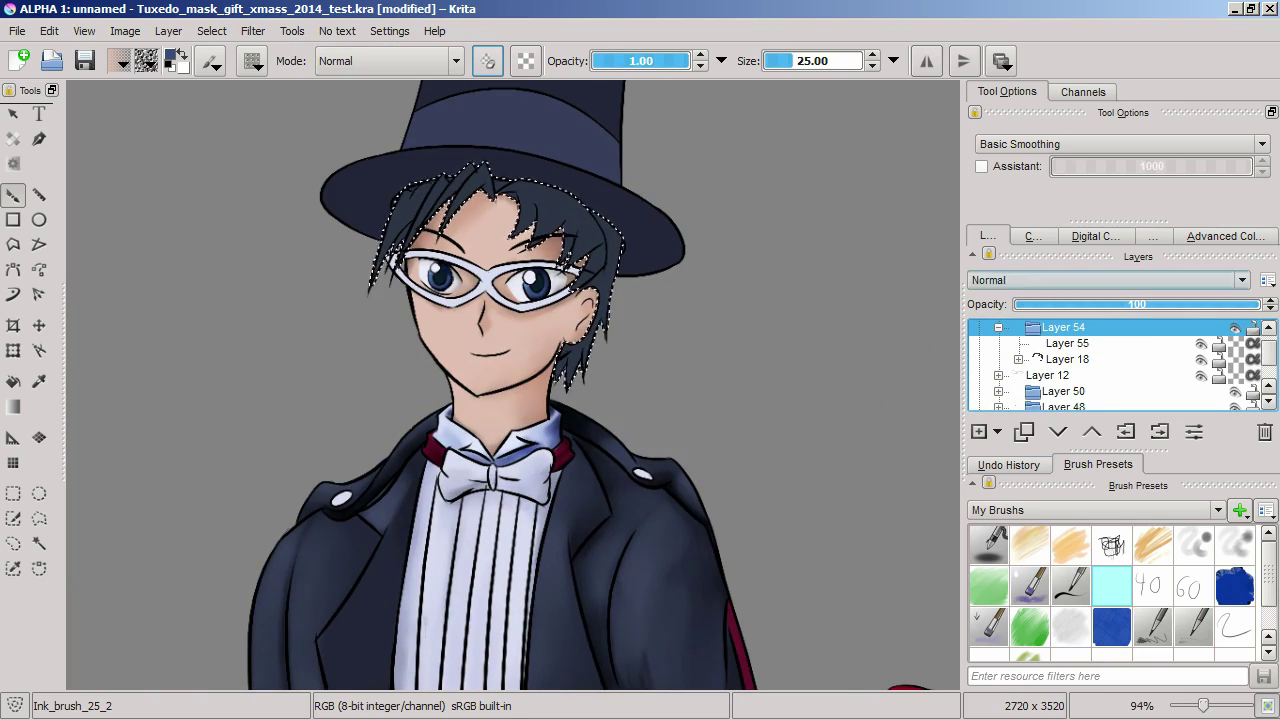
scroll(565, 125, "up", 3)
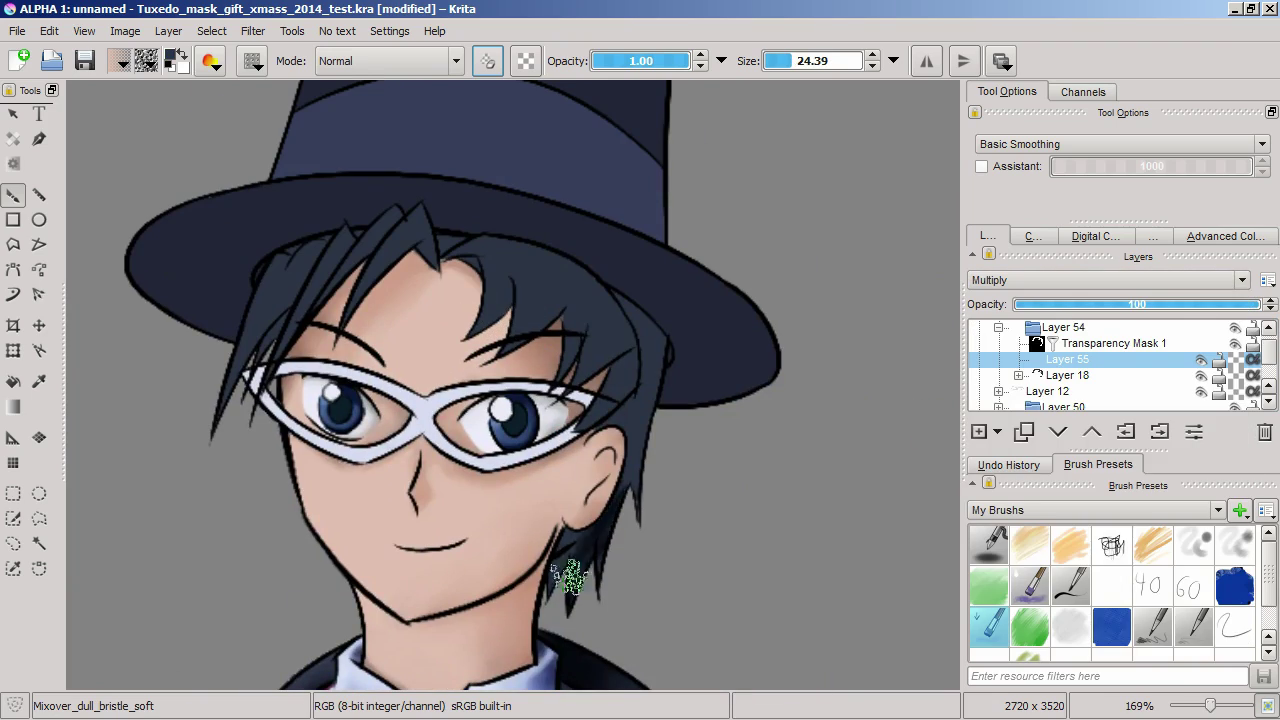
Paint the hair's dark shadows on Multiply Layer 55 and blend them with Mixover_dull_bristle_soft_sug at sizes 47.90 and 17.48
key("ctrl+z")
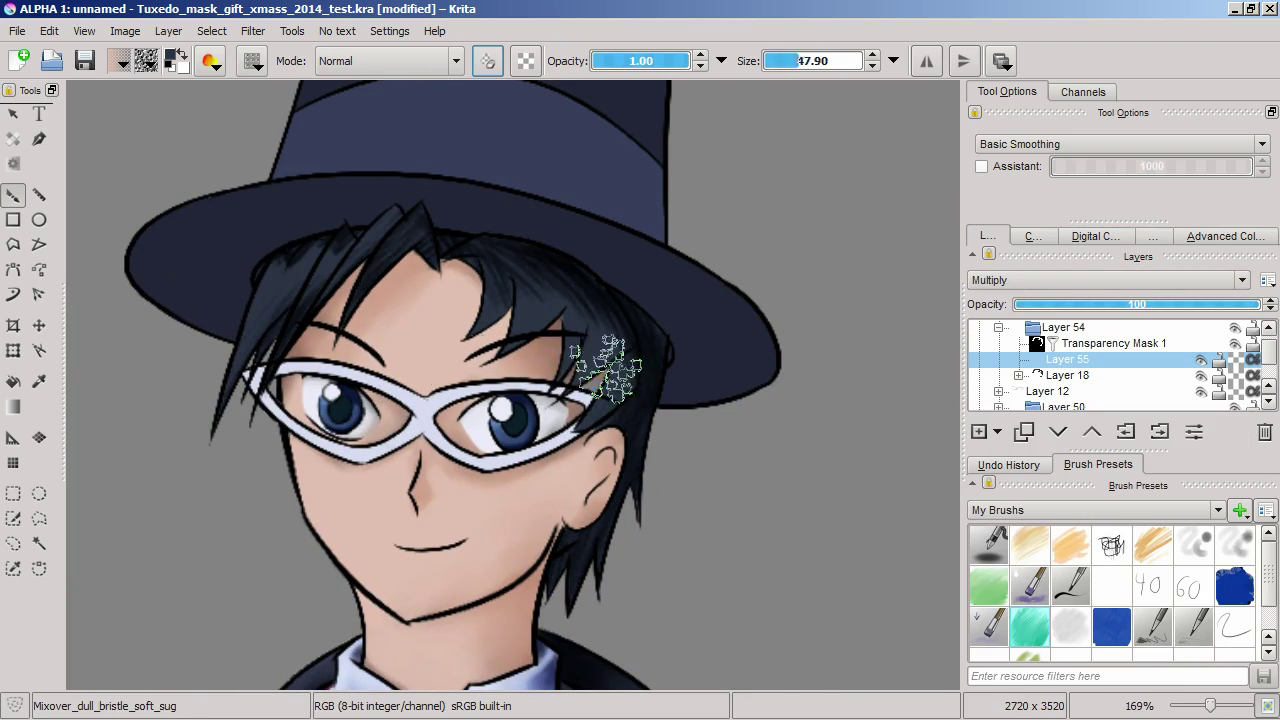
left_click_drag(369, 277, 462, 350)
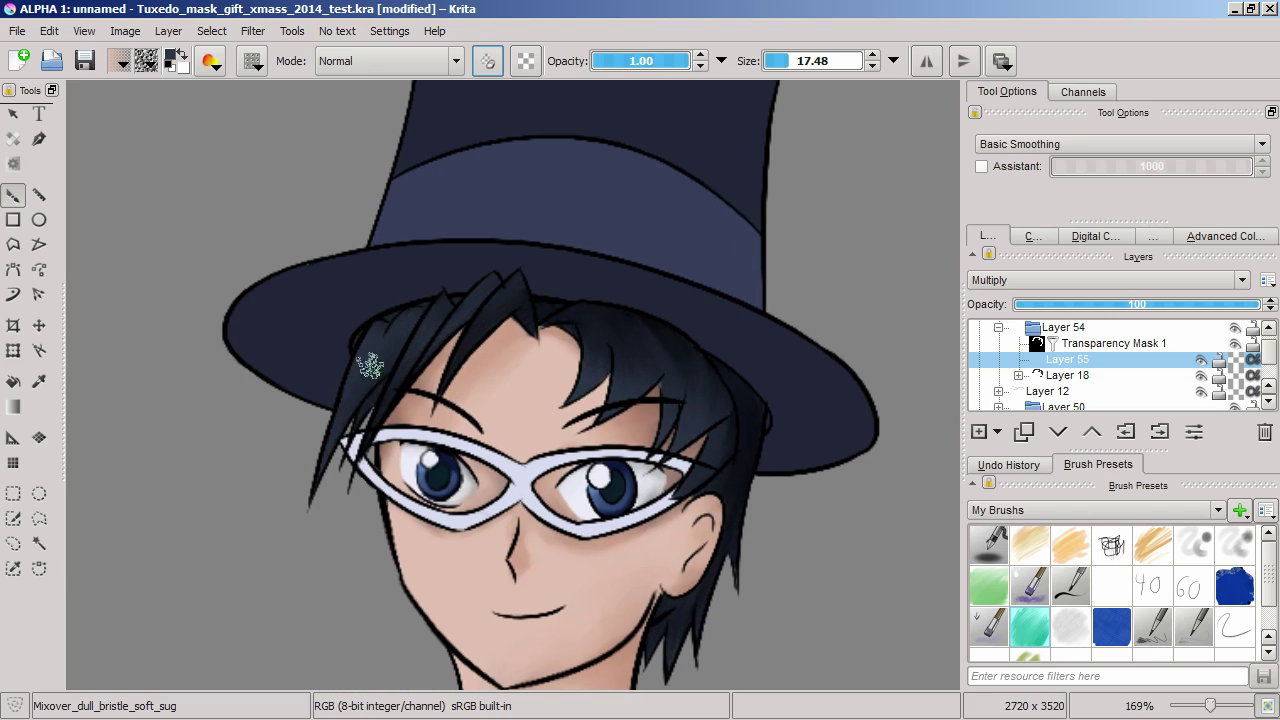
key("slash")
scroll(457, 286, "up", 5)
scroll(608, 271, "up", 4)
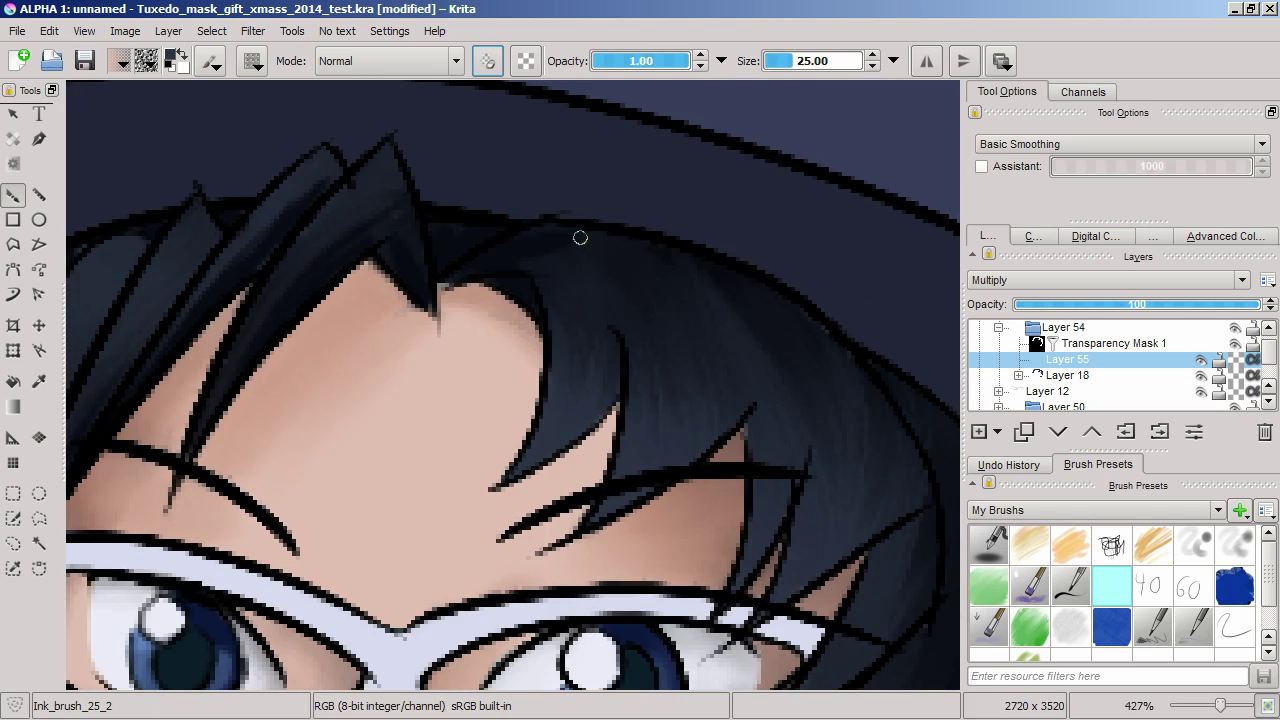
left_click_drag(775, 495, 610, 435)
left_click_drag(760, 400, 760, 290)
scroll(600, 290, "down", 2)
scroll(484, 275, "up", 1)
Add a Screen layer above the hair's shadow layer and paint light strand highlights across the hair, including beside the ear and neck
key("Insert")
key("alt+shift+s")
left_click_drag(484, 275, 429, 363)
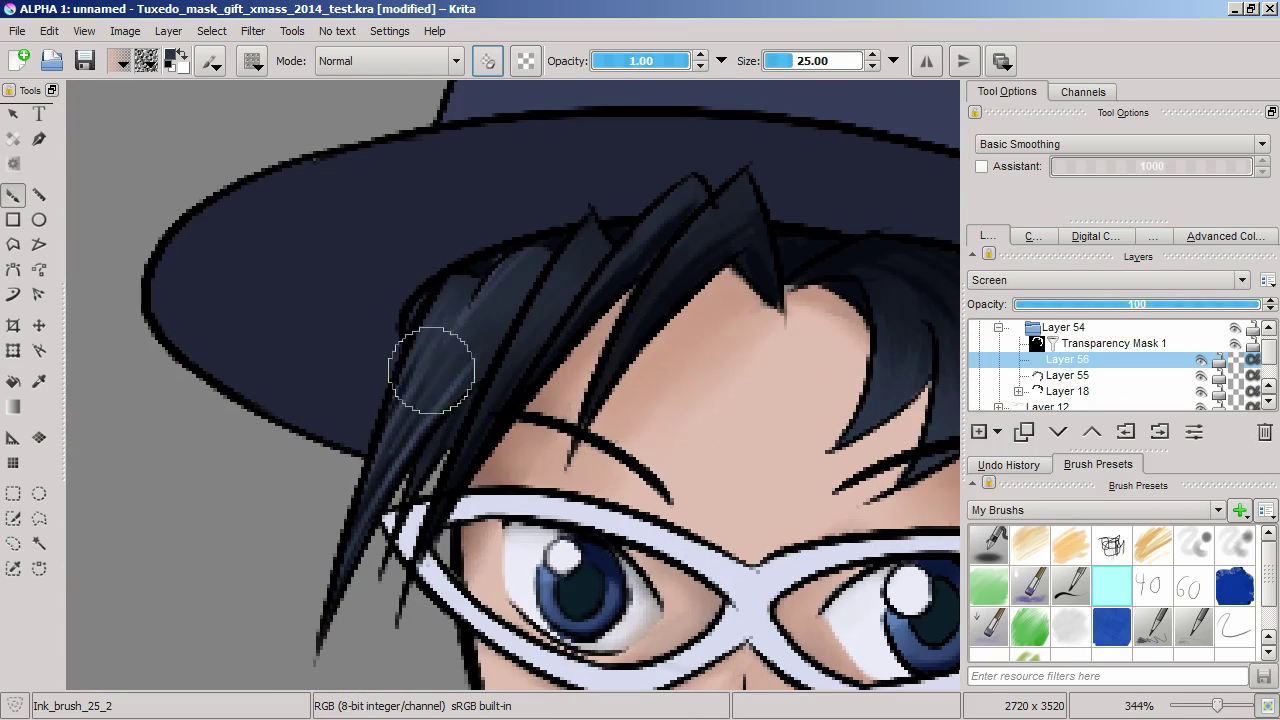
left_click_drag(557, 548, 321, 478)
left_click_drag(858, 267, 741, 252)
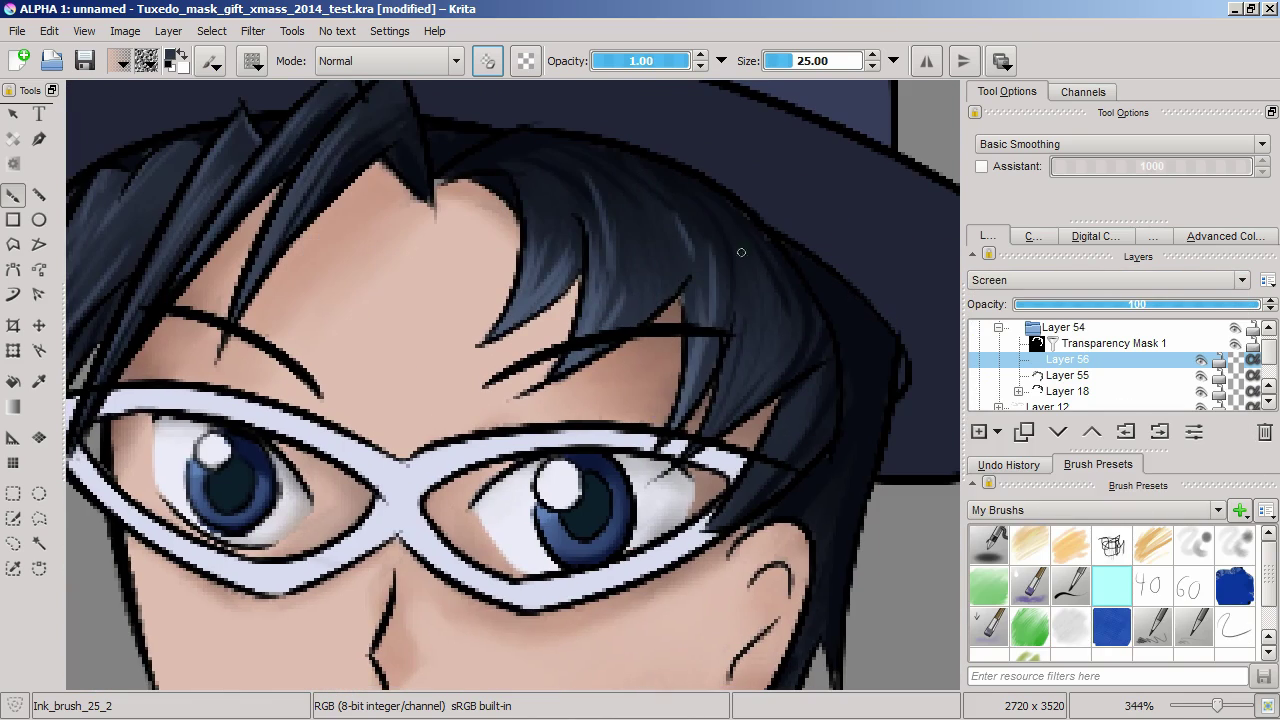
scroll(765, 497, "down", 4)
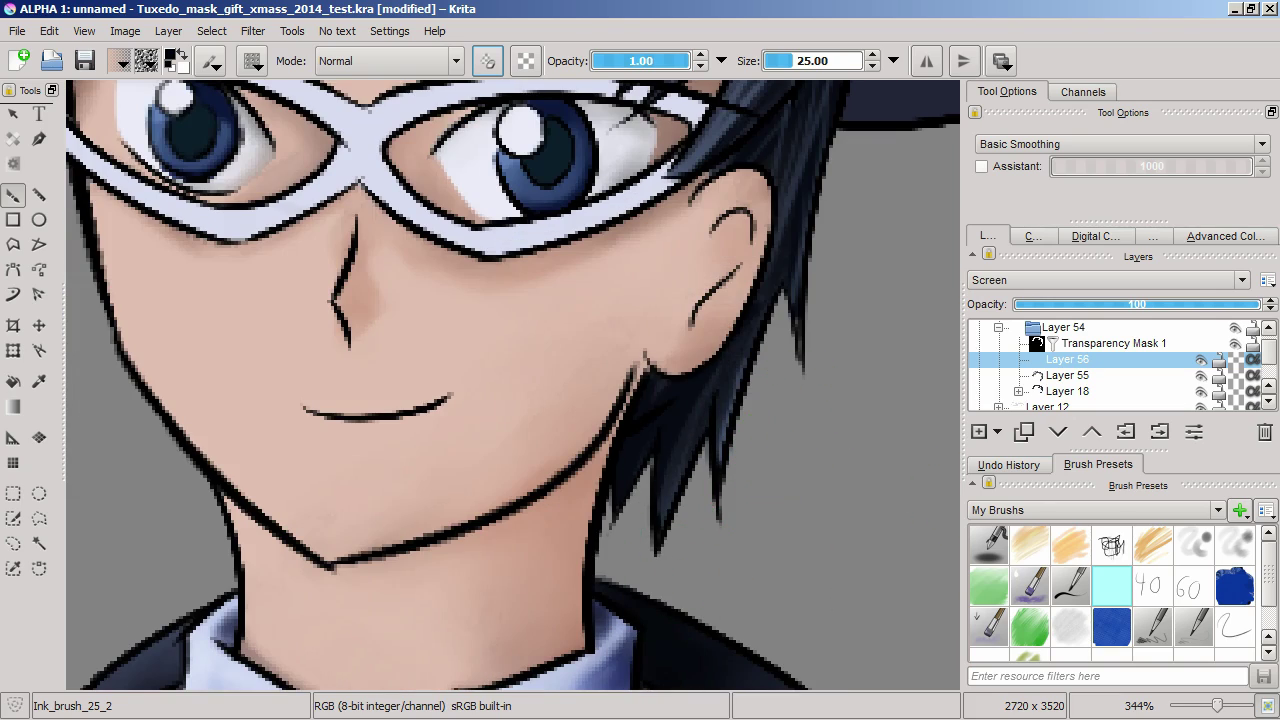
left_click(1067, 359)
scroll(657, 566, "up", 5)
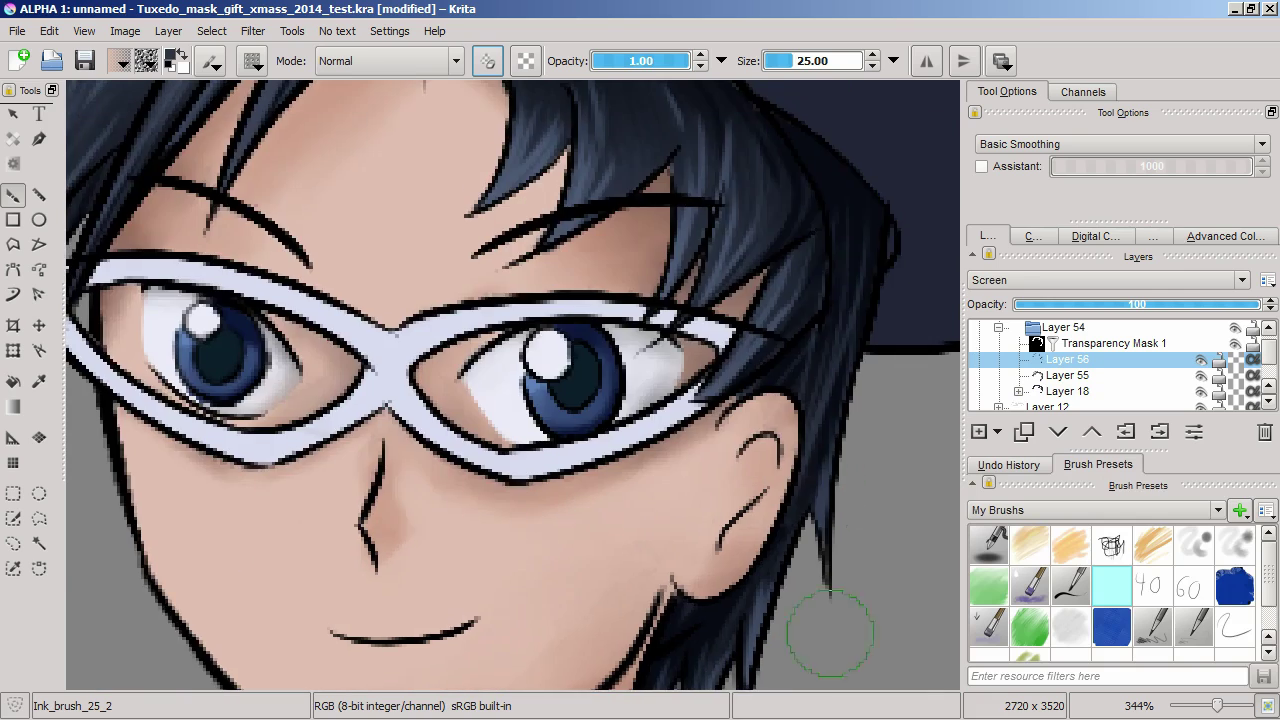
Group the rose's Layer 24 with a new shading layer and select the rose's outline for the group's transparency mask
scroll(676, 251, "down", 10)
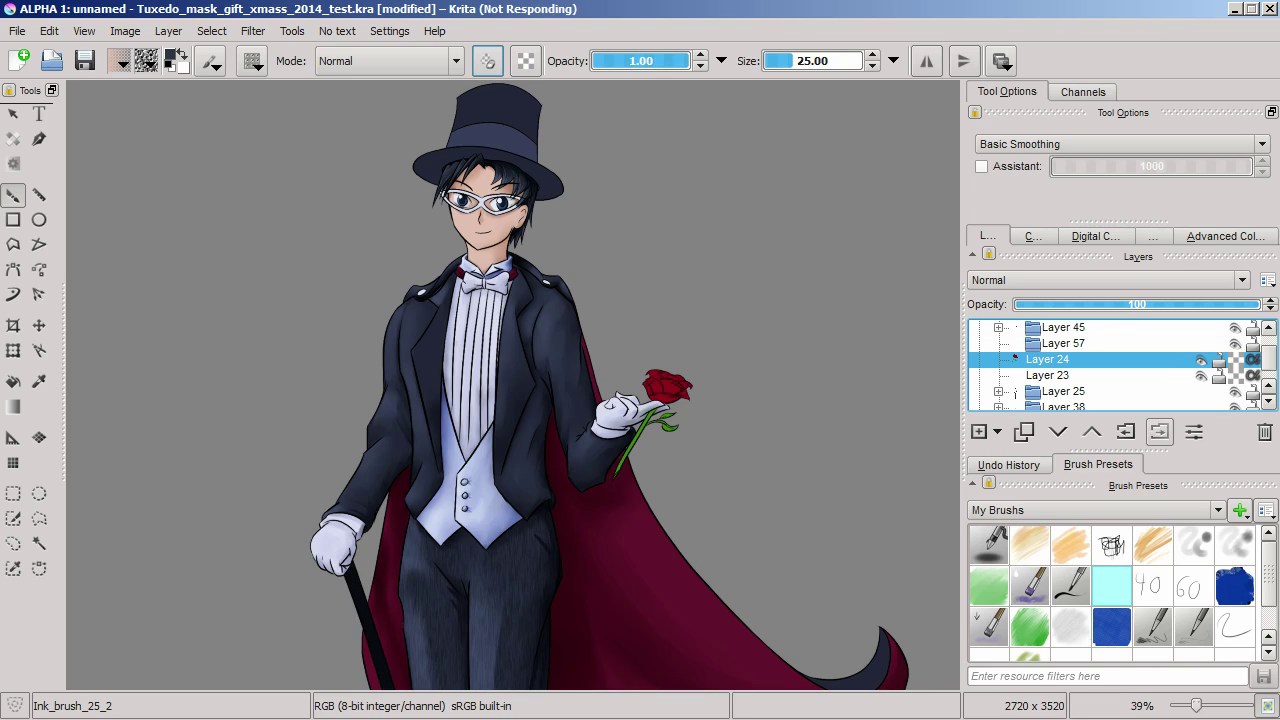
key("Insert")
left_click(414, 618)
left_click(1063, 343)
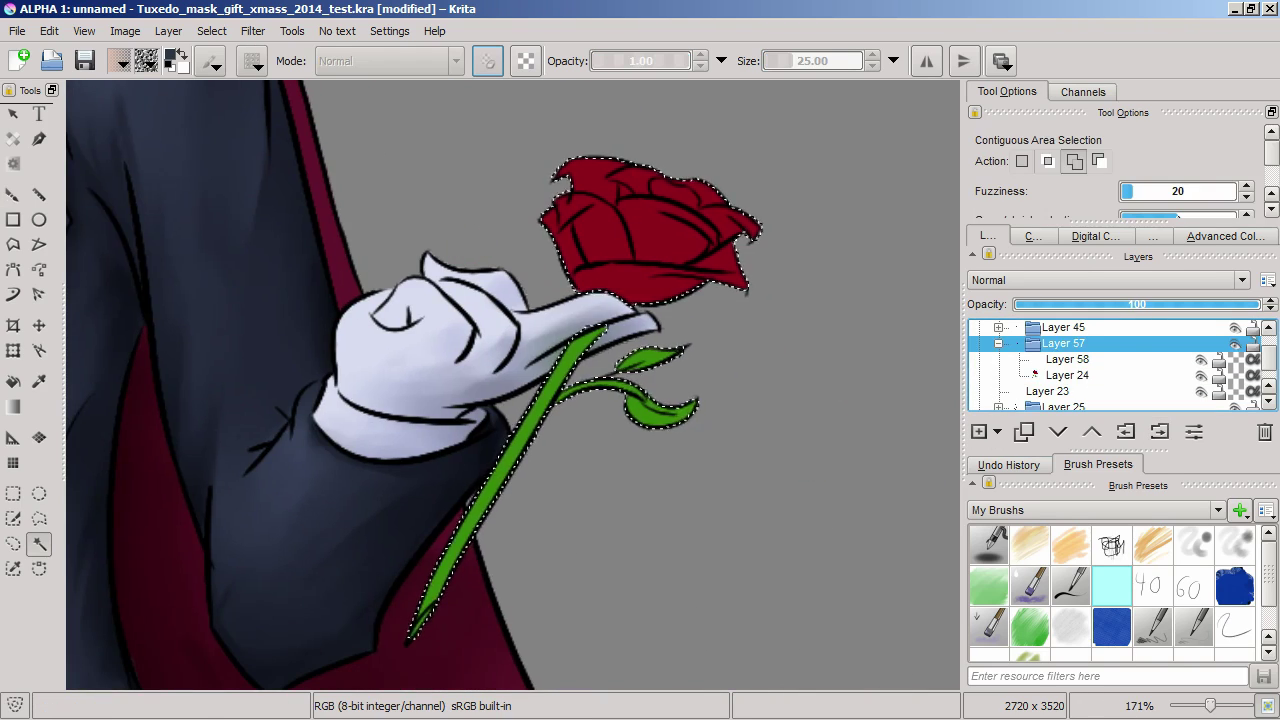
Paint dark green shadows along the rose's stem and leaves on the group's Multiply shading layer
left_click(1067, 375)
key("b")
scroll(655, 425, "up", 5)
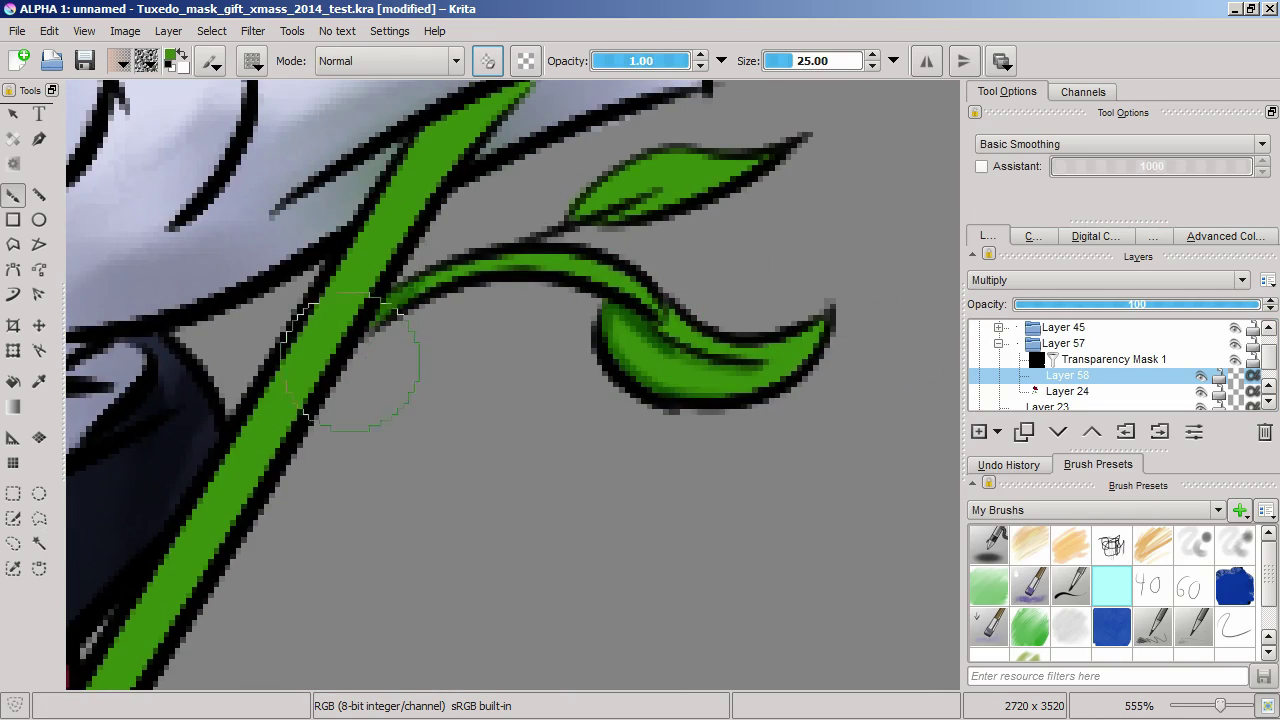
left_click_drag(352, 362, 670, 367)
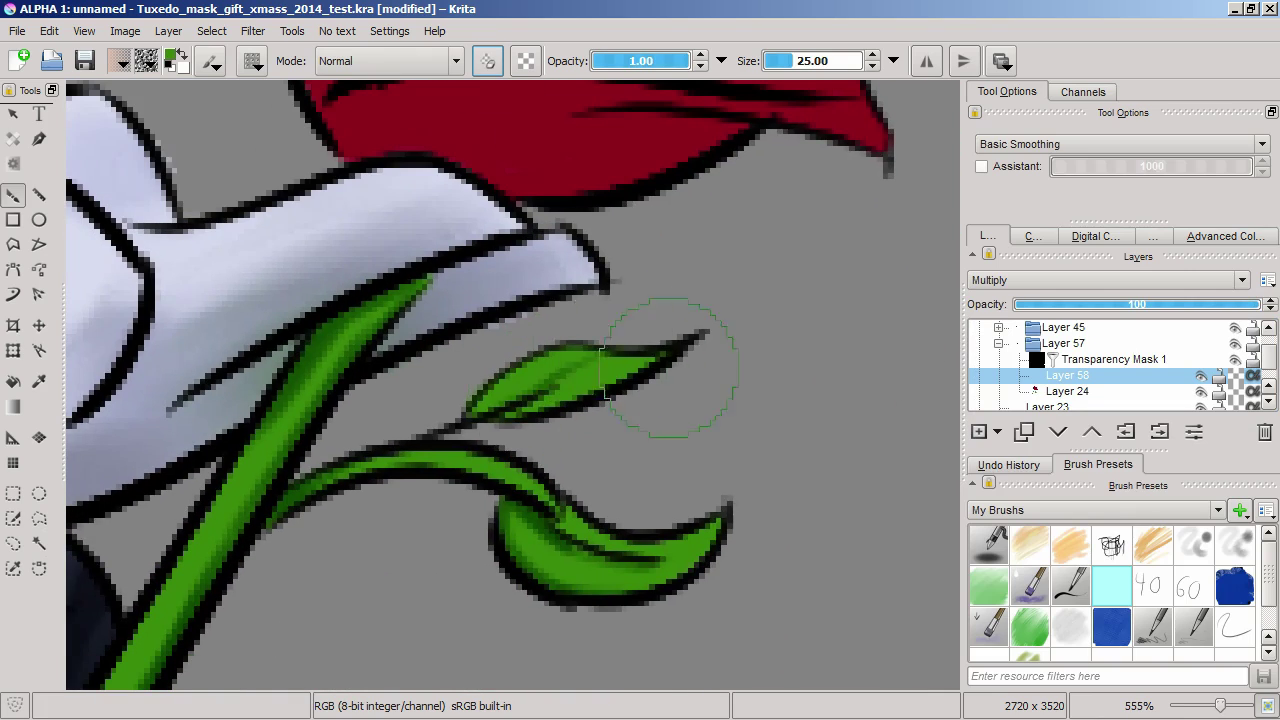
Paint dark red petal shadows on a new Multiply layer above the stem shading and blend them with Bristles_pencil_smug at size 12.55
left_click(979, 431)
left_click(1105, 280)
left_click(1086, 431)
left_click_drag(610, 460, 770, 450)
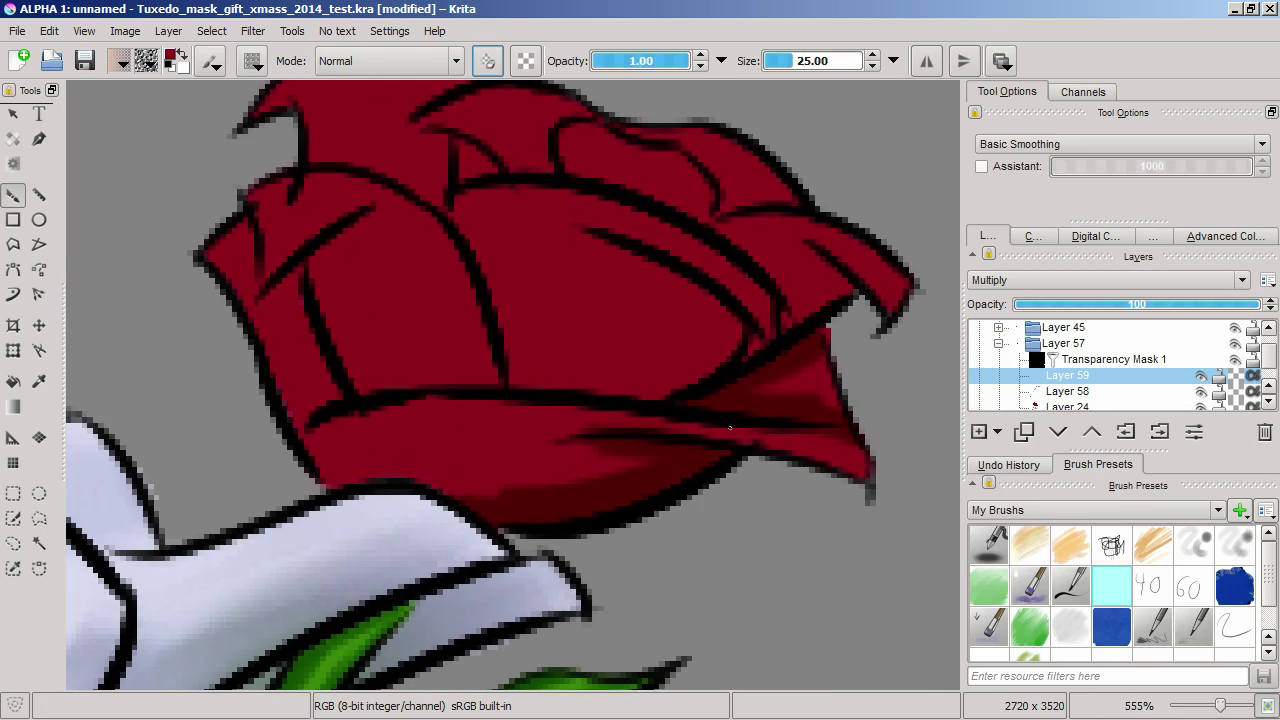
left_click_drag(480, 300, 665, 390)
left_click_drag(545, 315, 525, 440)
mouse_move(650, 420)
left_mouse_down()
mouse_move(680, 475)
mouse_move(614, 414)
mouse_move(643, 494)
mouse_move(502, 440)
left_mouse_up()
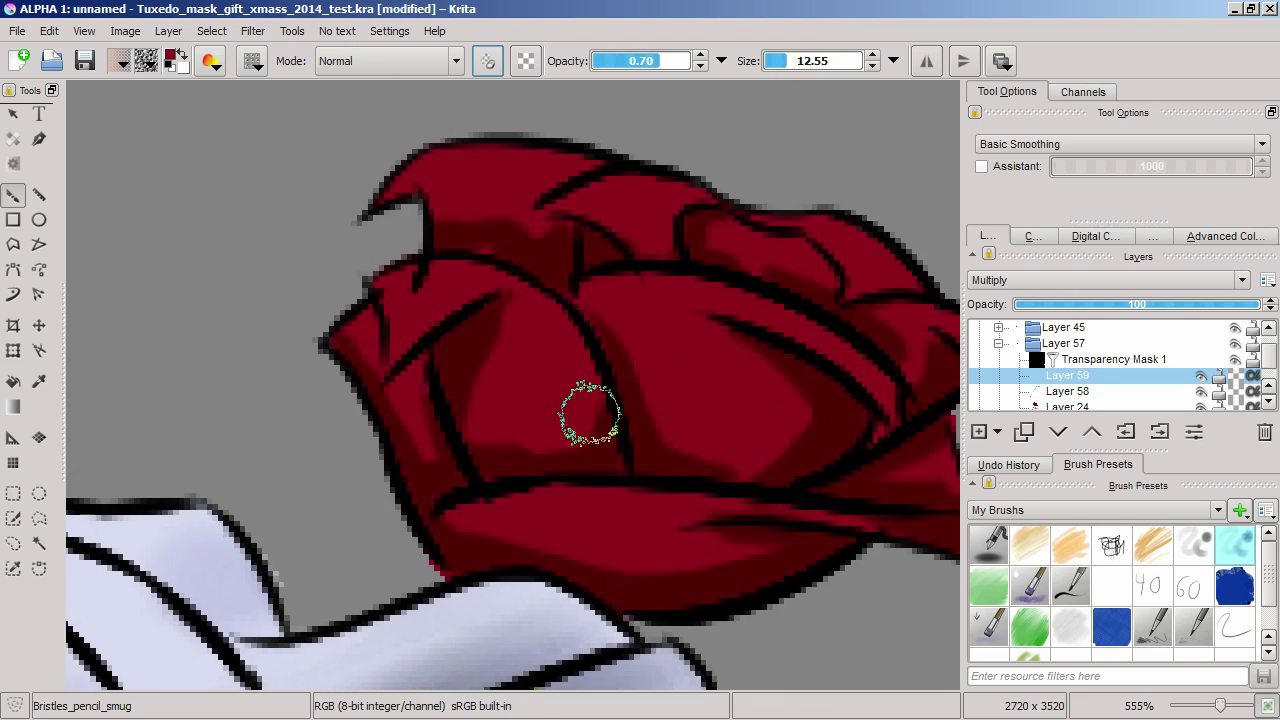
mouse_move(732, 437)
left_mouse_down()
mouse_move(771, 500)
mouse_move(477, 380)
mouse_move(700, 386)
mouse_move(305, 325)
left_mouse_up()
scroll(305, 325, "down", 5)
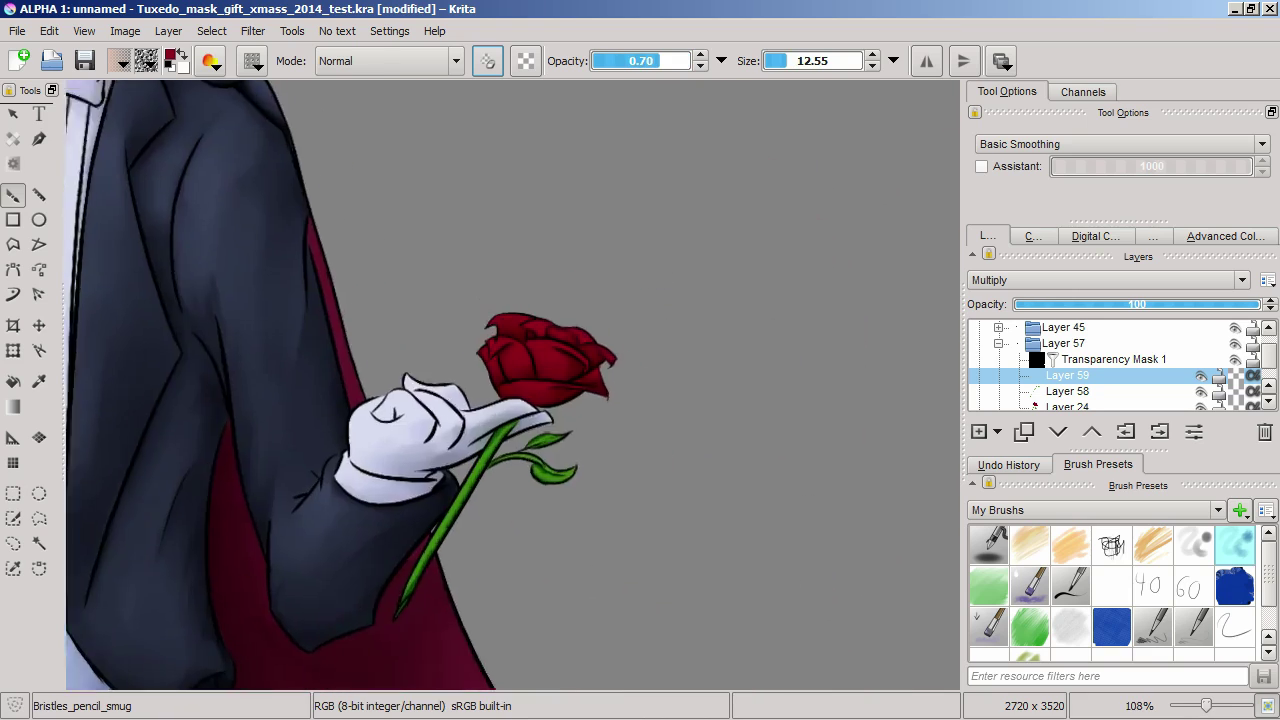
Add an Overlay layer above the petal shadows and paint red light areas on the petals with Ink_brush_25_2 at size 25
scroll(570, 343, "up", 4)
left_click(979, 431)
left_click(1111, 586)
scroll(737, 491, "up", 3)
scroll(449, 421, "down", 2)
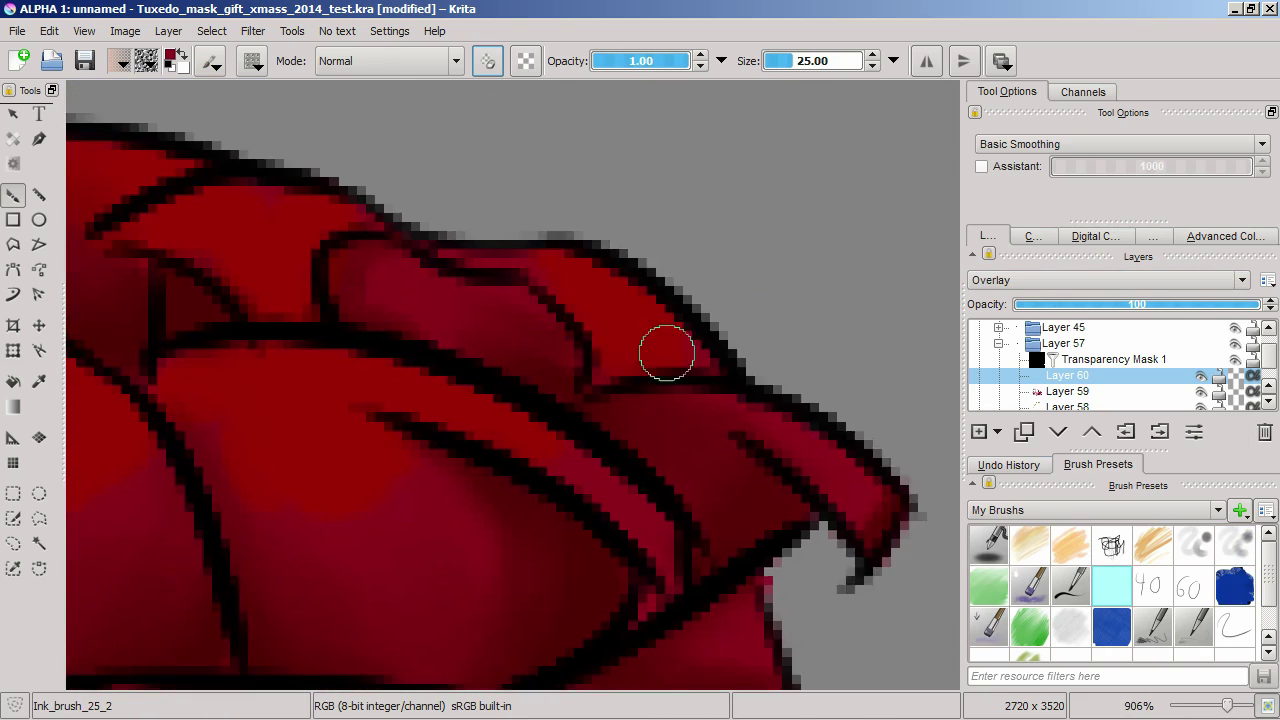
scroll(666, 349, "down", 2)
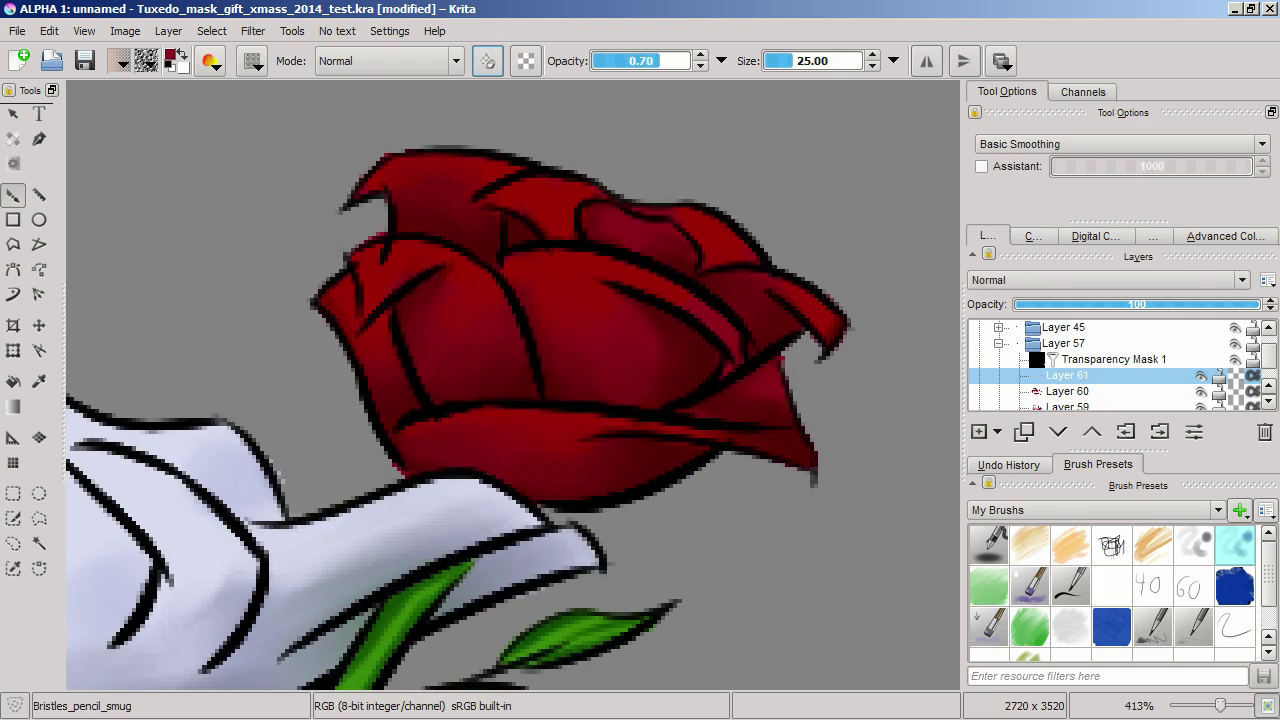
Paint bright highlights along the petal edges on a Screen layer and blend them with Bristles_pencil_smug at size 25
key("slash")
scroll(329, 457, "up", 3)
left_click_drag(520, 120, 460, 80)
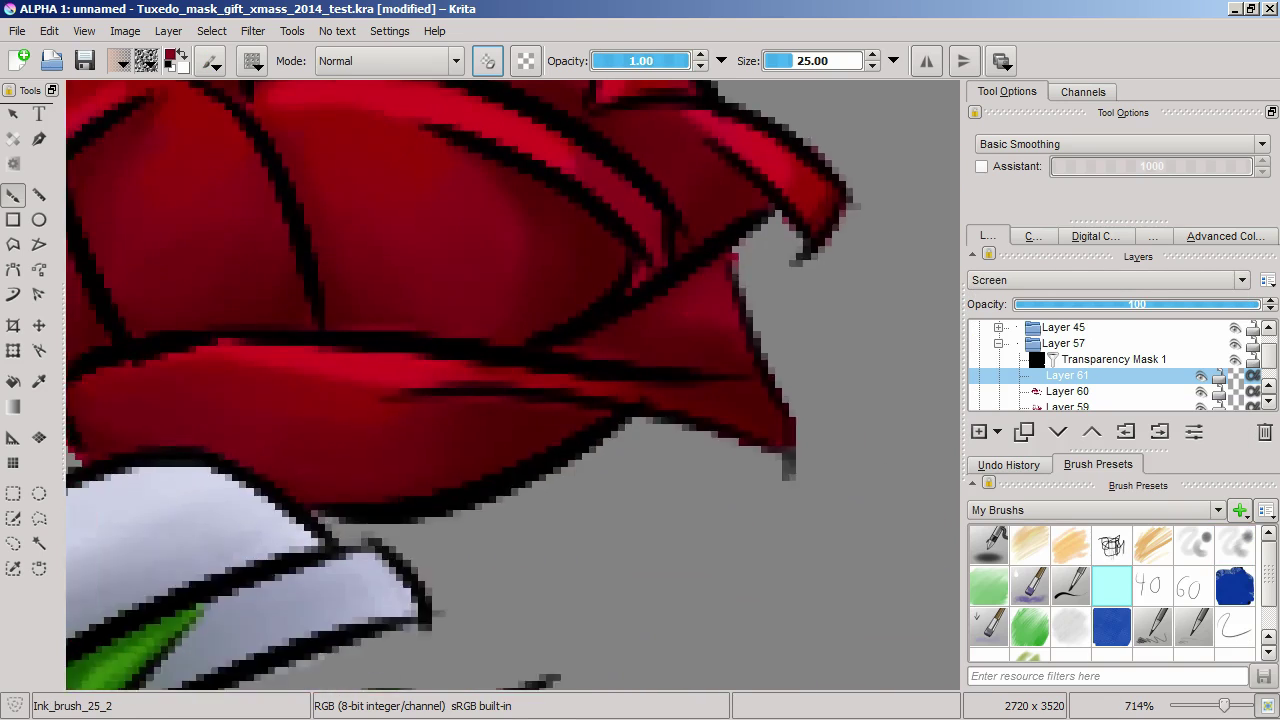
scroll(620, 392, "down", 1)
key("slash")
scroll(862, 268, "down", 10)
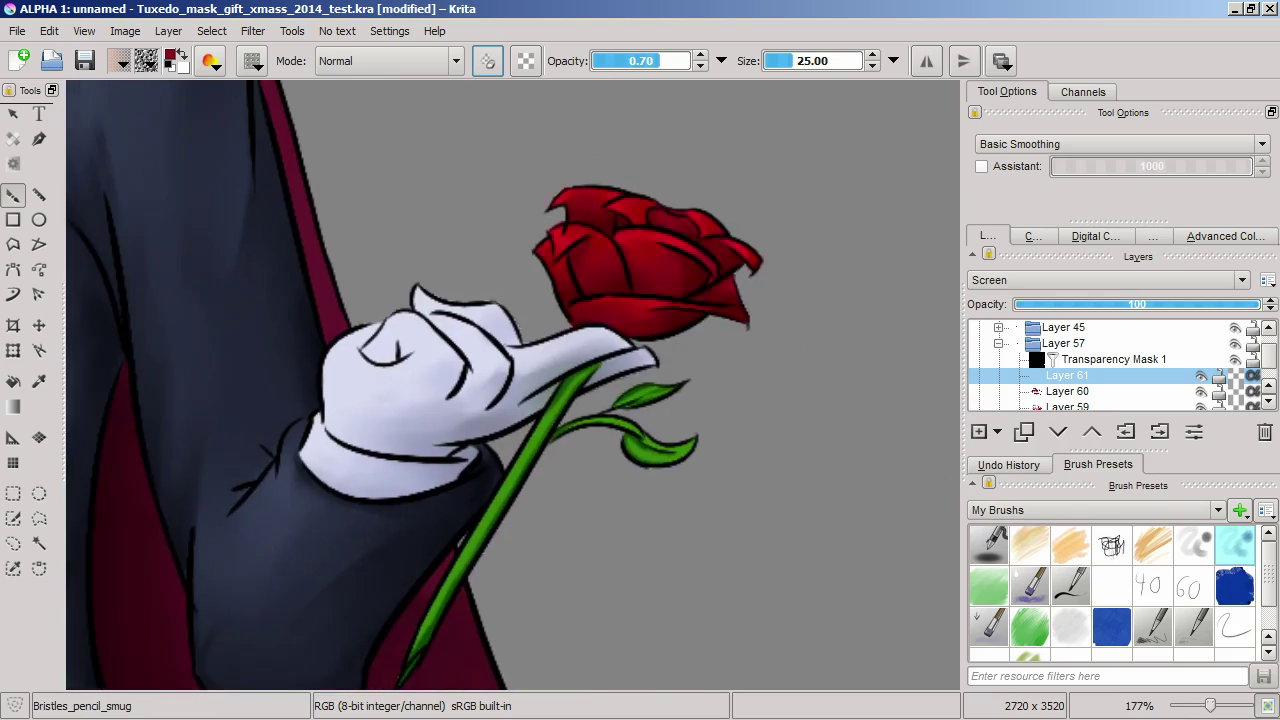
Add a new layer at the top of the Layer 25 group and mask it to the hat's dark areas
key("Page_Down")
key("Page_Down")
key("Page_Down")
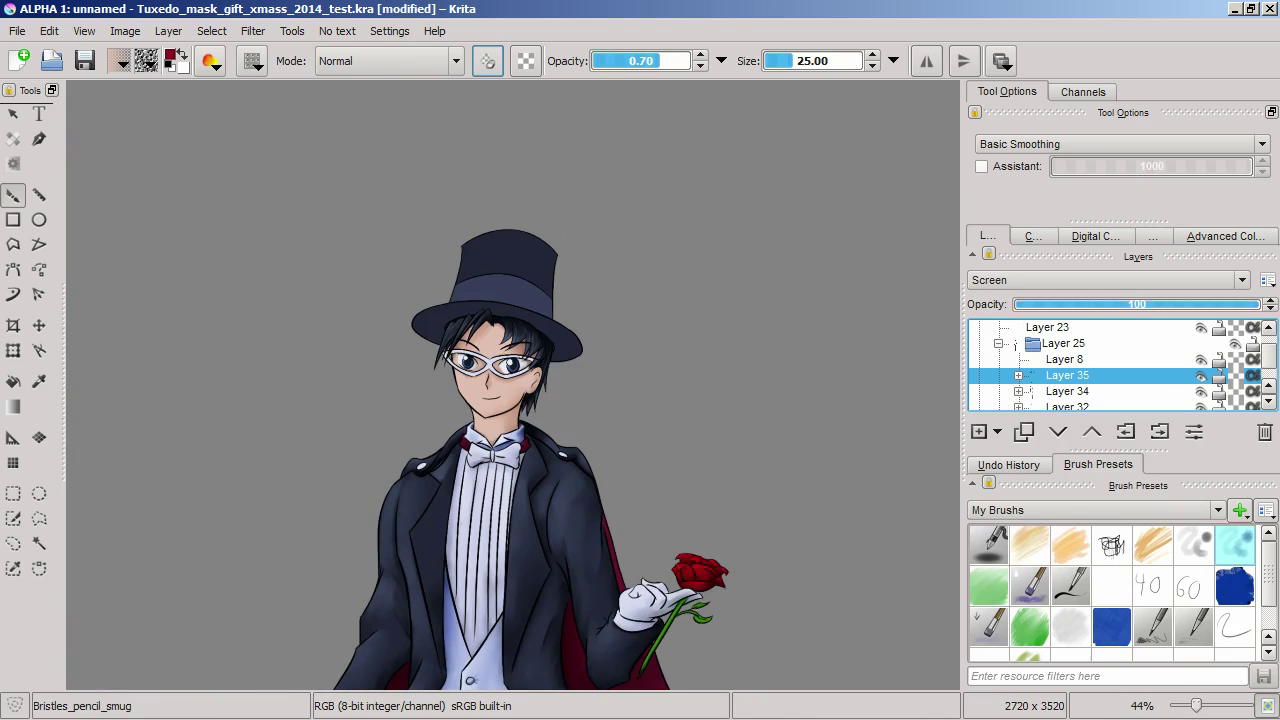
key("Page_Down")
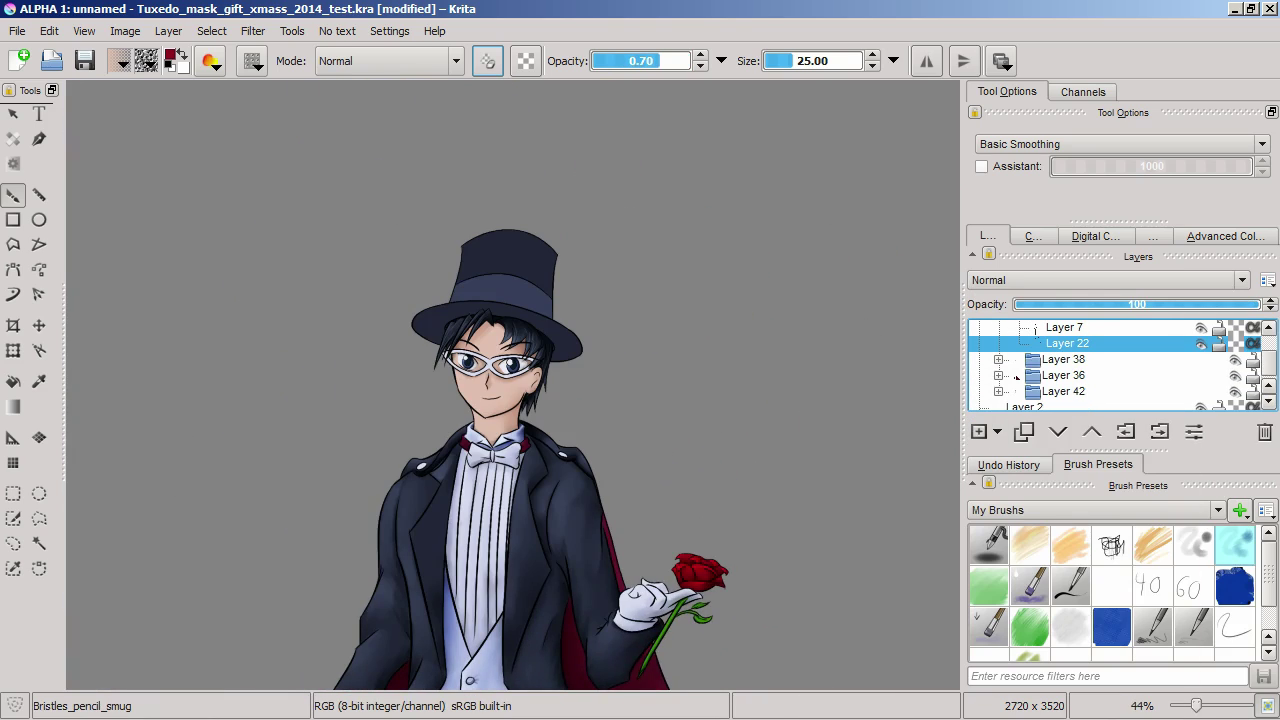
key("ctrl+w")
scroll(495, 250, "up", 2)
left_click(520, 270)
right_click(1016, 377)
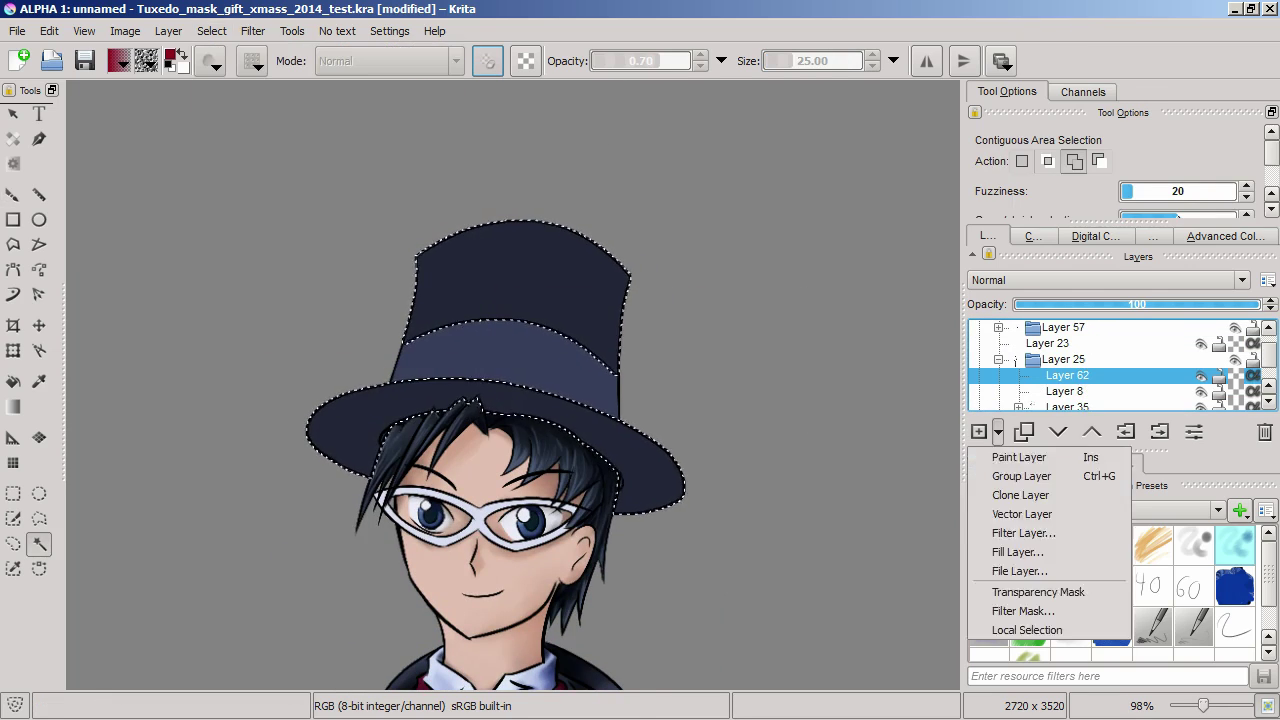
left_click(1100, 611)
Paint the hat's crown and brim shadows in Multiply mode and blend them with Bristles_pencil_smug at size 25
key("b")
scroll(765, 423, "up", 2)
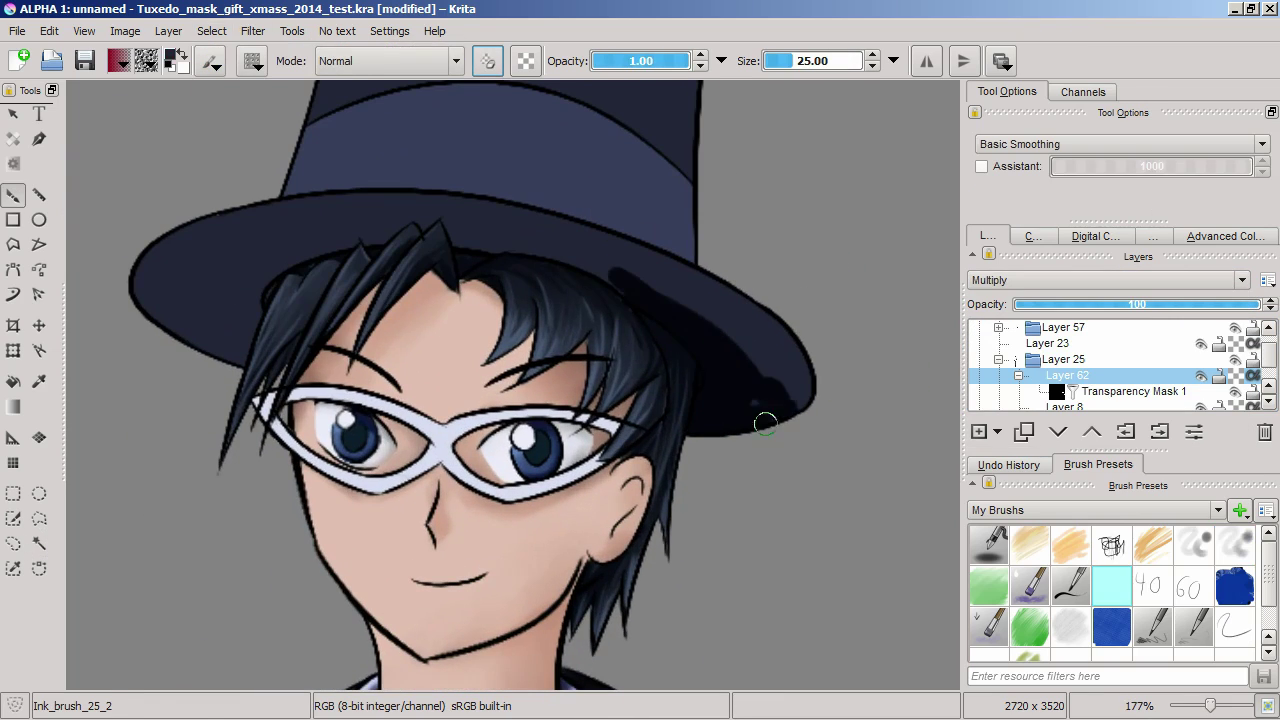
left_click_drag(261, 330, 156, 525)
key("slash")
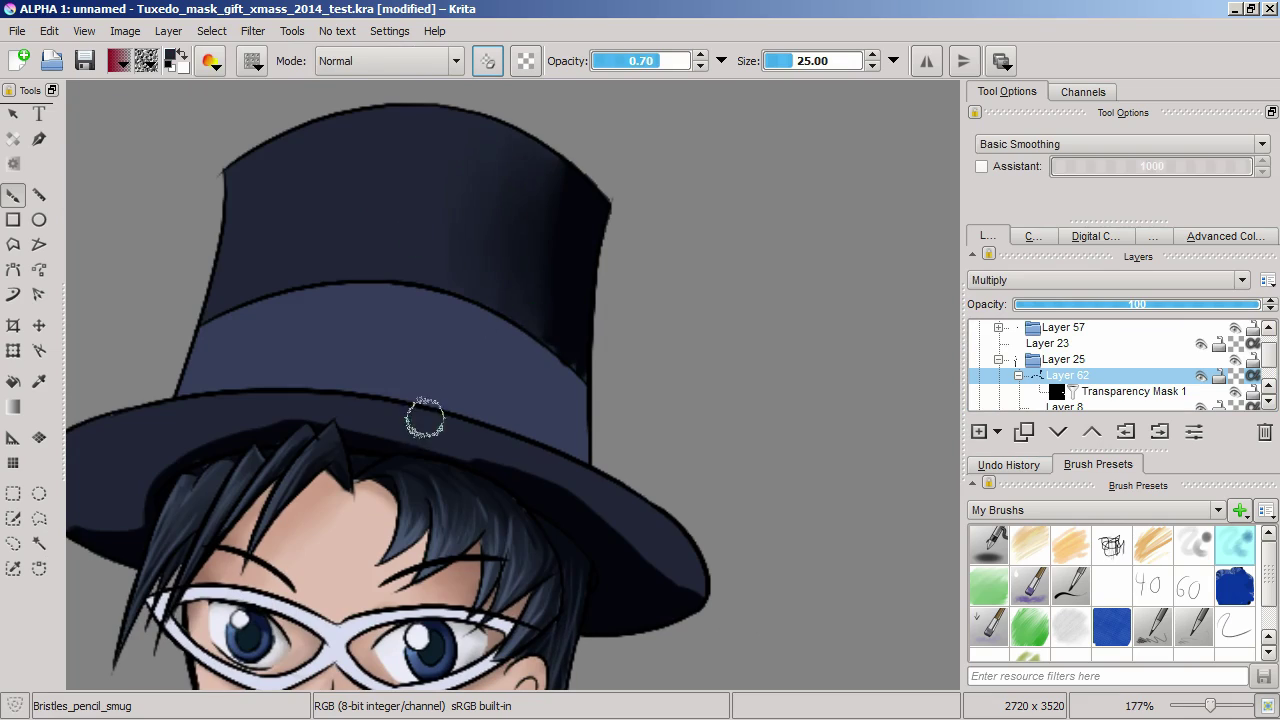
left_click_drag(424, 420, 760, 375)
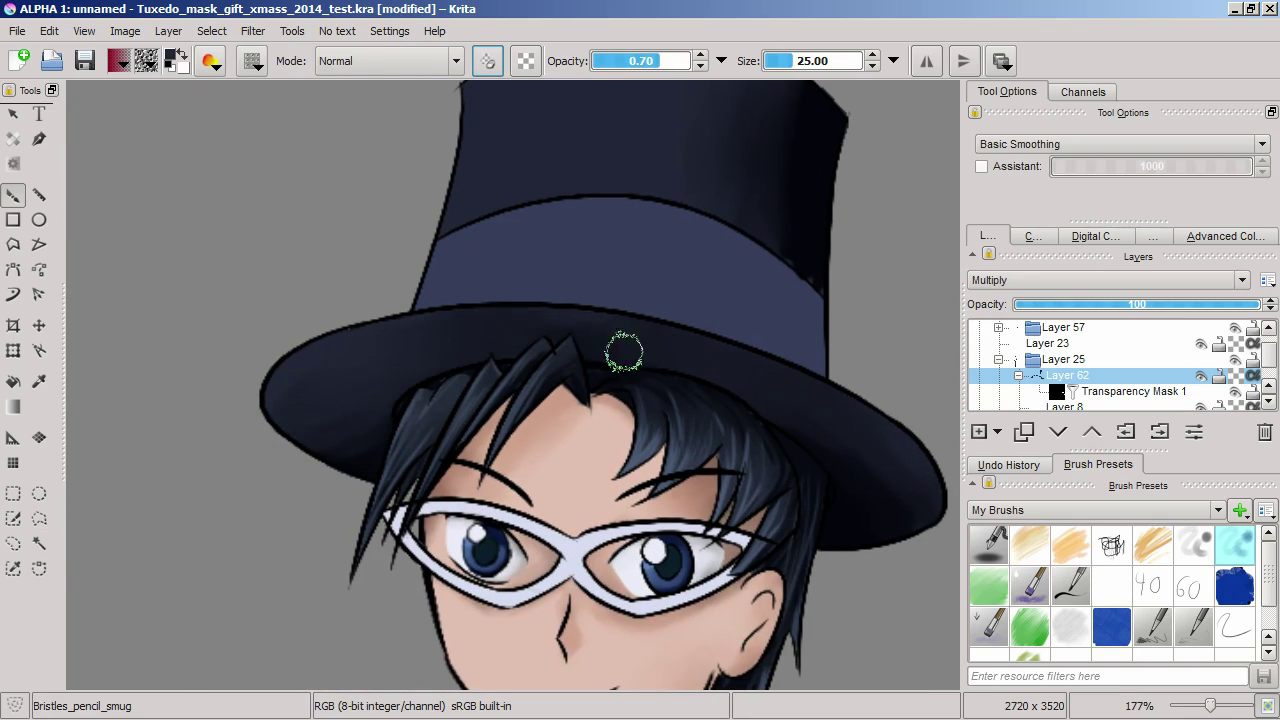
left_click_drag(441, 324, 251, 229)
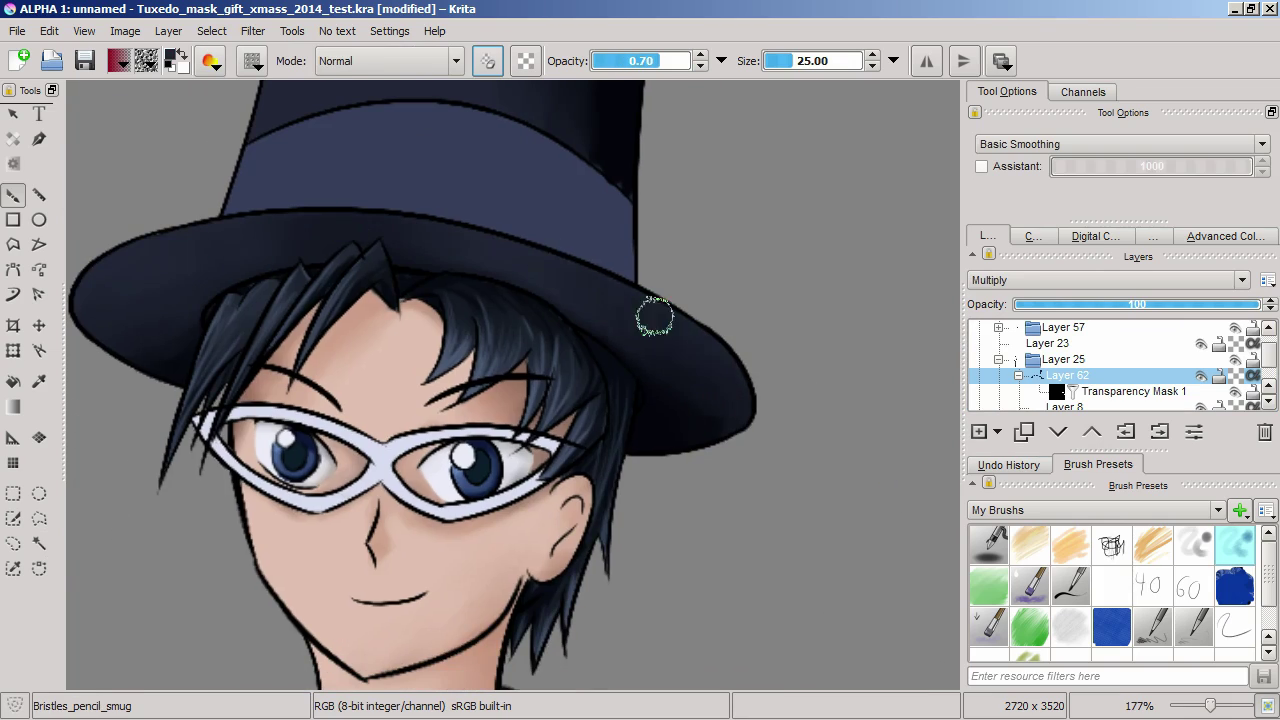
mouse_move(655, 317)
left_mouse_down()
mouse_move(271, 371)
mouse_move(386, 343)
mouse_move(751, 371)
mouse_move(660, 337)
left_mouse_up()
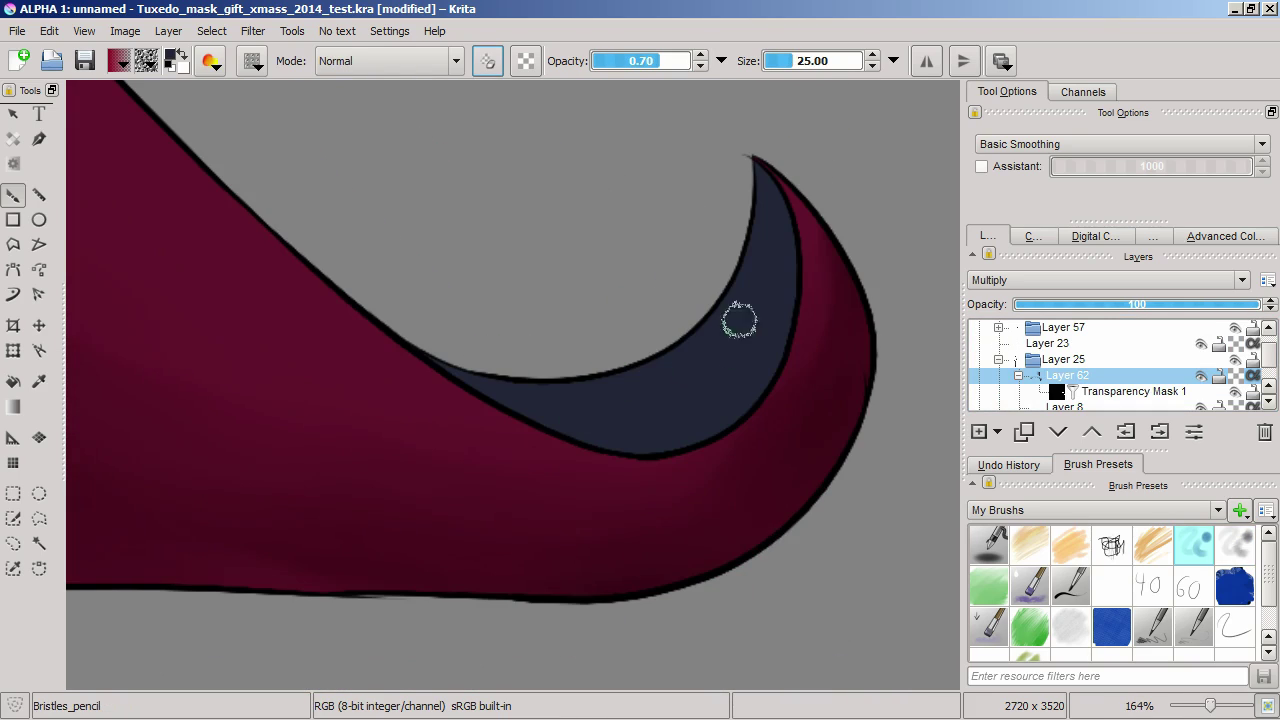
Reveal the cape tip's dark lining in Layer 62's transparency mask and shade the lining with blended dark shadows
left_click(211, 31)
left_click(260, 250)
left_click(1133, 391)
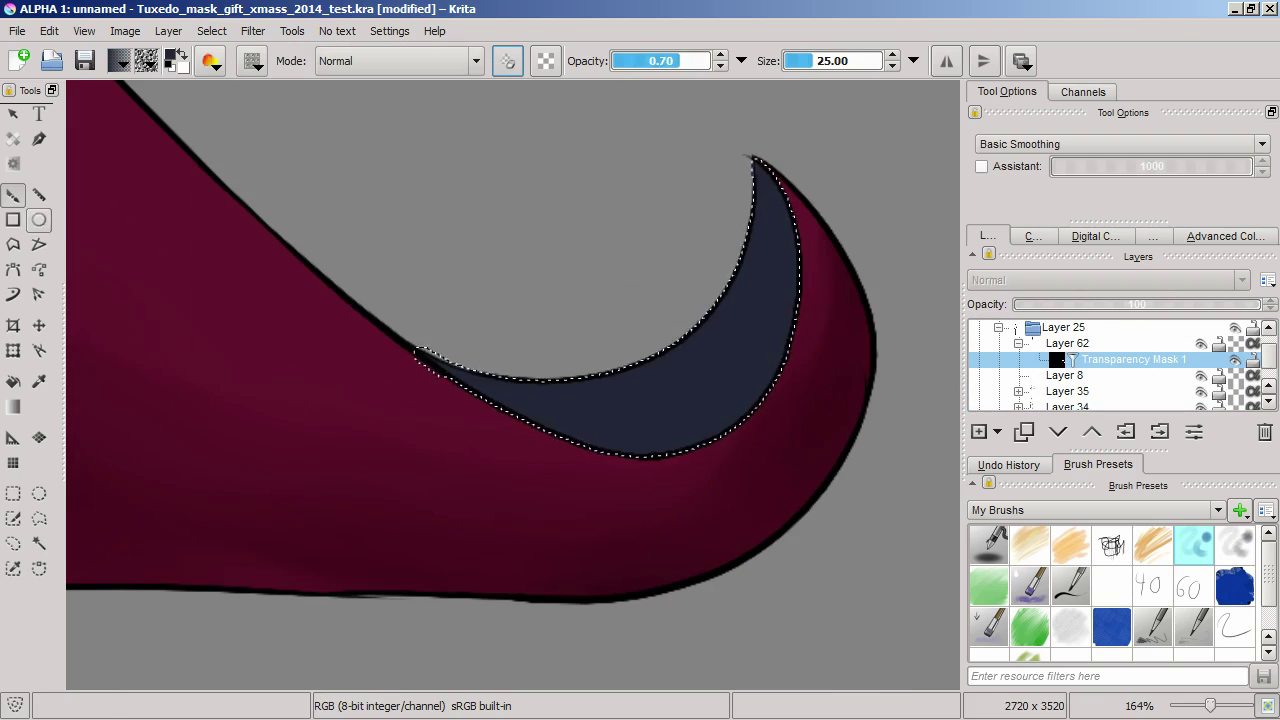
left_click(1111, 585)
mouse_move(655, 325)
left_mouse_down()
mouse_move(775, 360)
mouse_move(726, 188)
left_mouse_up()
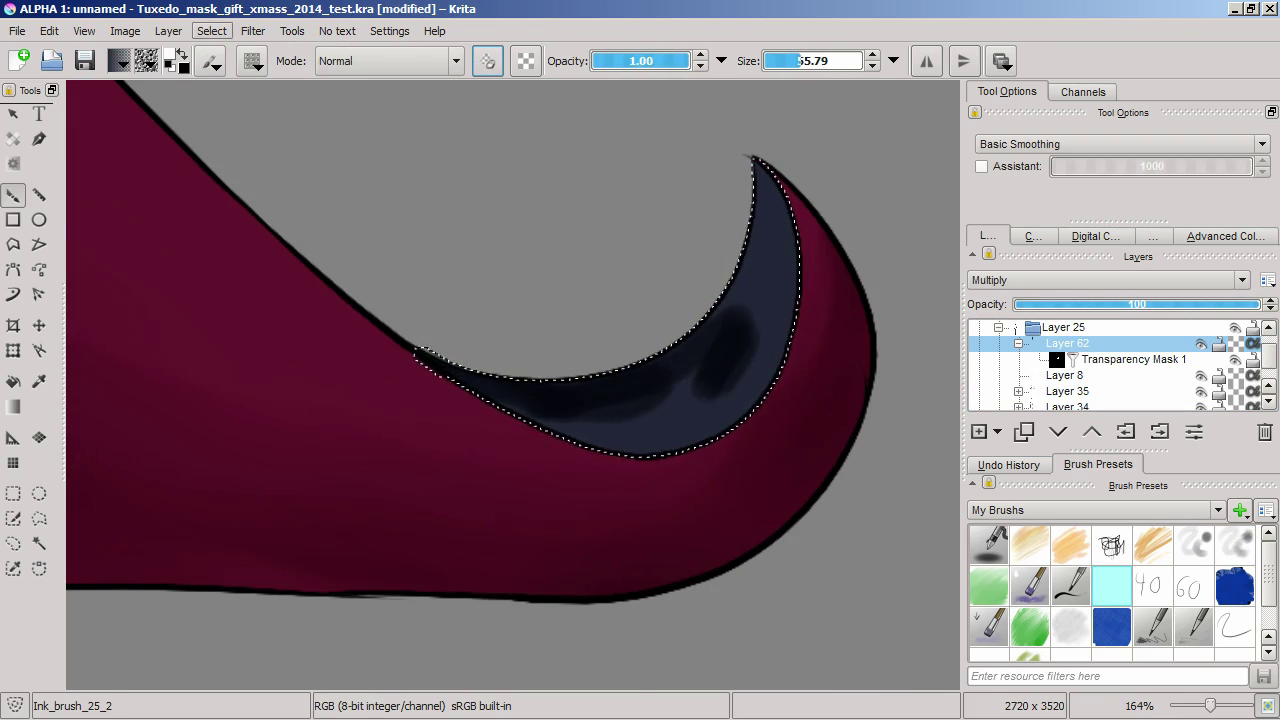
left_click(1234, 545)
mouse_move(586, 400)
left_mouse_down()
mouse_move(653, 414)
mouse_move(749, 343)
left_mouse_up()
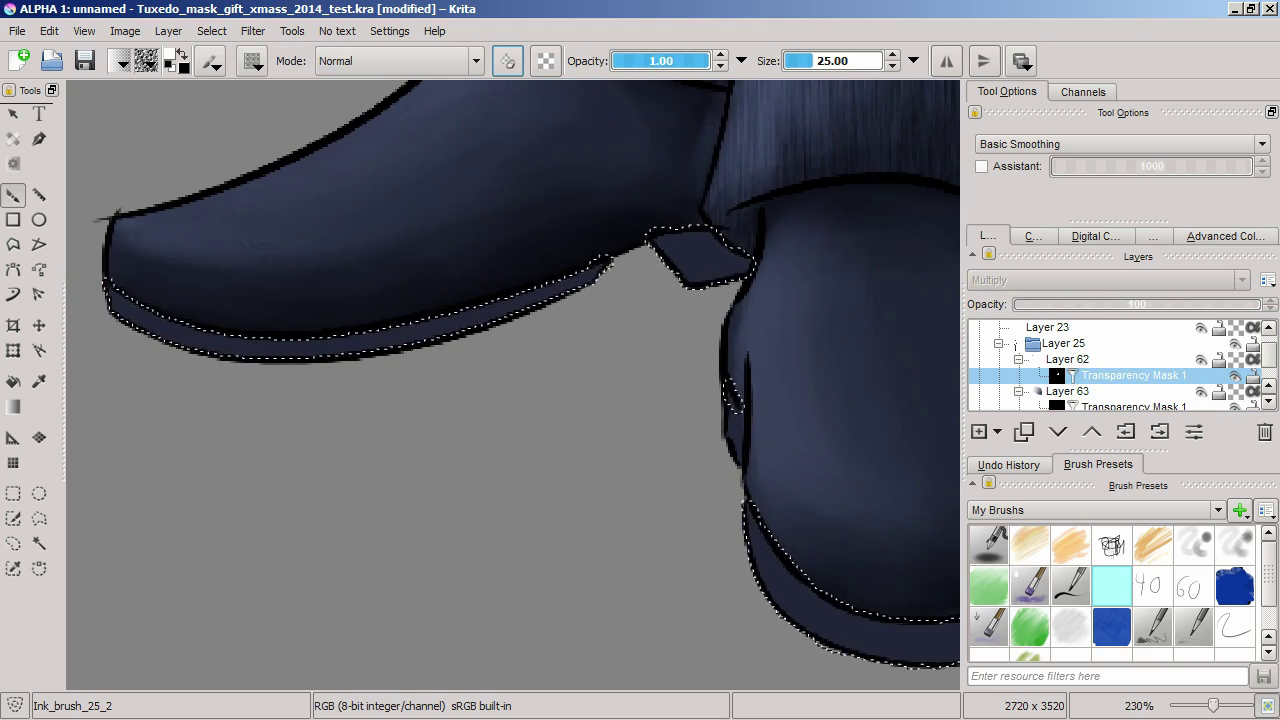
Deselect the shoe soles and erase the shadow at the soles' front edges on Layer 62 with Ink_brush_25_2 at size 25
key("Page_Up")
key("ctrl+shift+a")
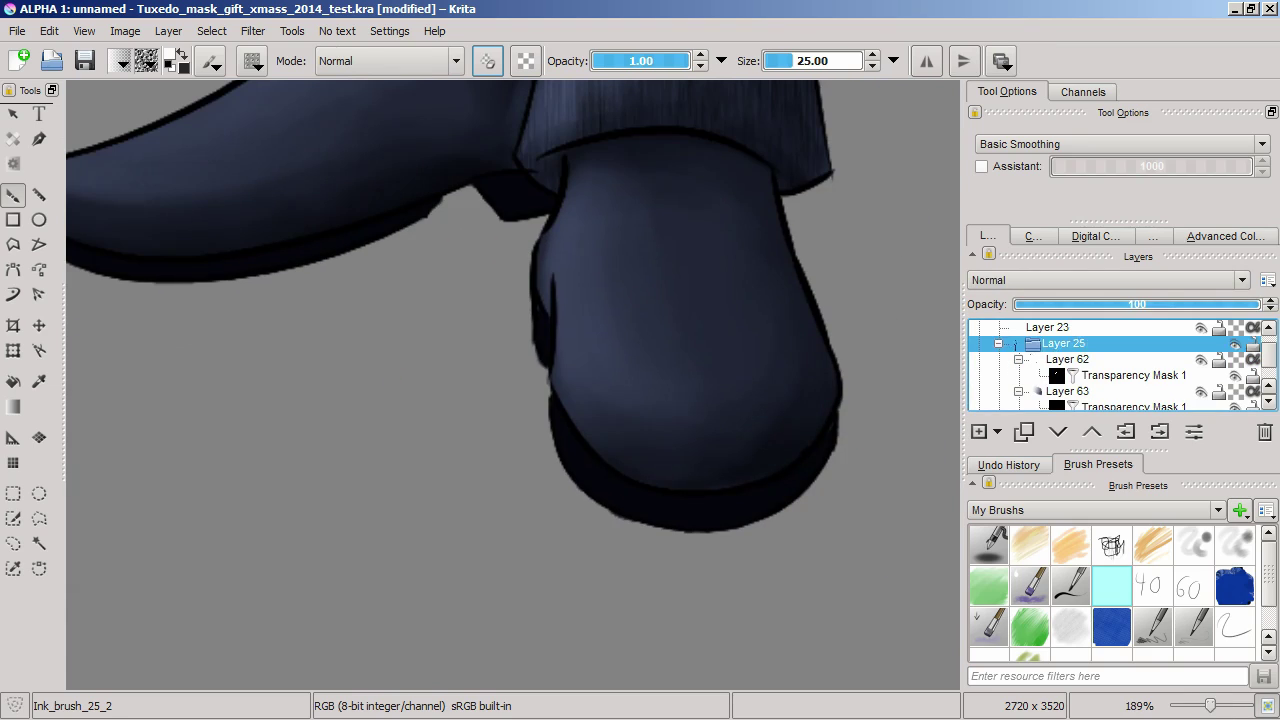
key("Page_Down")
key("e")
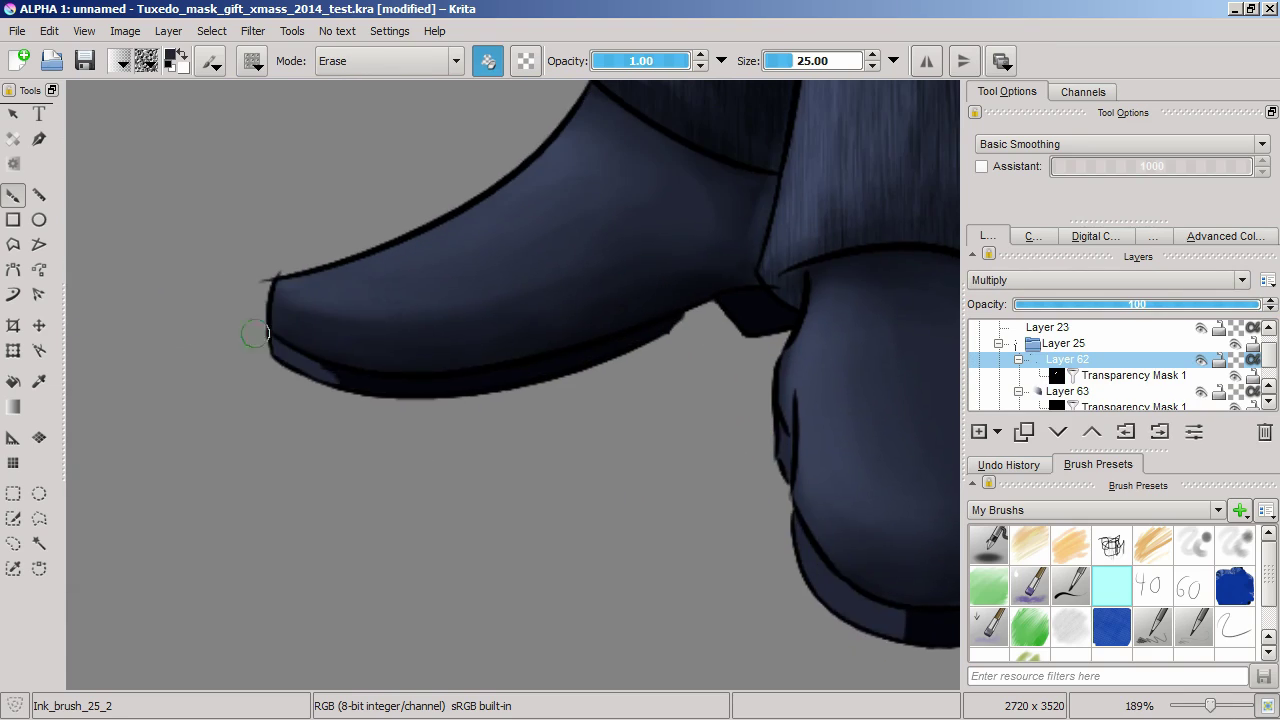